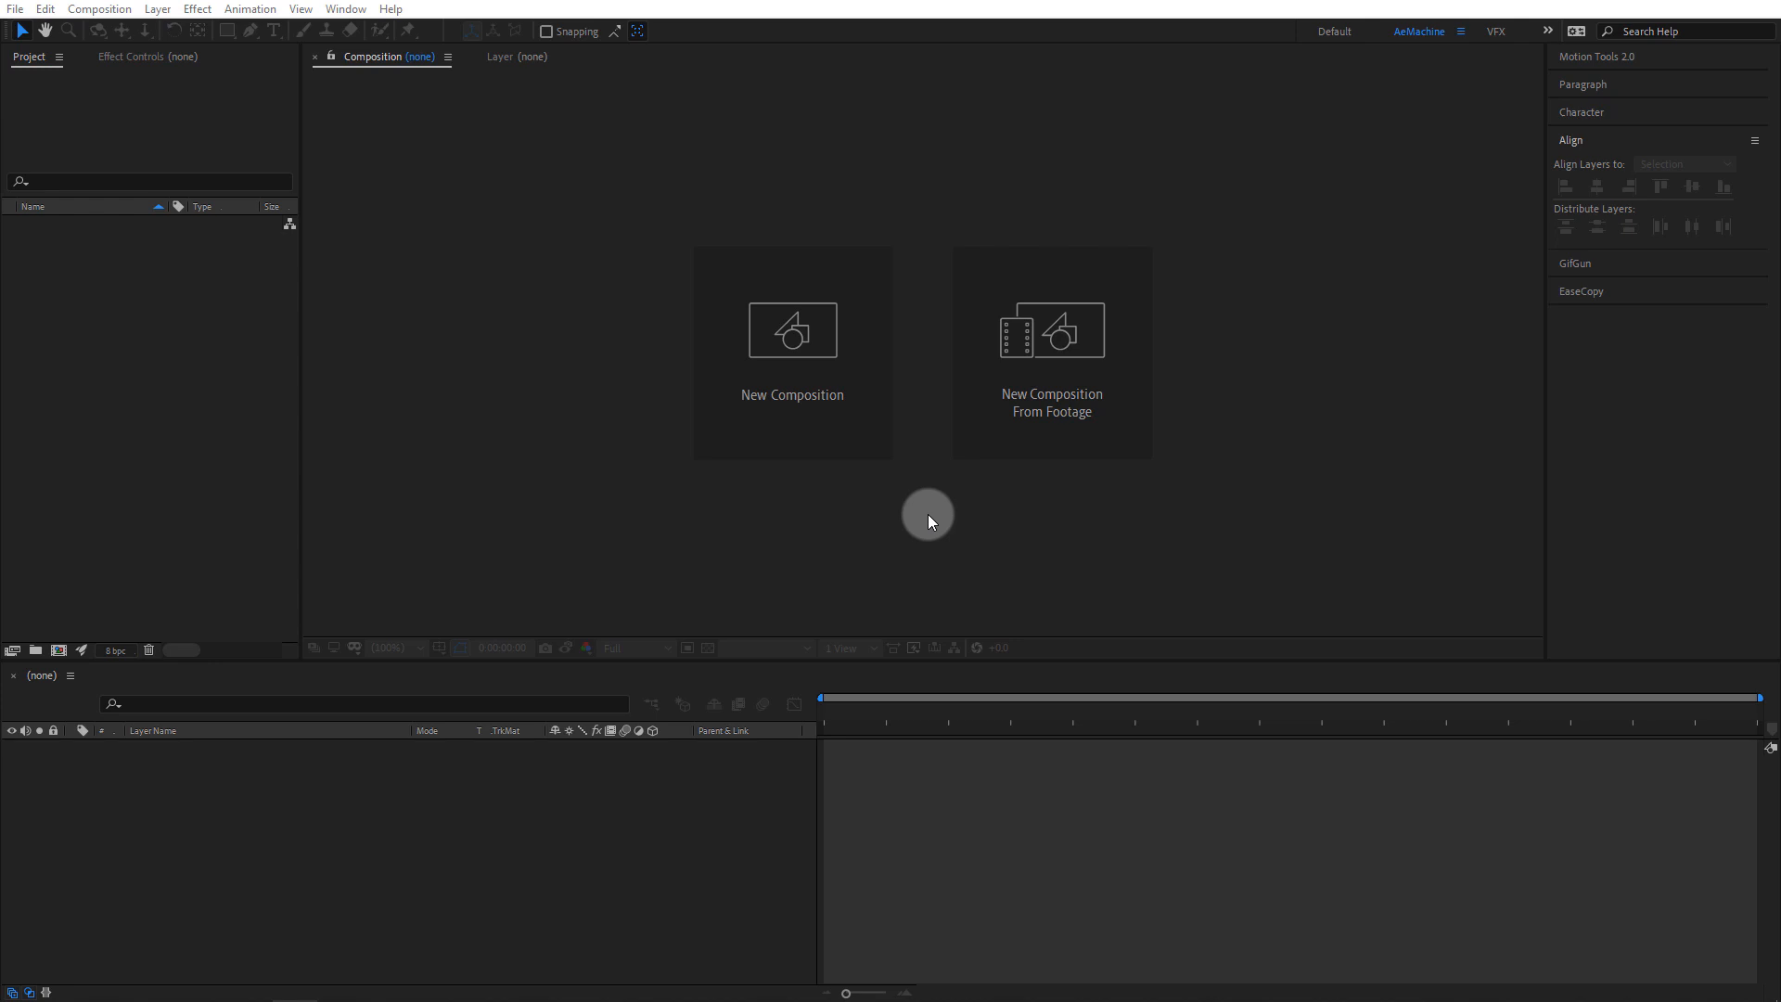
# - Create a 1920 x 1080, 24 fps, 10-second composition named "Shatter Typography Animation"
pyautogui.click(816, 394)
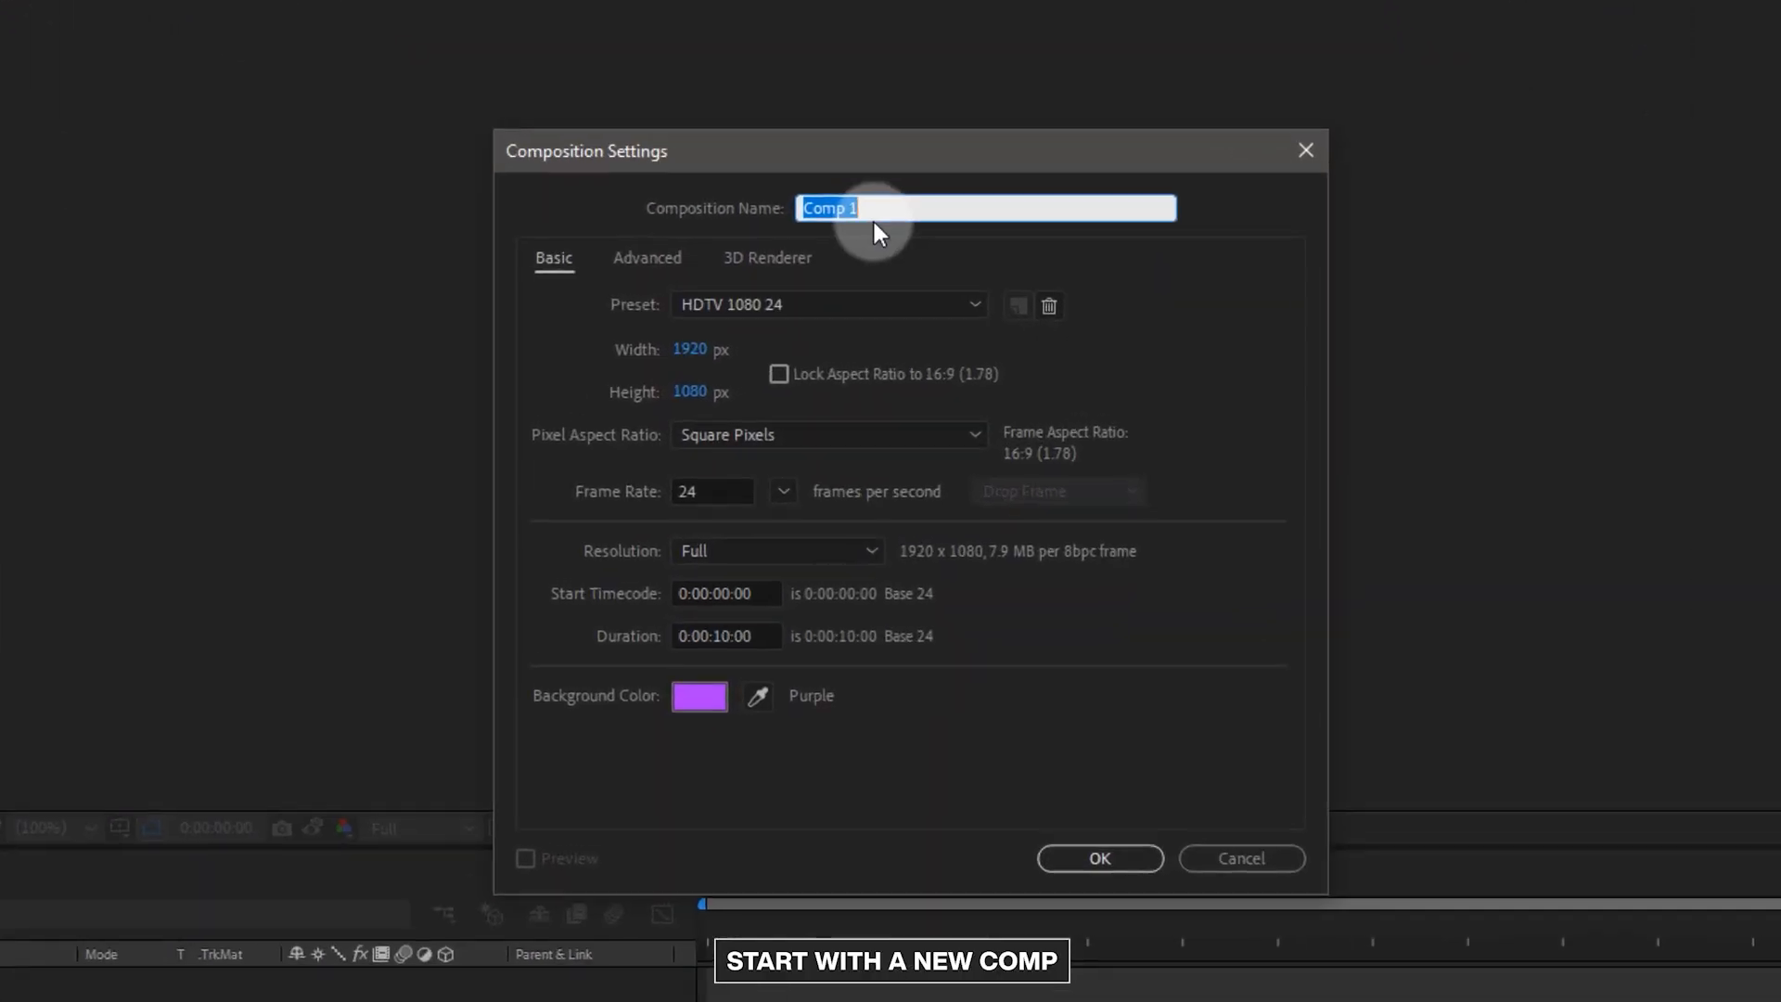
pyautogui.write('Shatter Typography Animation')
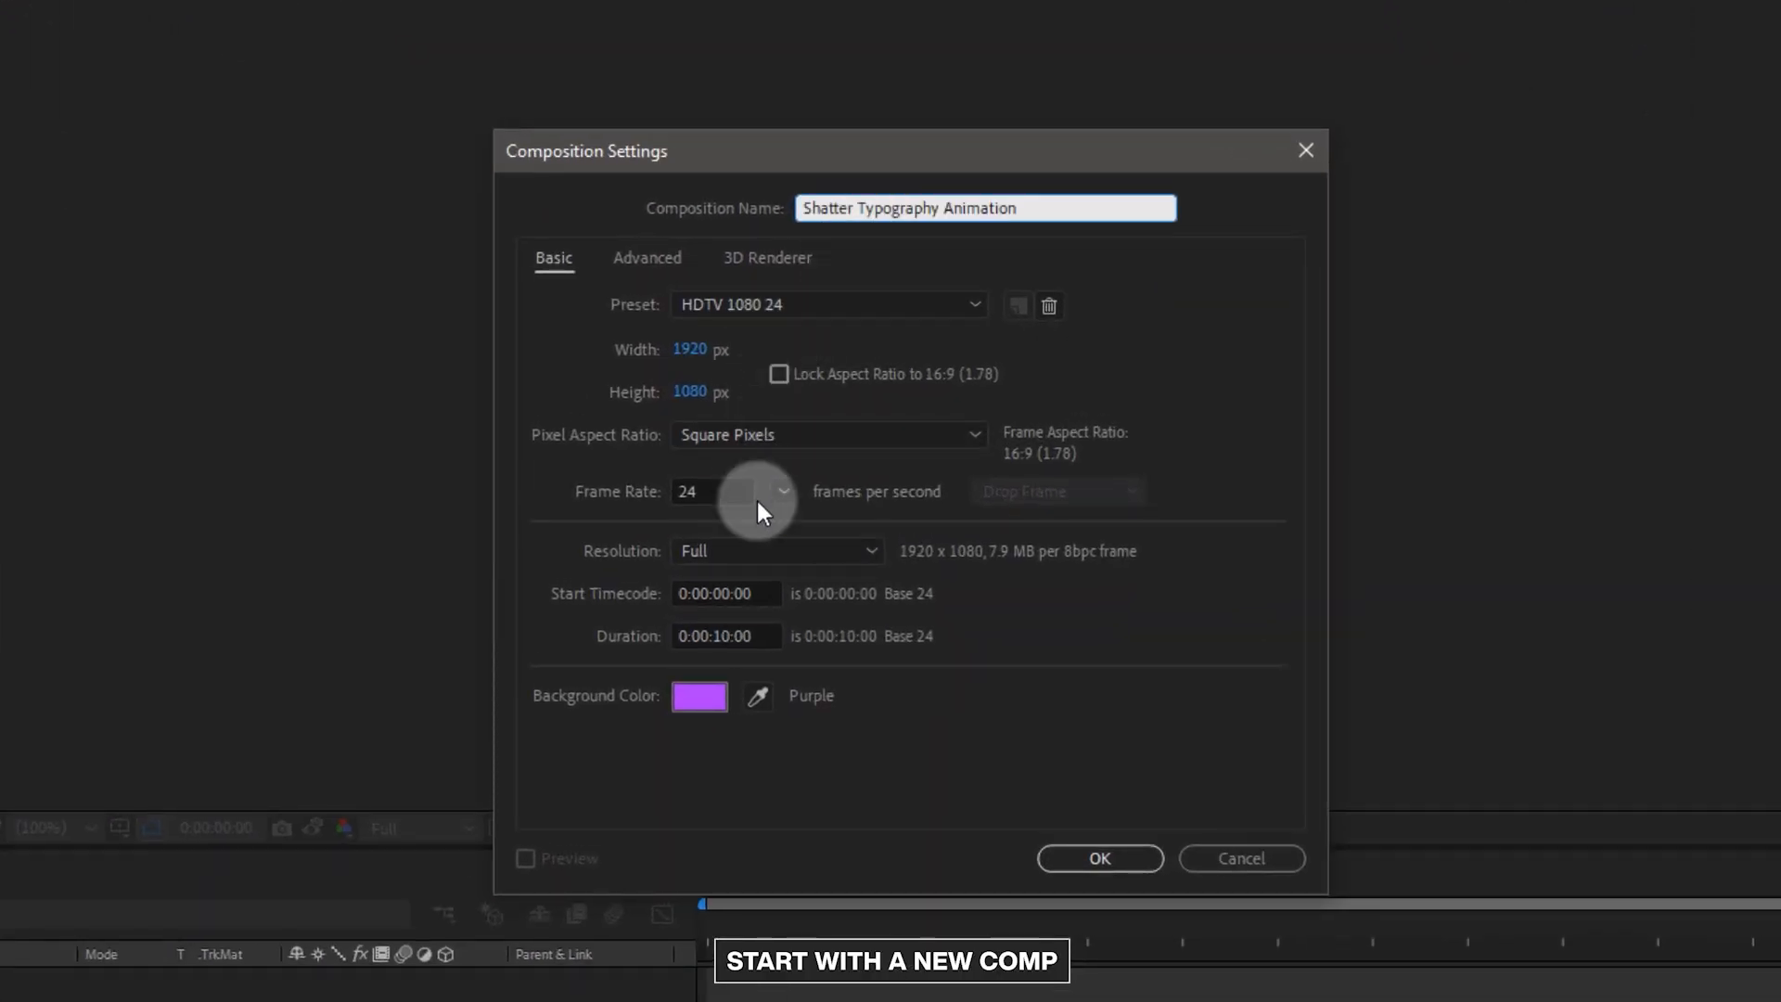
pyautogui.click(1084, 859)
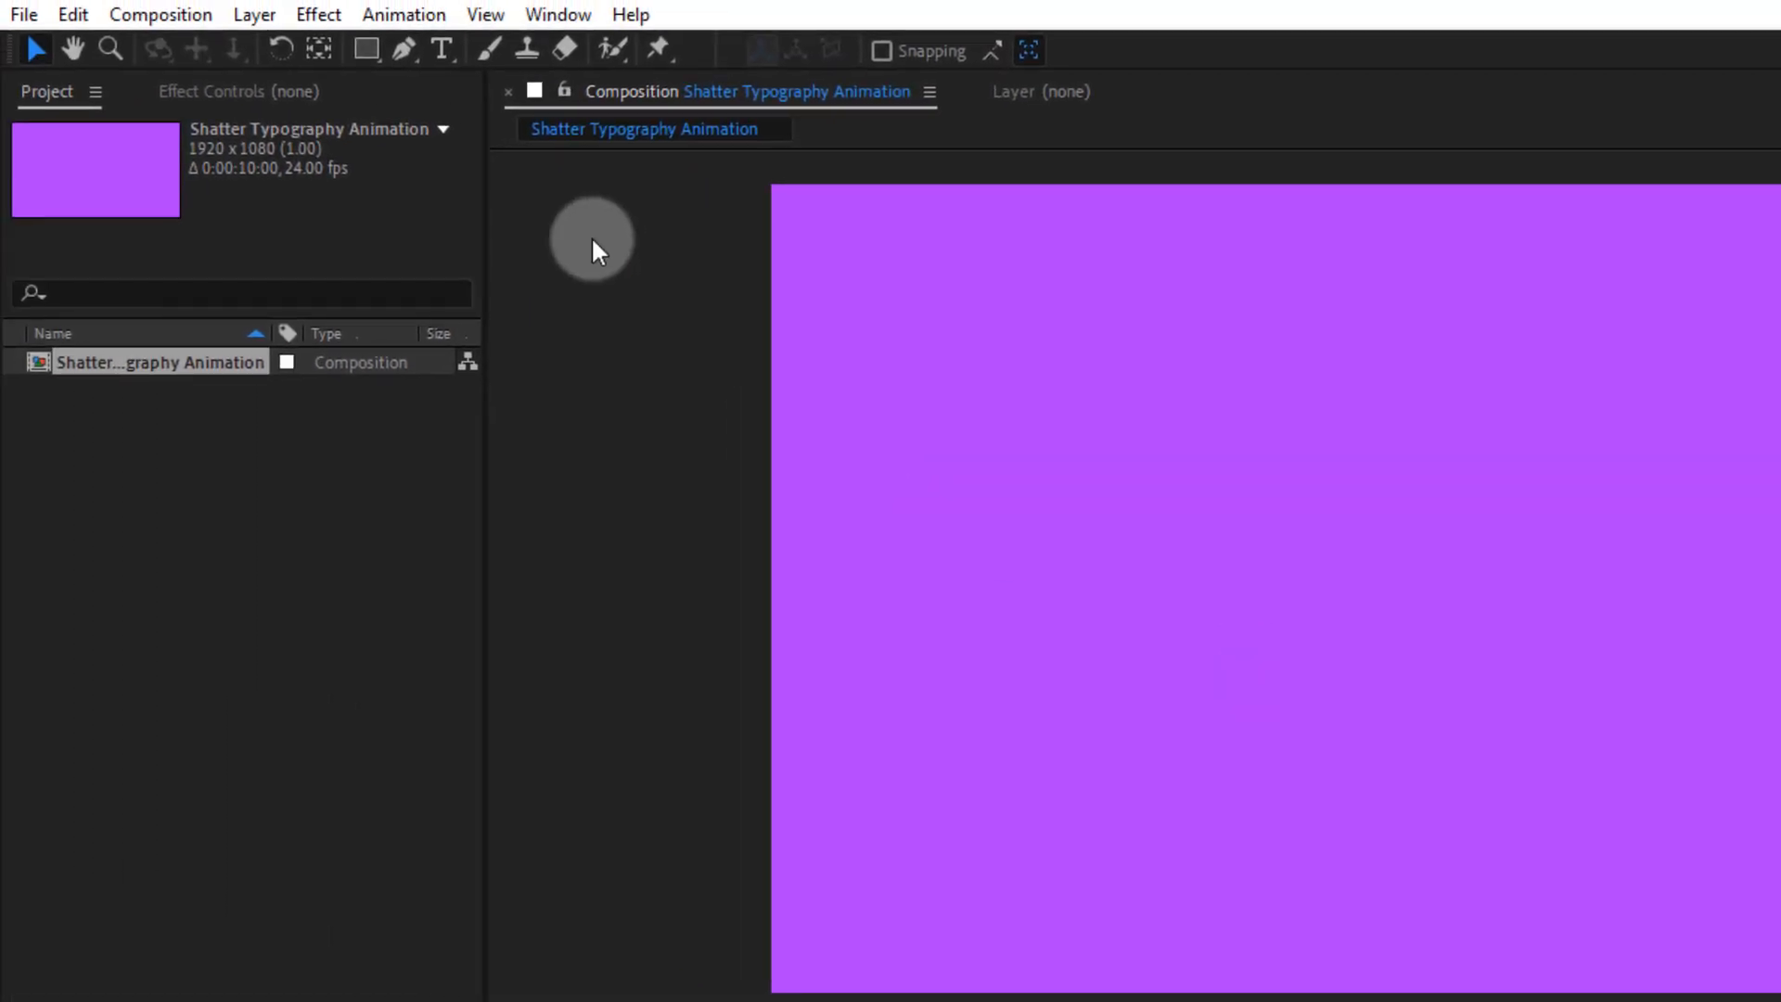
# - Add a white text layer reading "GLASS" to the composition
pyautogui.click(443, 49)
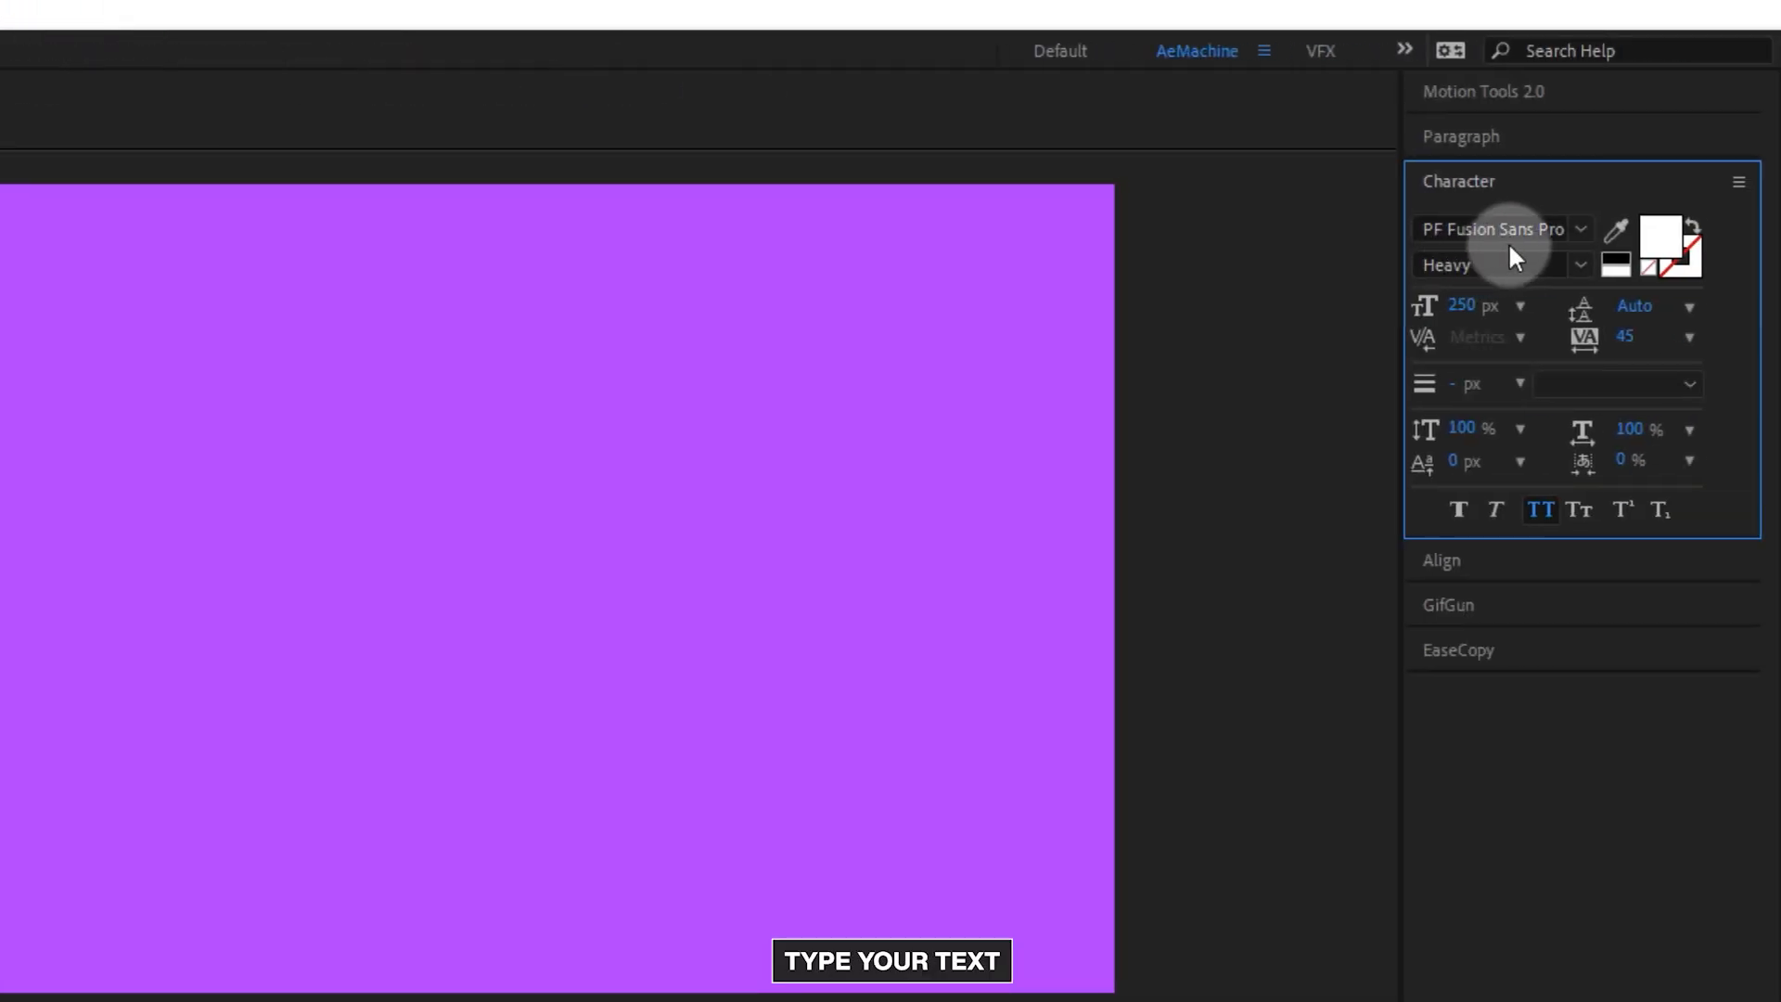
pyautogui.click(202, 628)
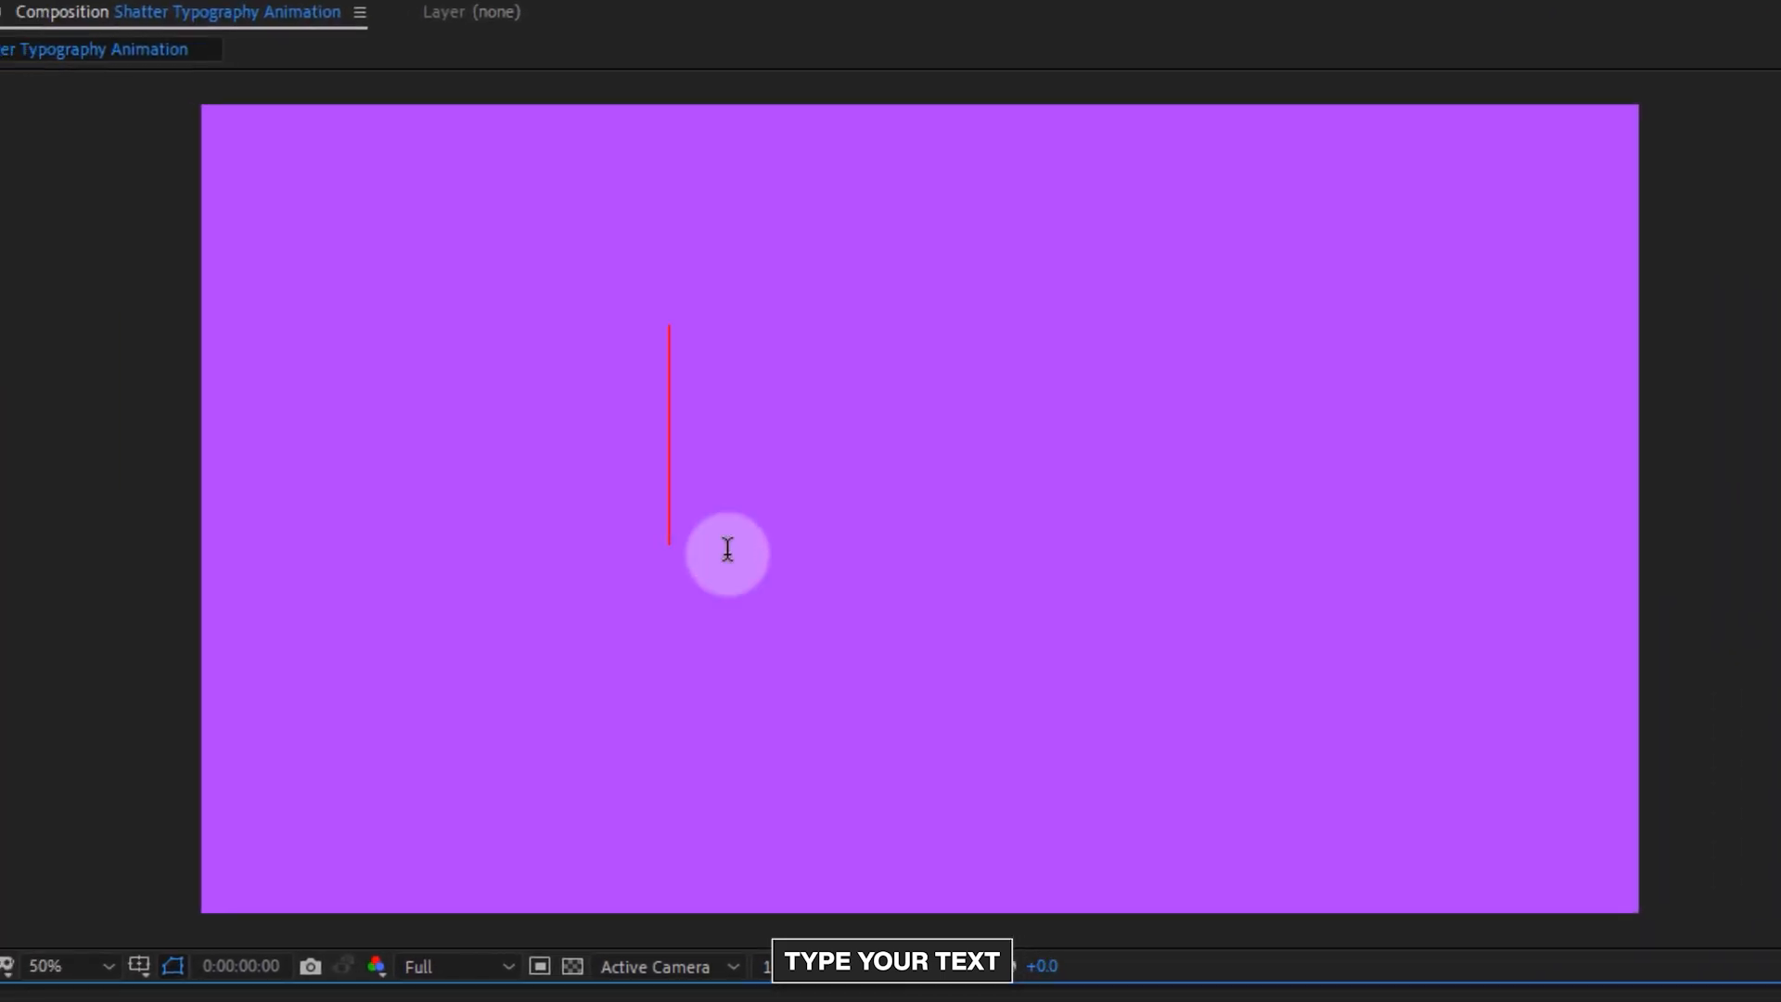
pyautogui.write('GLASS')
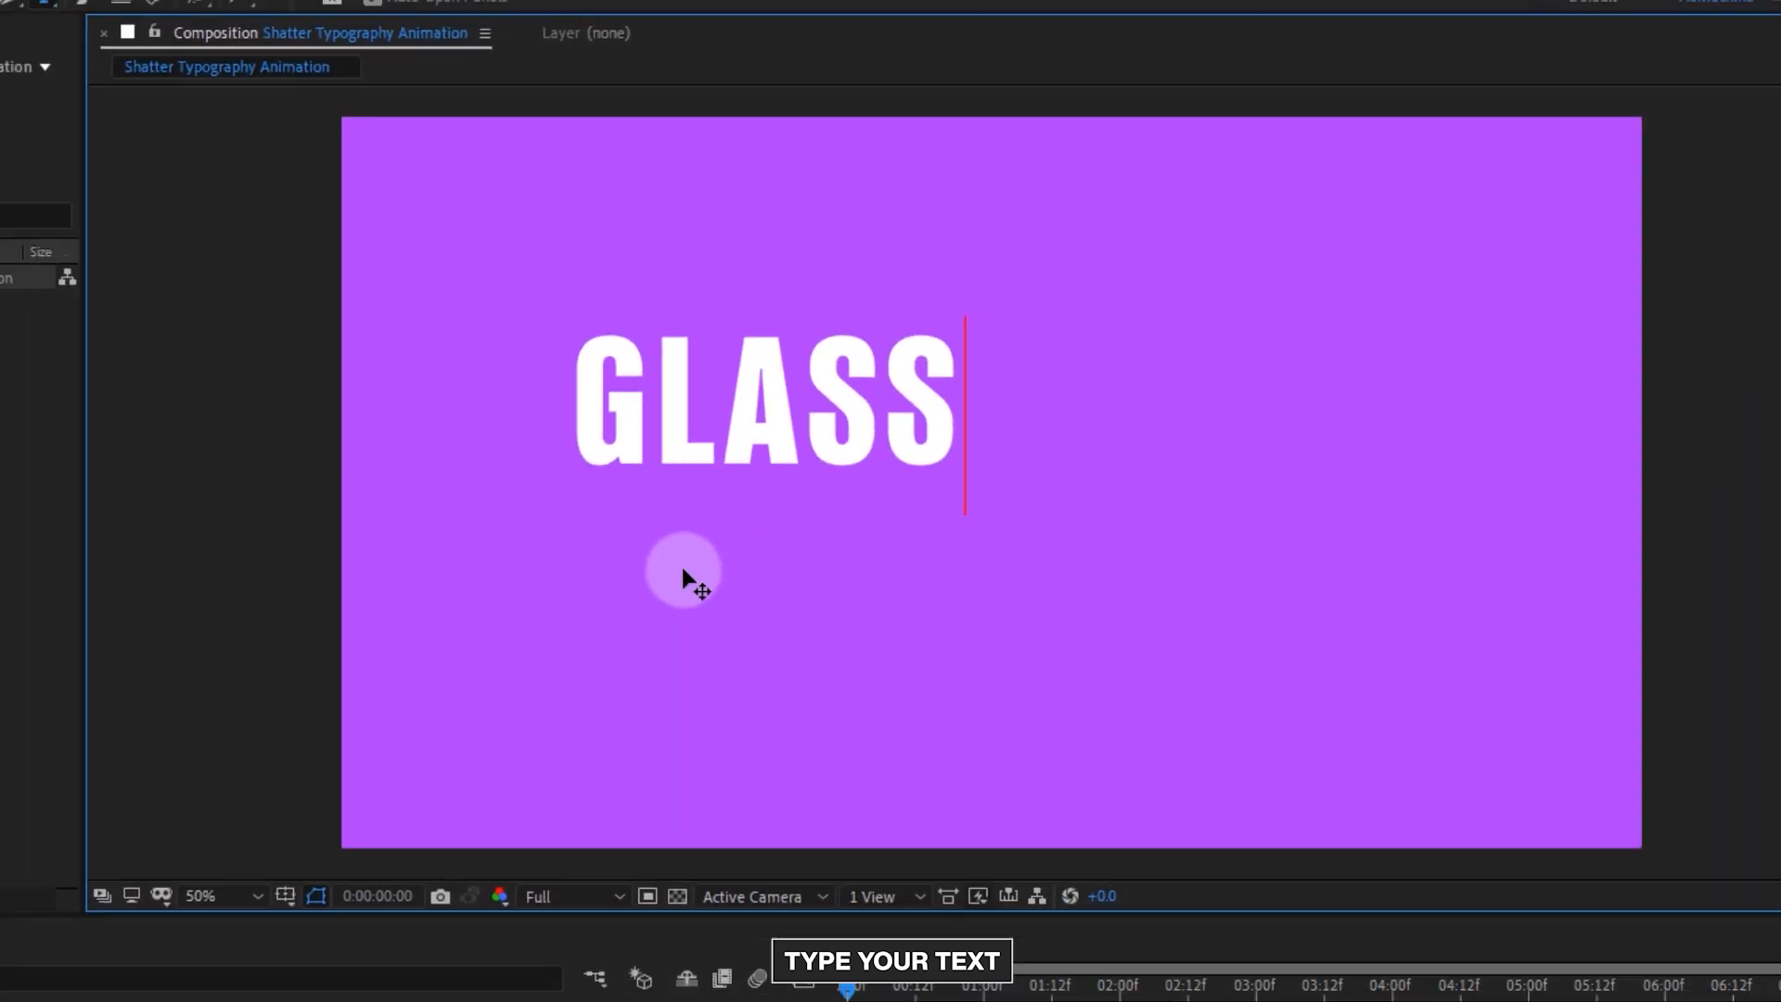
pyautogui.click(25, 39)
# - Centre the GLASS layer's anchor point and align the layer horizontally and vertically to the composition's centre
pyautogui.hotkey('ctrl', 'alt', 'Home')
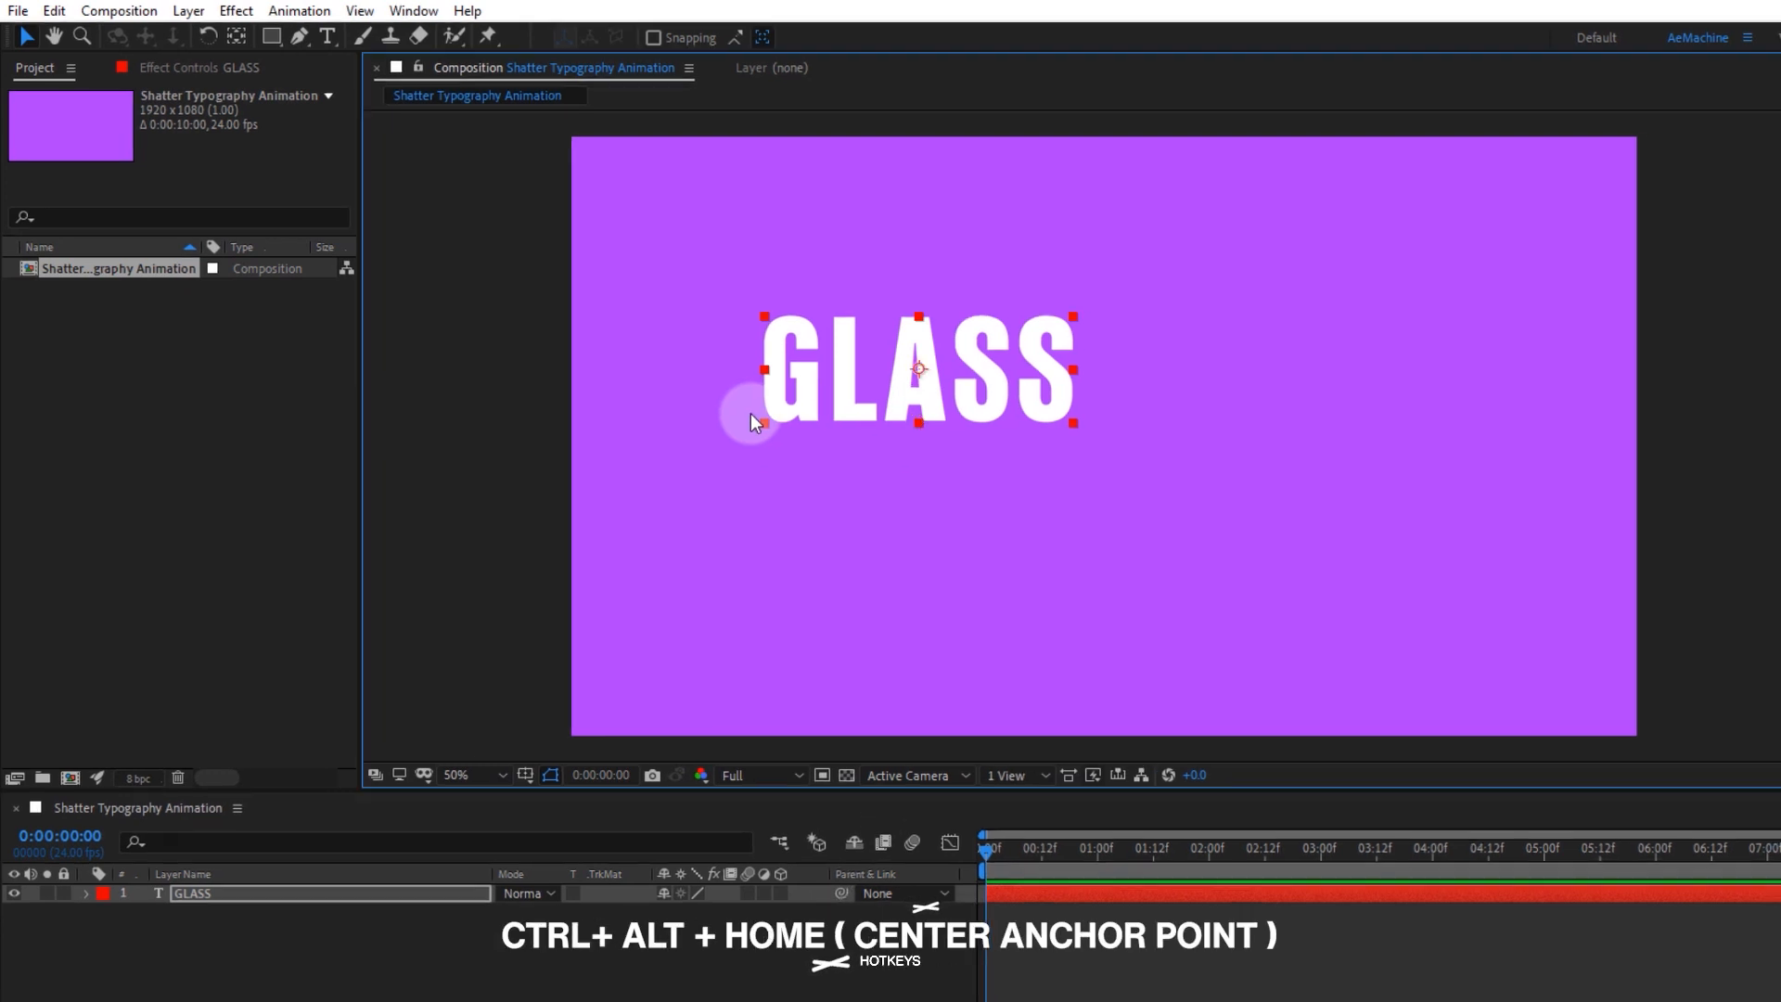
pyautogui.click(1650, 341)
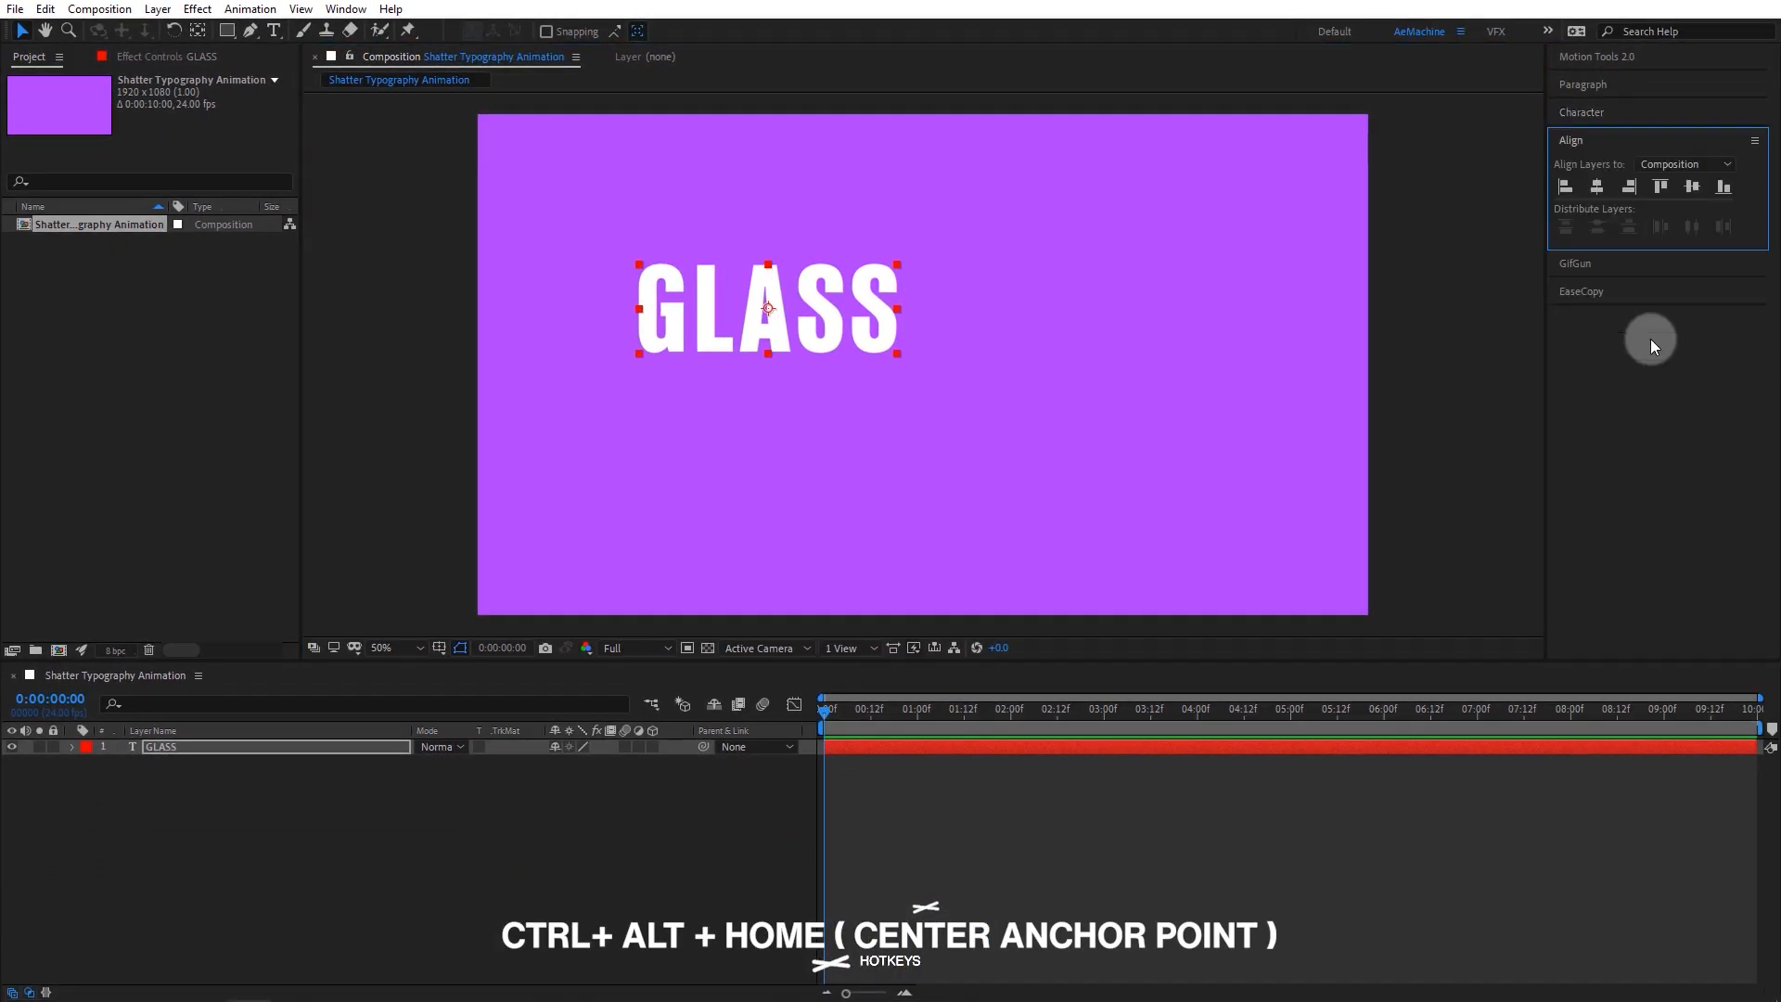
pyautogui.click(1597, 186)
pyautogui.click(1692, 186)
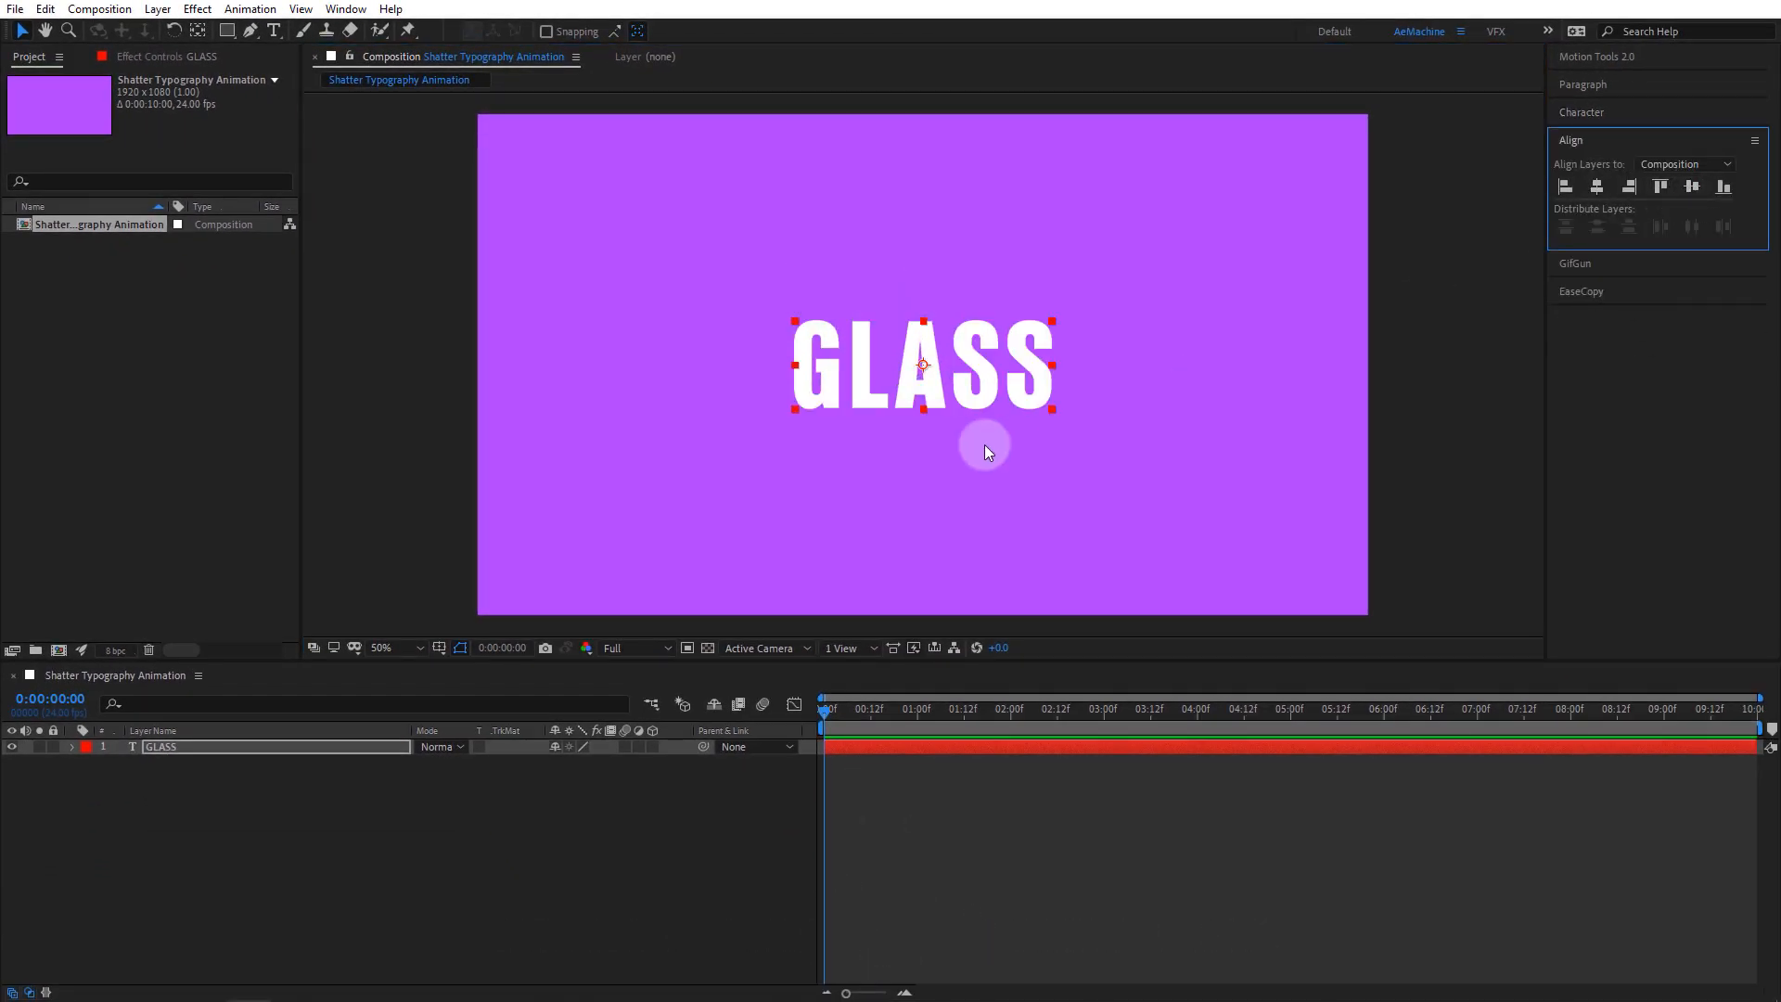
# - Apply the Shatter effect to the GLASS text layer
pyautogui.click(215, 746)
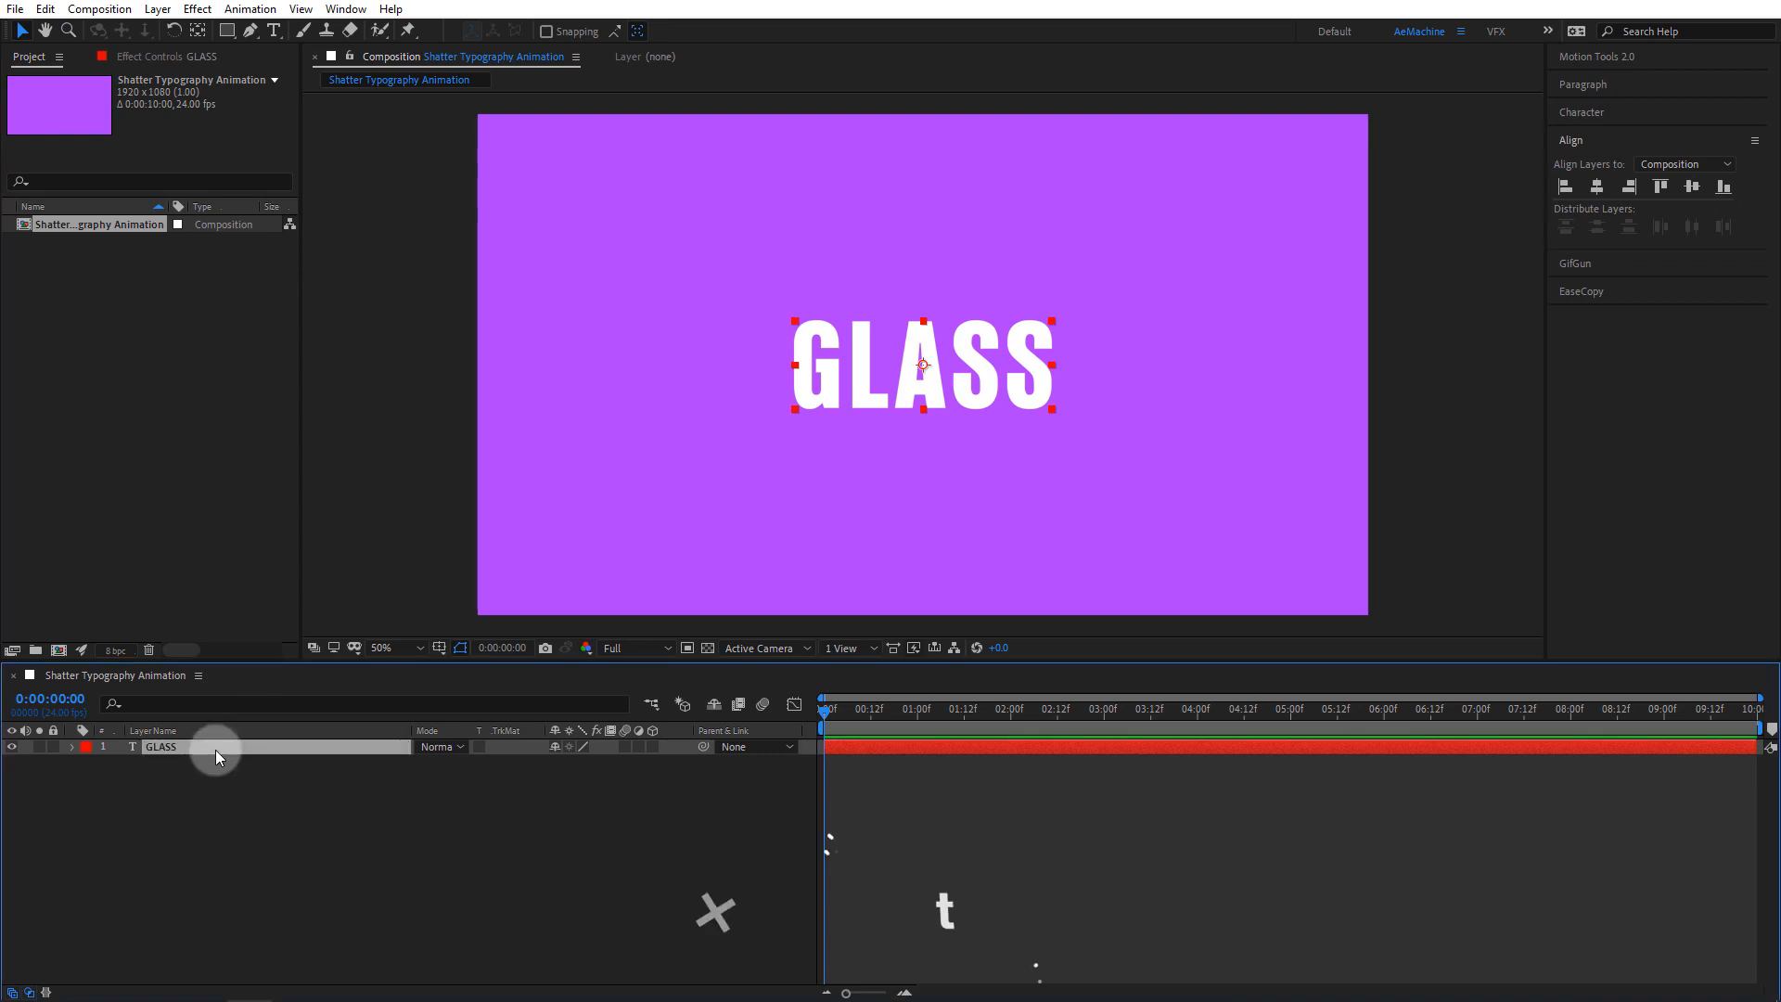
pyautogui.hotkey('ctrl', 'space')
pyautogui.write('shatt')
pyautogui.click(230, 846)
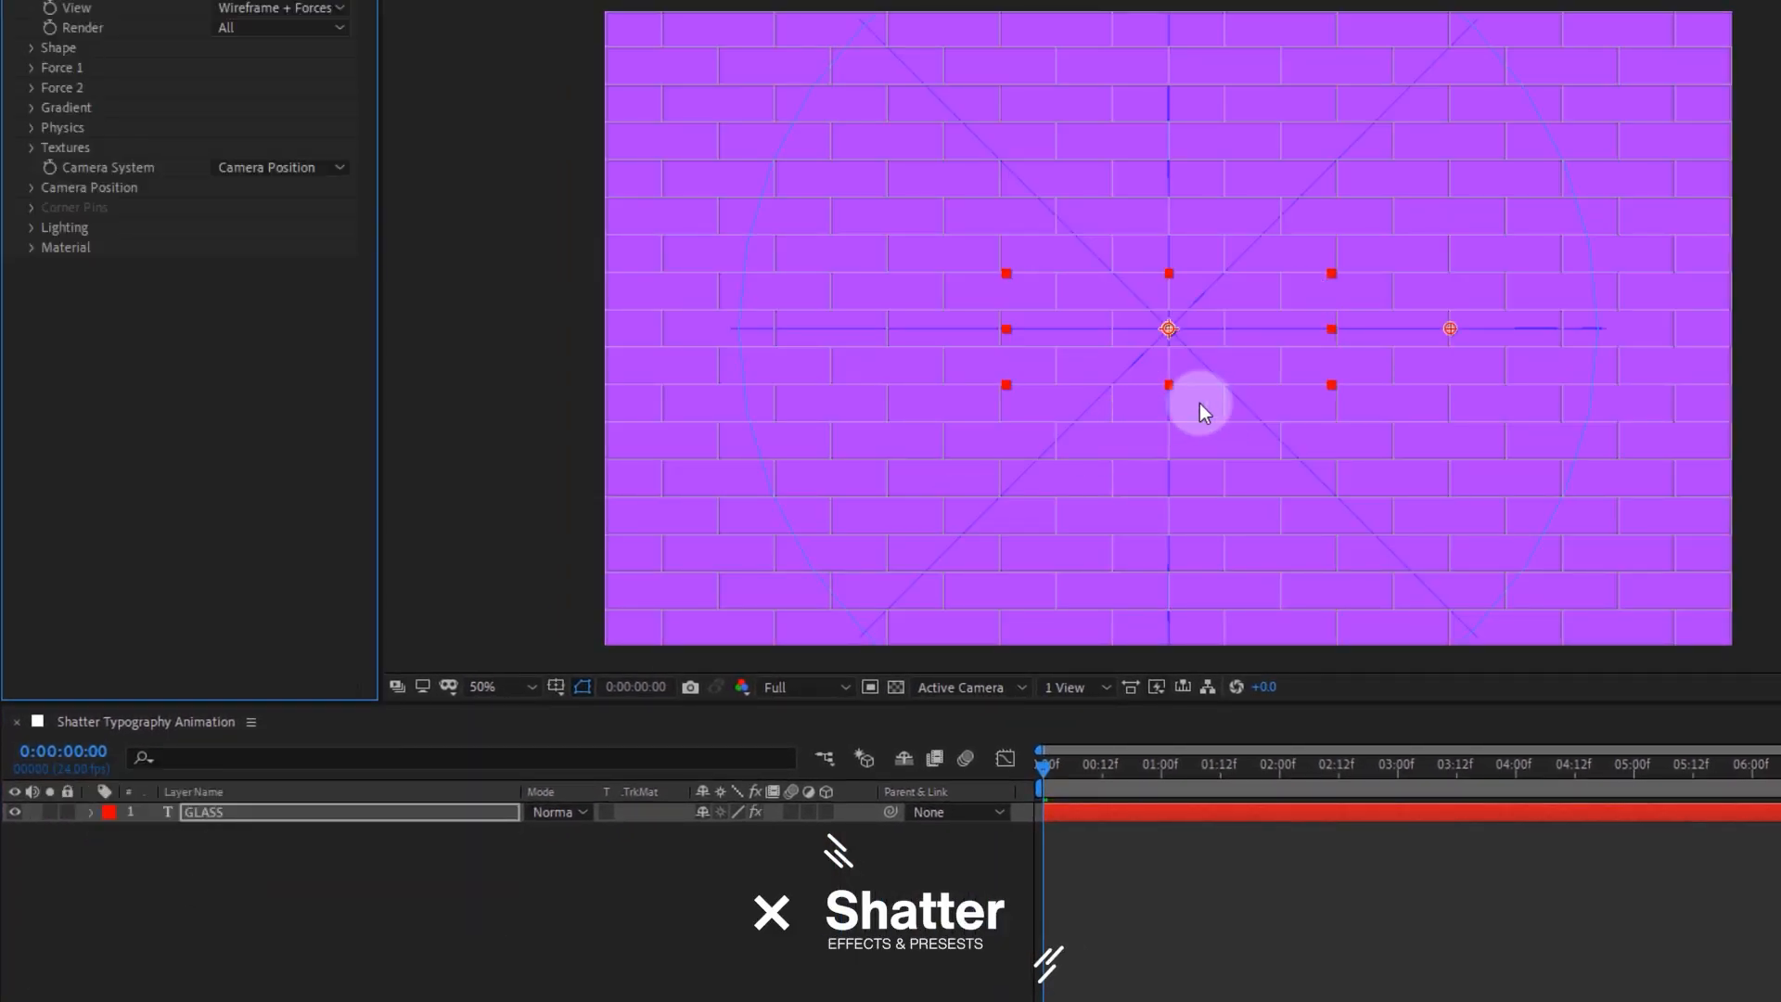
# - Scrub to a frame where the text has broken apart and set the Shatter view to Rendered
pyautogui.moveTo(1200, 403); pyautogui.dragTo(909, 388)
pyautogui.moveTo(1068, 787)
pyautogui.mouseDown()
pyautogui.moveTo(1130, 794)
pyautogui.moveTo(1057, 803)
pyautogui.mouseUp()
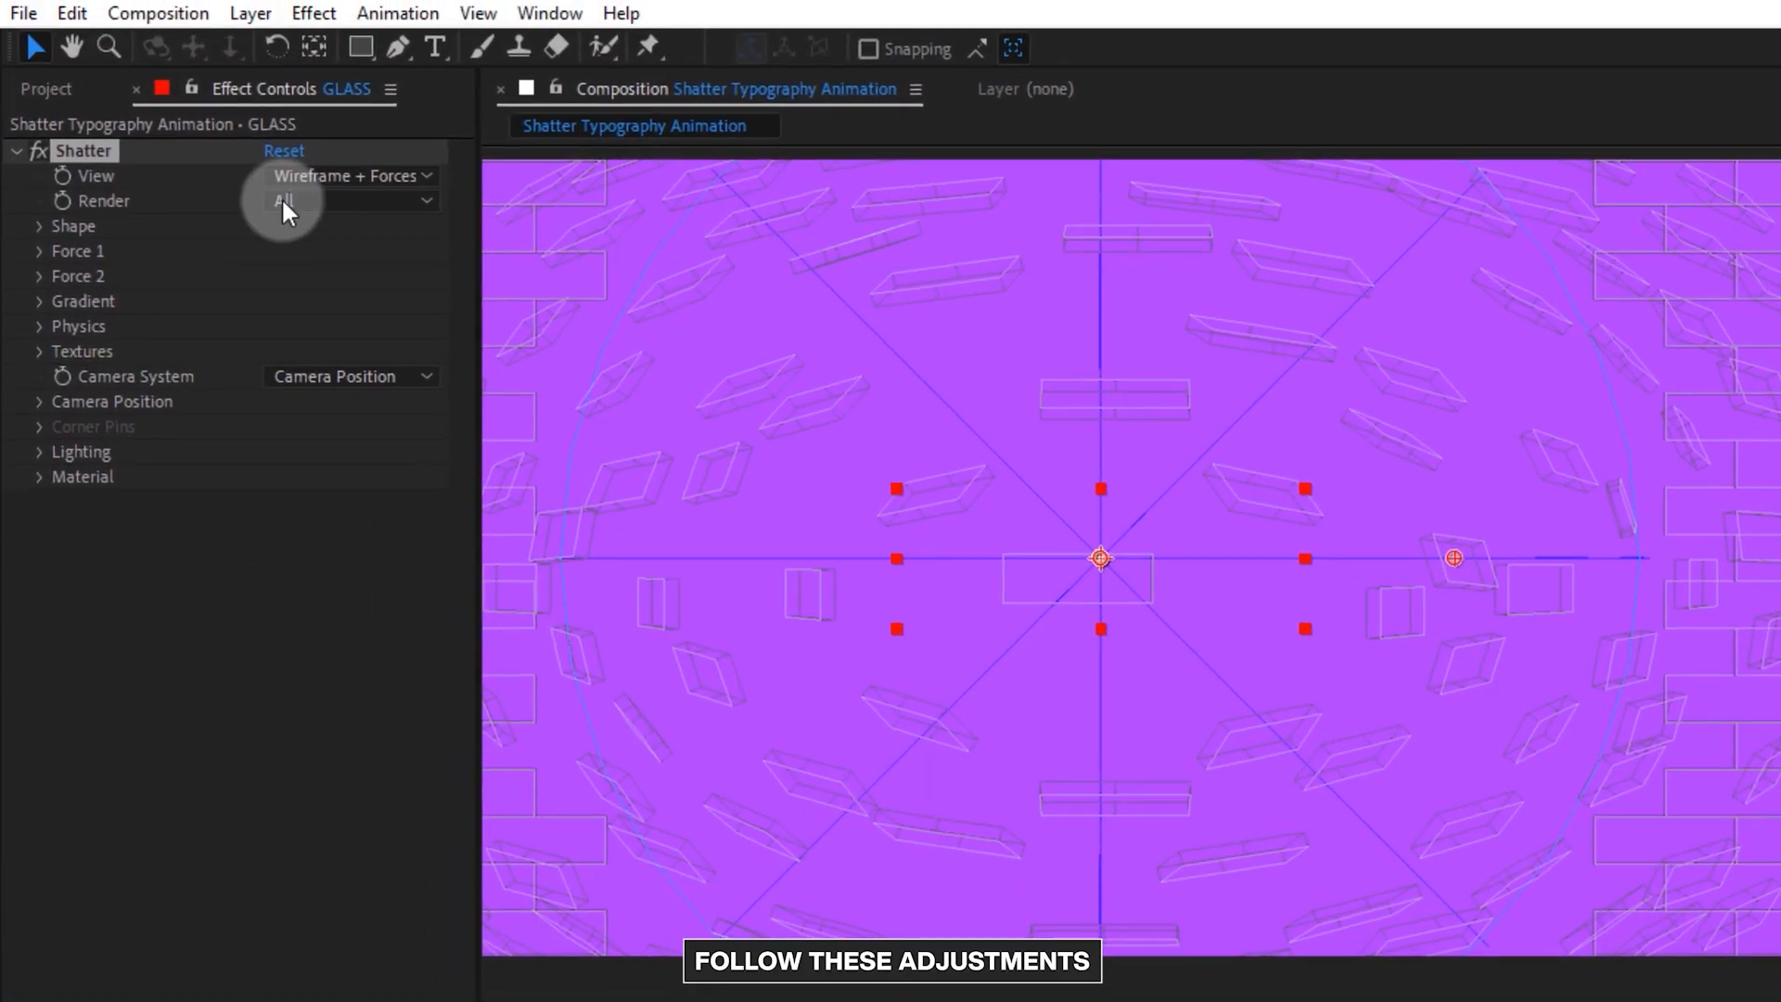
pyautogui.click(243, 6)
pyautogui.click(320, 206)
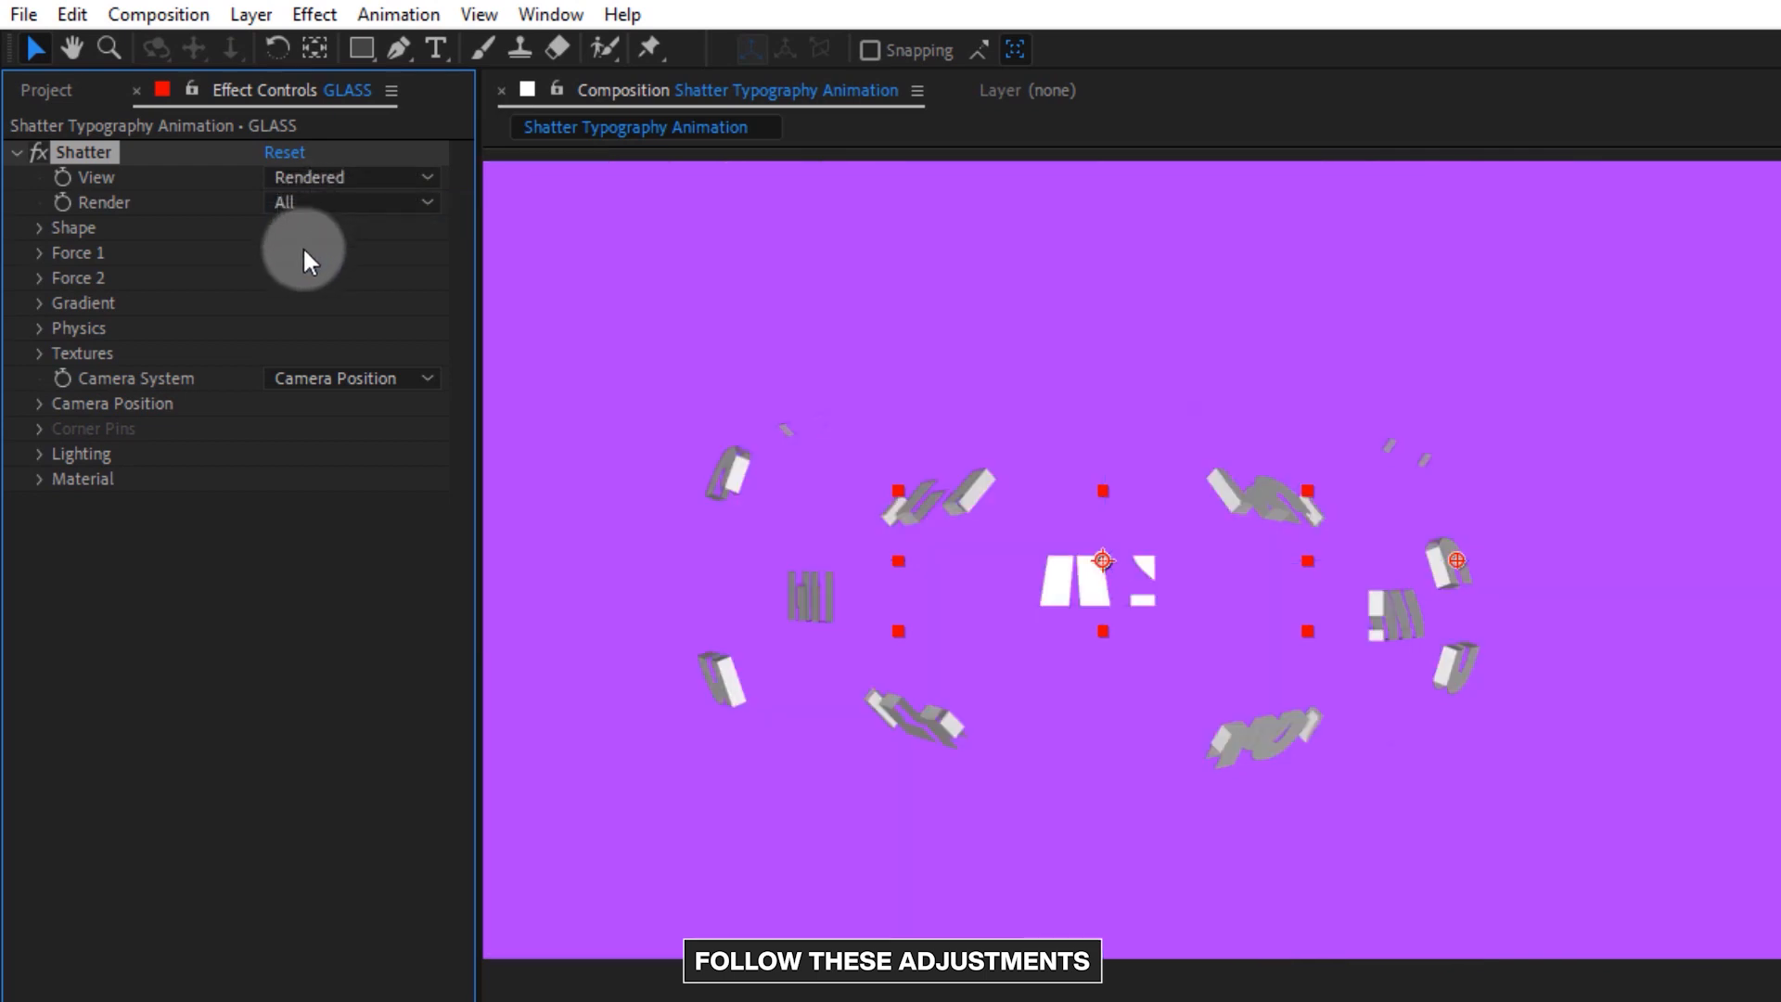
# - Set the Shatter shape to the Glass pattern with 37 repetitions and an extrusion depth of 0
pyautogui.click(39, 227)
pyautogui.click(301, 258)
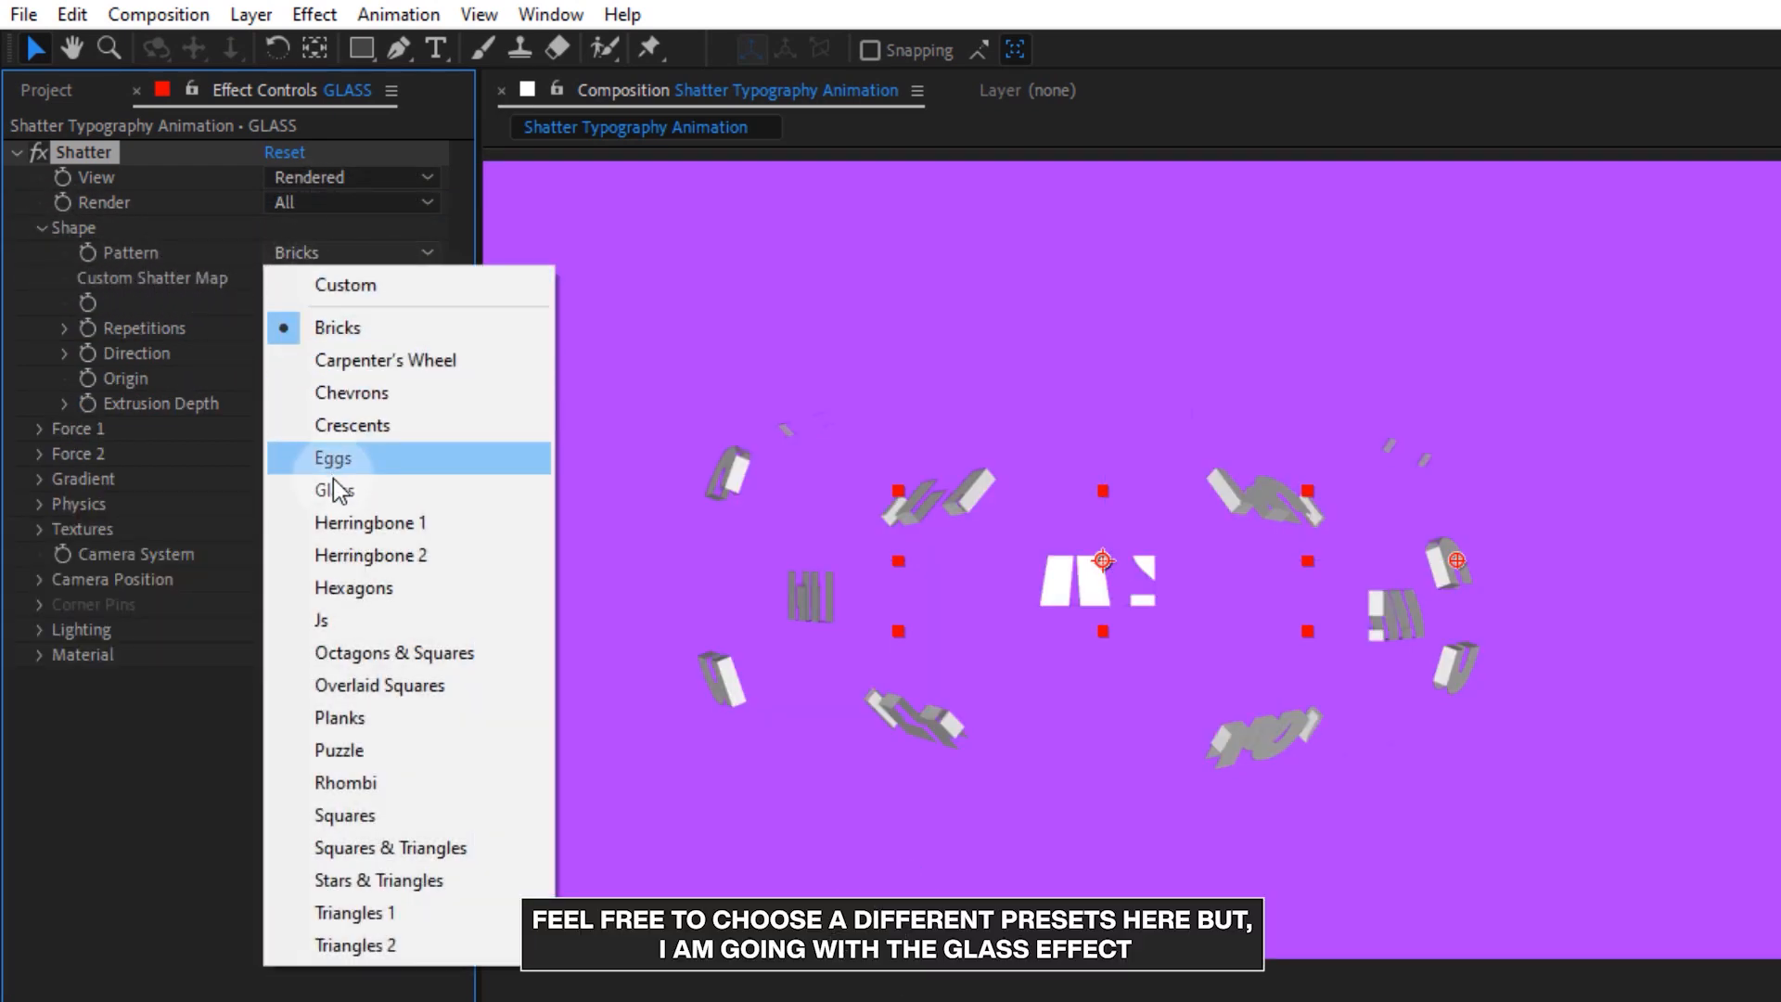
pyautogui.click(445, 485)
pyautogui.click(286, 330)
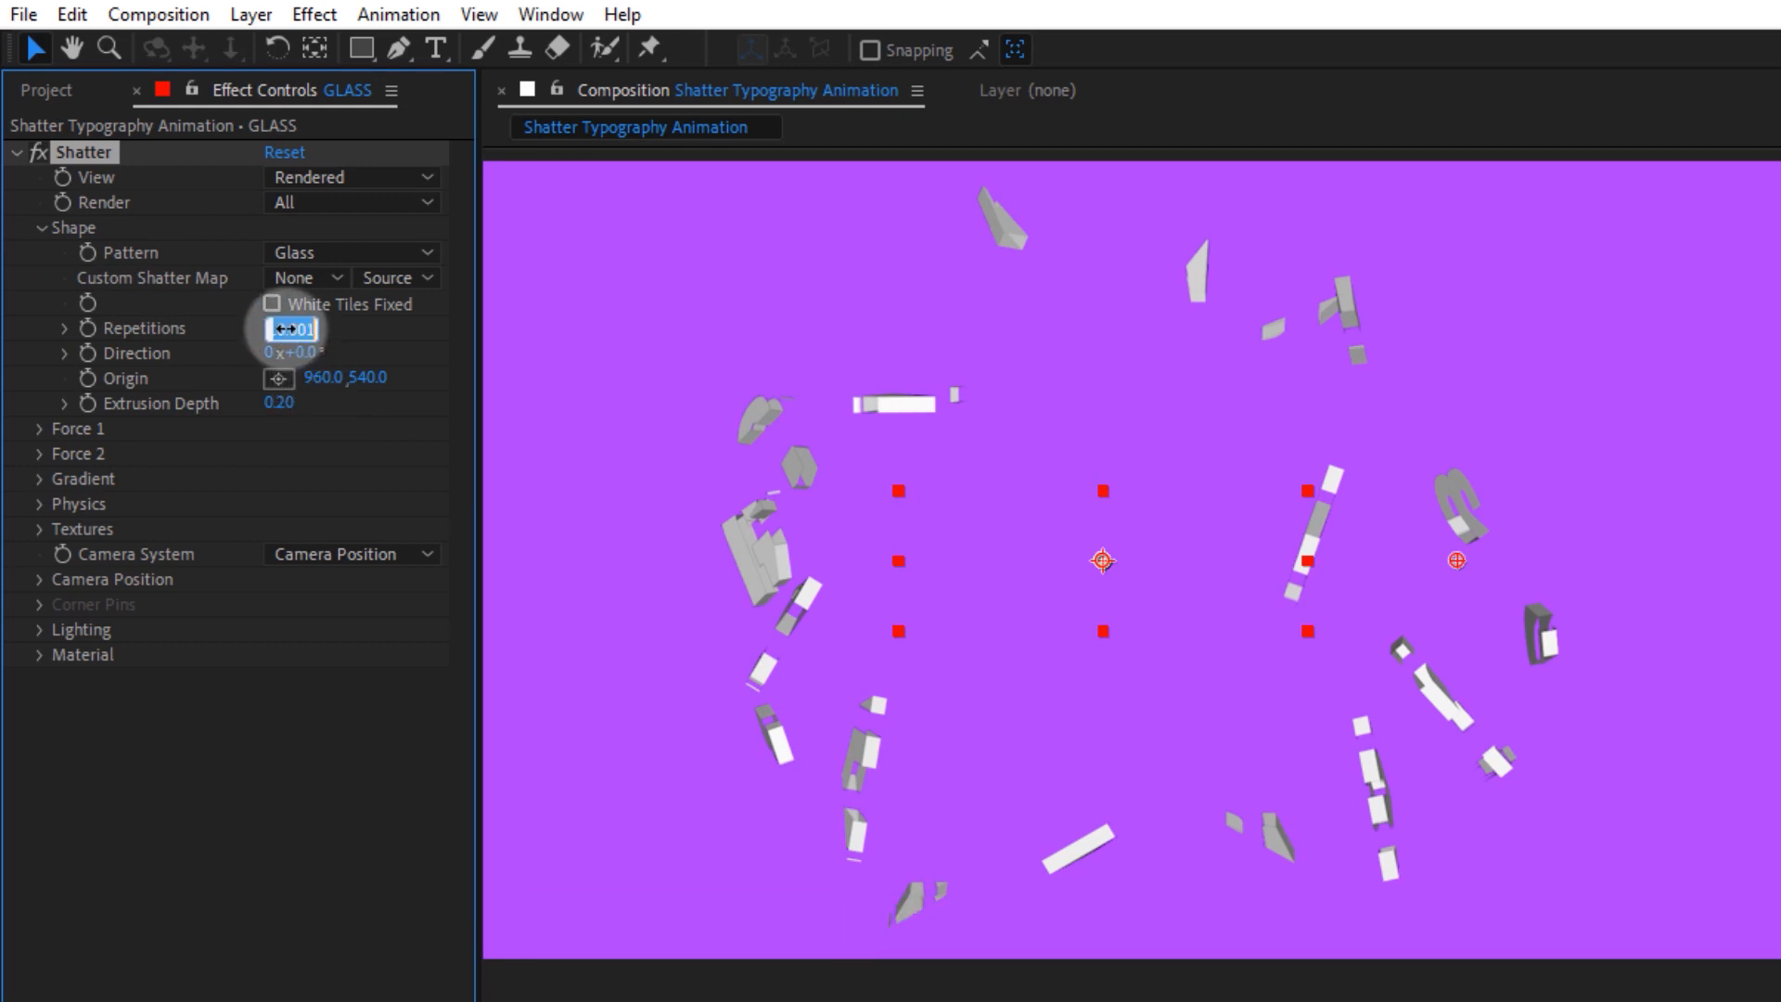
pyautogui.write('37')
pyautogui.press('Return')
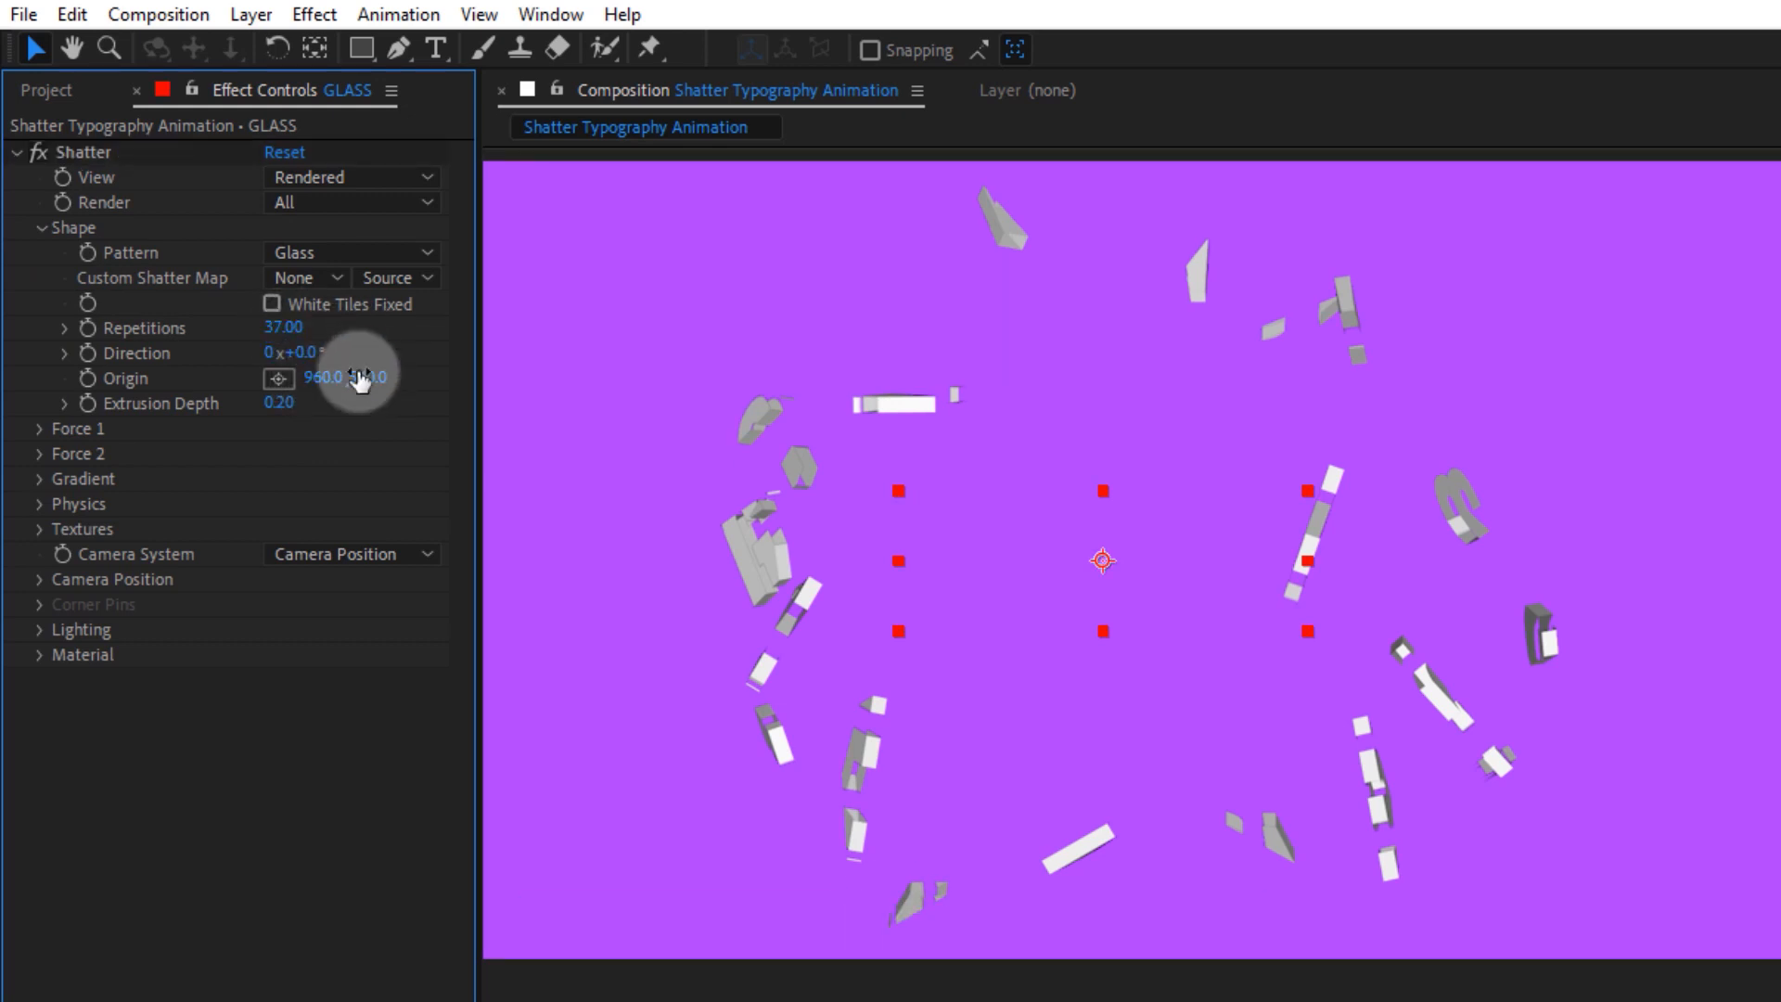
pyautogui.write('0')
pyautogui.press('Return')
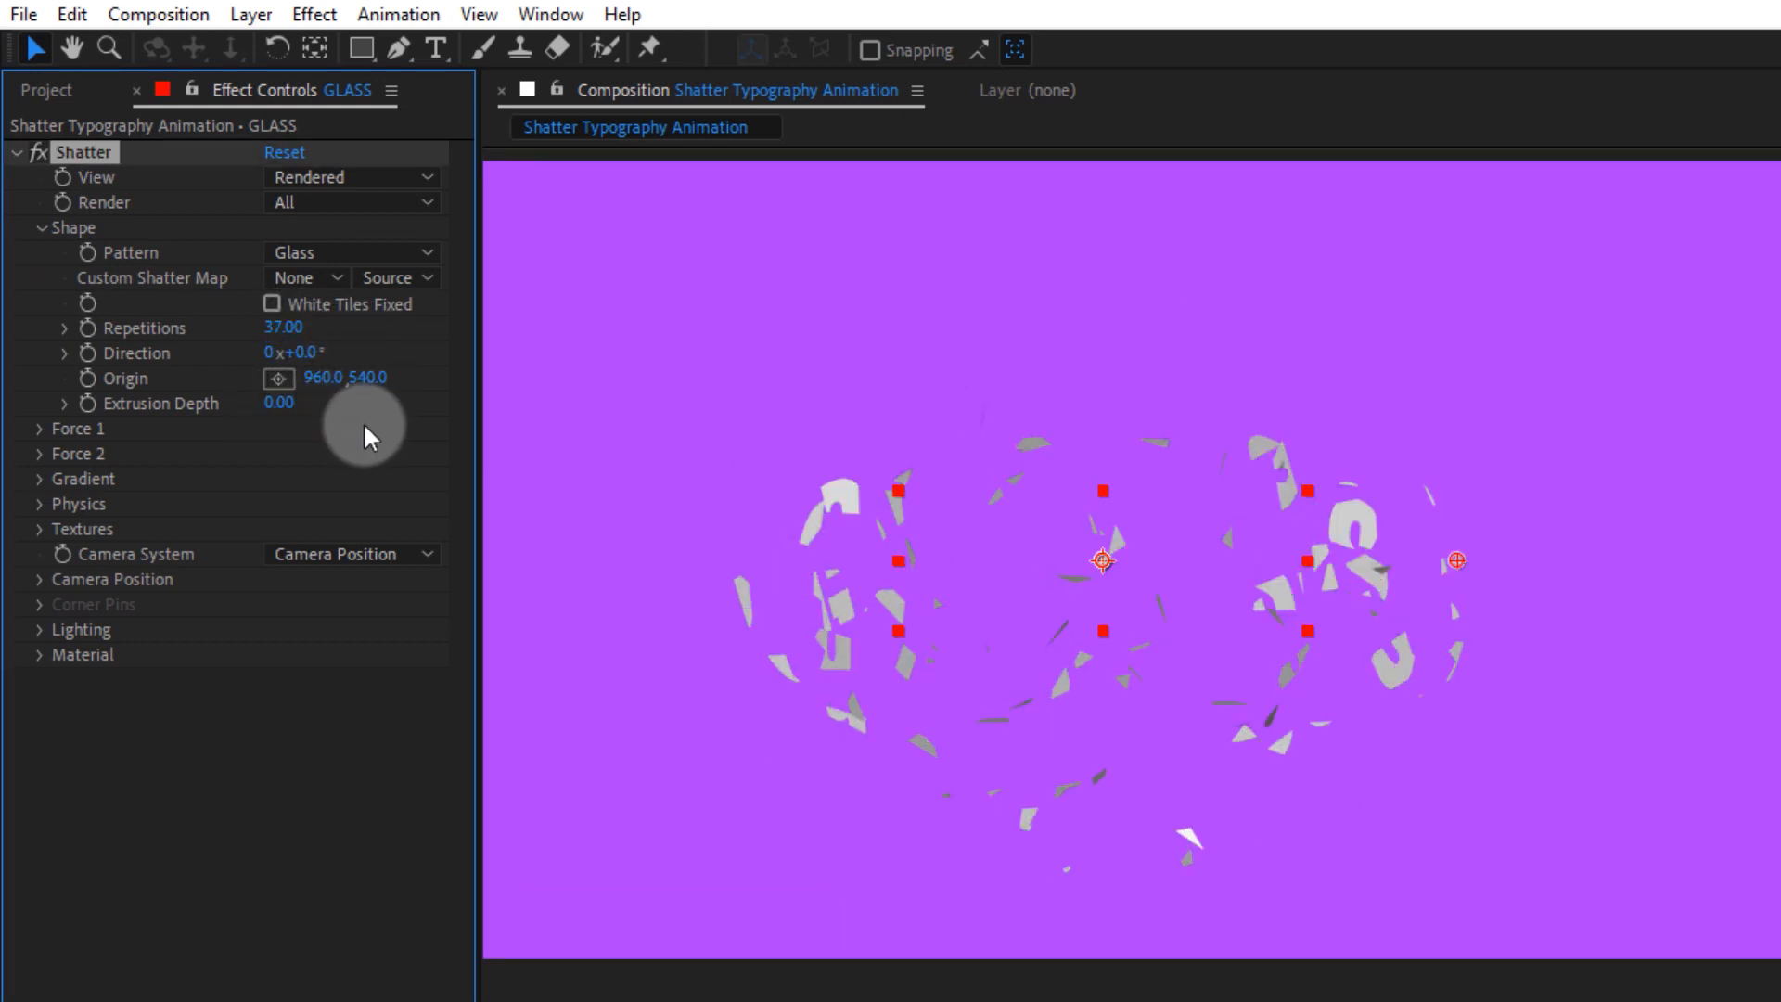
# - Set Shatter's Force 1 radius to 0.2 and strength to 0.8
pyautogui.click(40, 430)
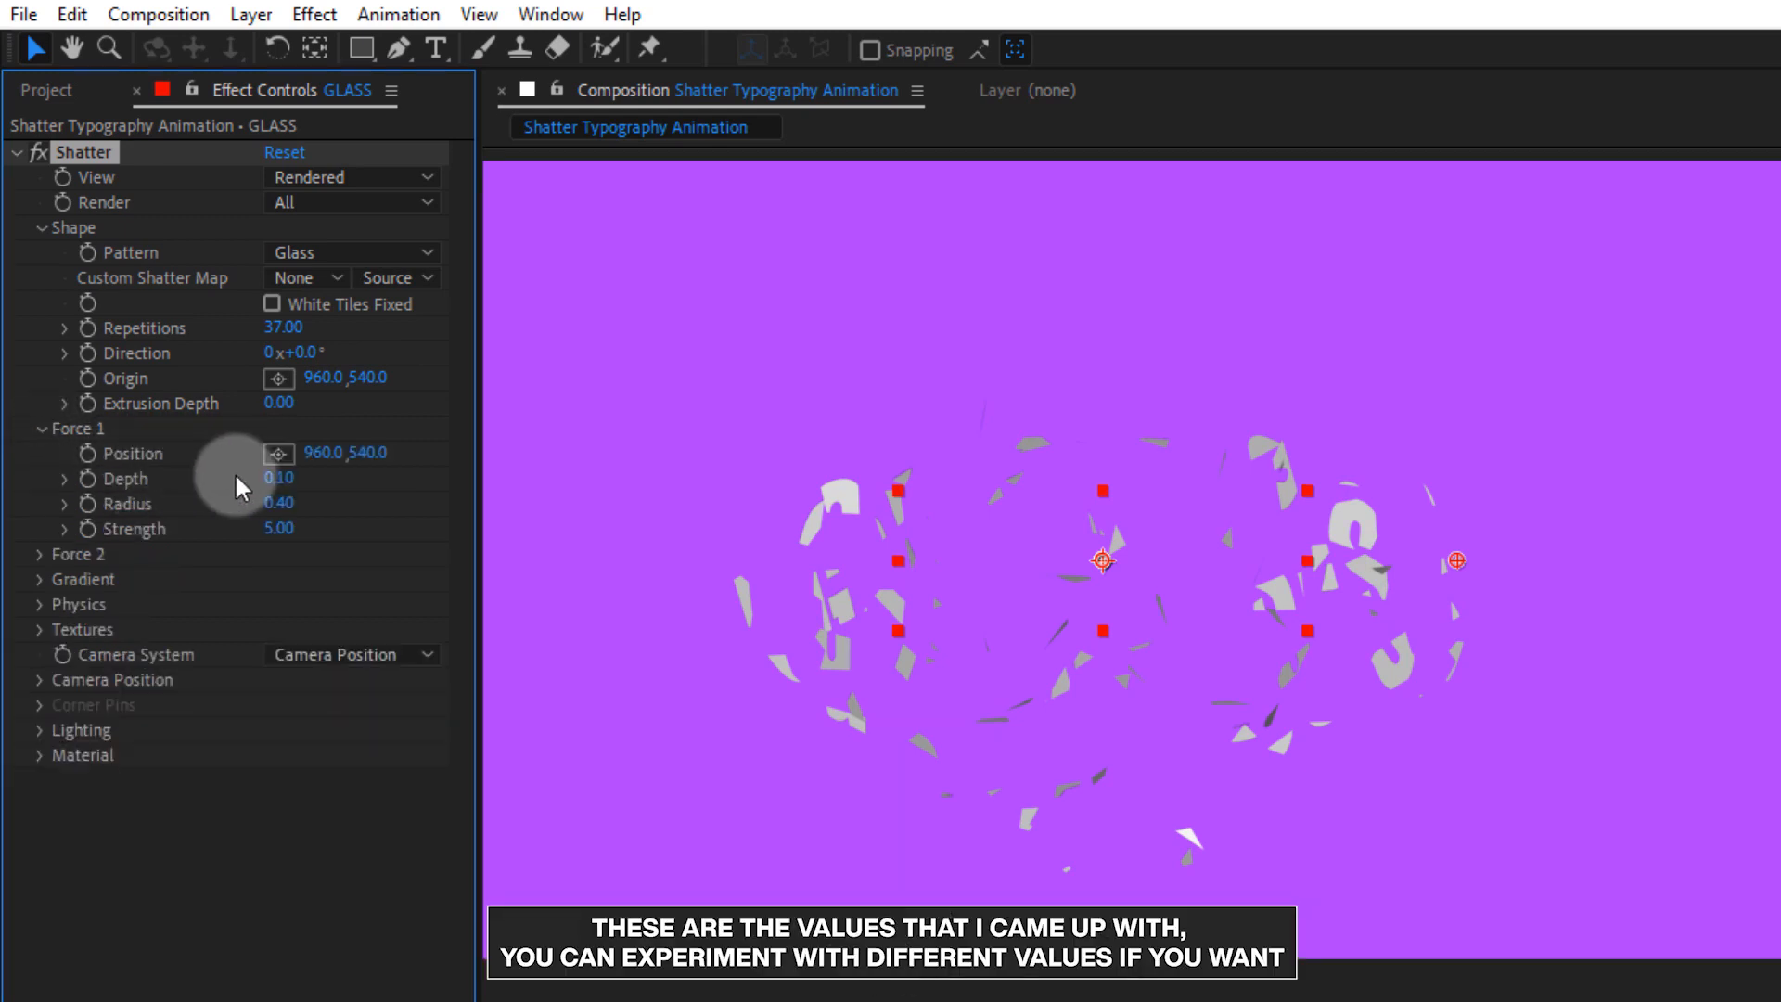
pyautogui.click(288, 502)
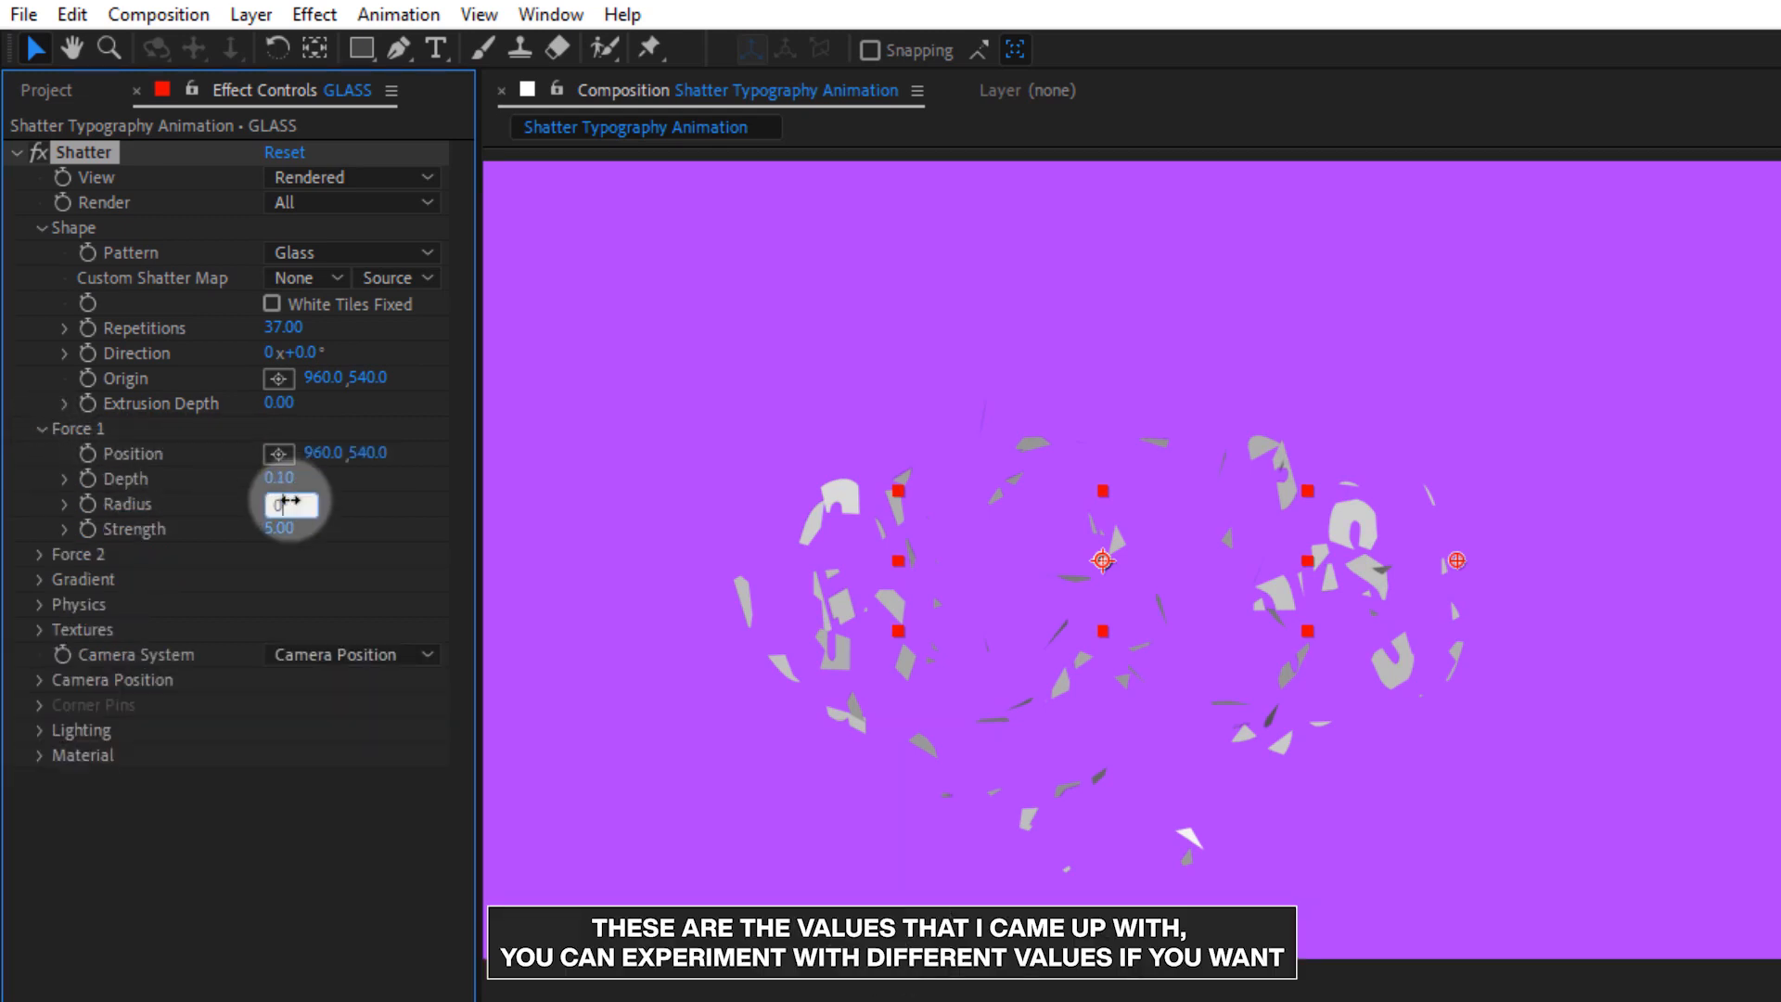
pyautogui.write('0.2')
pyautogui.press('Return')
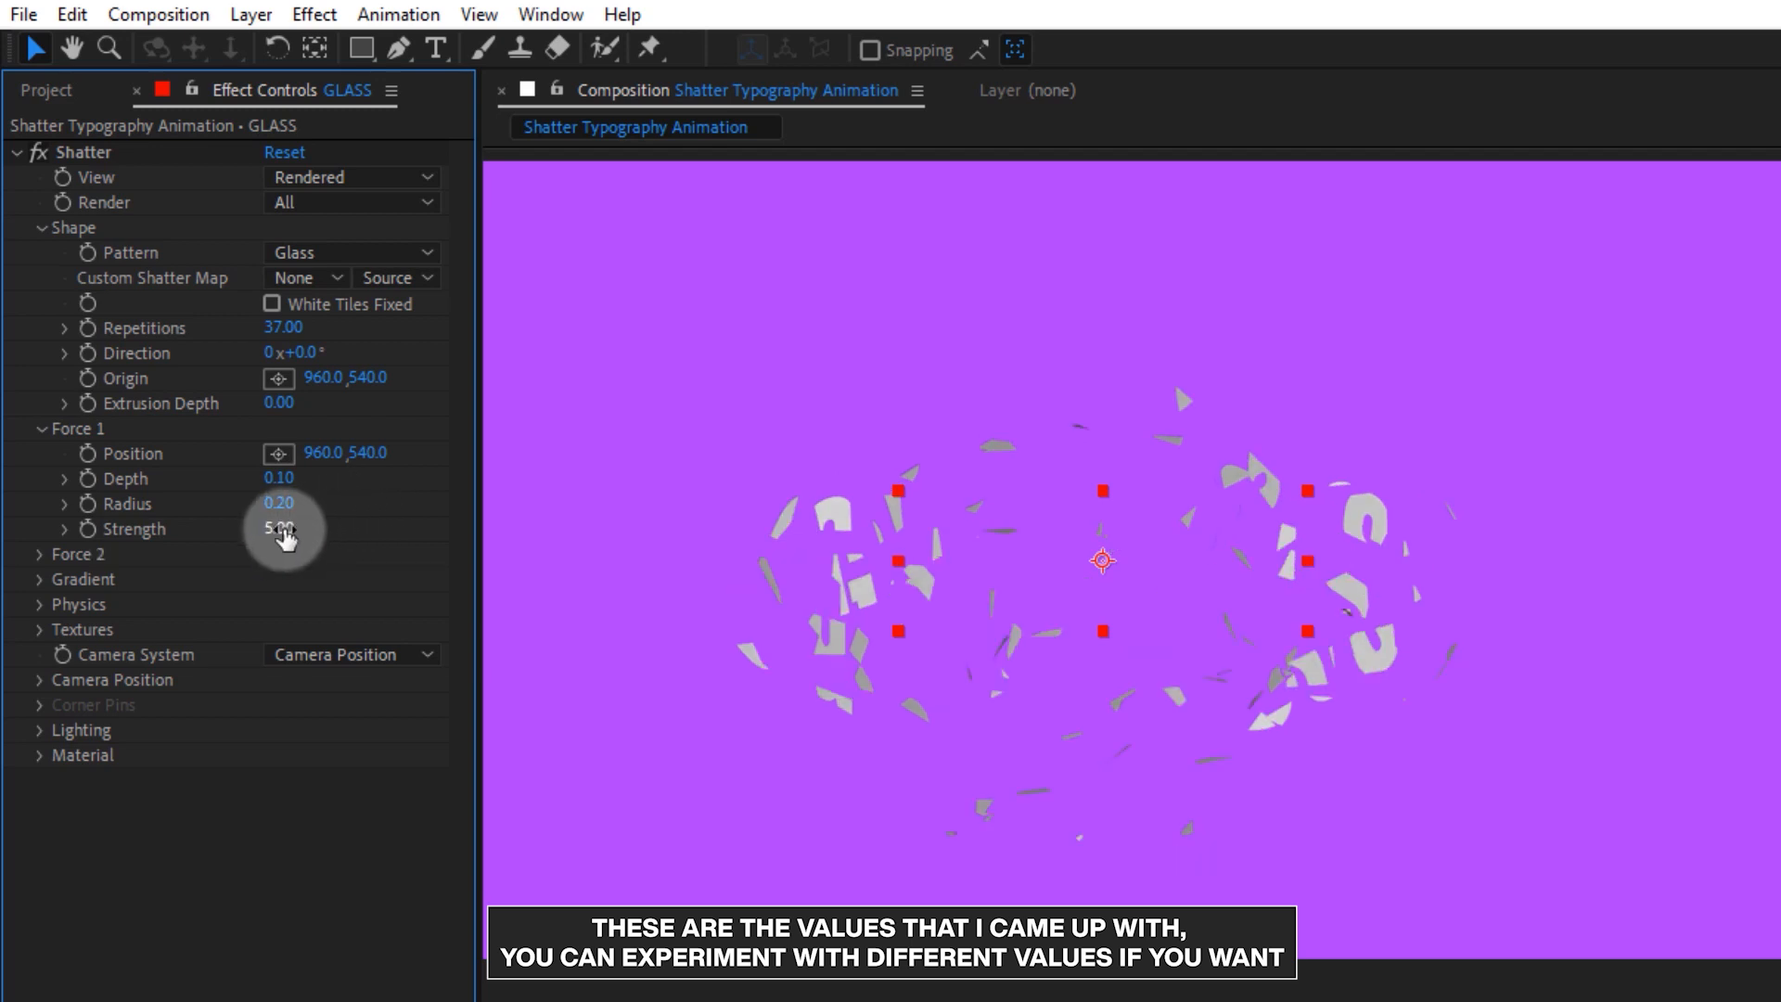
pyautogui.click(281, 528)
pyautogui.write('0.8')
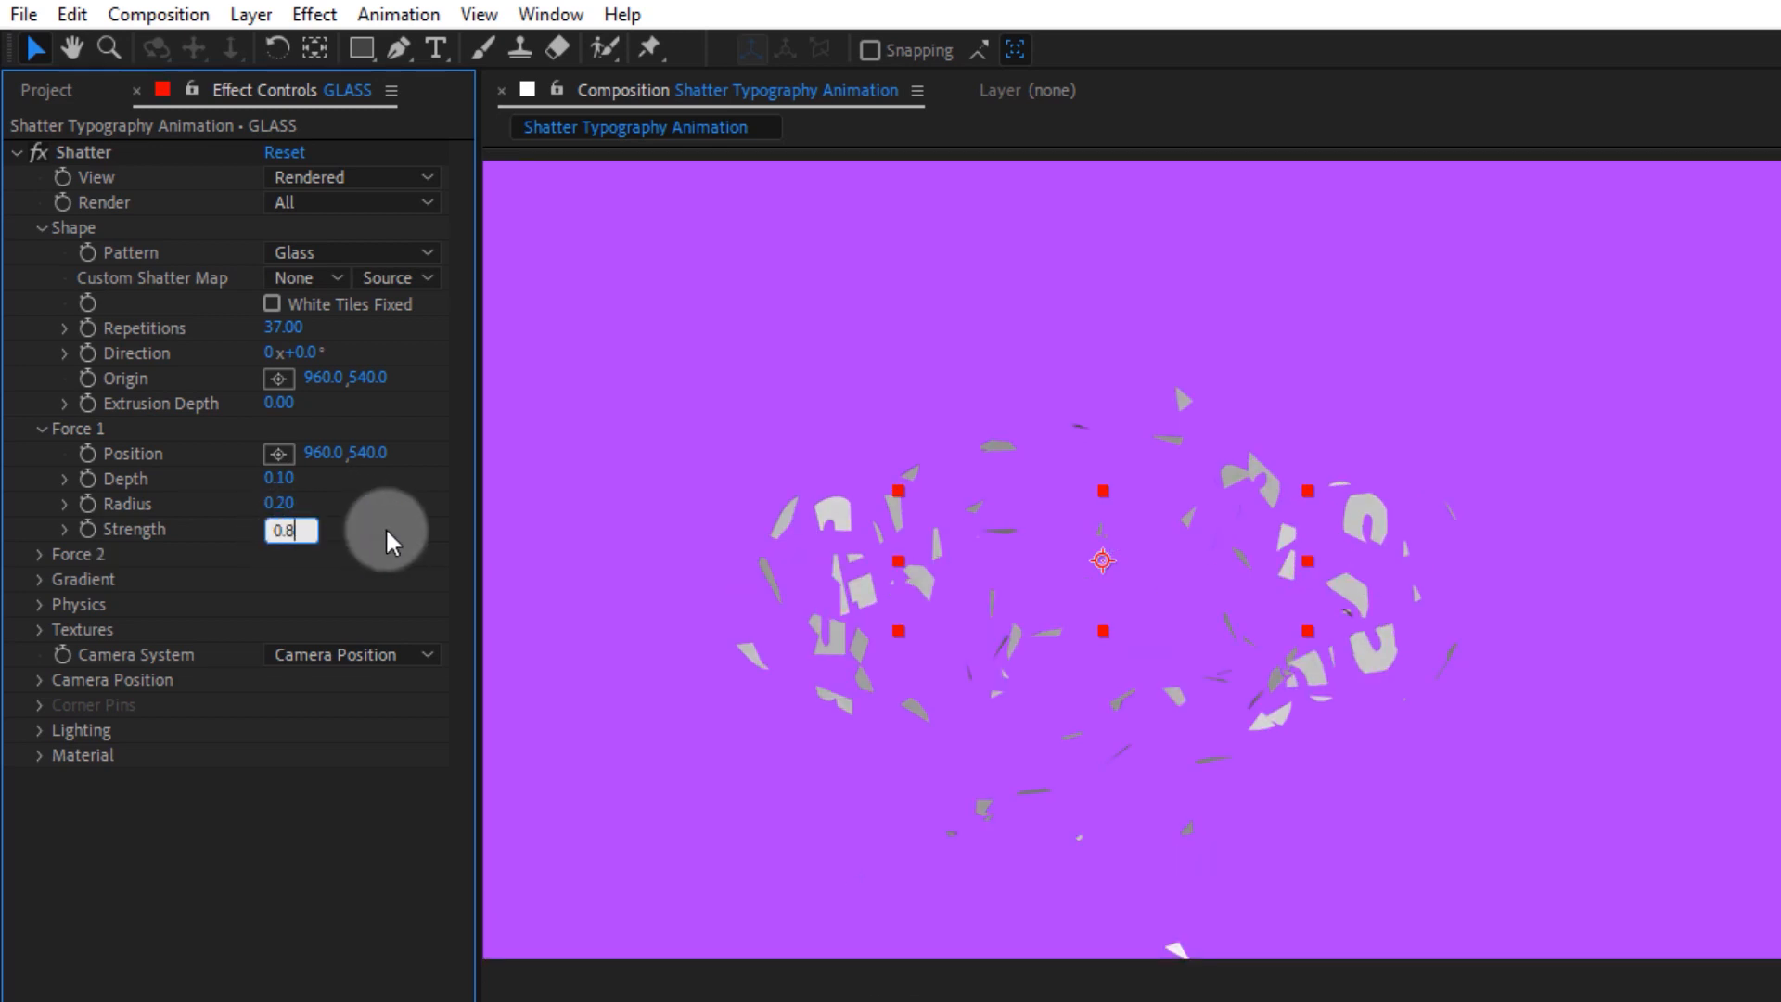
pyautogui.press('Return')
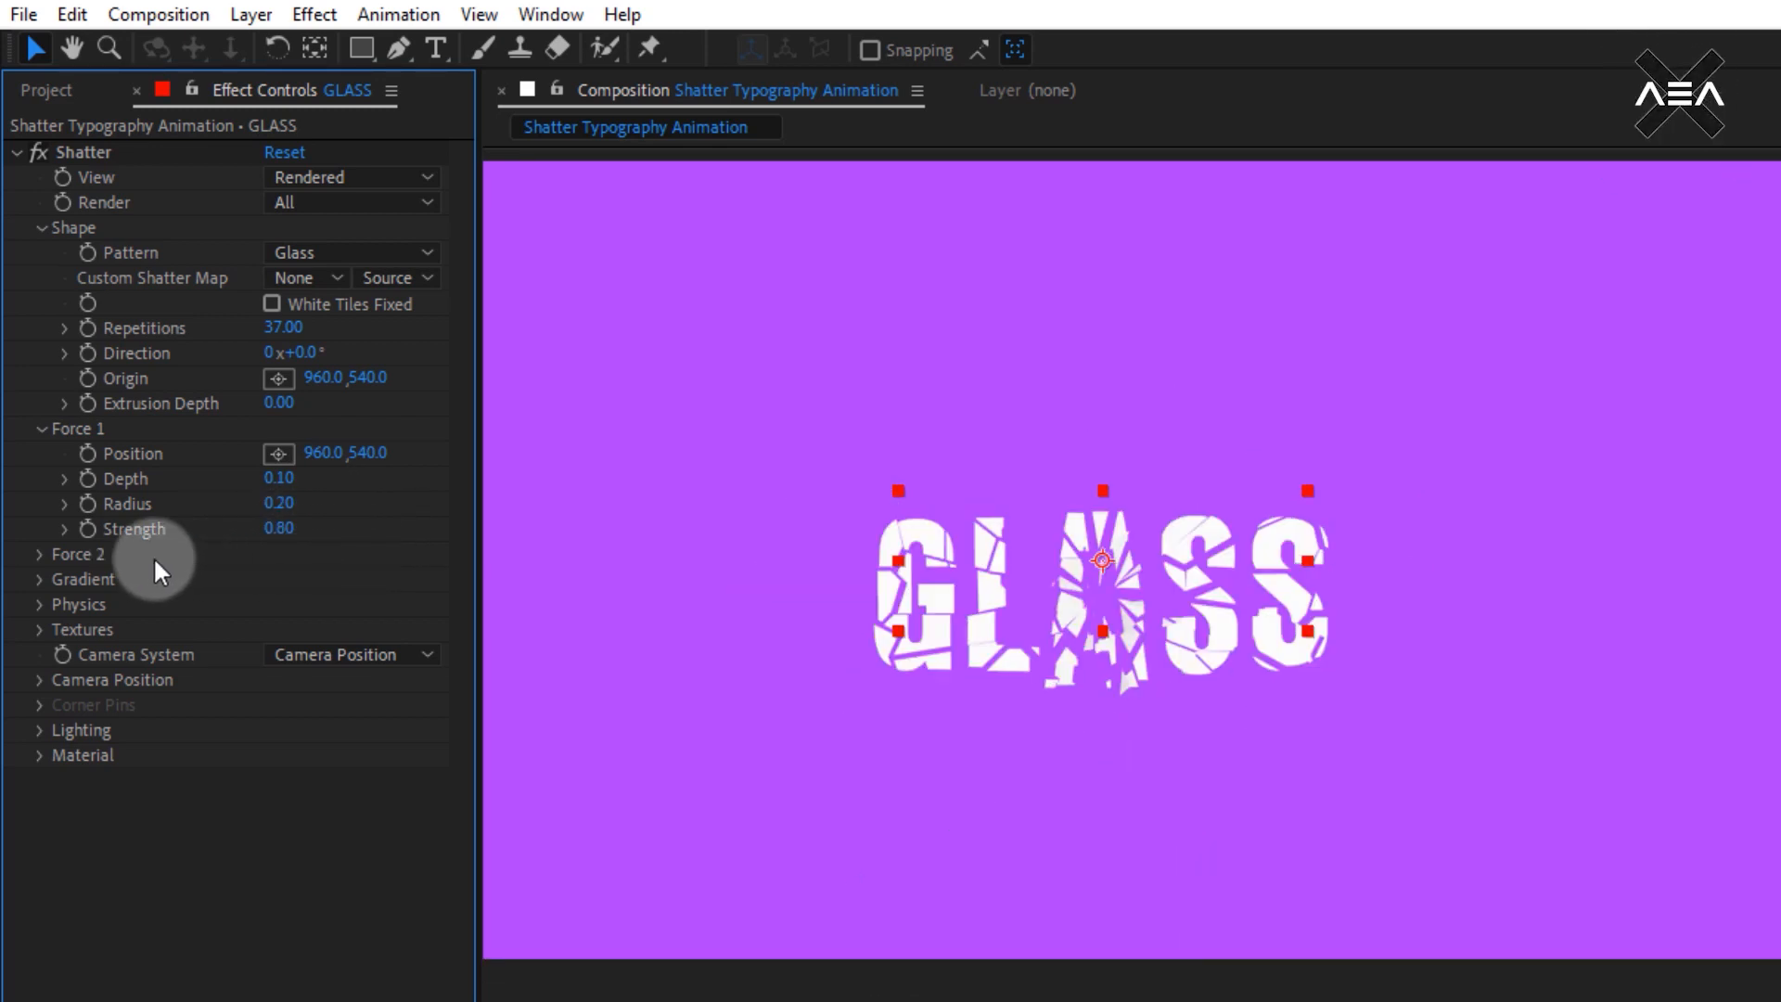
# - In Shatter's physics settings, set the tumble axis to None and the rotation speed to 0.95
pyautogui.click(41, 604)
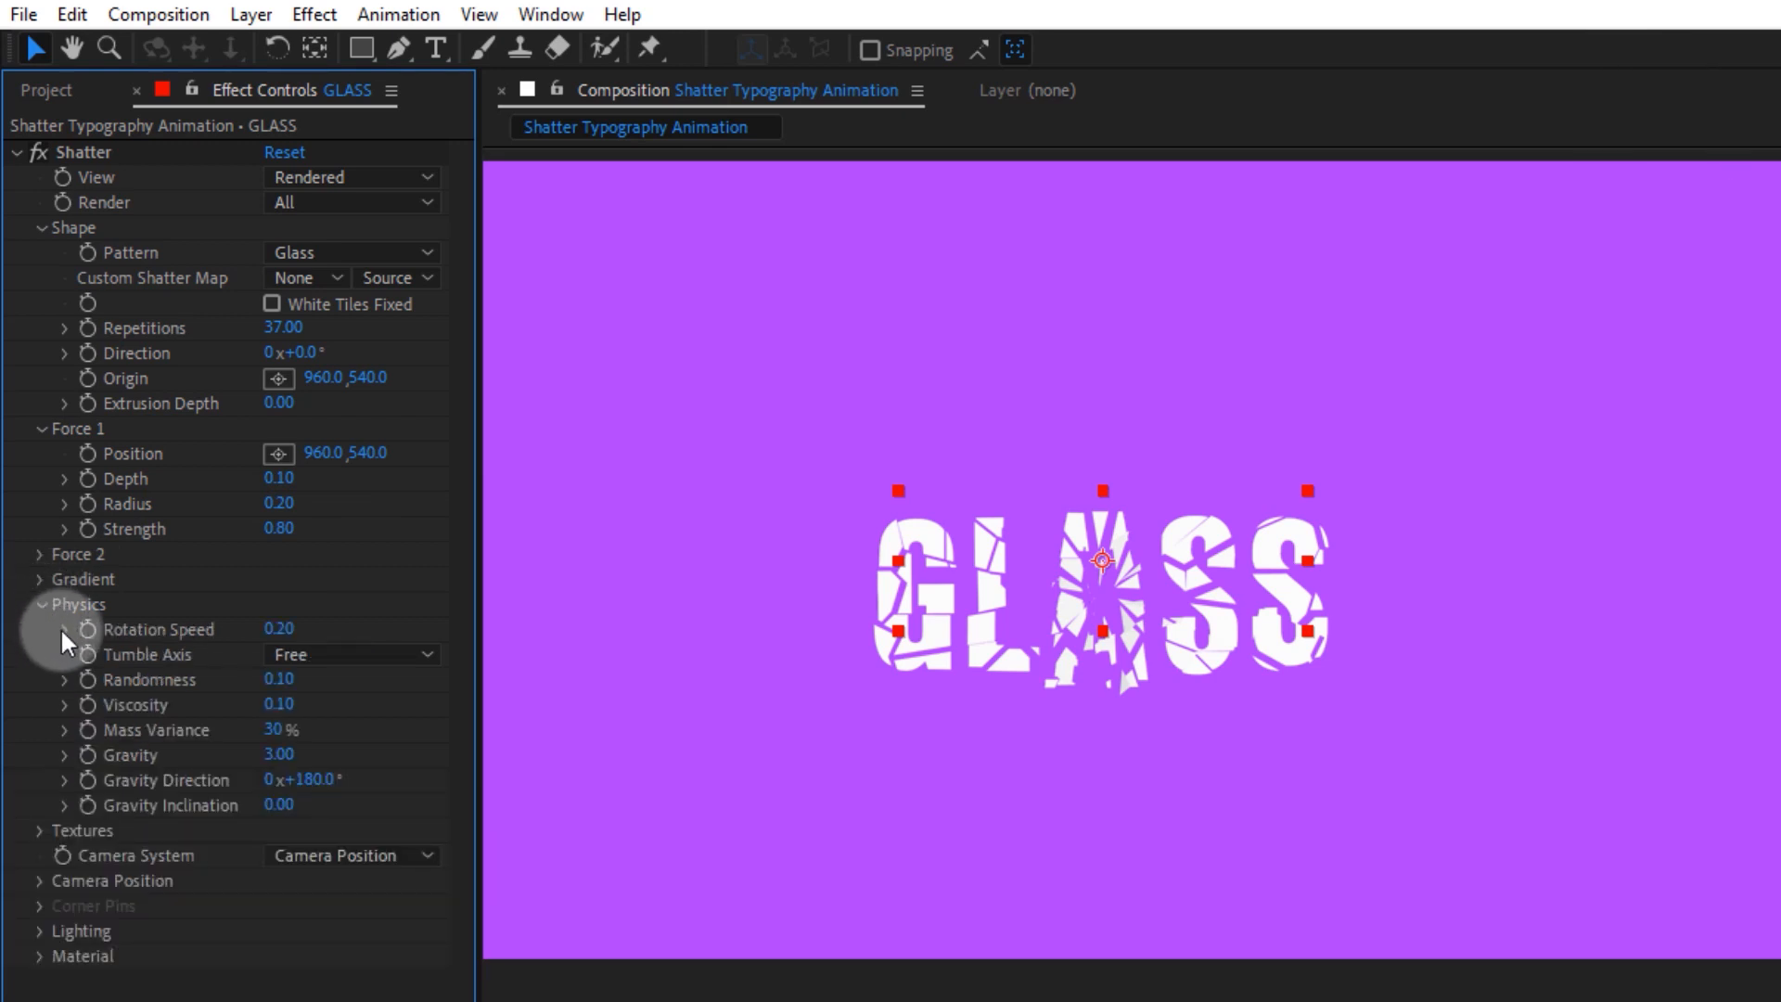
pyautogui.click(308, 655)
pyautogui.click(333, 714)
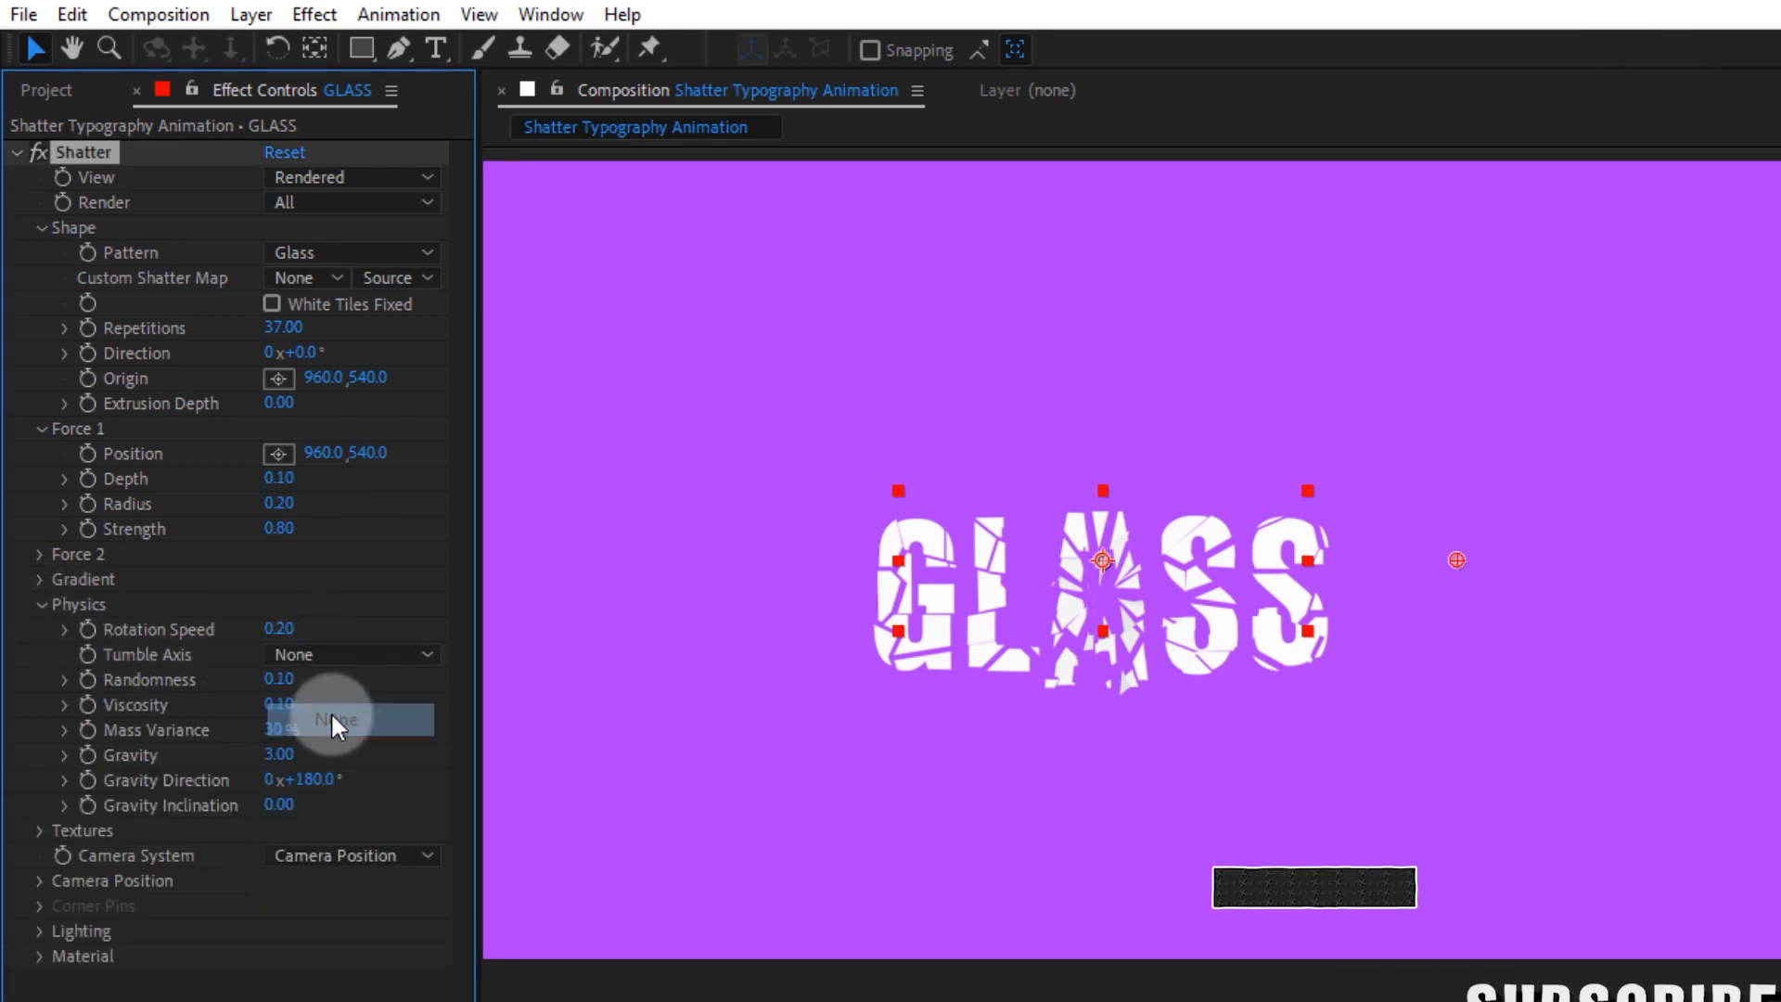
pyautogui.click(280, 627)
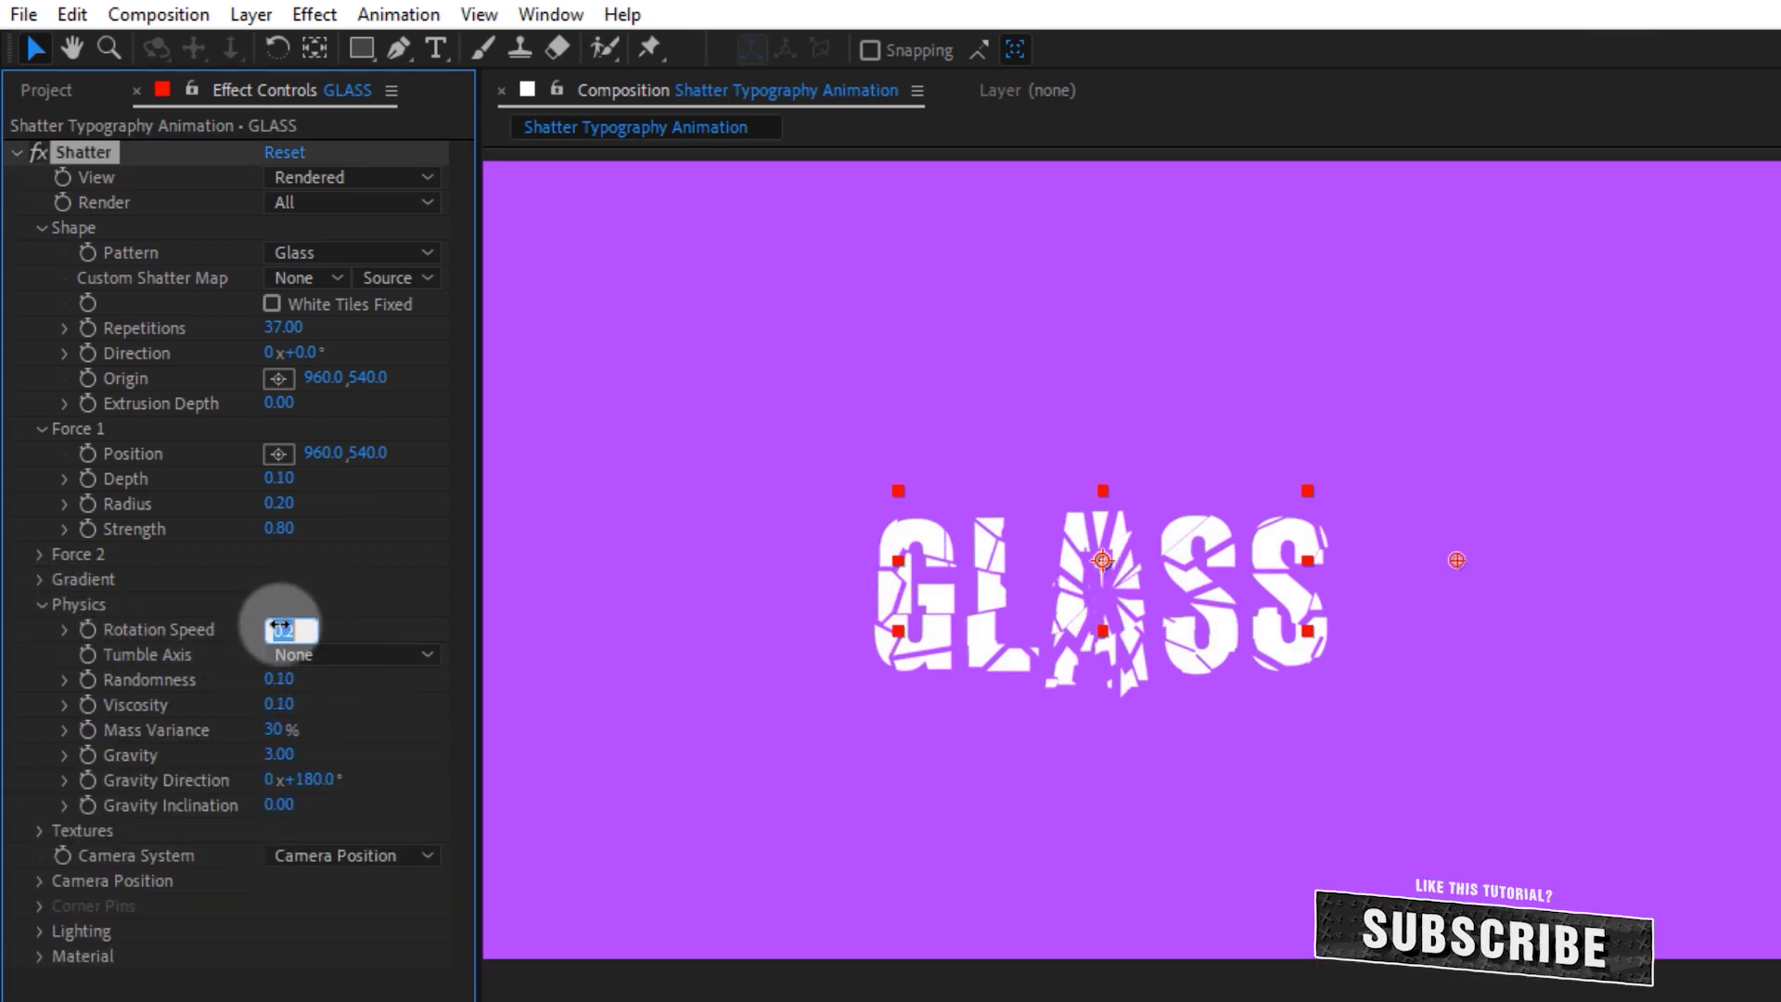
pyautogui.write('0.95')
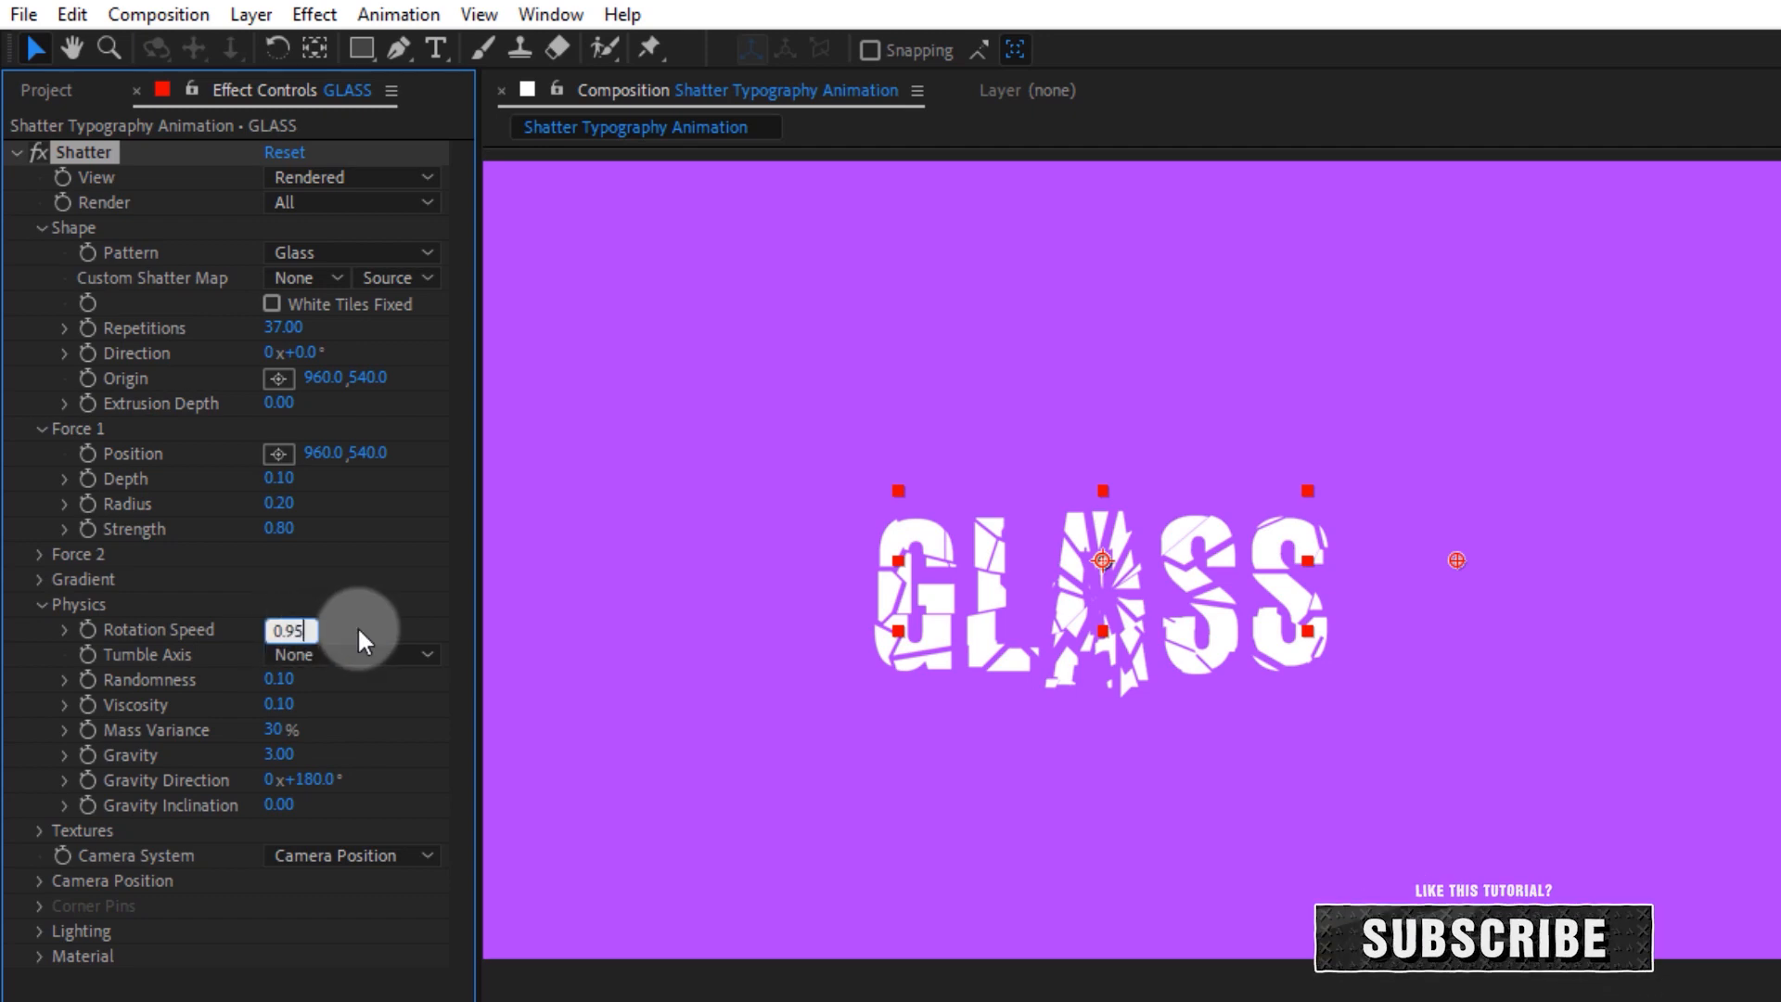
pyautogui.click(360, 638)
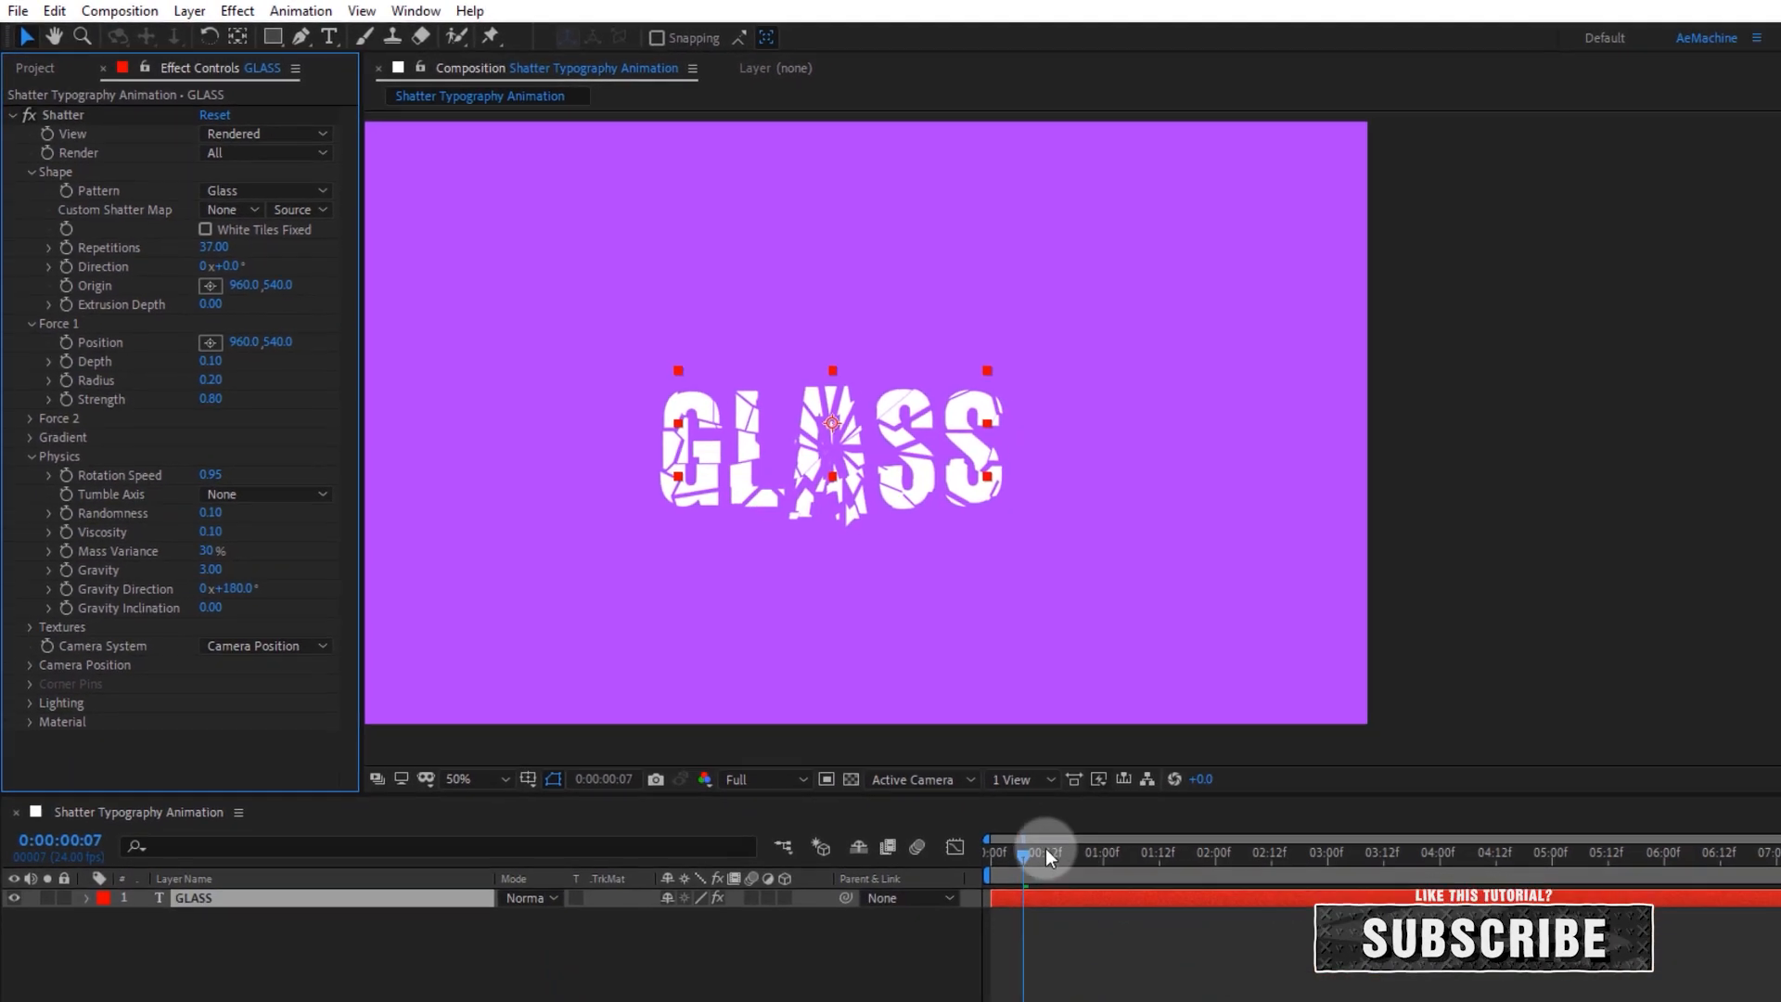
# - Set the Shatter viscosity to 0.5 and preview the motion around frame 12
pyautogui.moveTo(1044, 848)
pyautogui.mouseDown()
pyautogui.moveTo(1054, 859)
pyautogui.moveTo(1016, 856)
pyautogui.moveTo(1077, 855)
pyautogui.moveTo(1040, 856)
pyautogui.mouseUp()
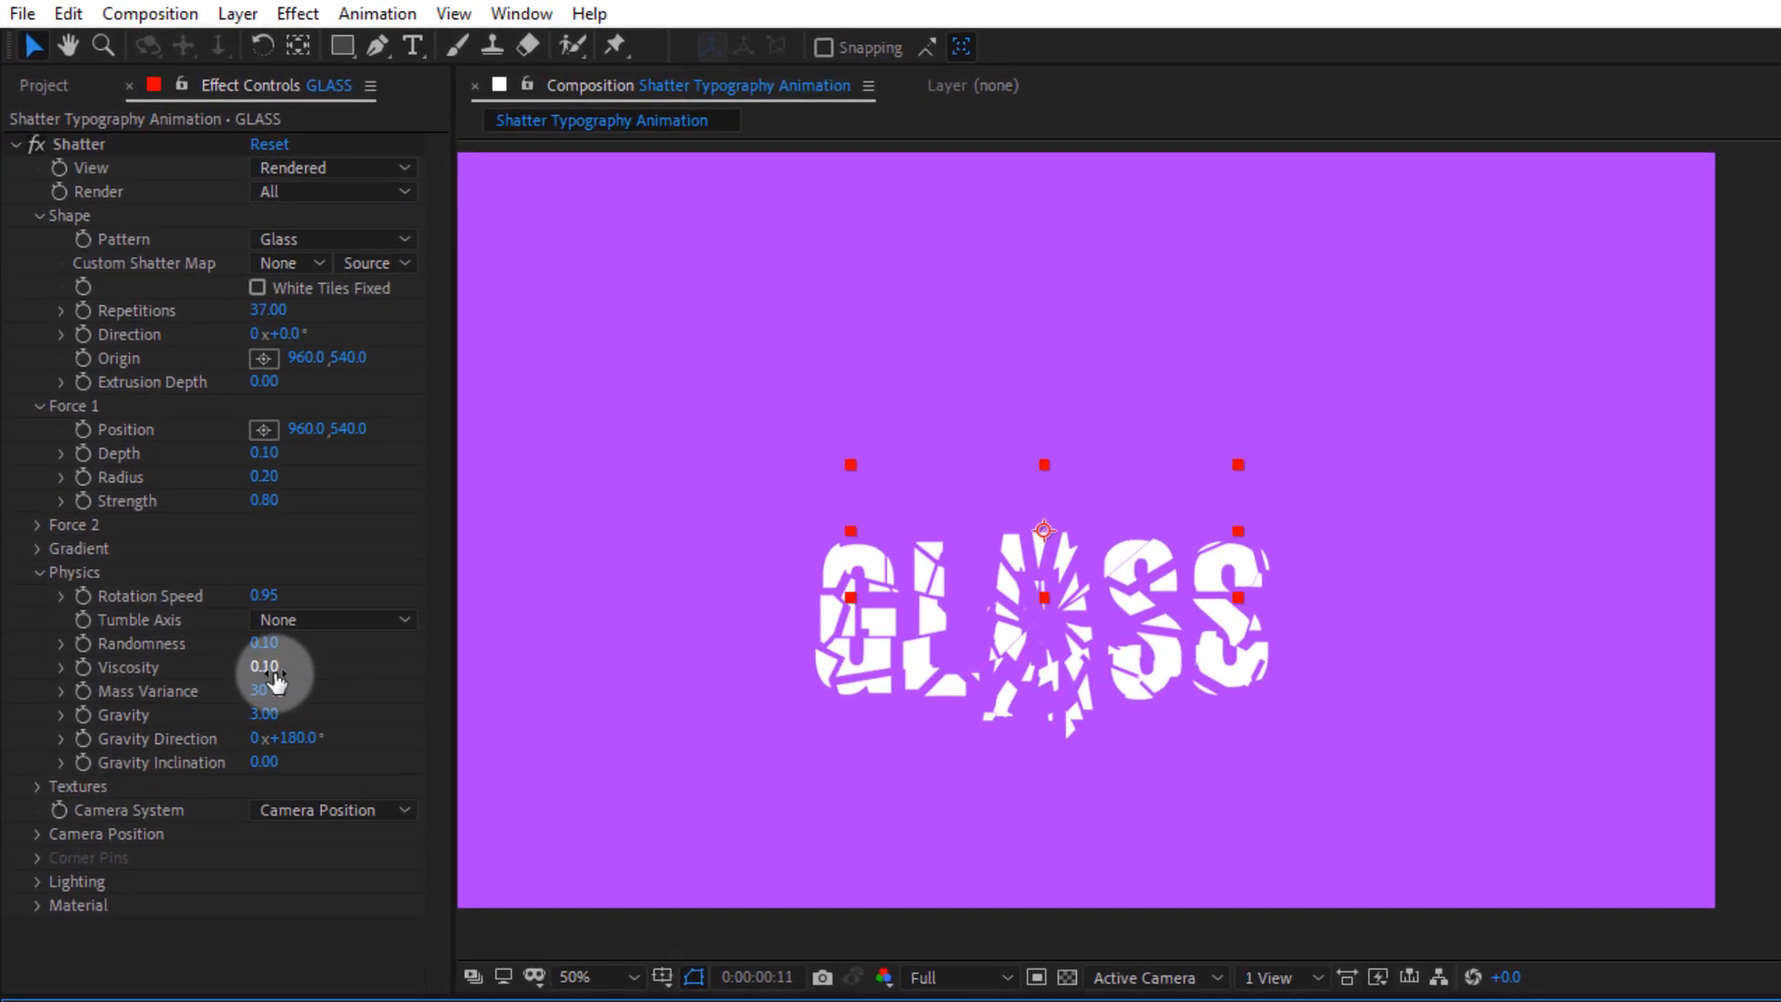
pyautogui.click(215, 532)
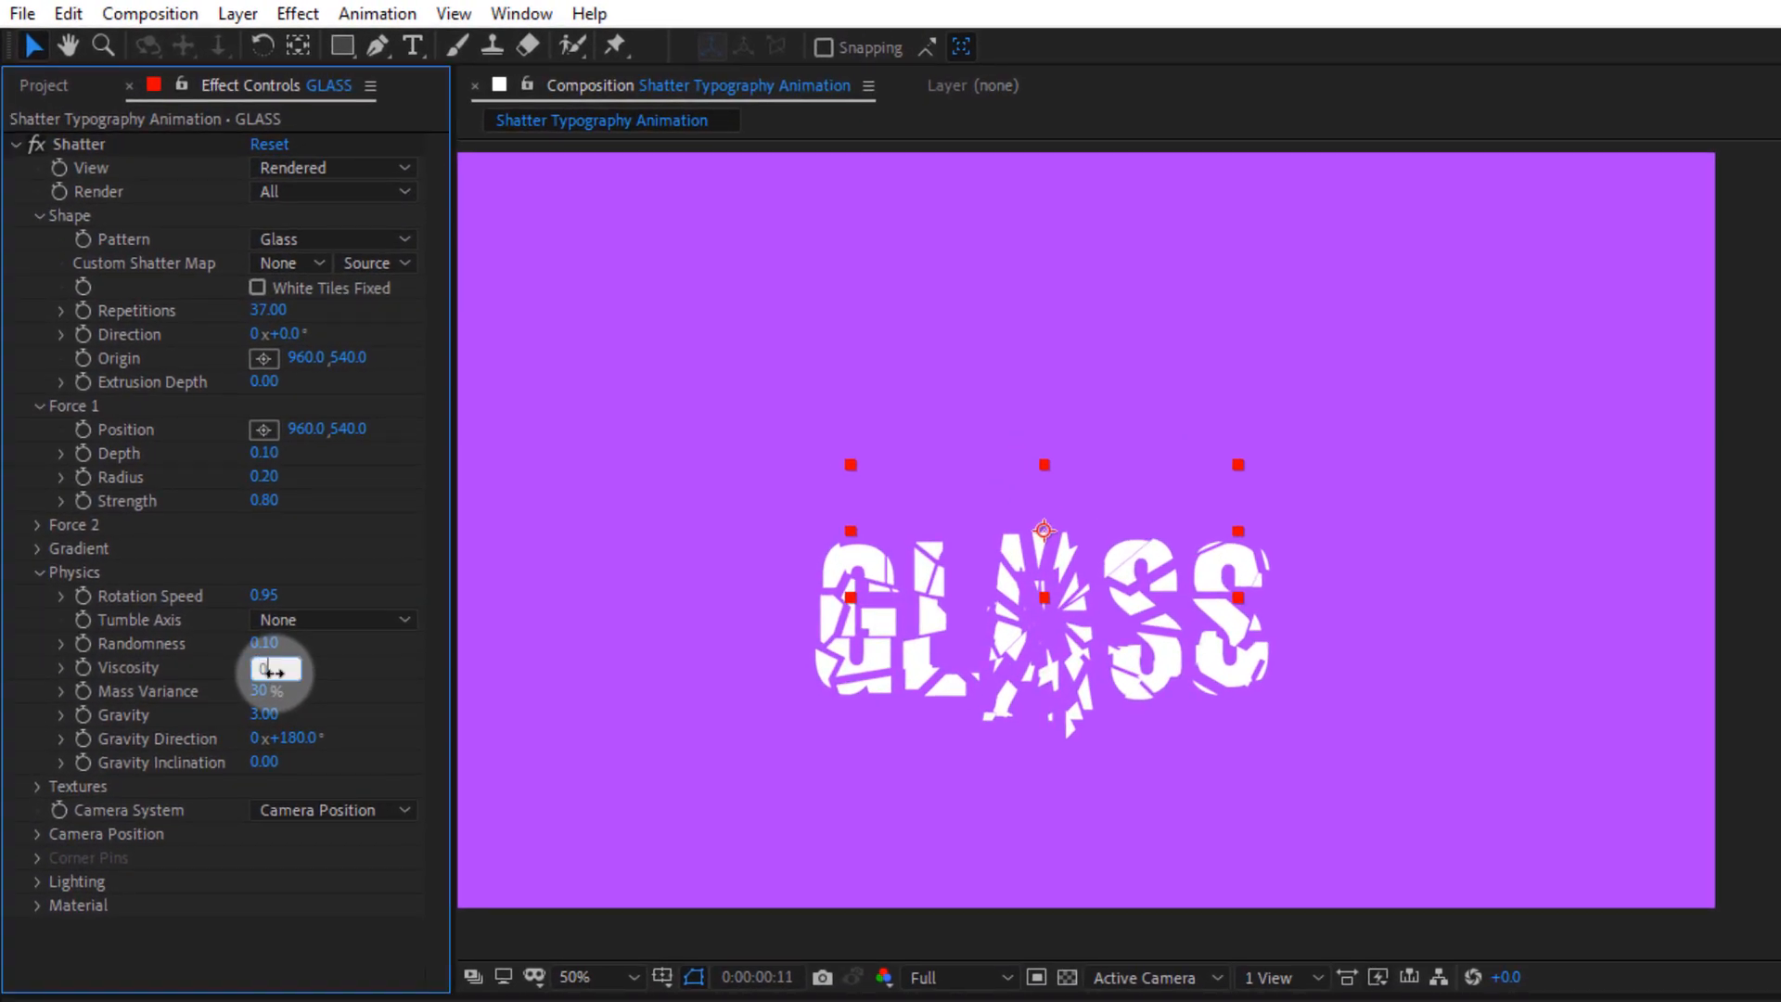
pyautogui.press('Return')
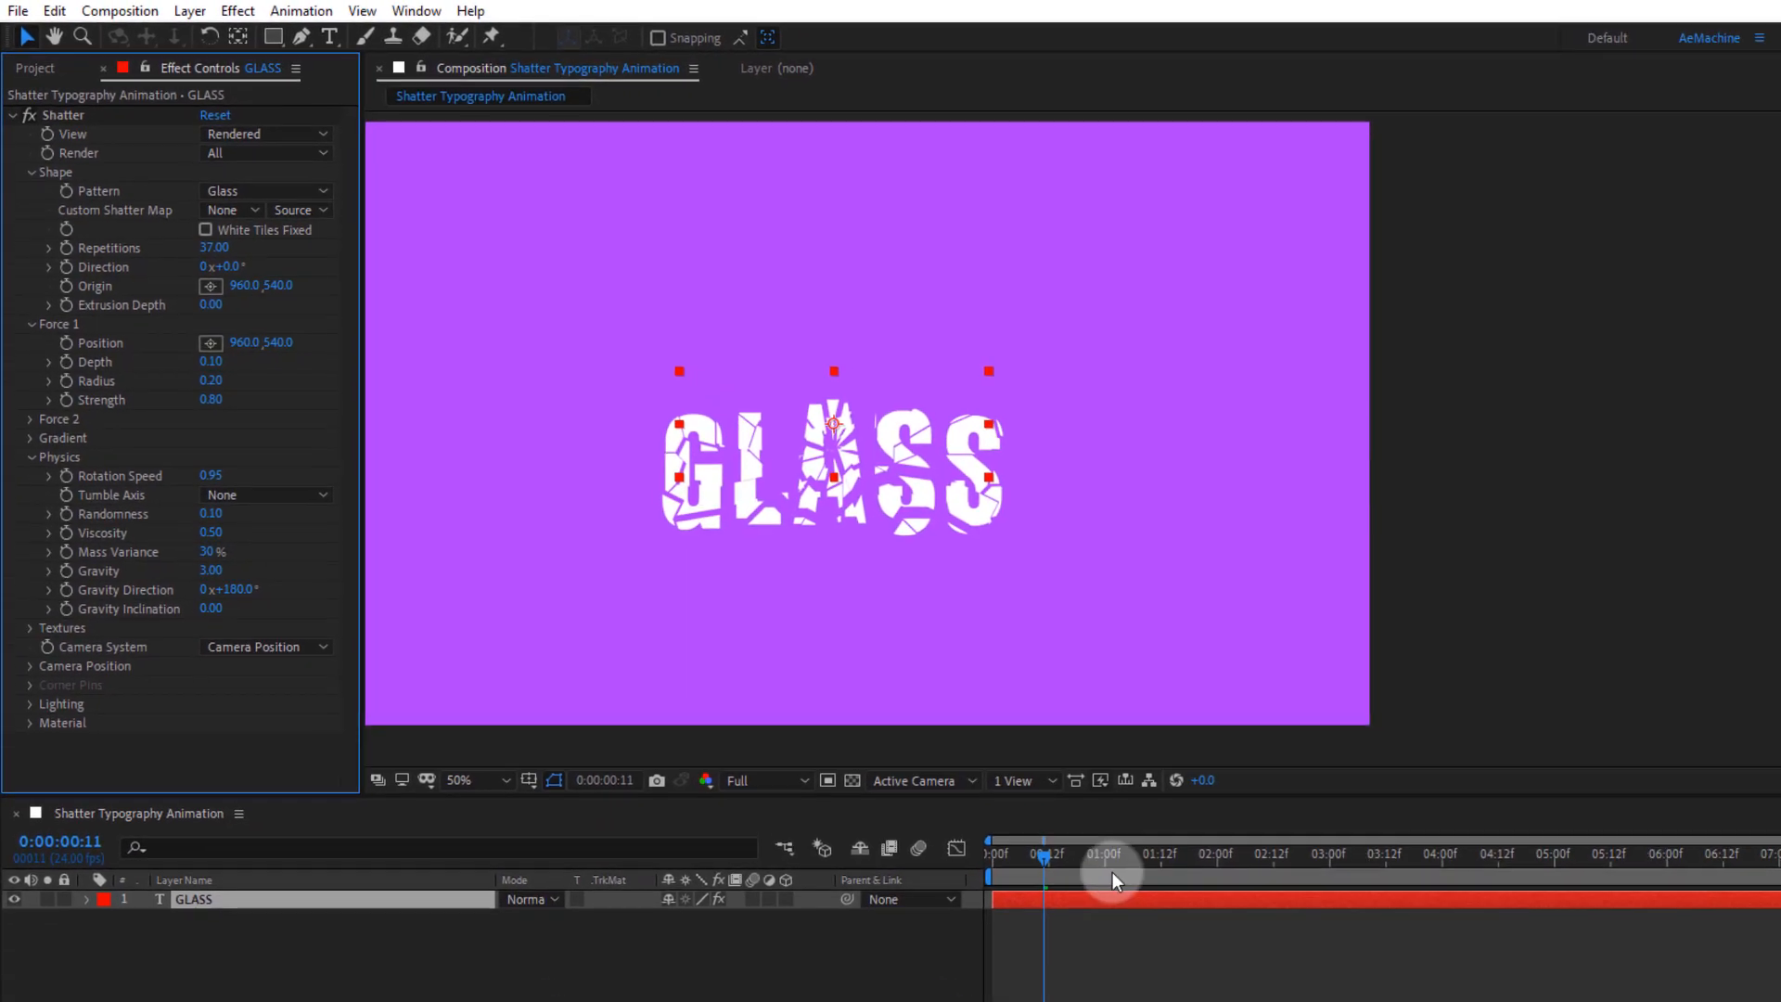
pyautogui.moveTo(1065, 858)
pyautogui.mouseDown()
pyautogui.moveTo(1087, 860)
pyautogui.moveTo(1045, 855)
pyautogui.mouseUp()
# - Set Shatter's gravity to 0, mass variance to 0% and gravity direction to 0°, and preview the motion
pyautogui.click(212, 569)
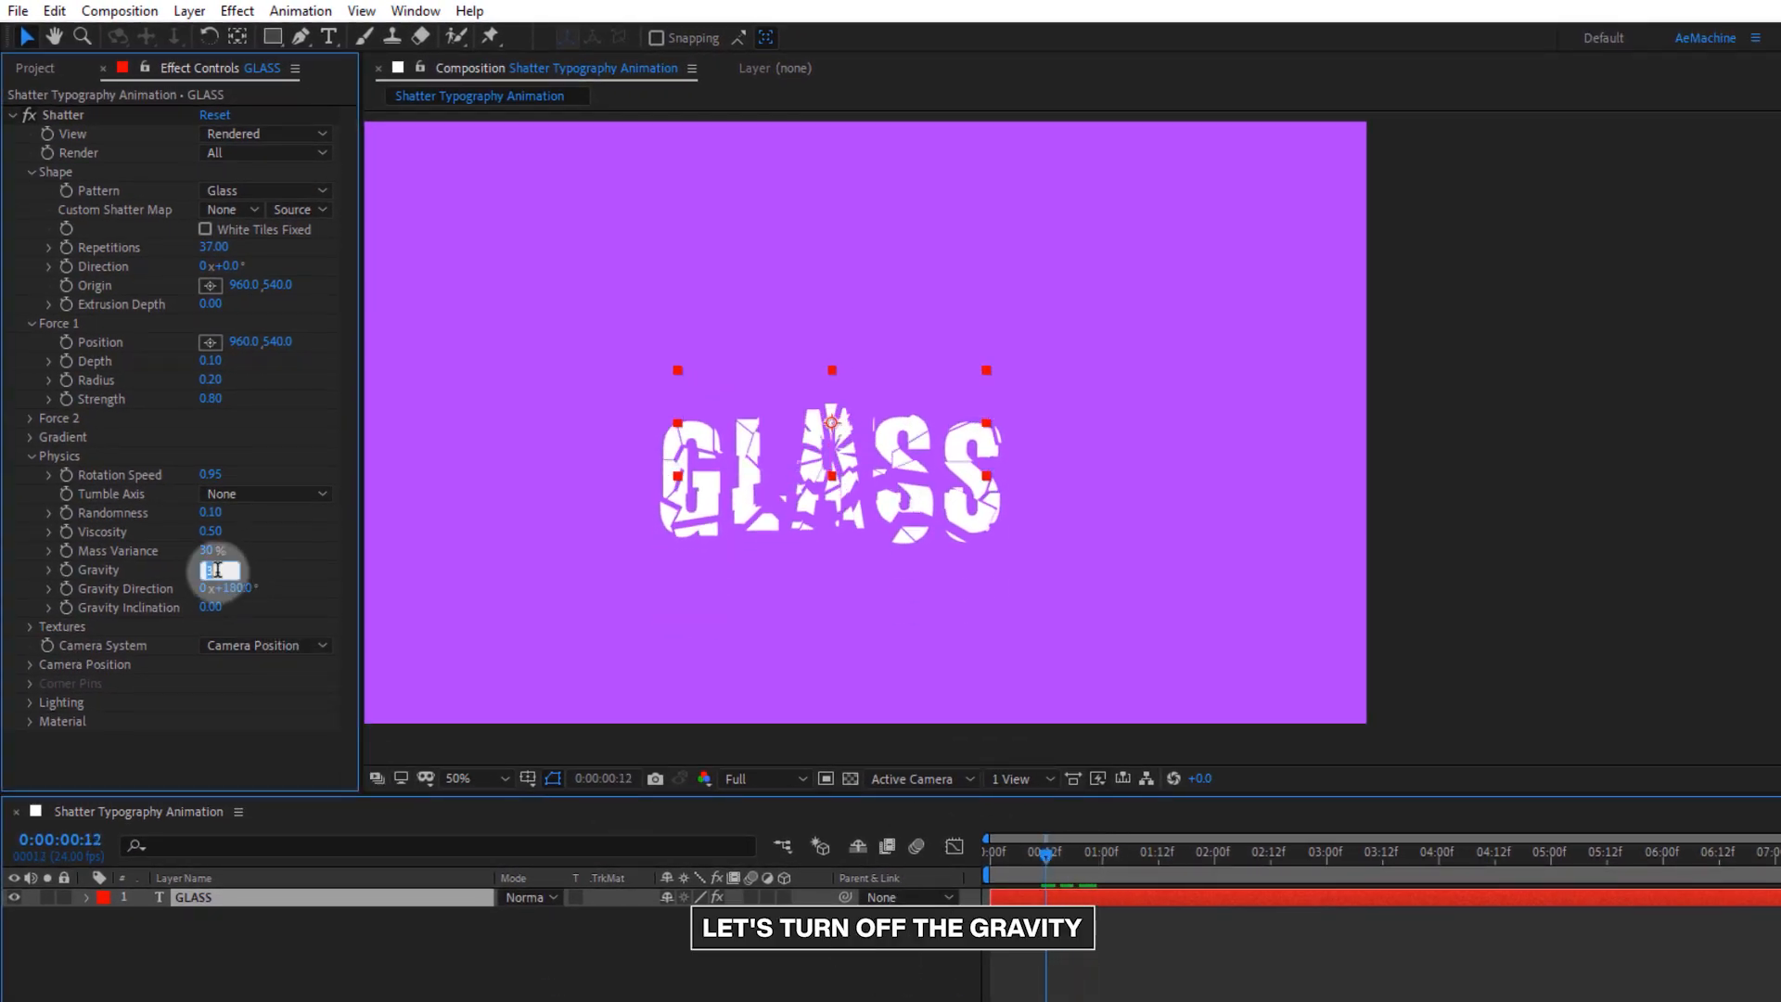
pyautogui.write('0')
pyautogui.press('Return')
pyautogui.click(212, 552)
pyautogui.write('0')
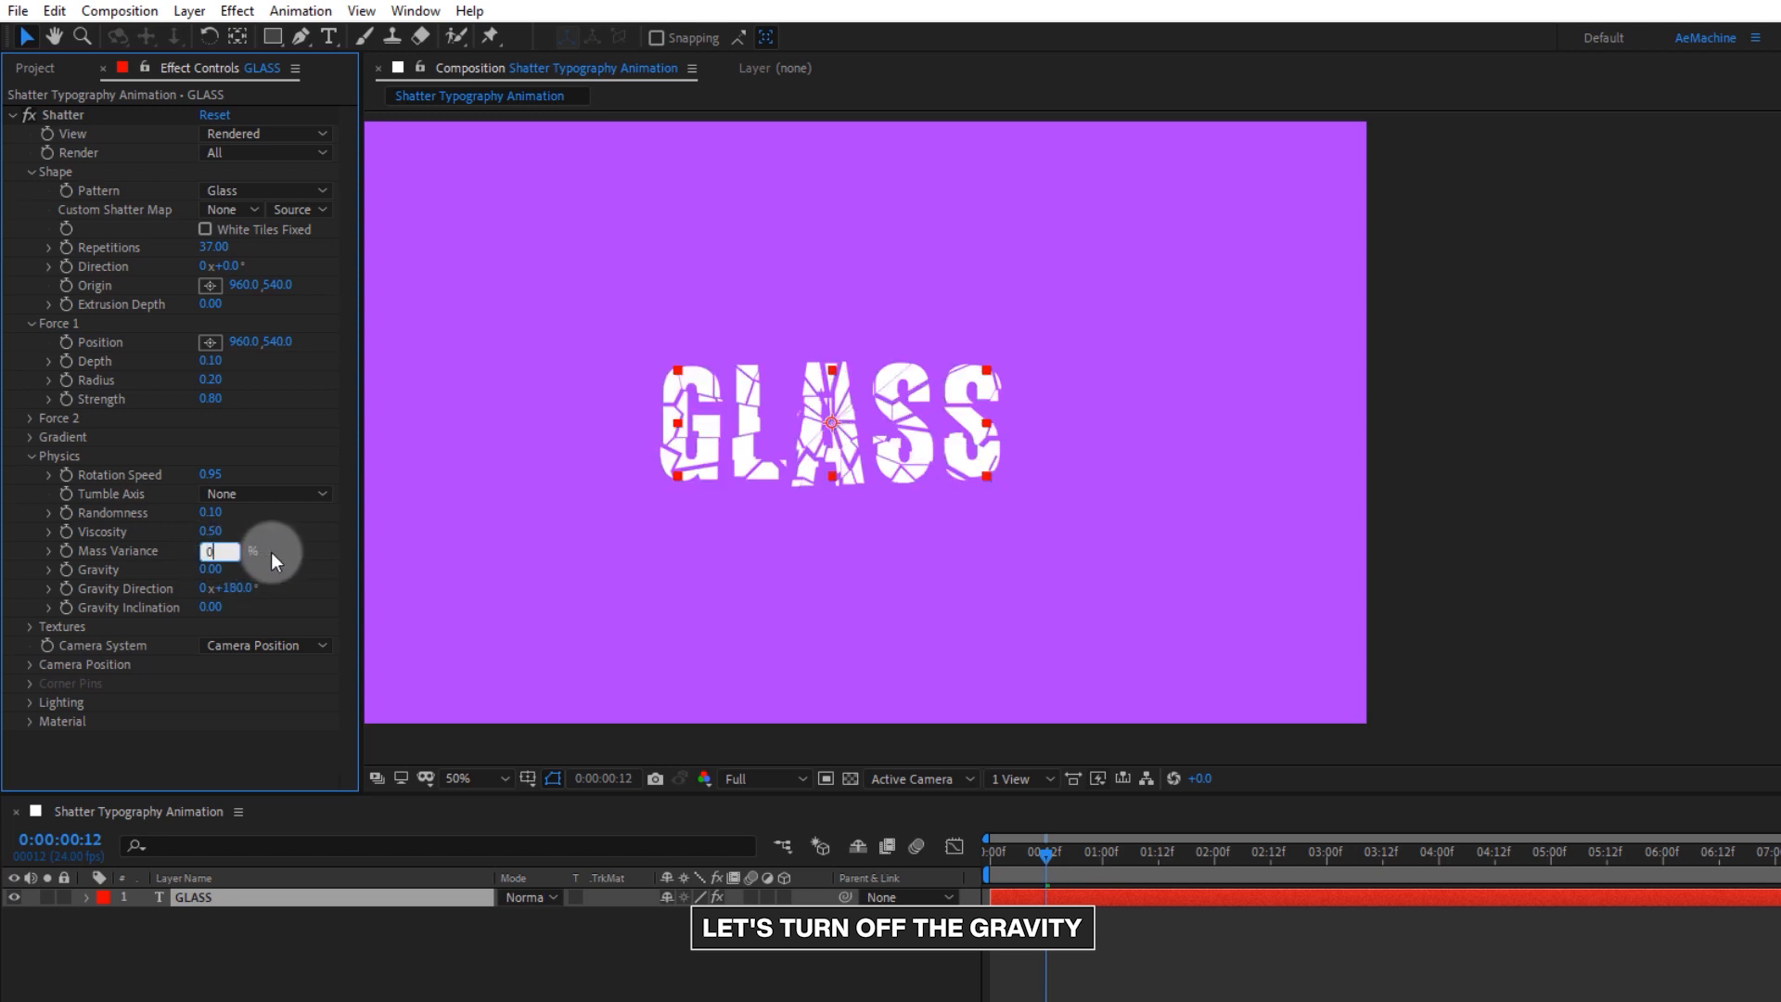
pyautogui.press('Return')
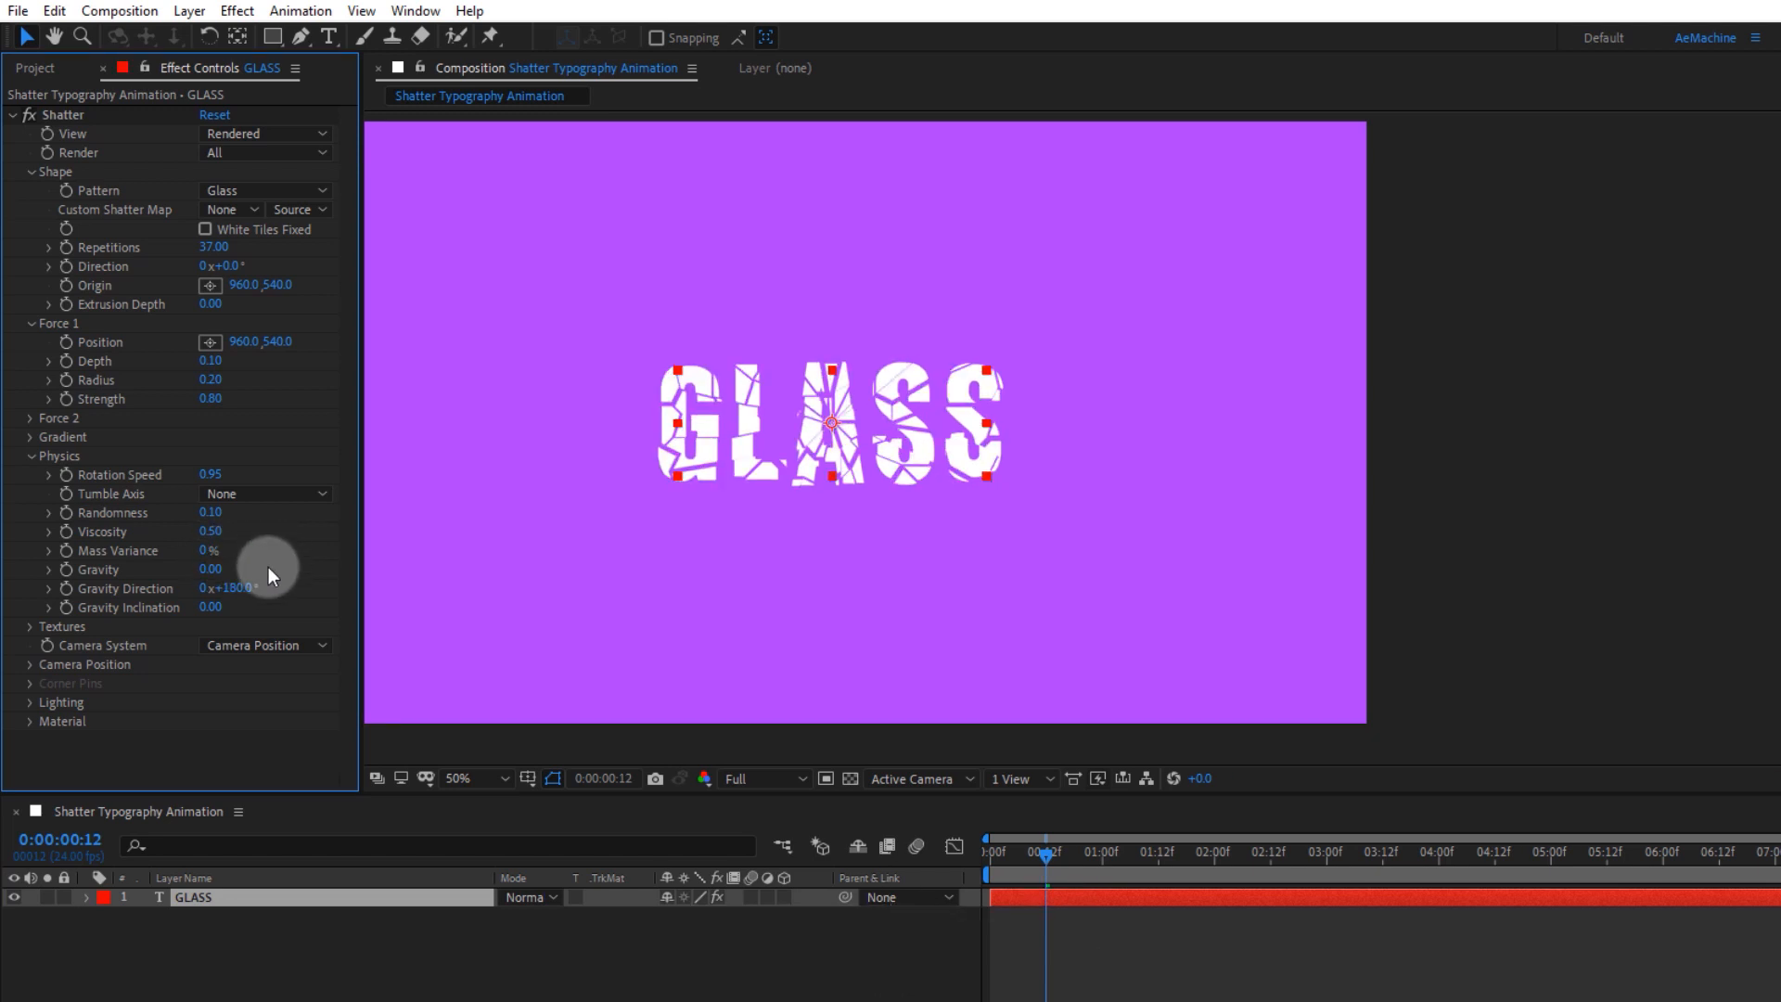
pyautogui.press('Return')
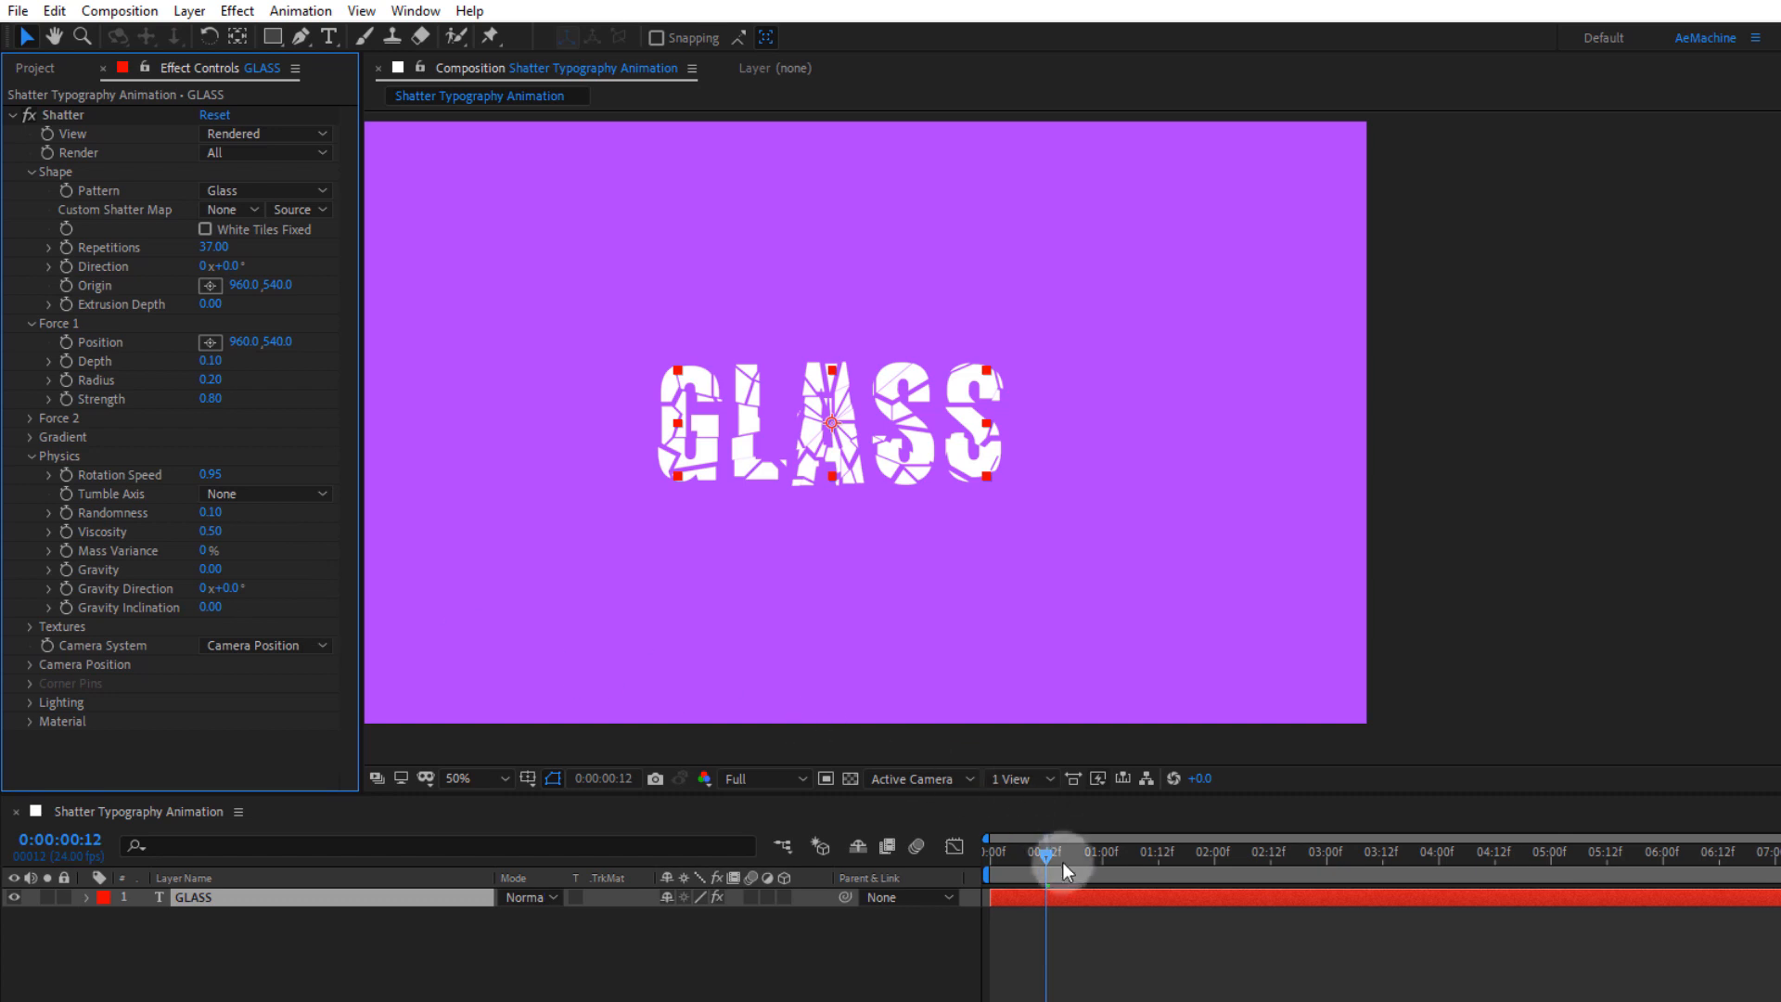
pyautogui.moveTo(1054, 860); pyautogui.dragTo(1105, 880)
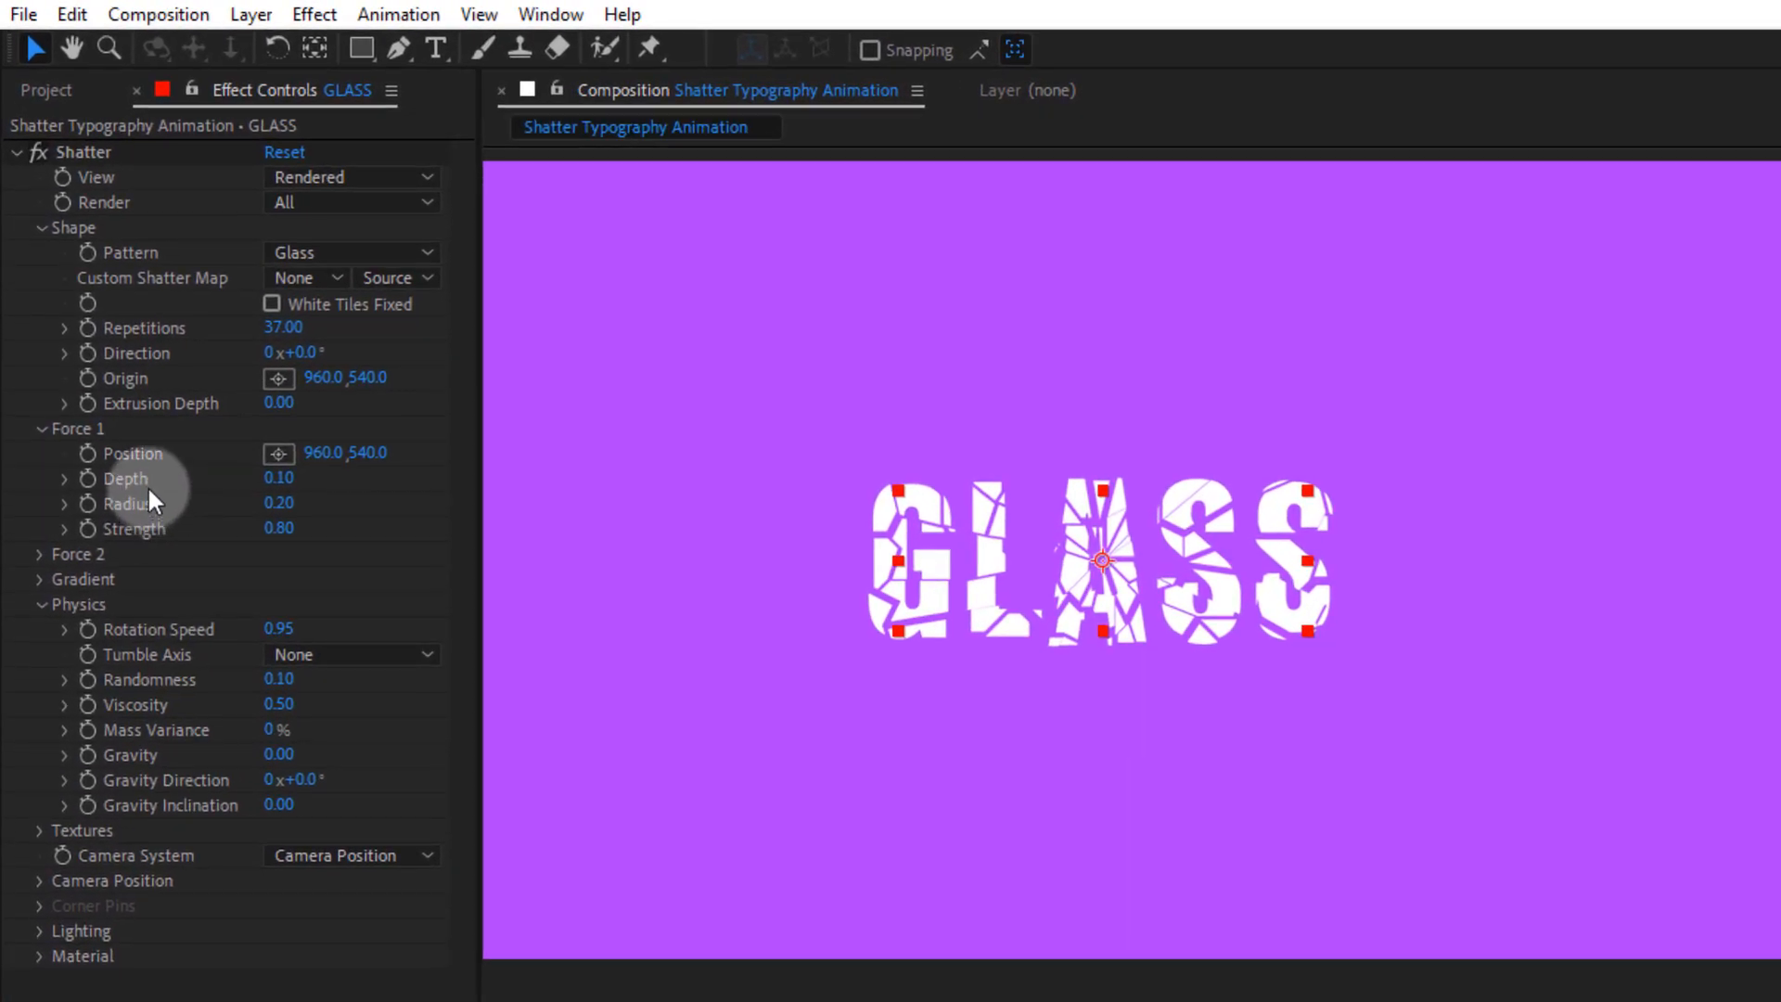
# - Animate Shatter's Force 1 radius from 0 at 1:00 to 0.2 at about 1:18
pyautogui.click(87, 503)
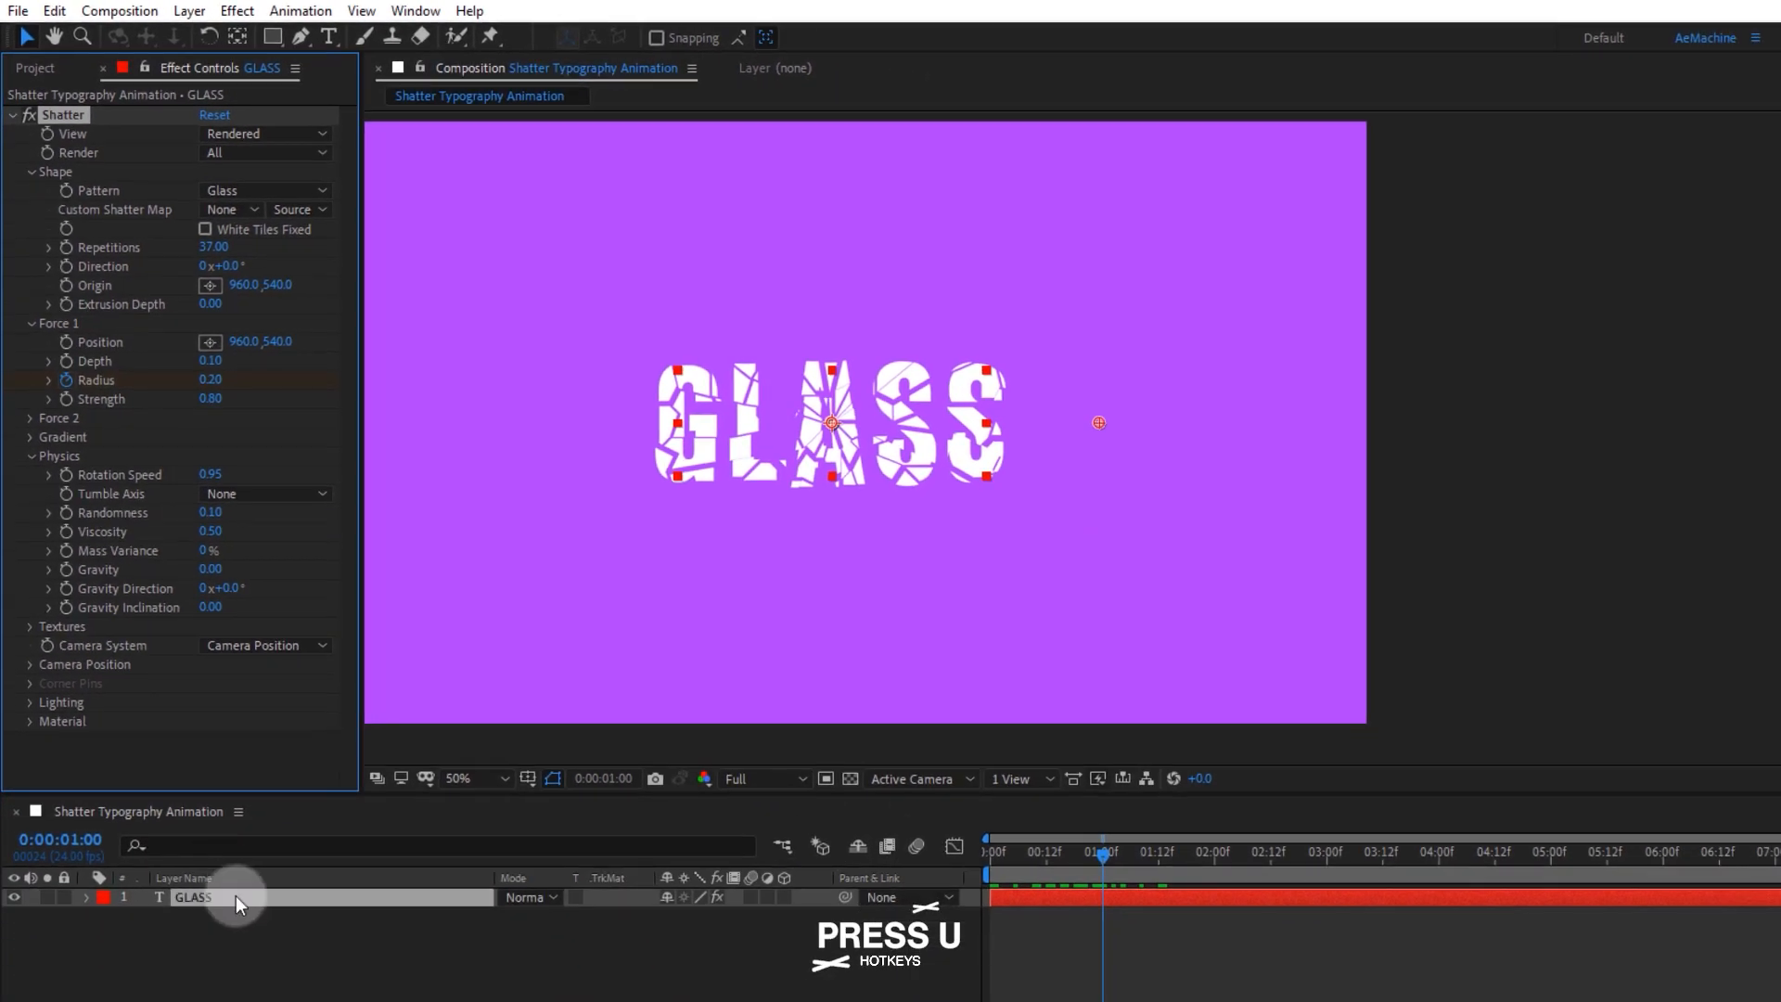
pyautogui.click(235, 897)
pyautogui.press('u')
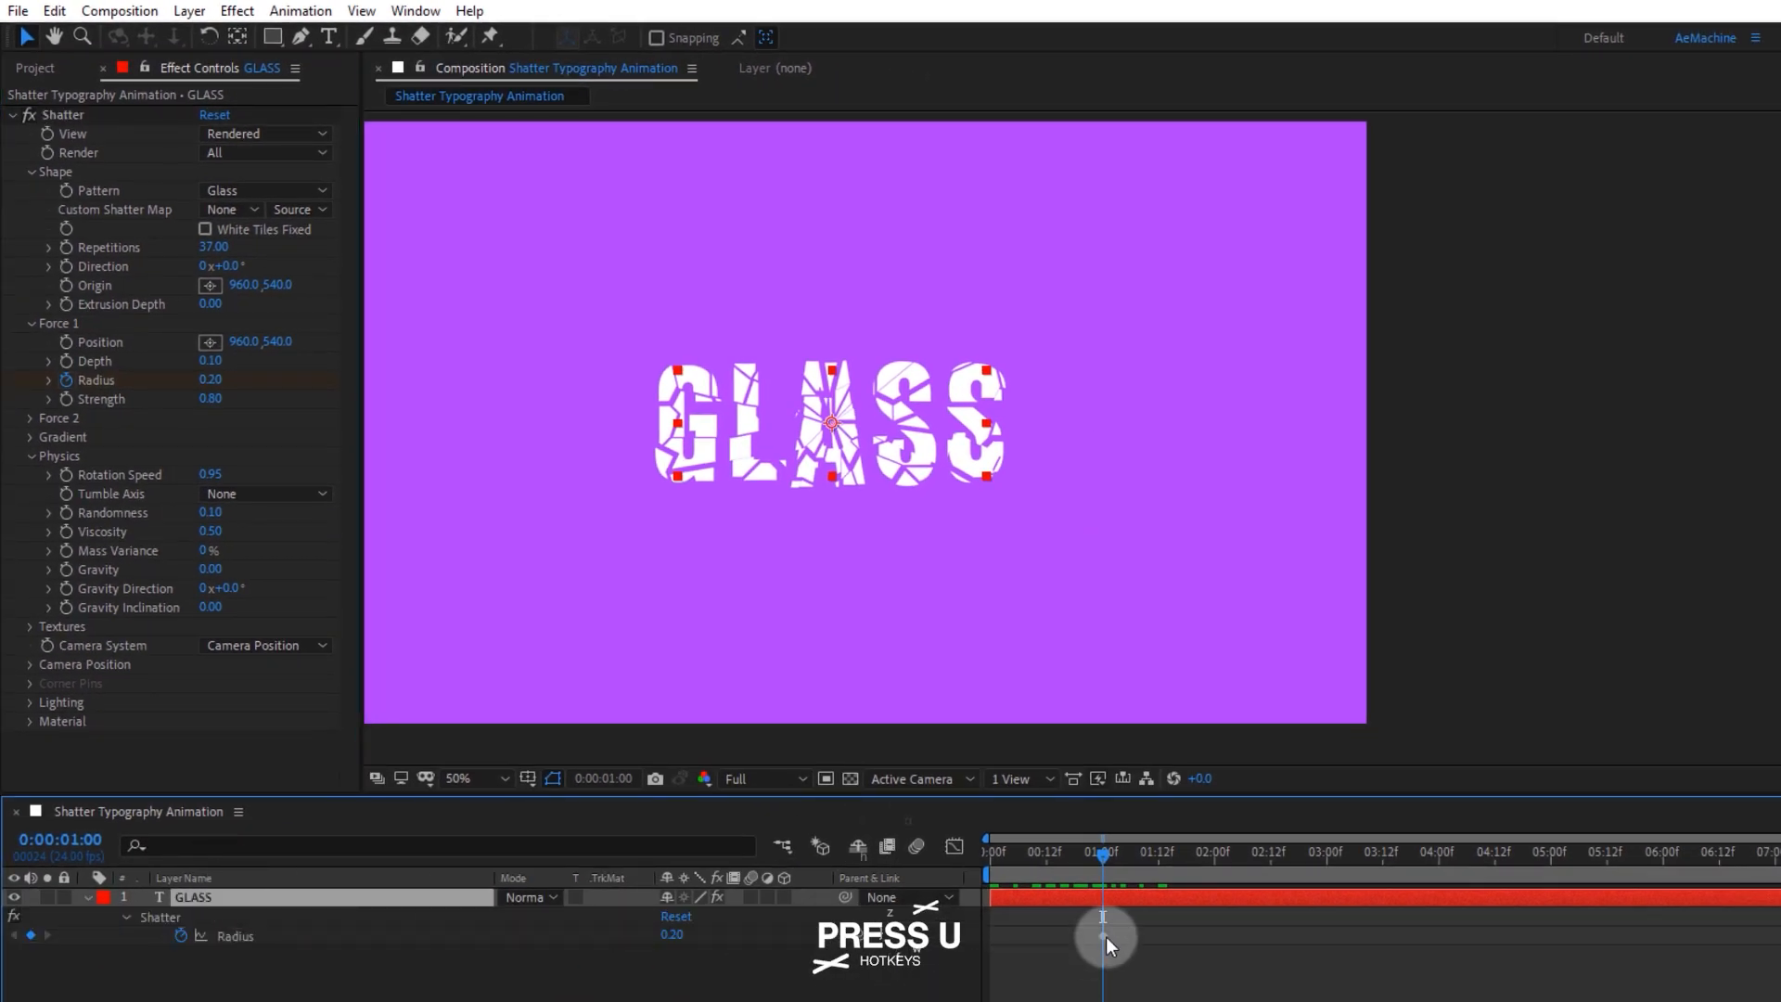
pyautogui.moveTo(1105, 937); pyautogui.dragTo(1191, 939)
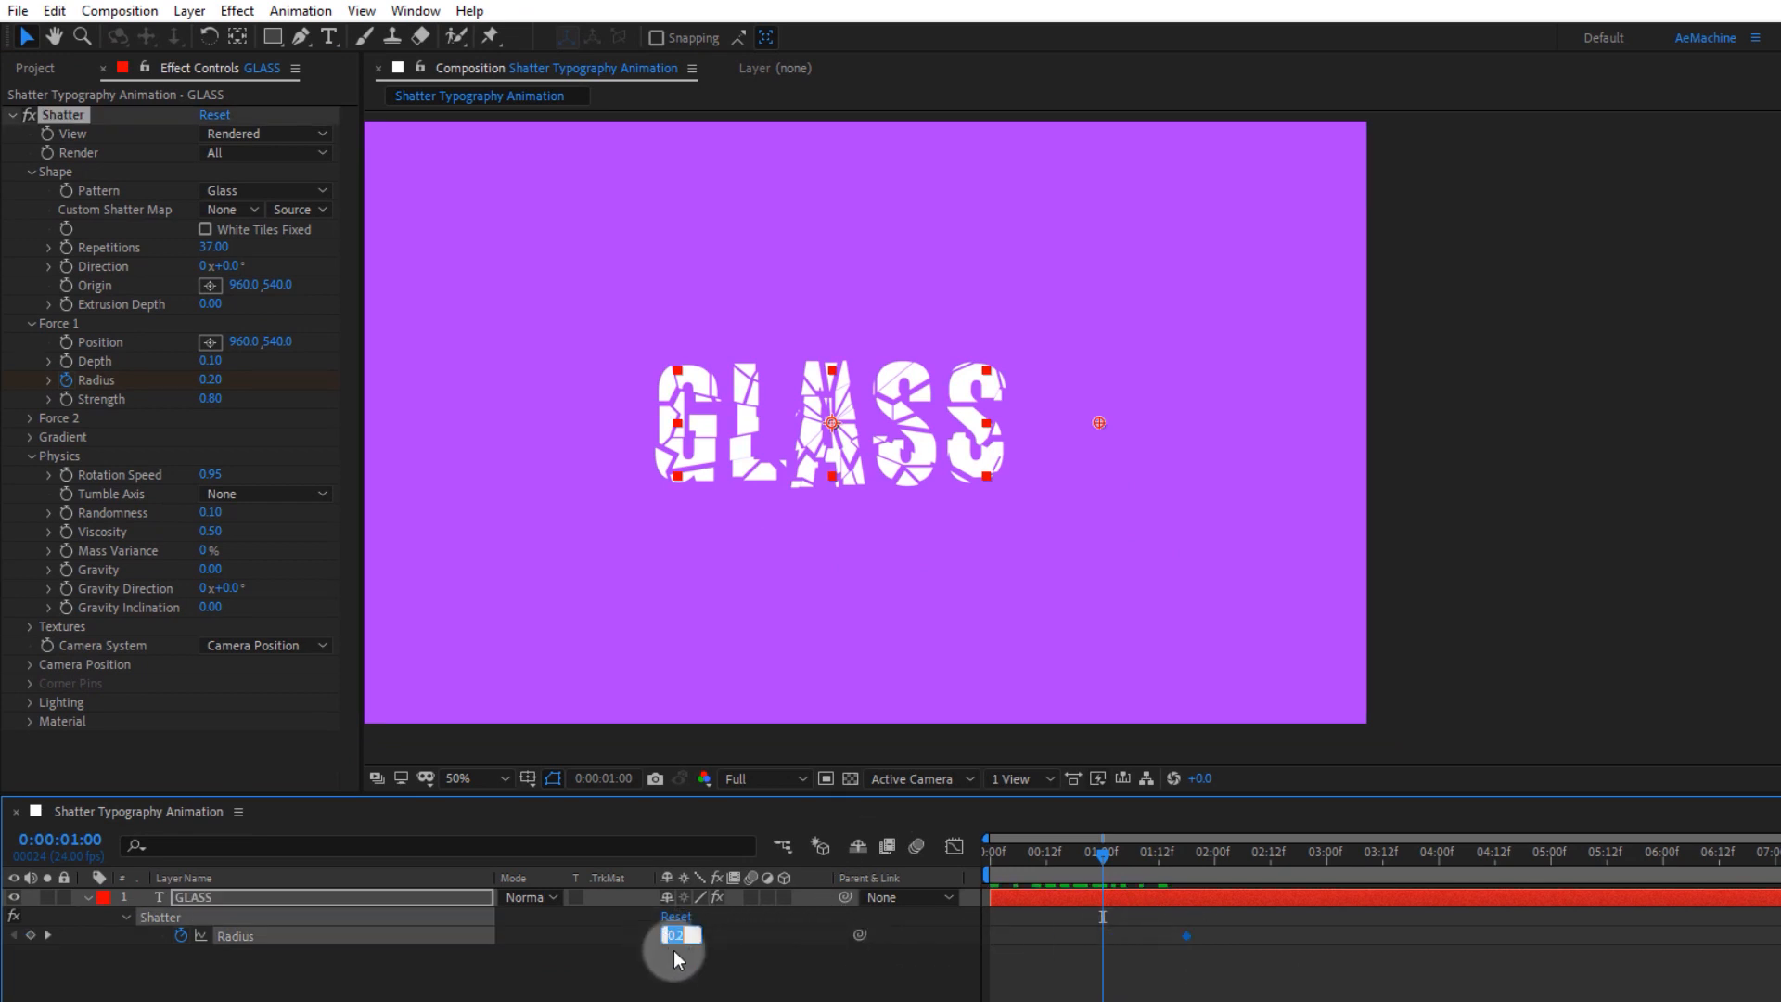
pyautogui.write('0')
pyautogui.press('Return')
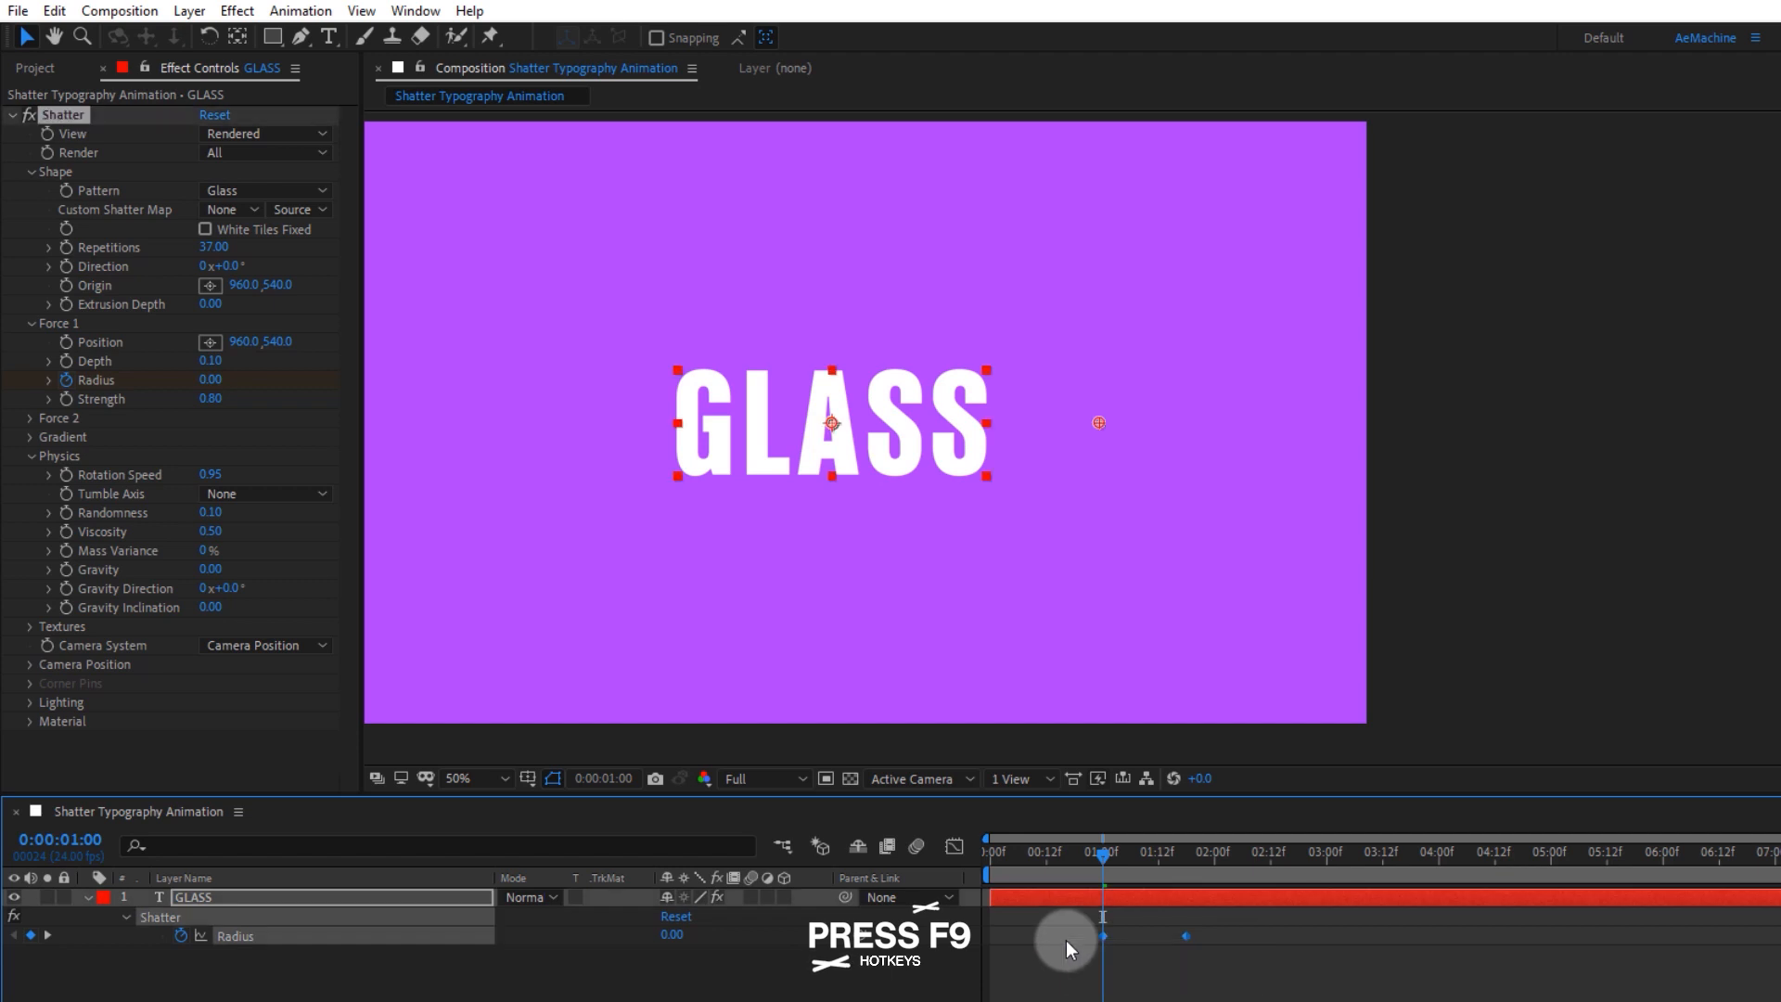
# - Easy-ease the radius keyframes, steepen the middle of their value curve into an S shape, and preview the shatter
pyautogui.click(954, 846)
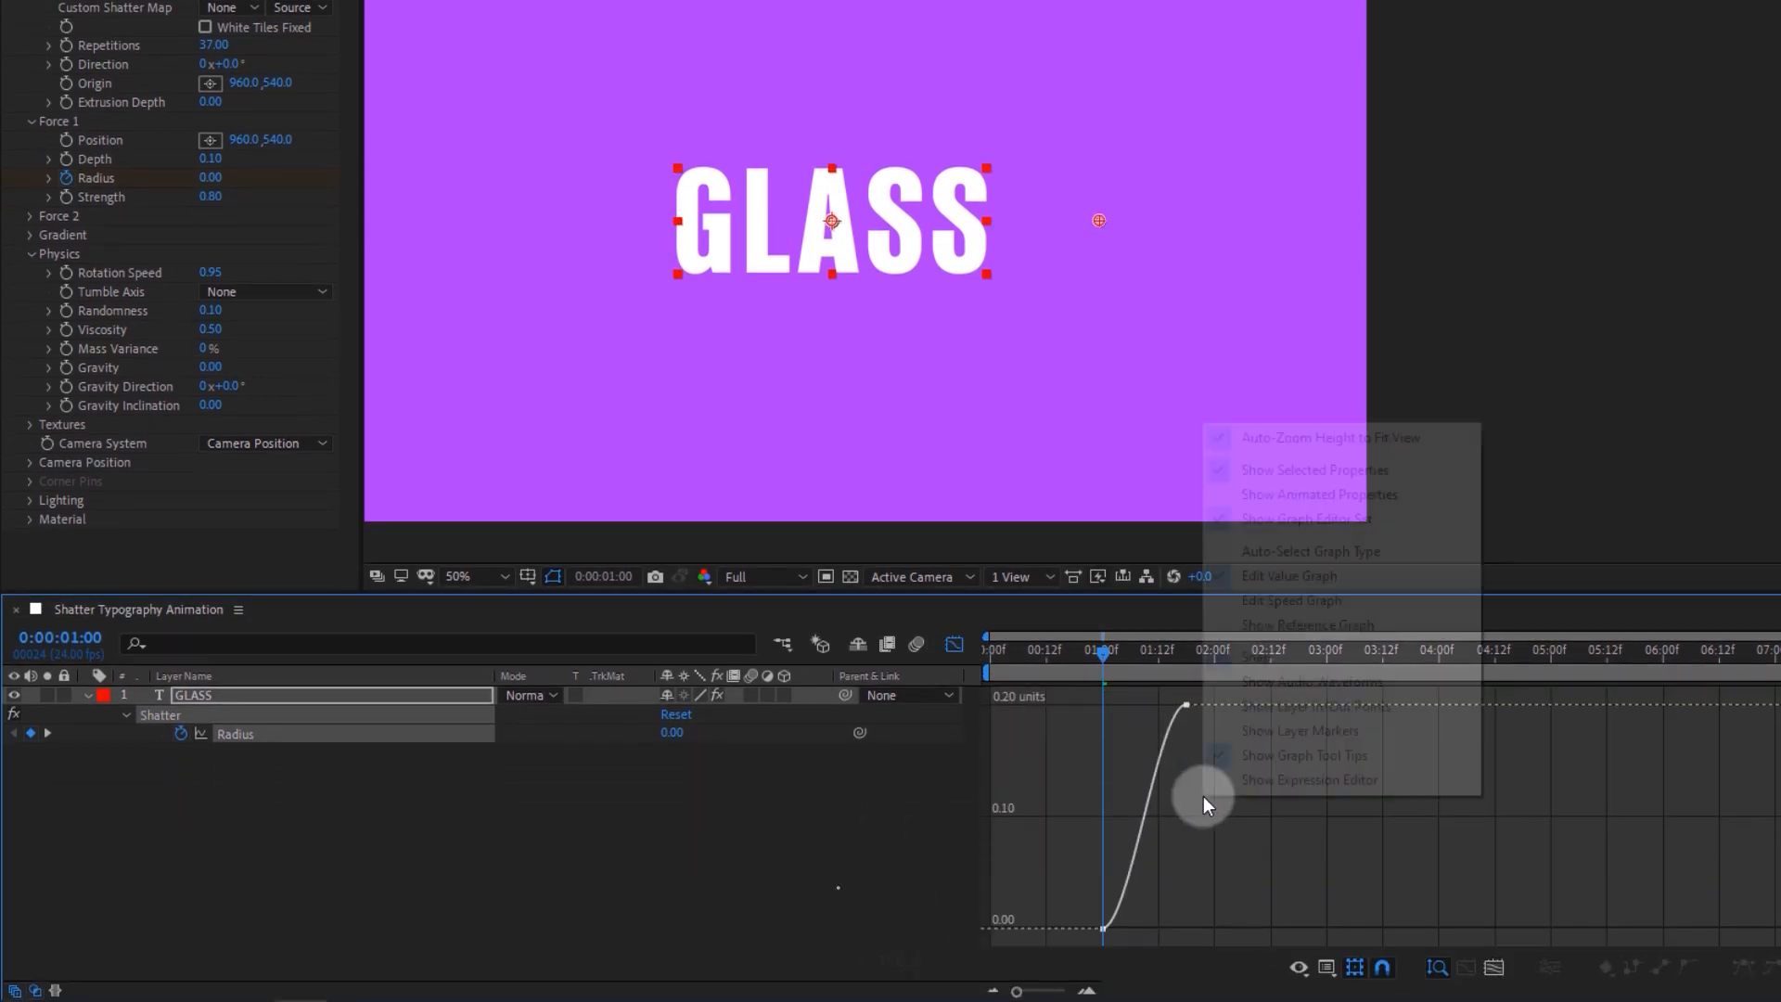
pyautogui.click(1262, 576)
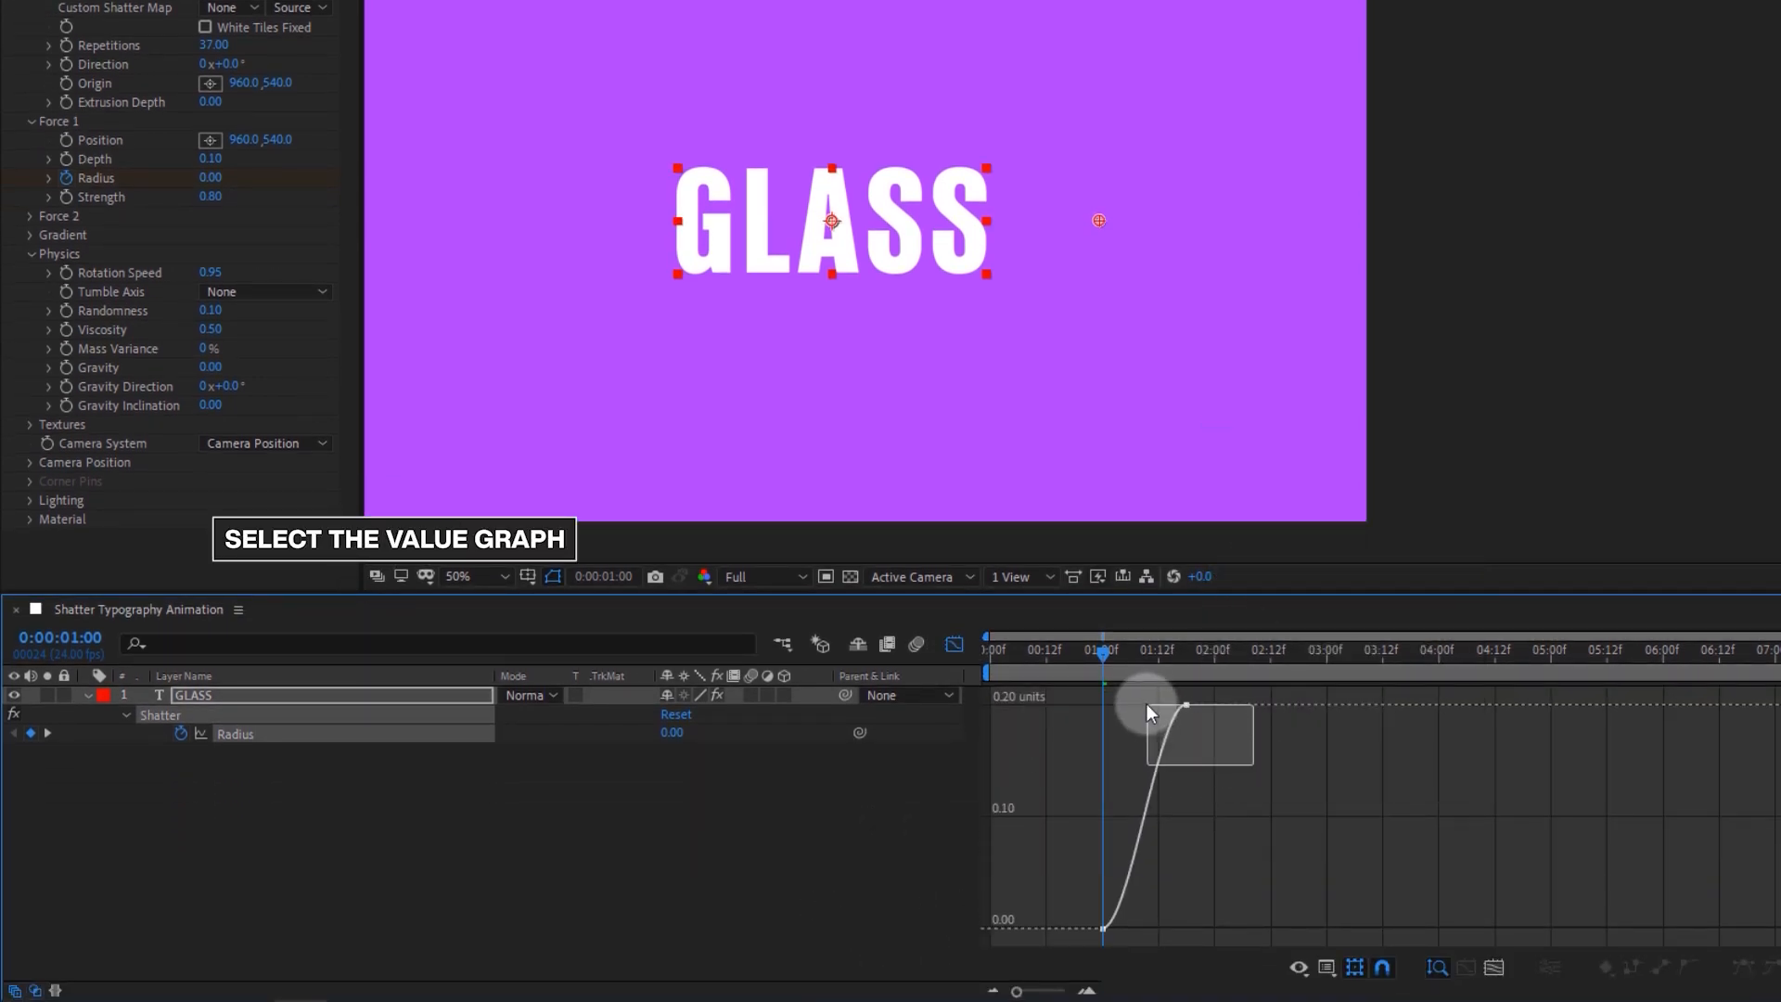
pyautogui.moveTo(1146, 703); pyautogui.dragTo(1132, 703)
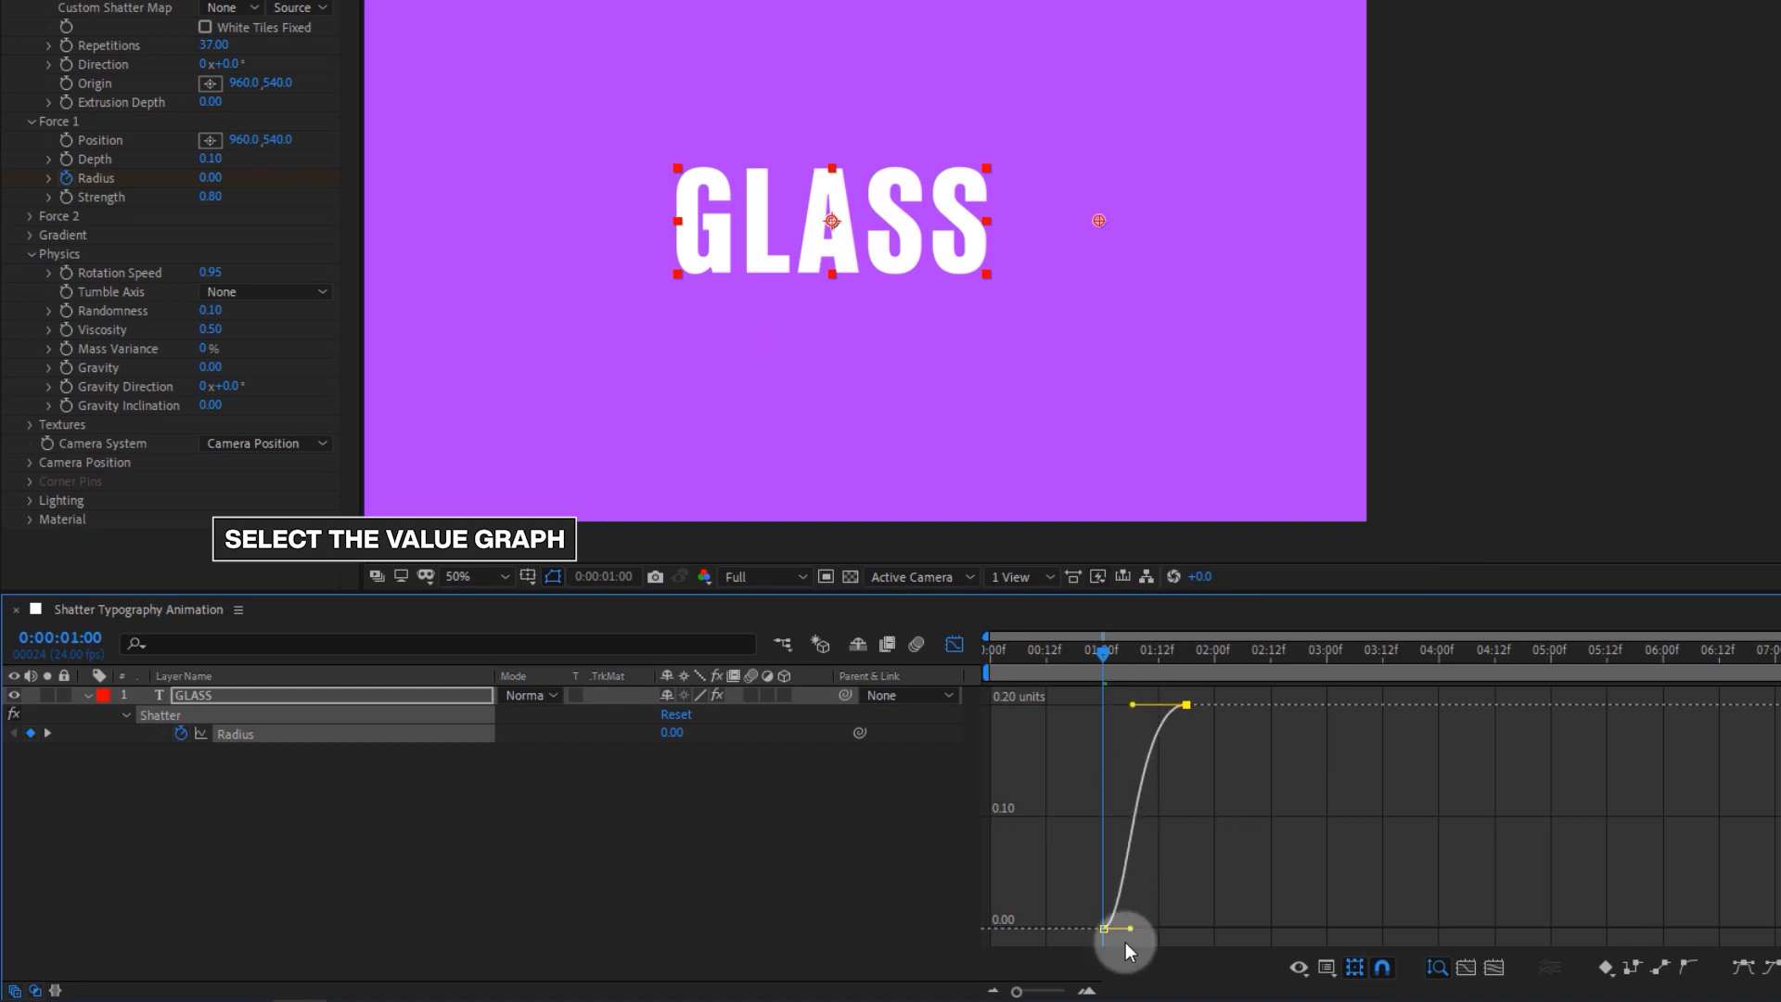
pyautogui.moveTo(1127, 928); pyautogui.dragTo(1155, 931)
pyautogui.click(1199, 879)
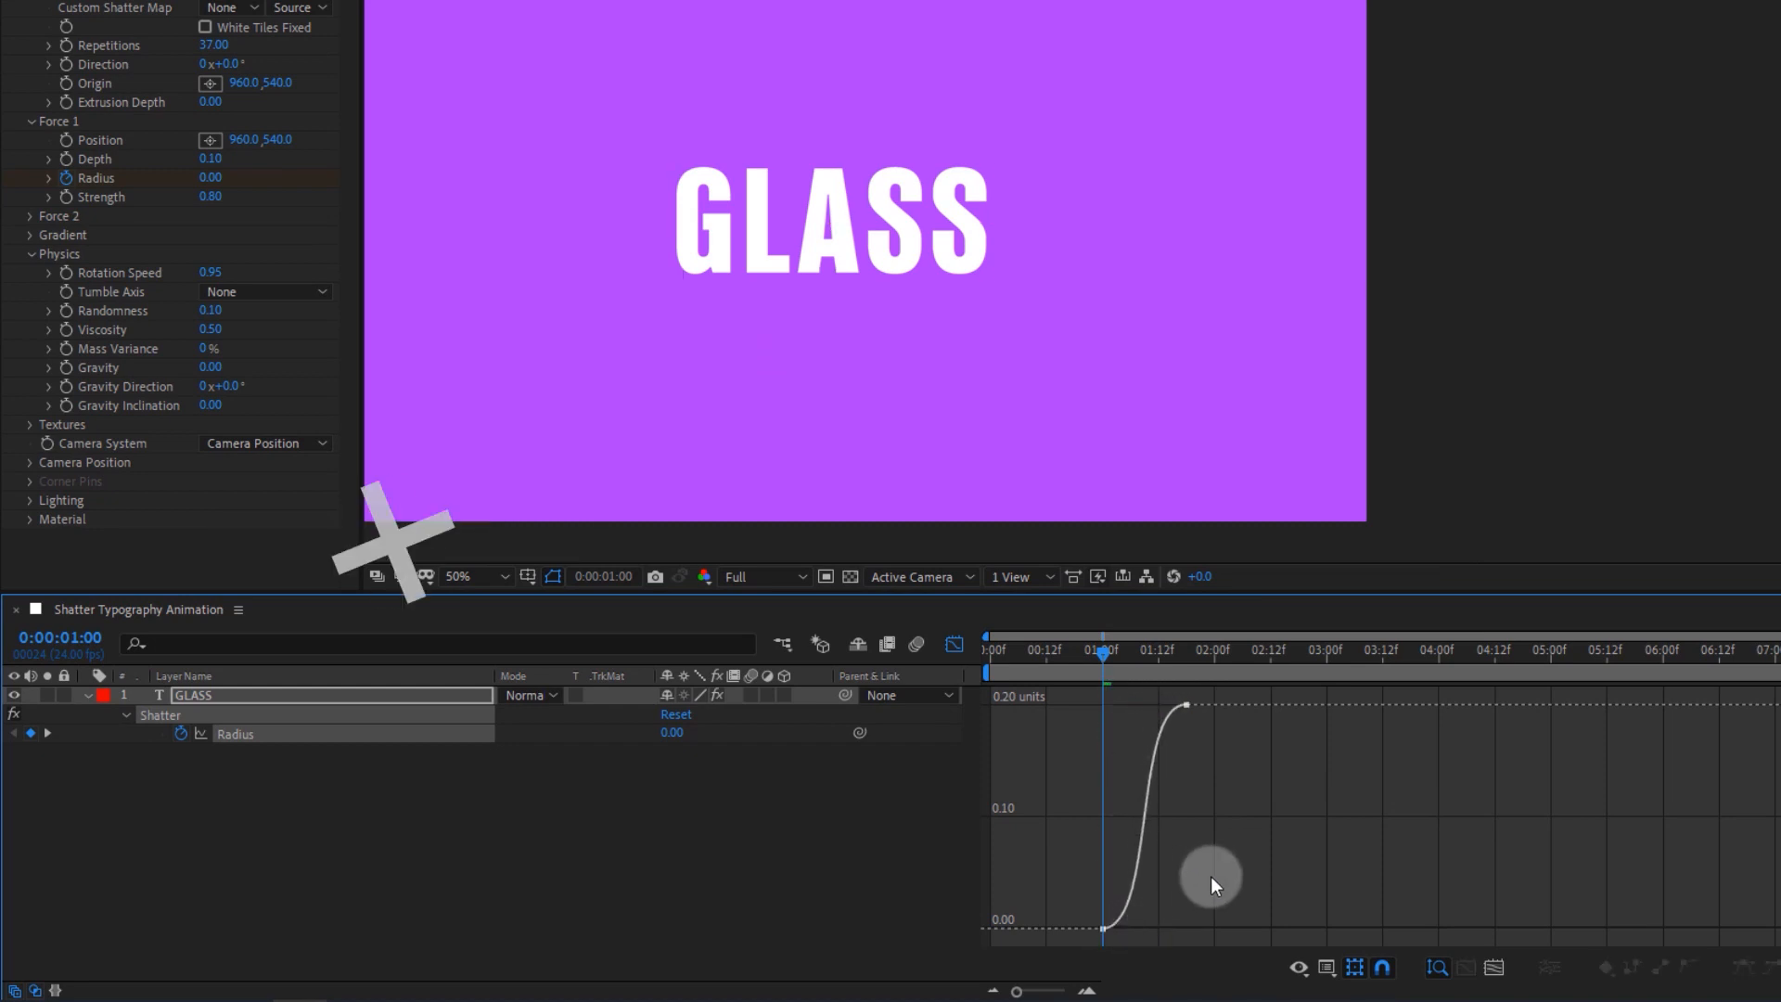
pyautogui.press('space')
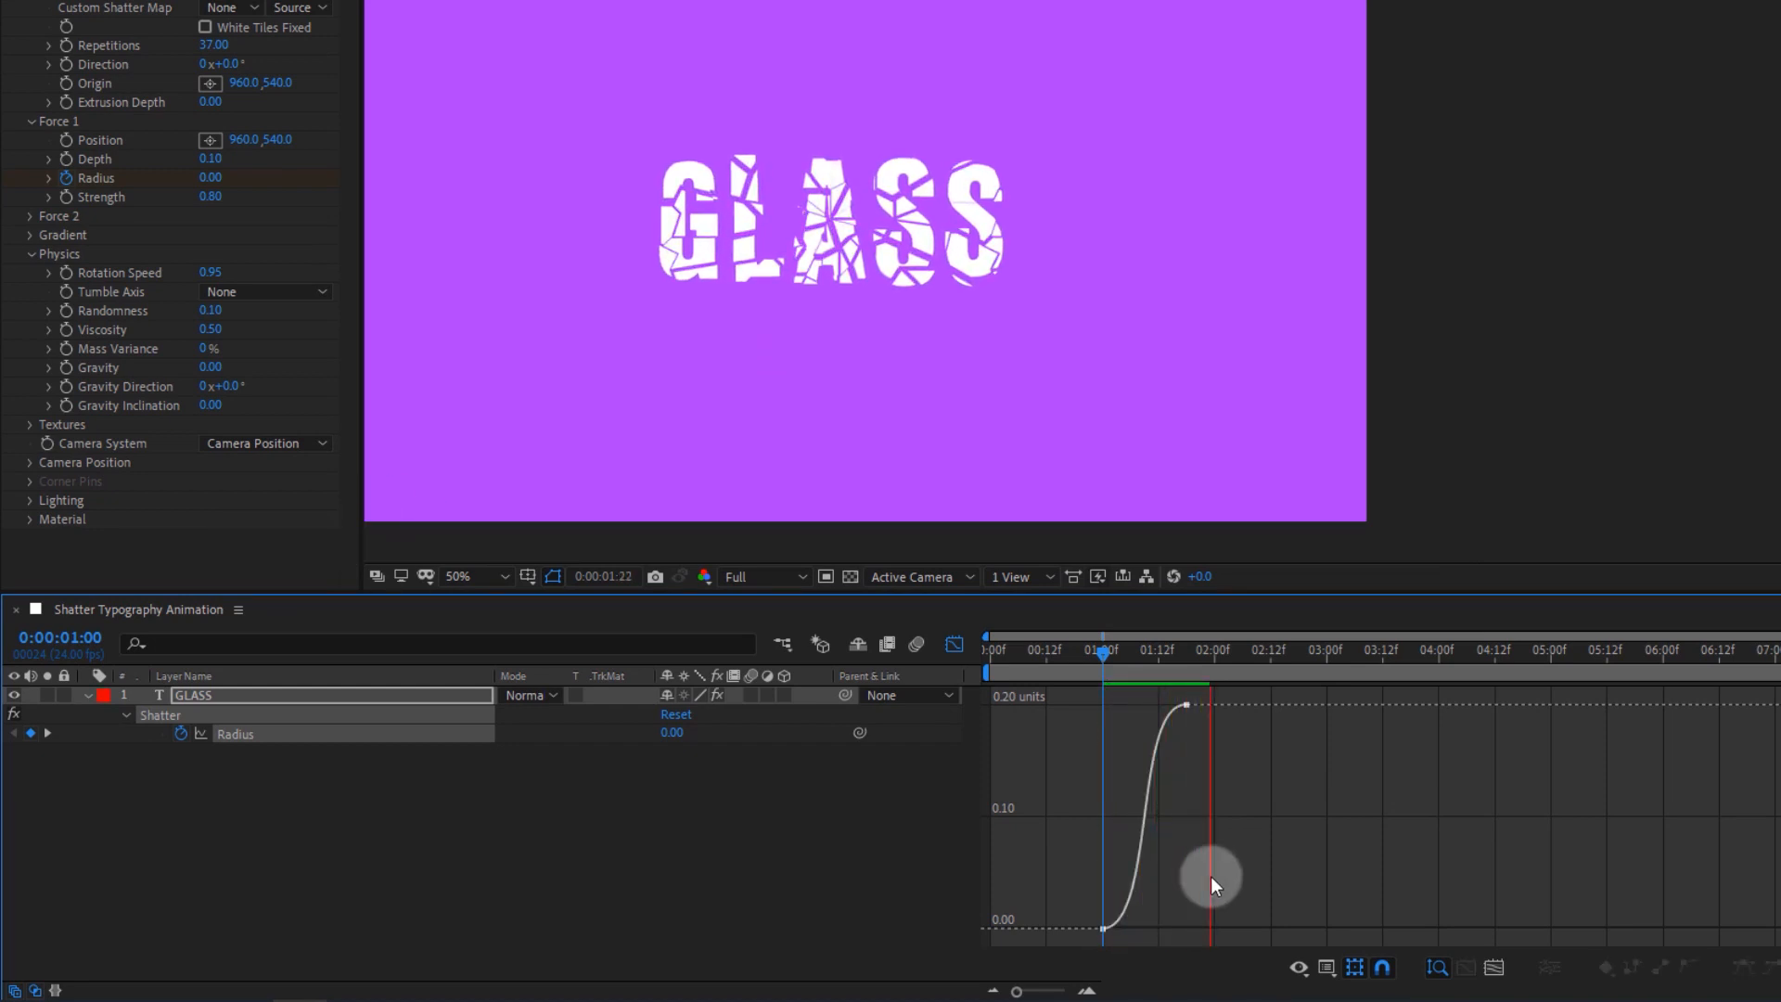
pyautogui.click(955, 644)
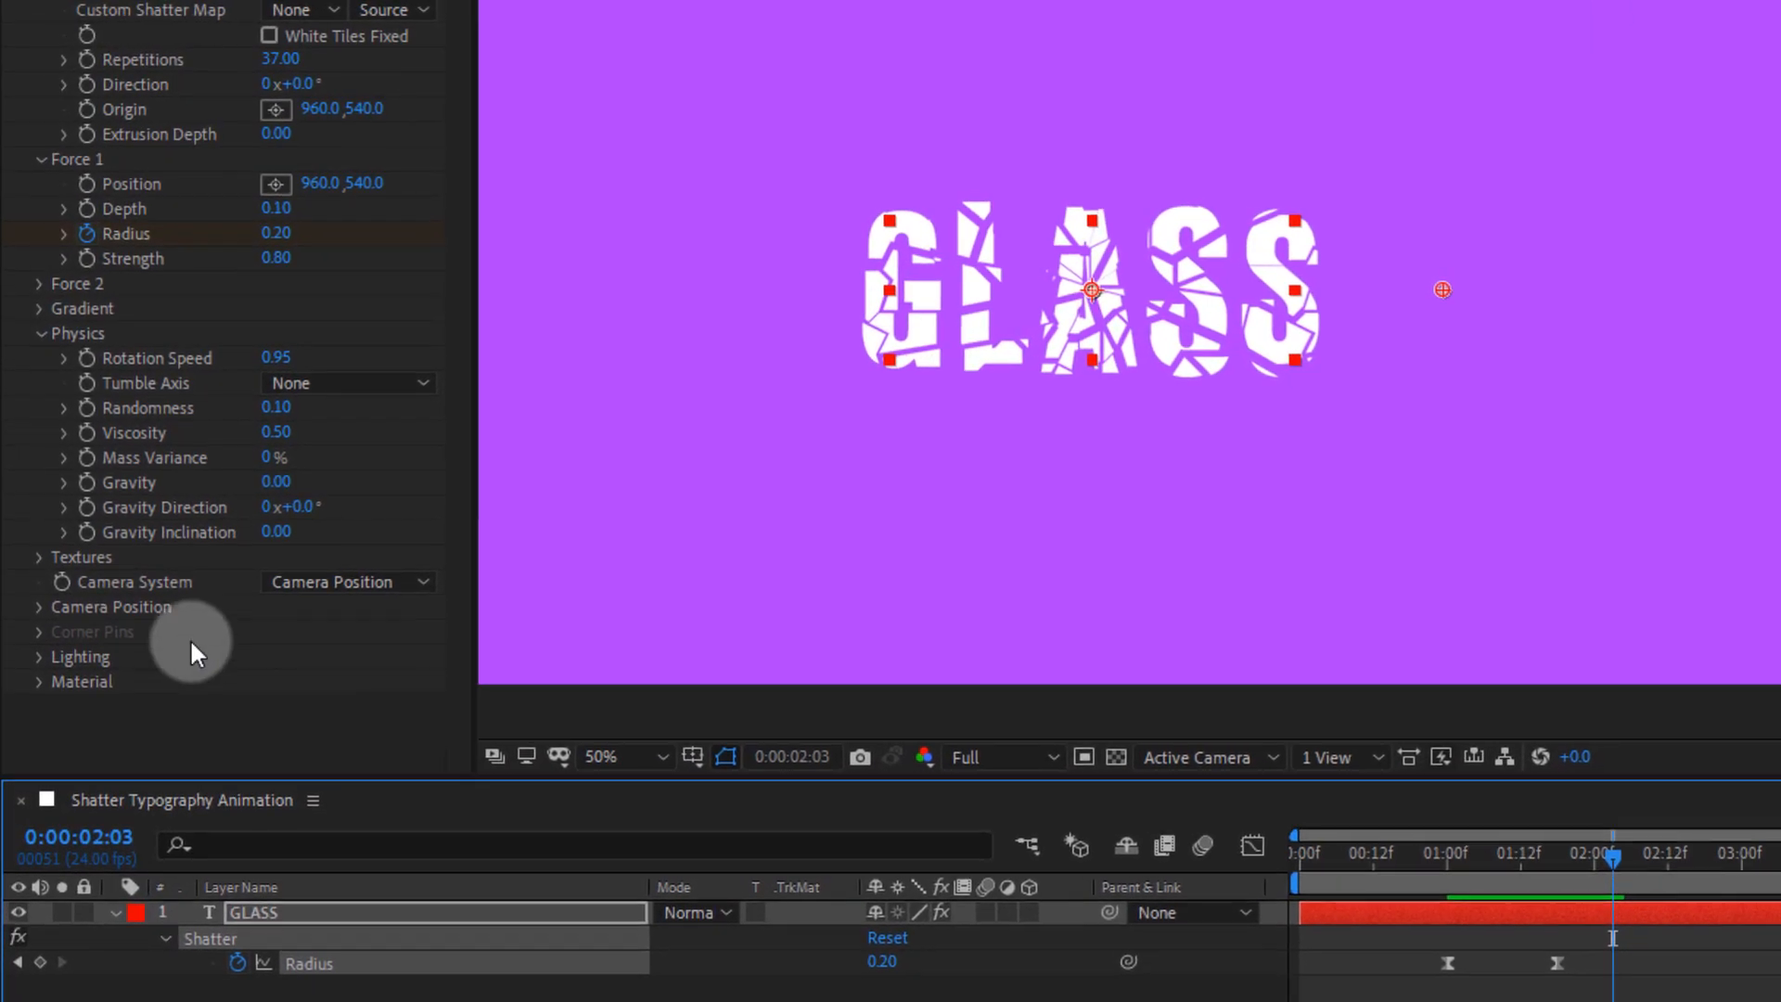
# - In Shatter's lighting settings, set the light intensity to 5, light depth to 5 and ambient light to 2
pyautogui.click(39, 656)
pyautogui.scroll(-1, 74, 650)
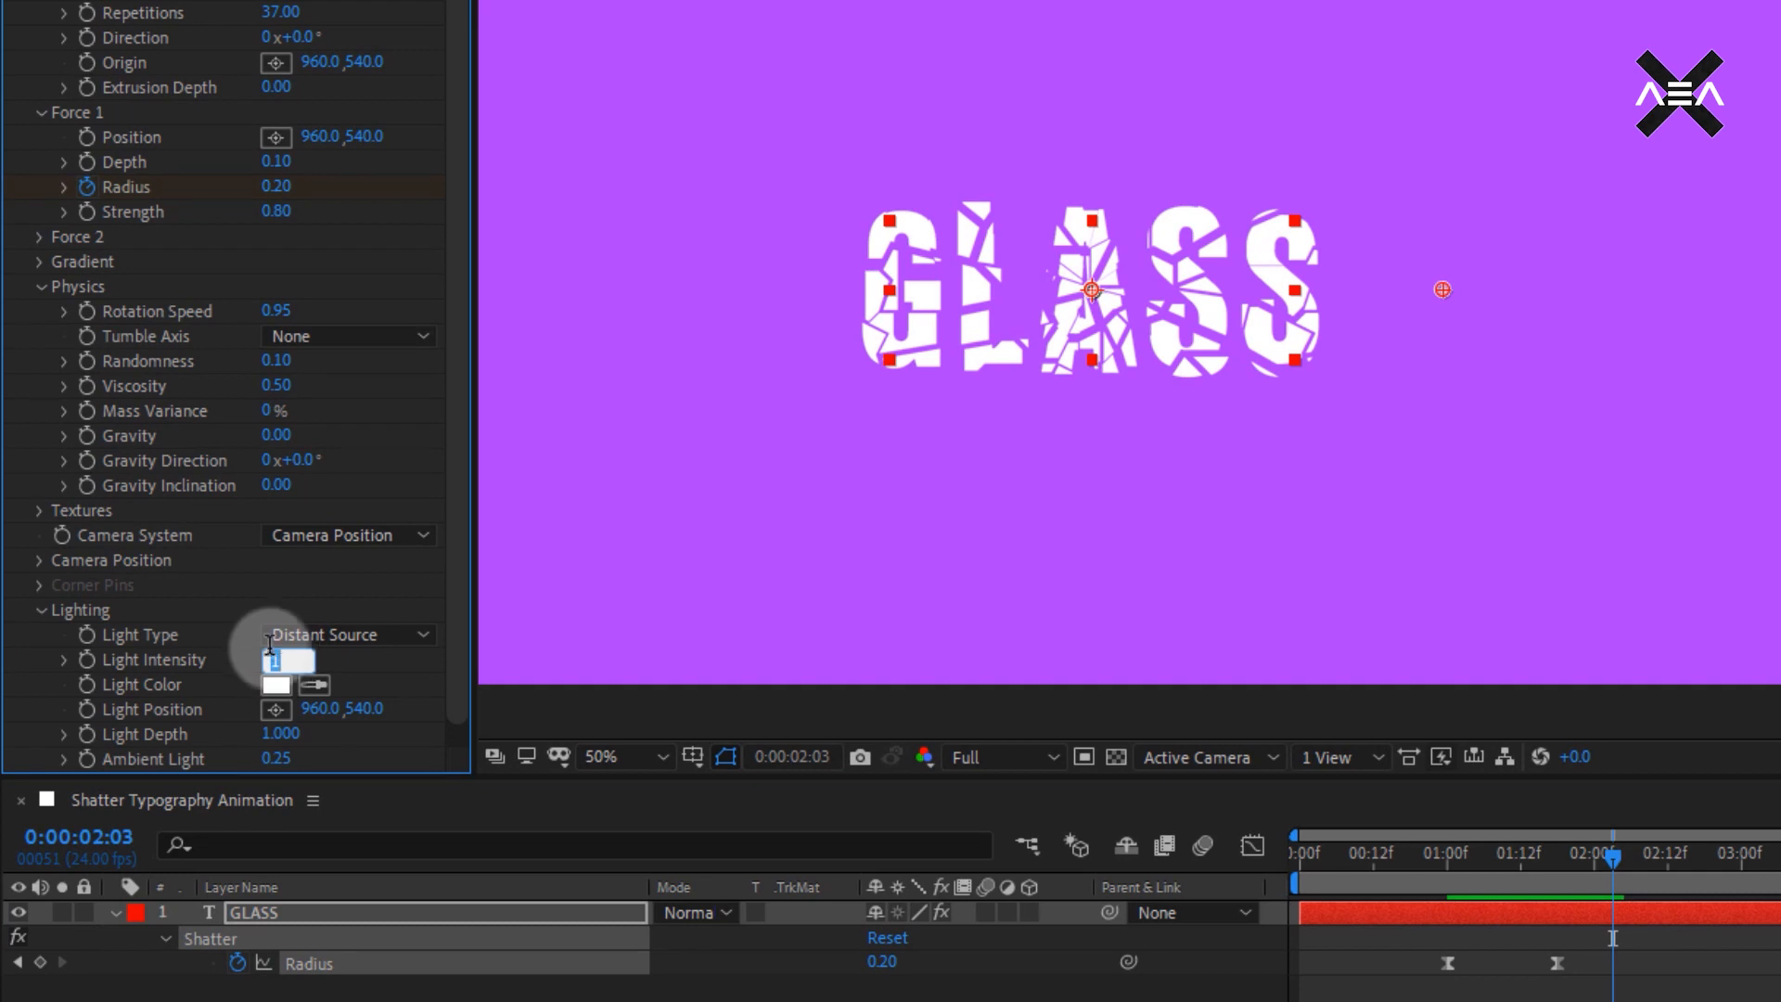
pyautogui.write('5')
pyautogui.press('Return')
pyautogui.scroll(-2, 231, 614)
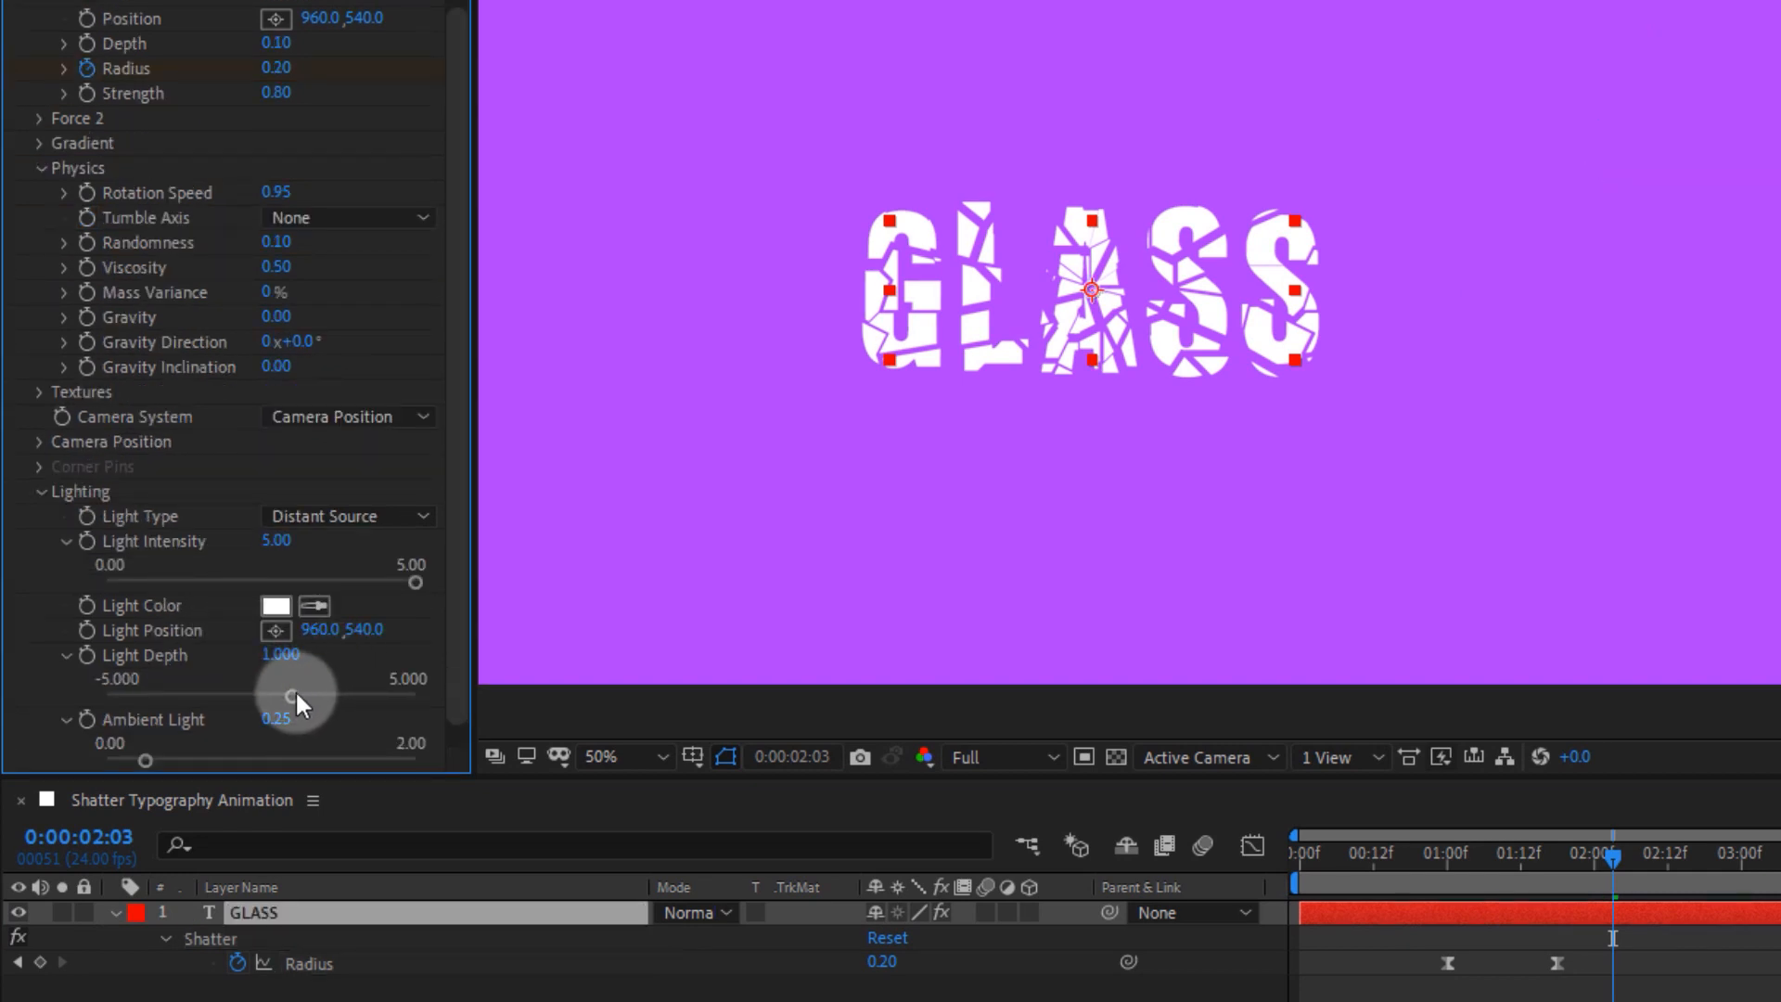
pyautogui.write('5')
pyautogui.press('Return')
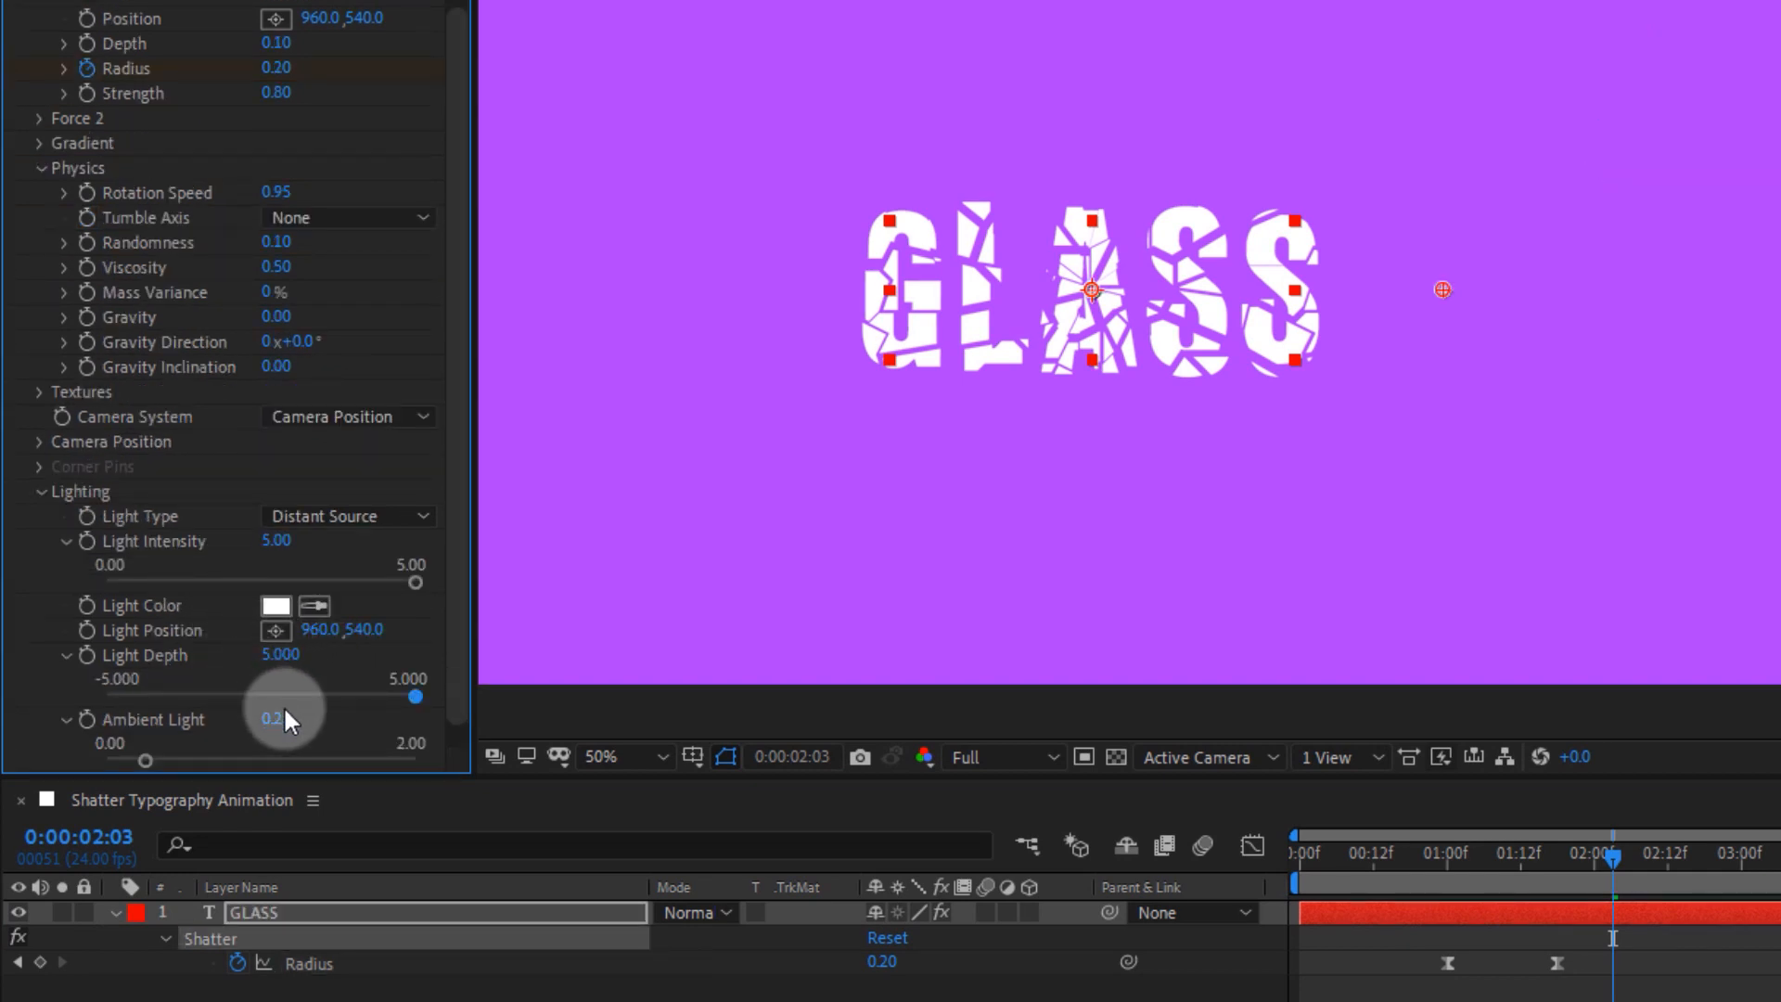
pyautogui.moveTo(276, 718); pyautogui.dragTo(595, 735)
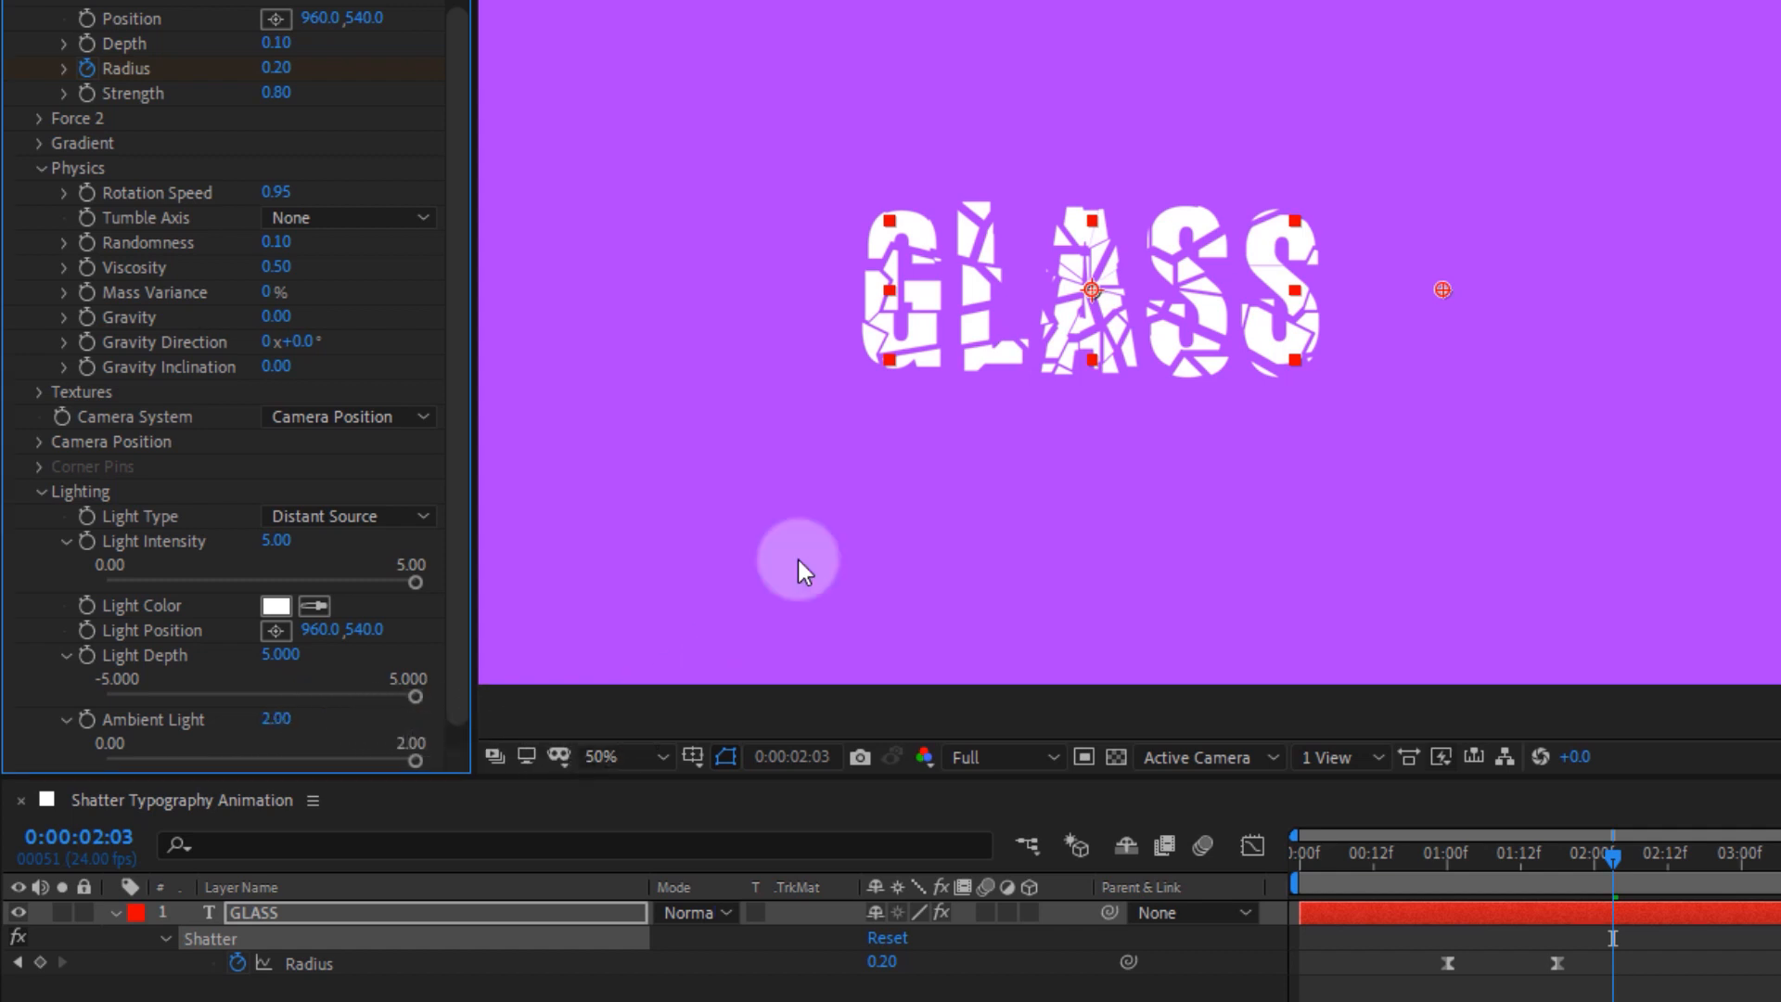
# - Collapse the Lighting, Physics and Force 1 groups and the whole Shatter effect
pyautogui.click(28, 497)
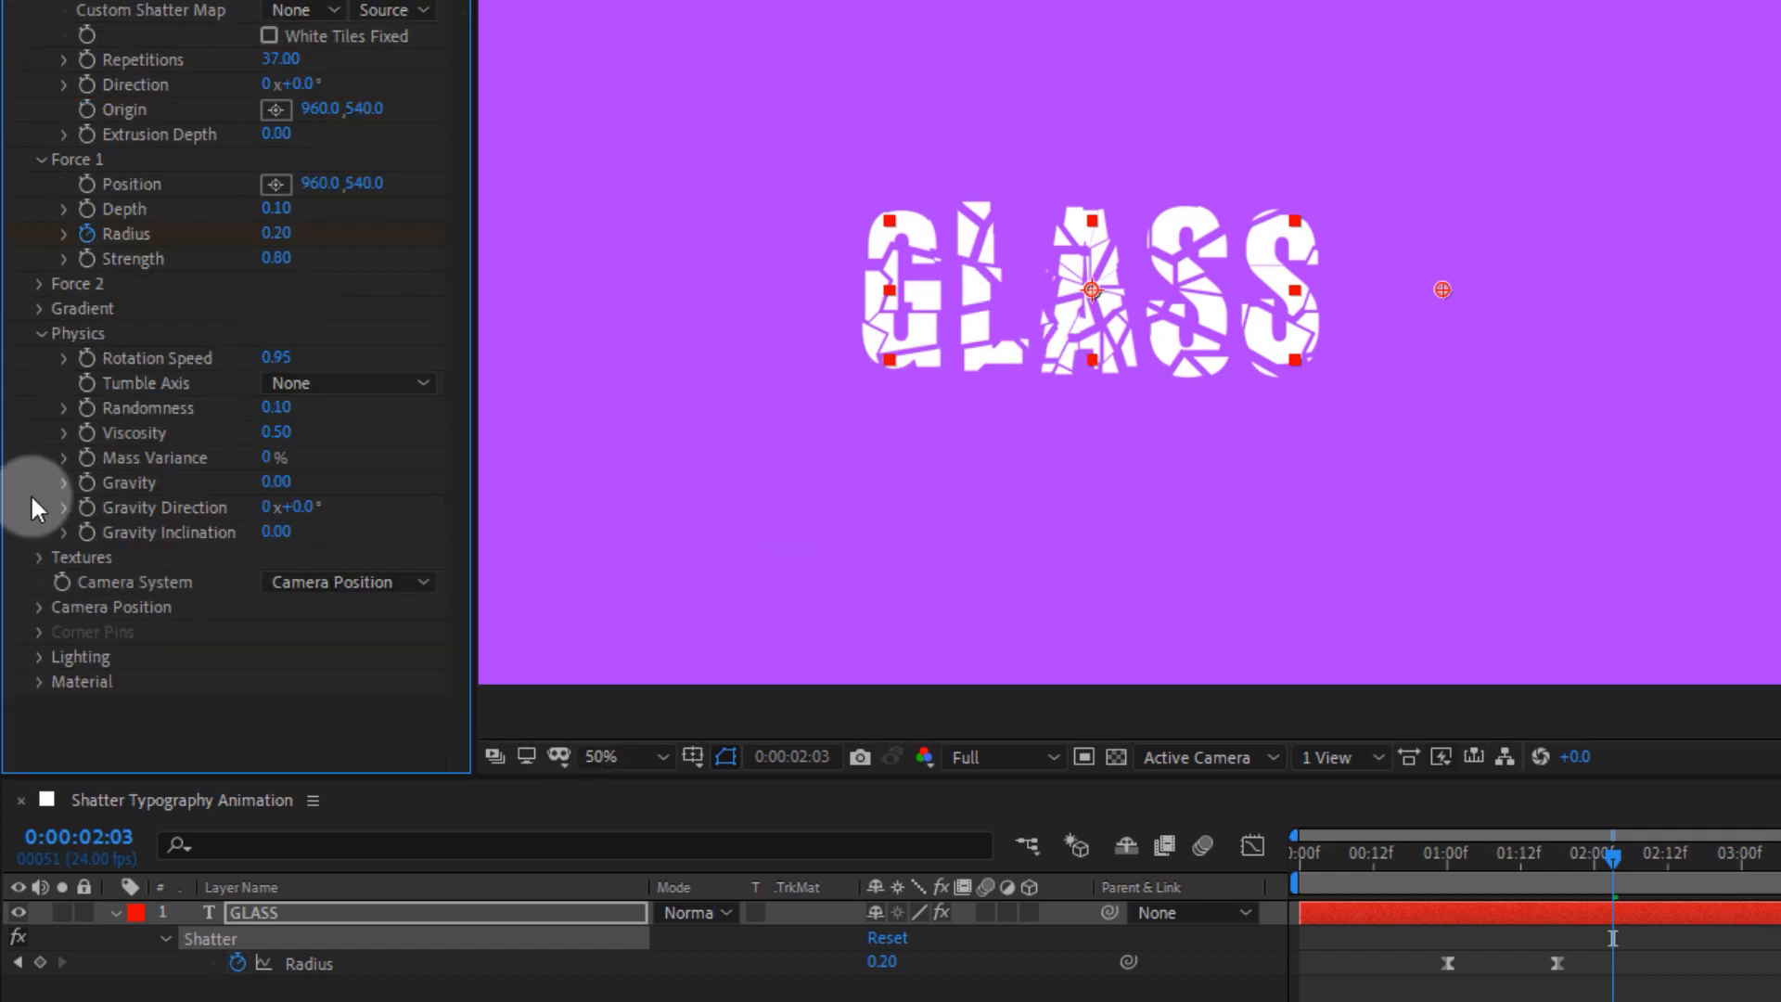
pyautogui.click(39, 333)
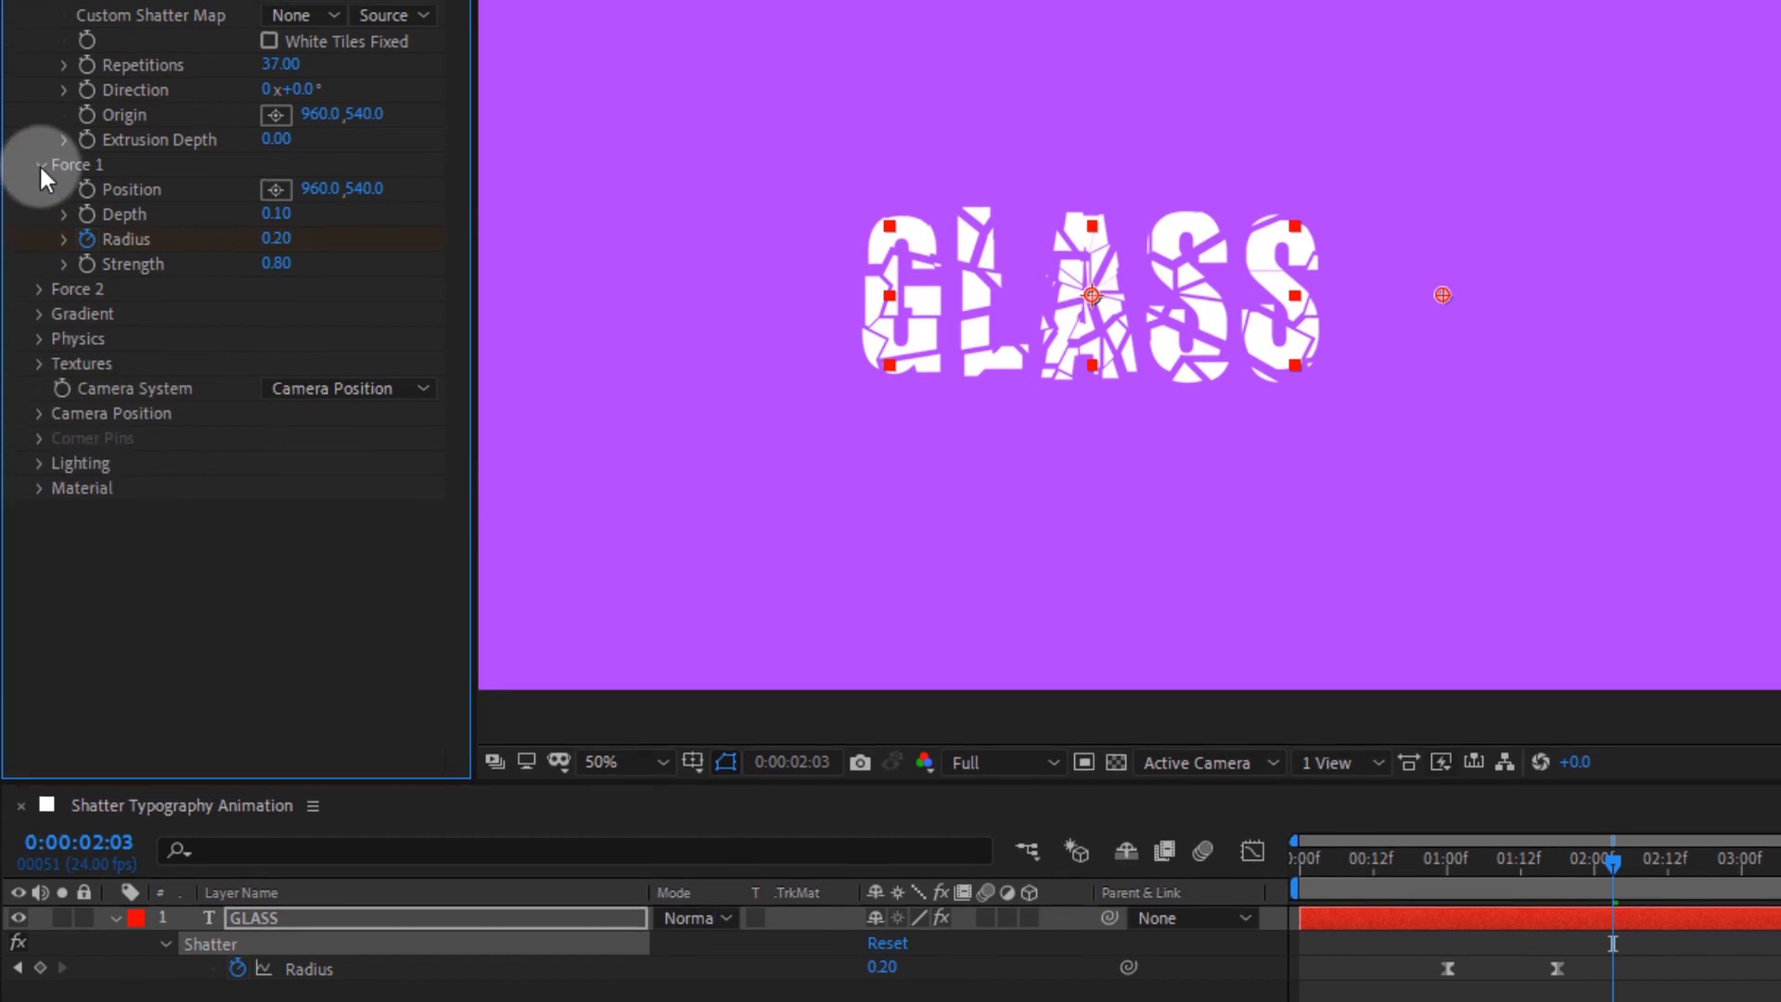
pyautogui.click(39, 164)
pyautogui.click(14, 150)
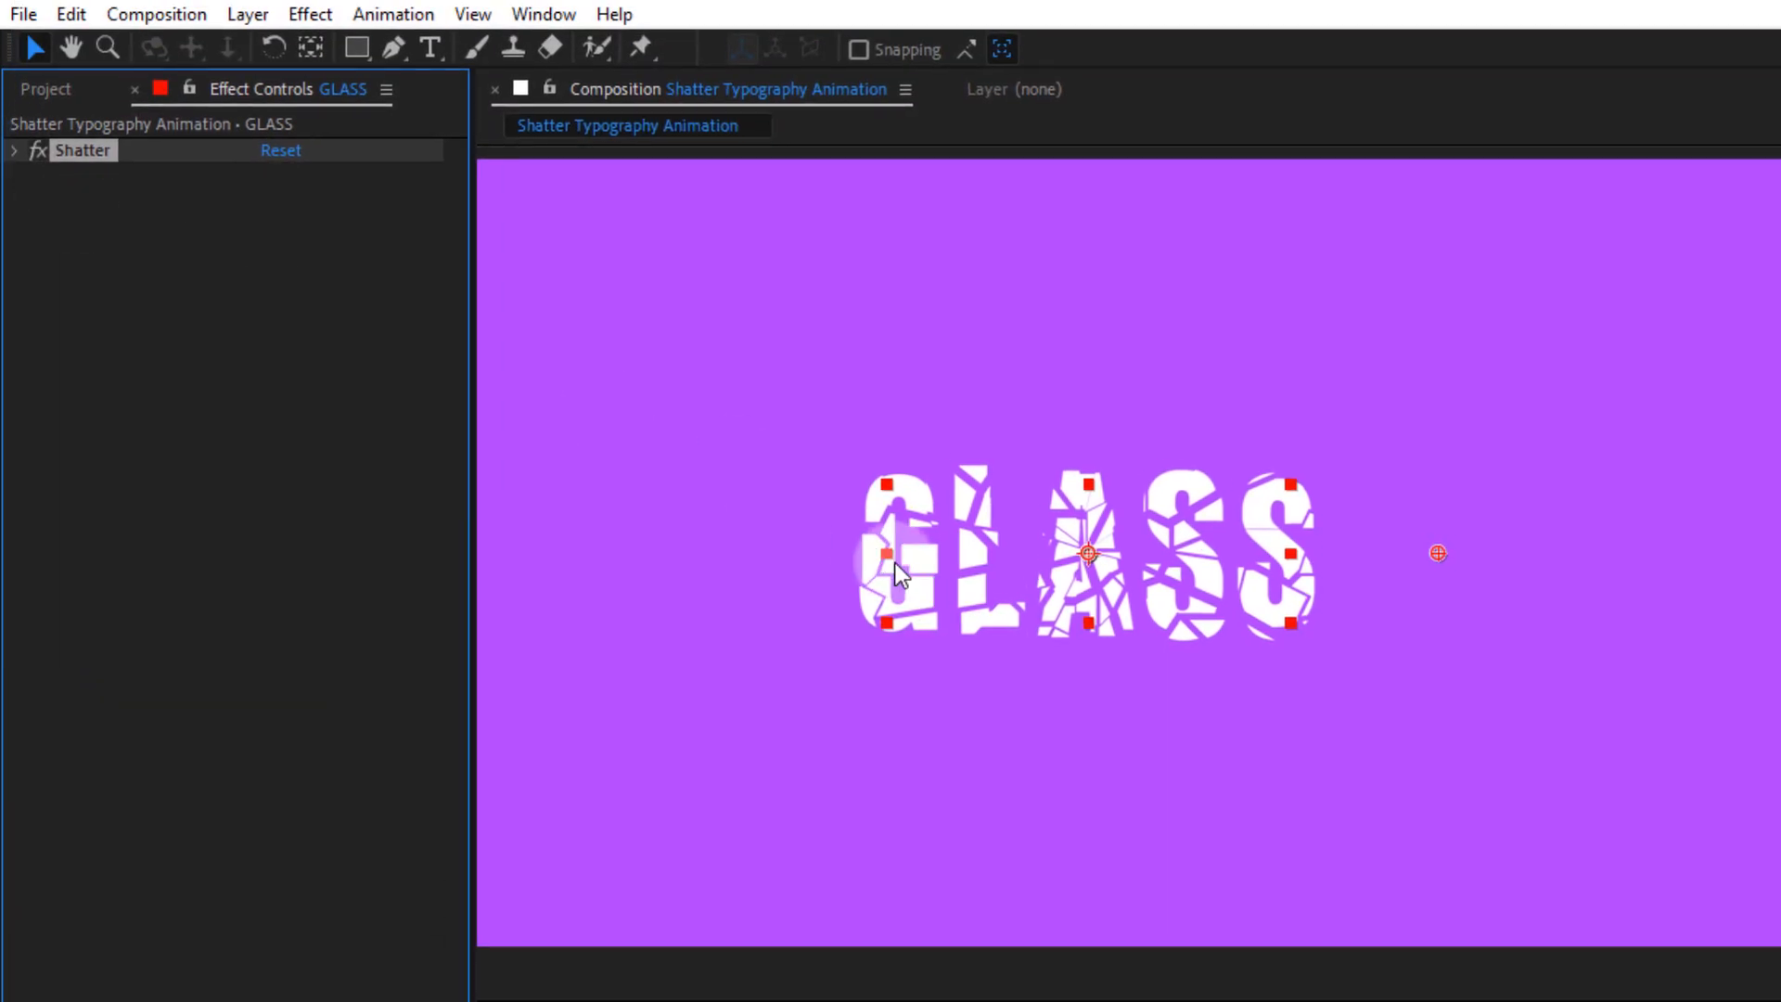
# - Make the GLASS text layer 3D and separate its position into X, Y and Z dimensions
pyautogui.press('p')
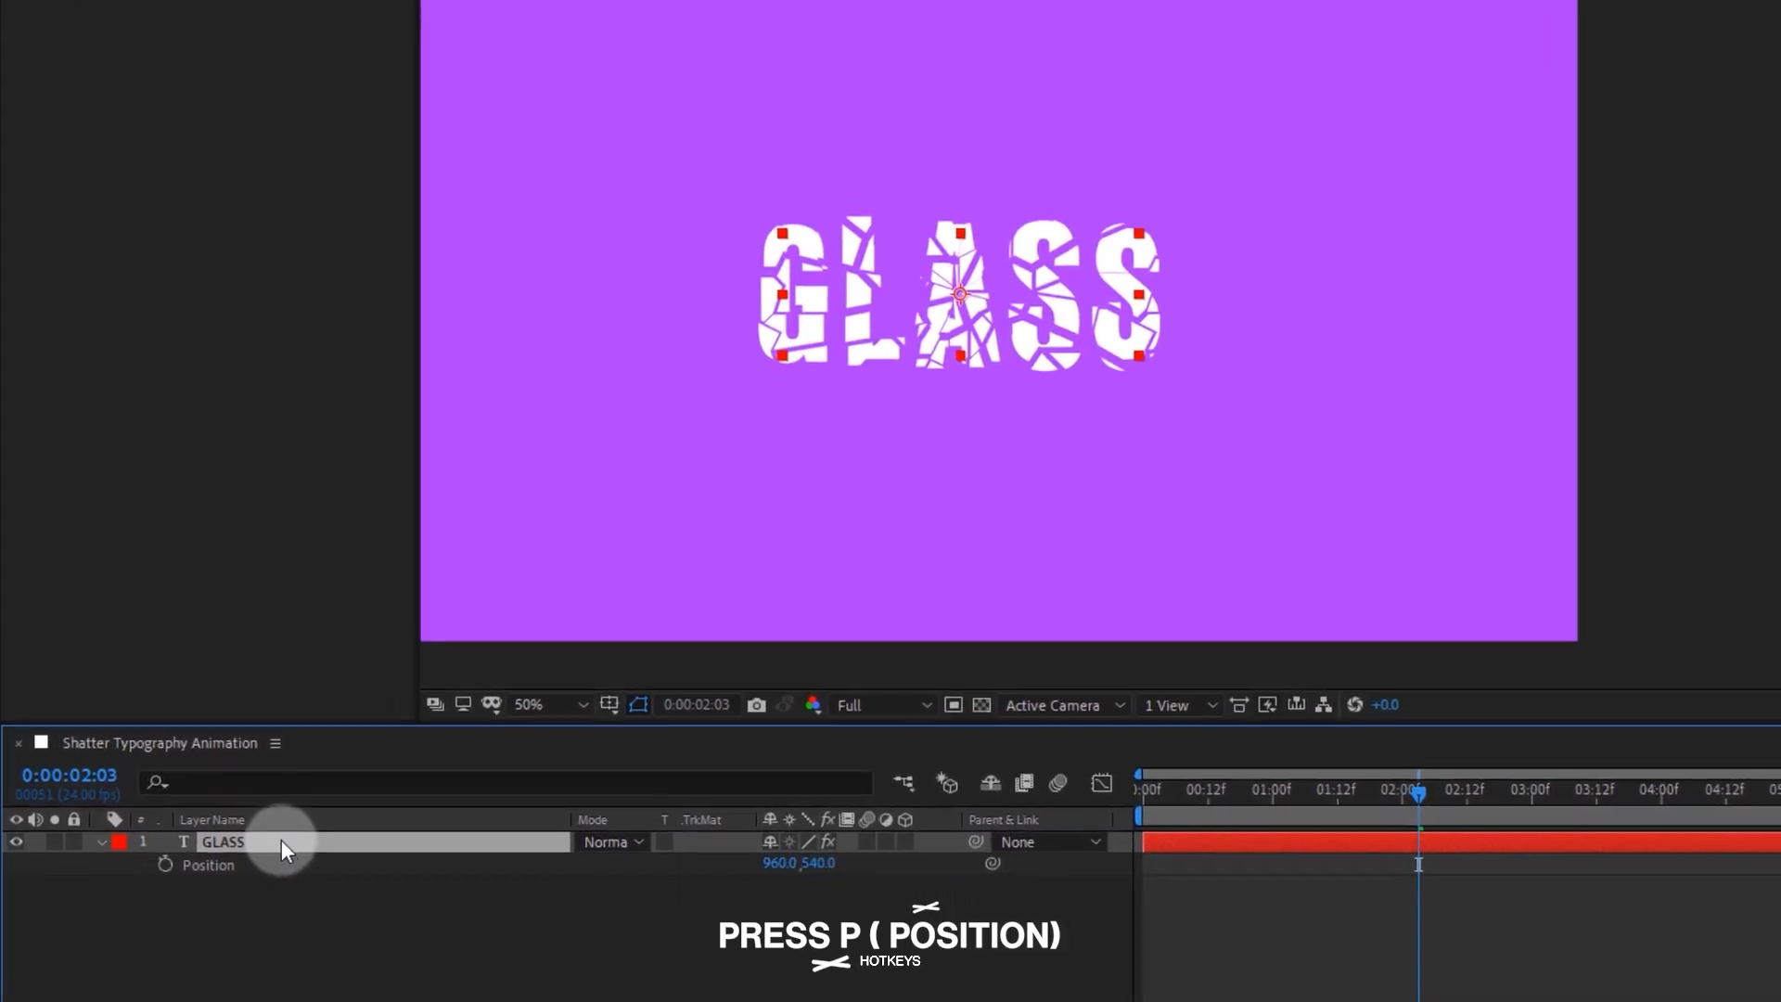
pyautogui.click(196, 870)
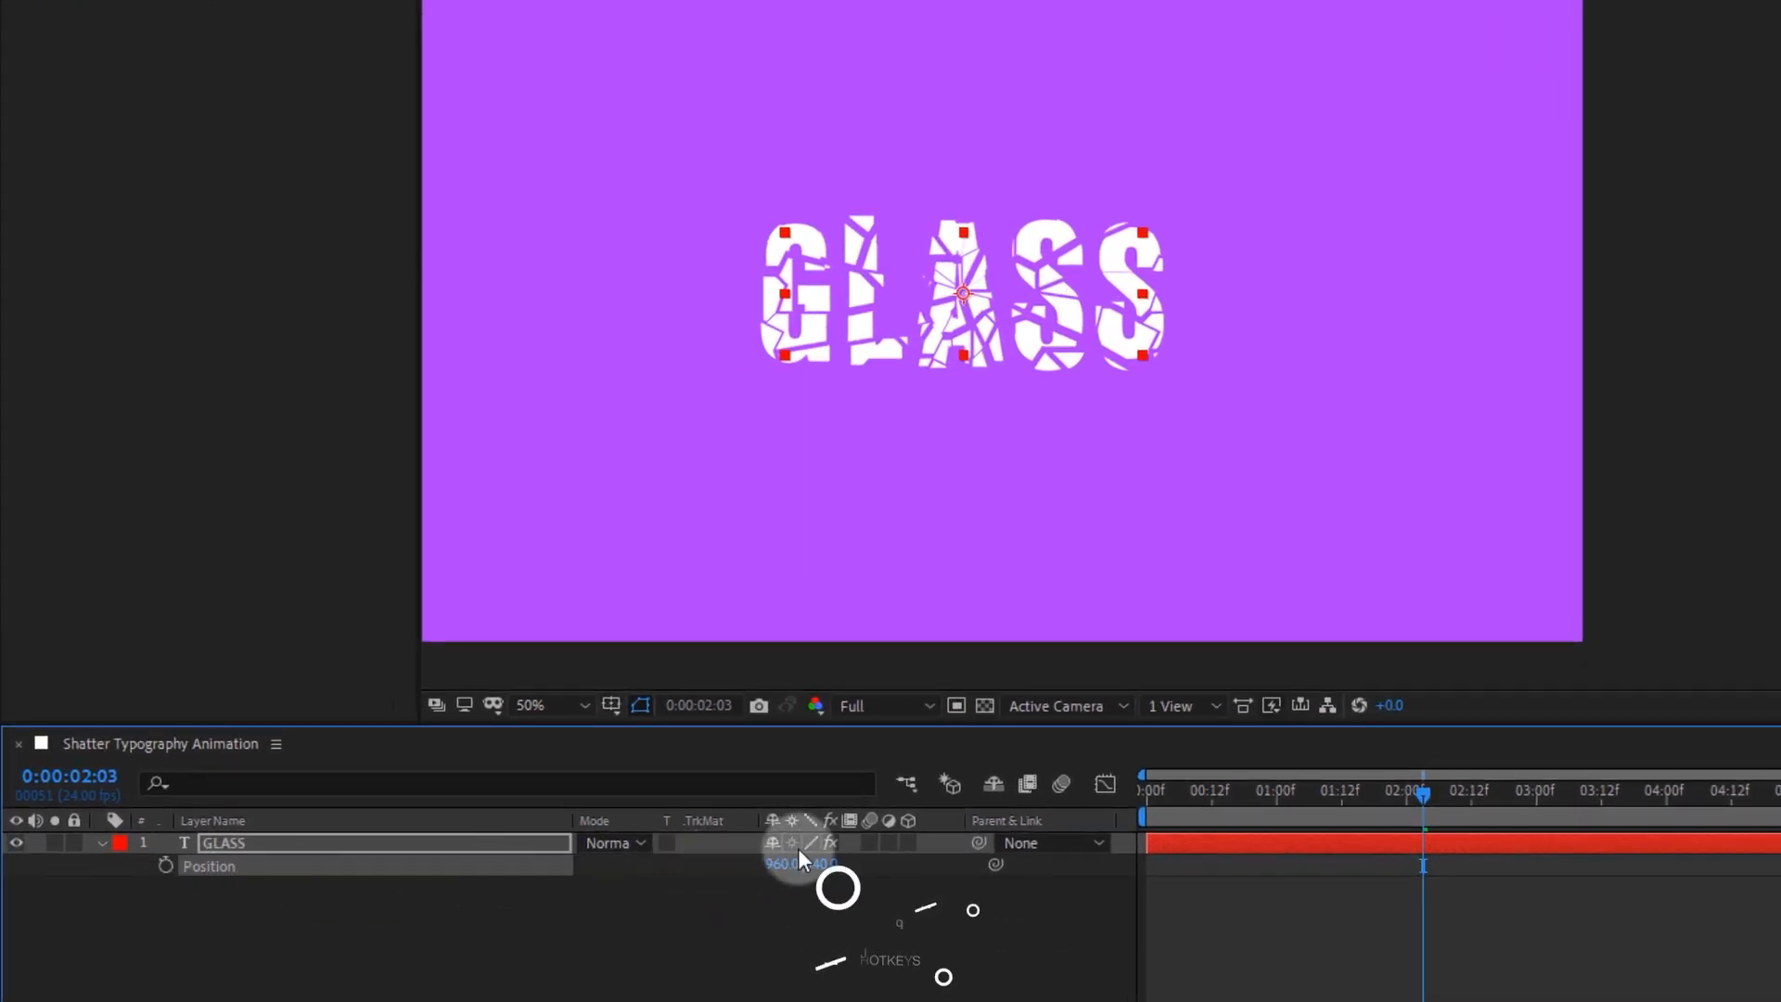
pyautogui.click(908, 842)
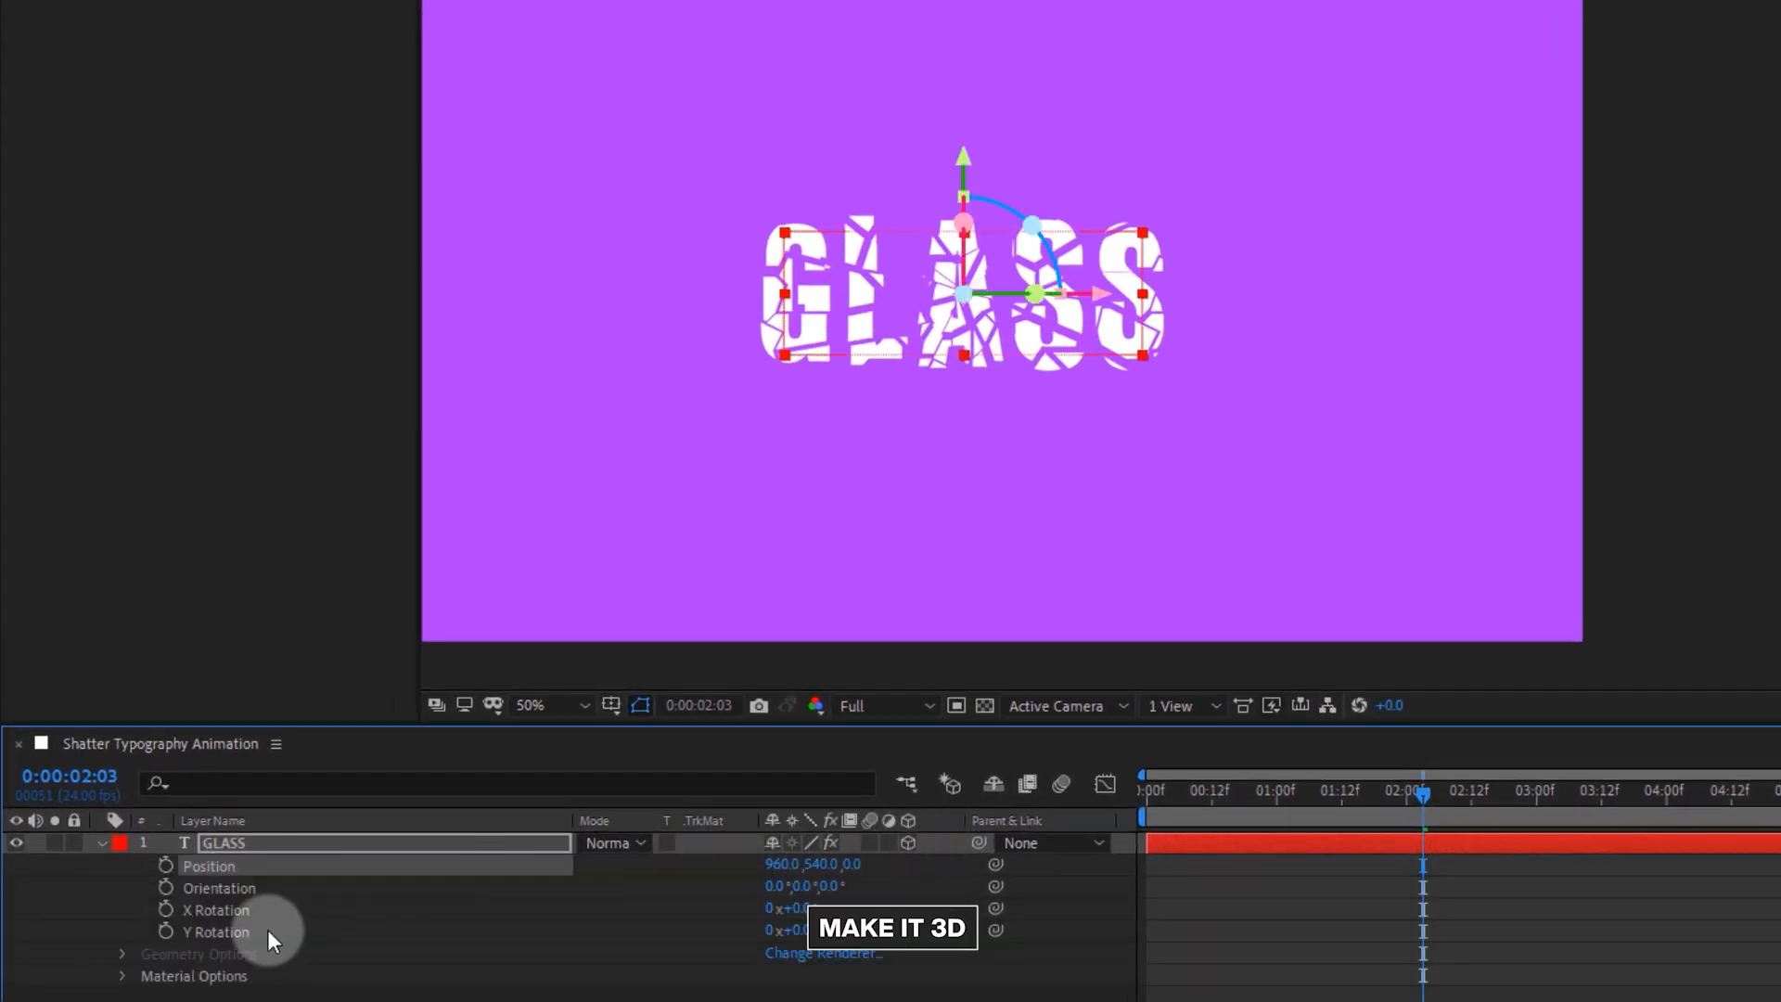
pyautogui.rightClick(221, 861)
pyautogui.click(280, 605)
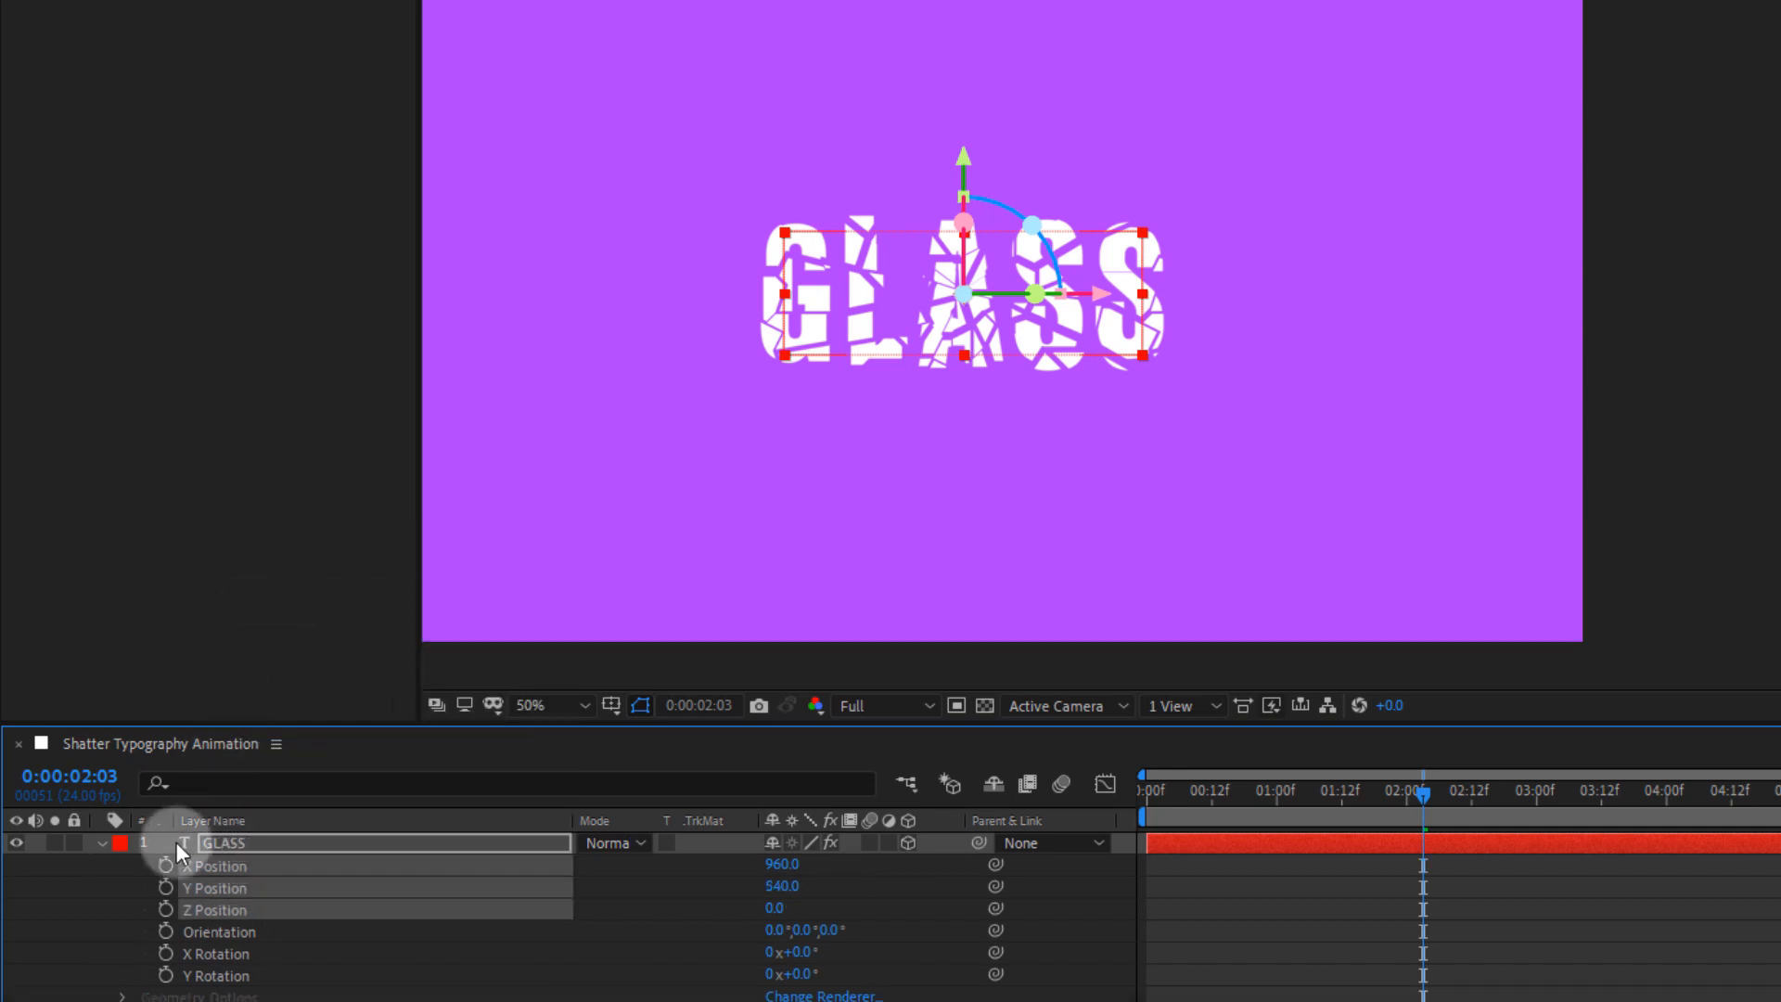
# - Keyframe the GLASS layer's Z Position at 0 and move that keyframe to about 1:11
pyautogui.click(225, 909)
pyautogui.click(165, 910)
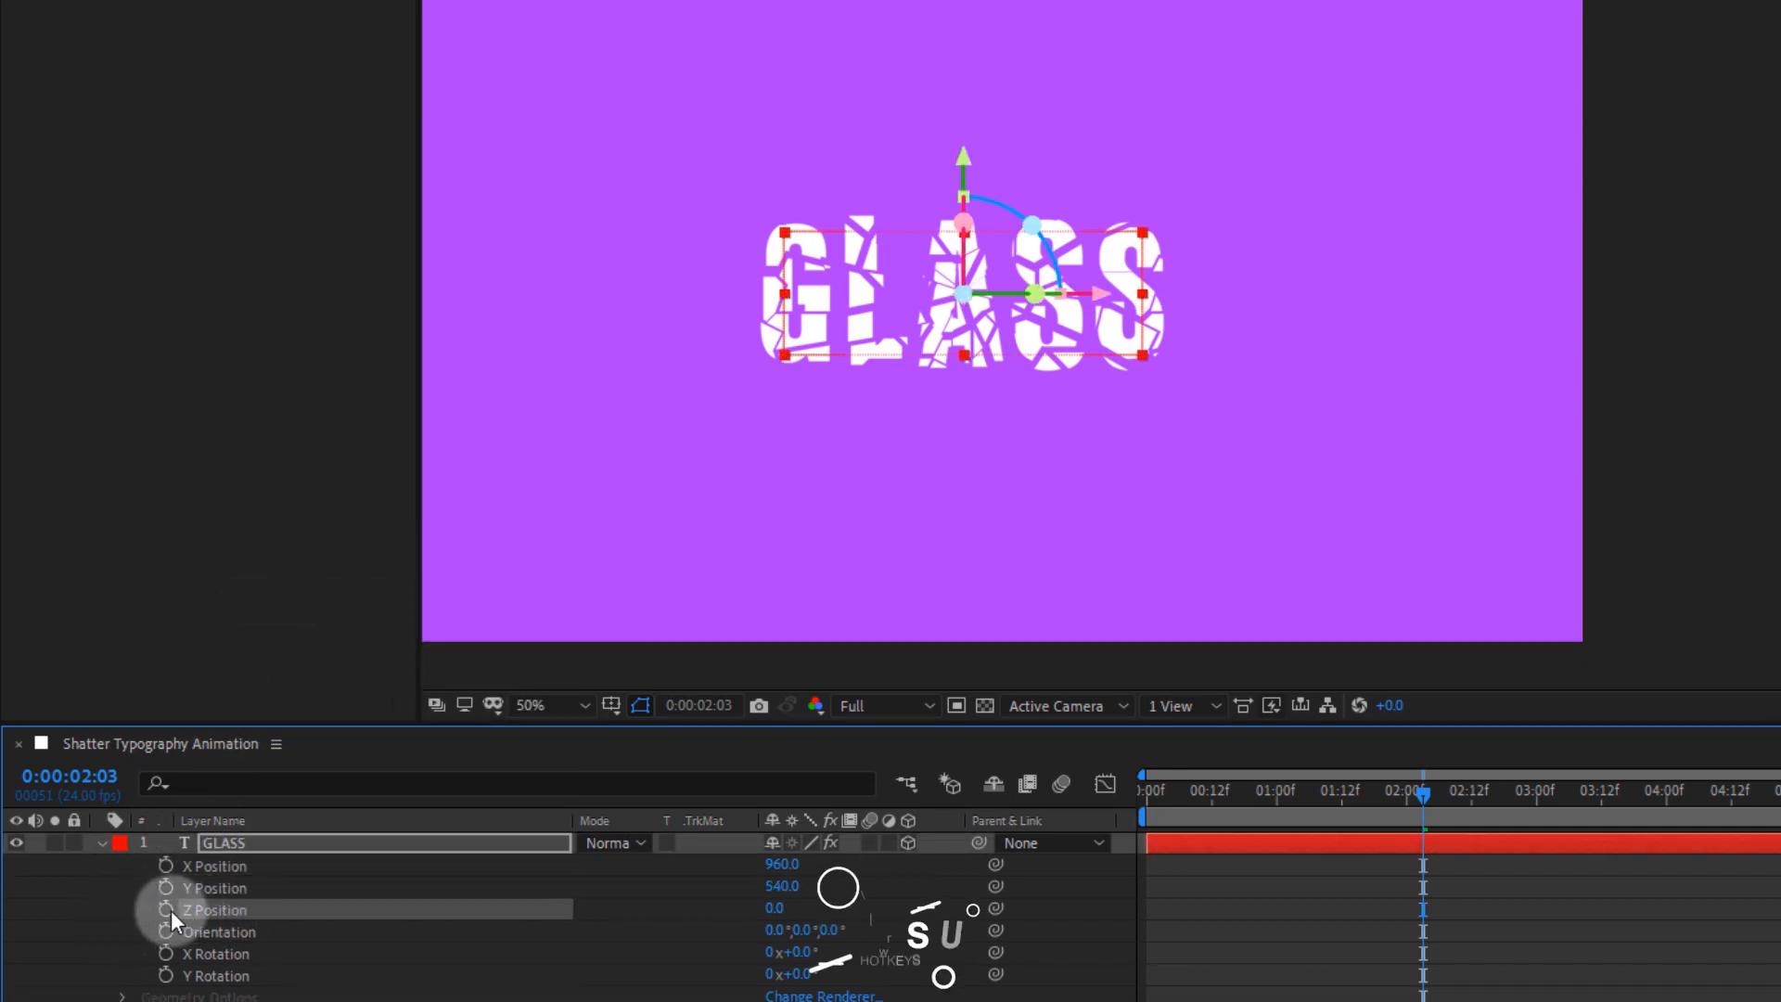
pyautogui.click(229, 844)
pyautogui.press('u')
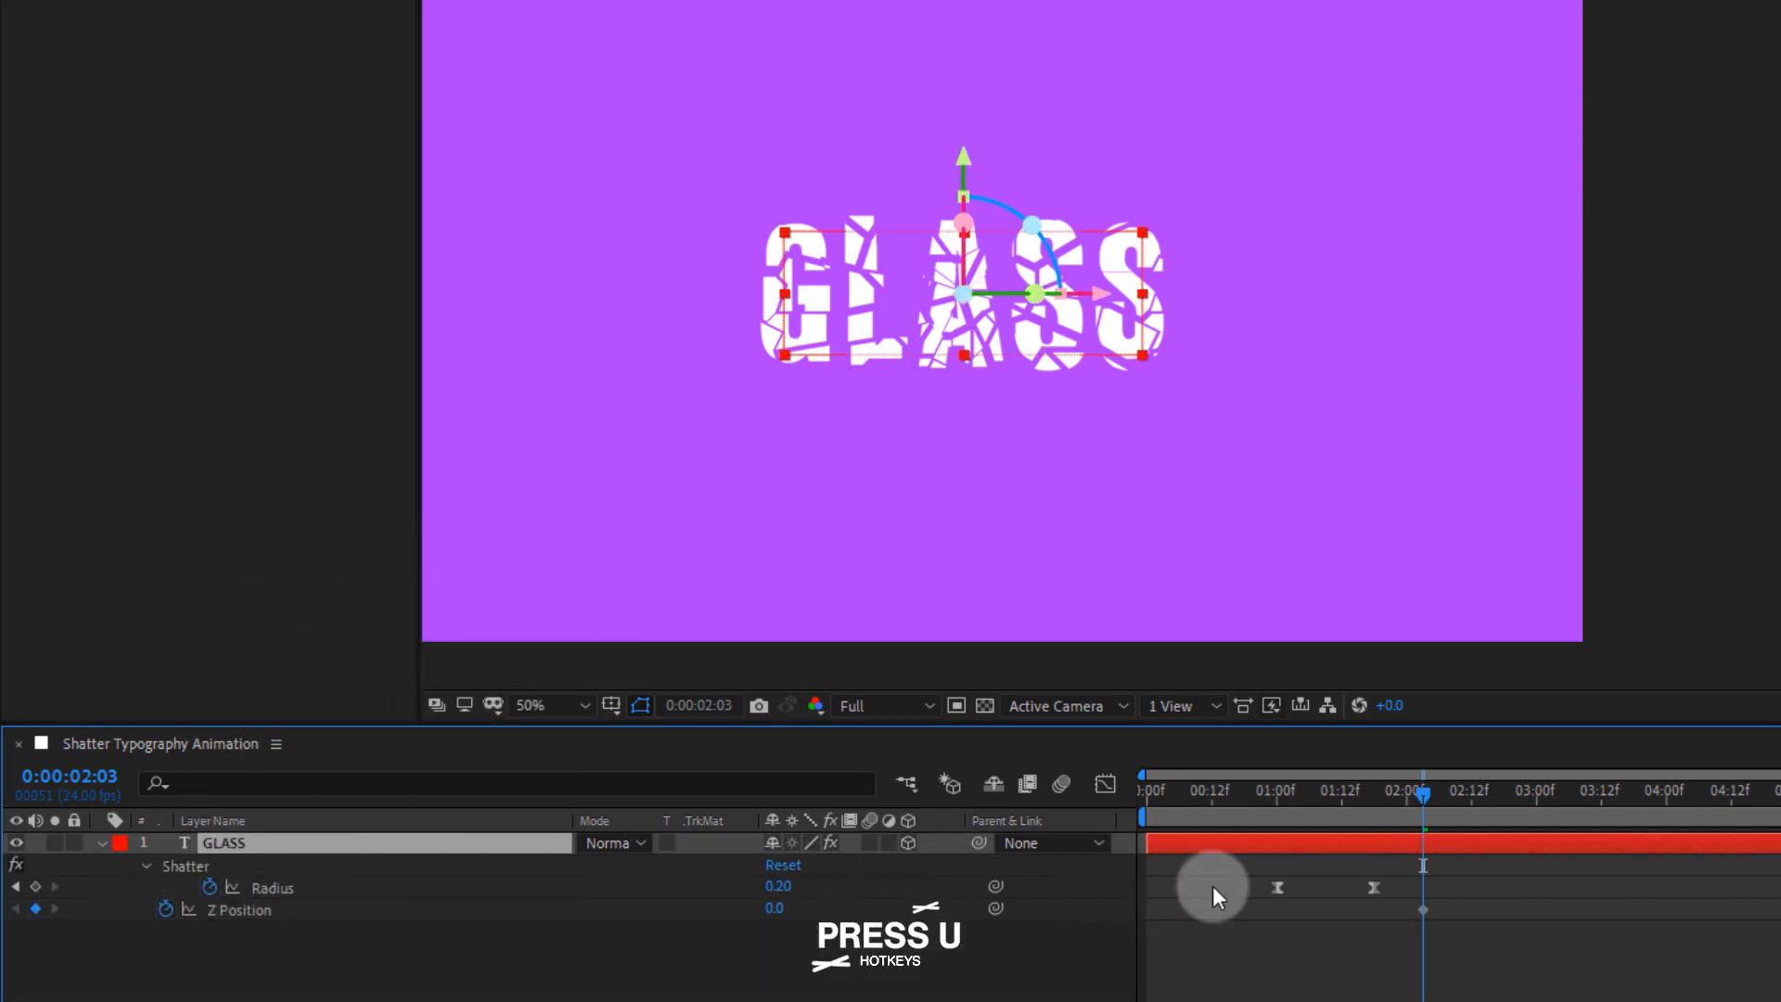
pyautogui.click(1422, 910)
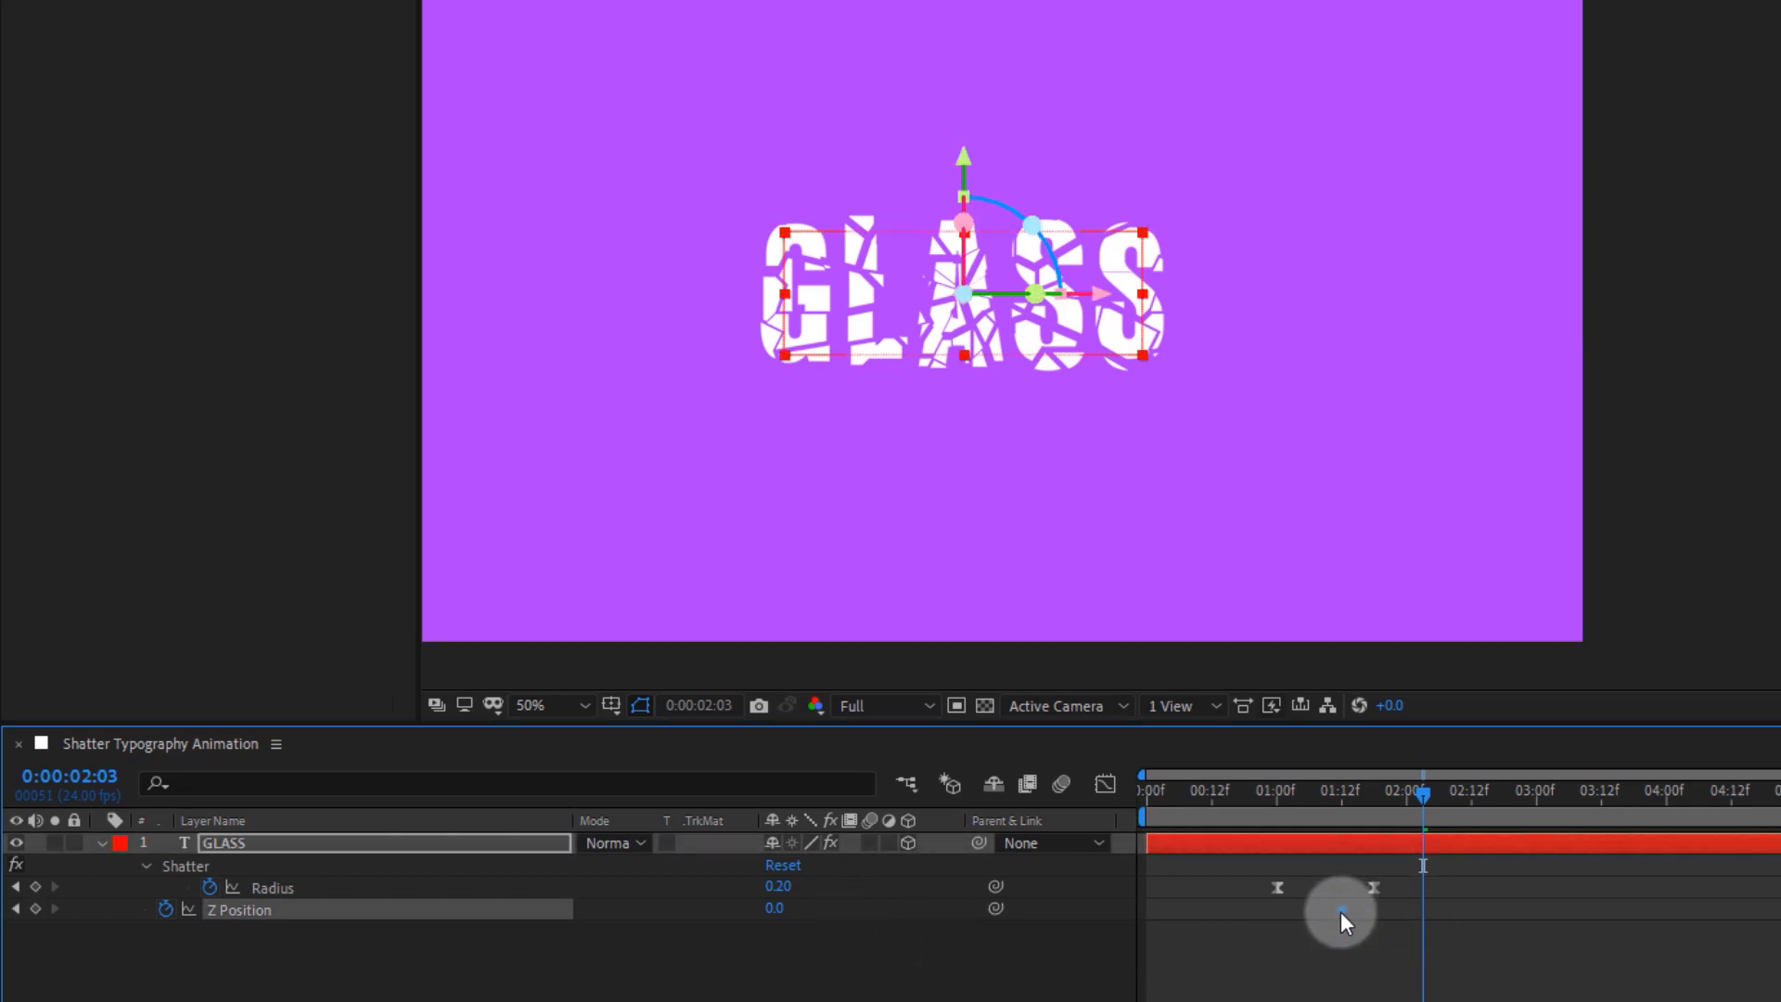
pyautogui.moveTo(1340, 911); pyautogui.dragTo(1337, 911)
# - Set the GLASS layer's Z Position to -2770 at frame 22 and preview the fall-off motion
pyautogui.click(1282, 804)
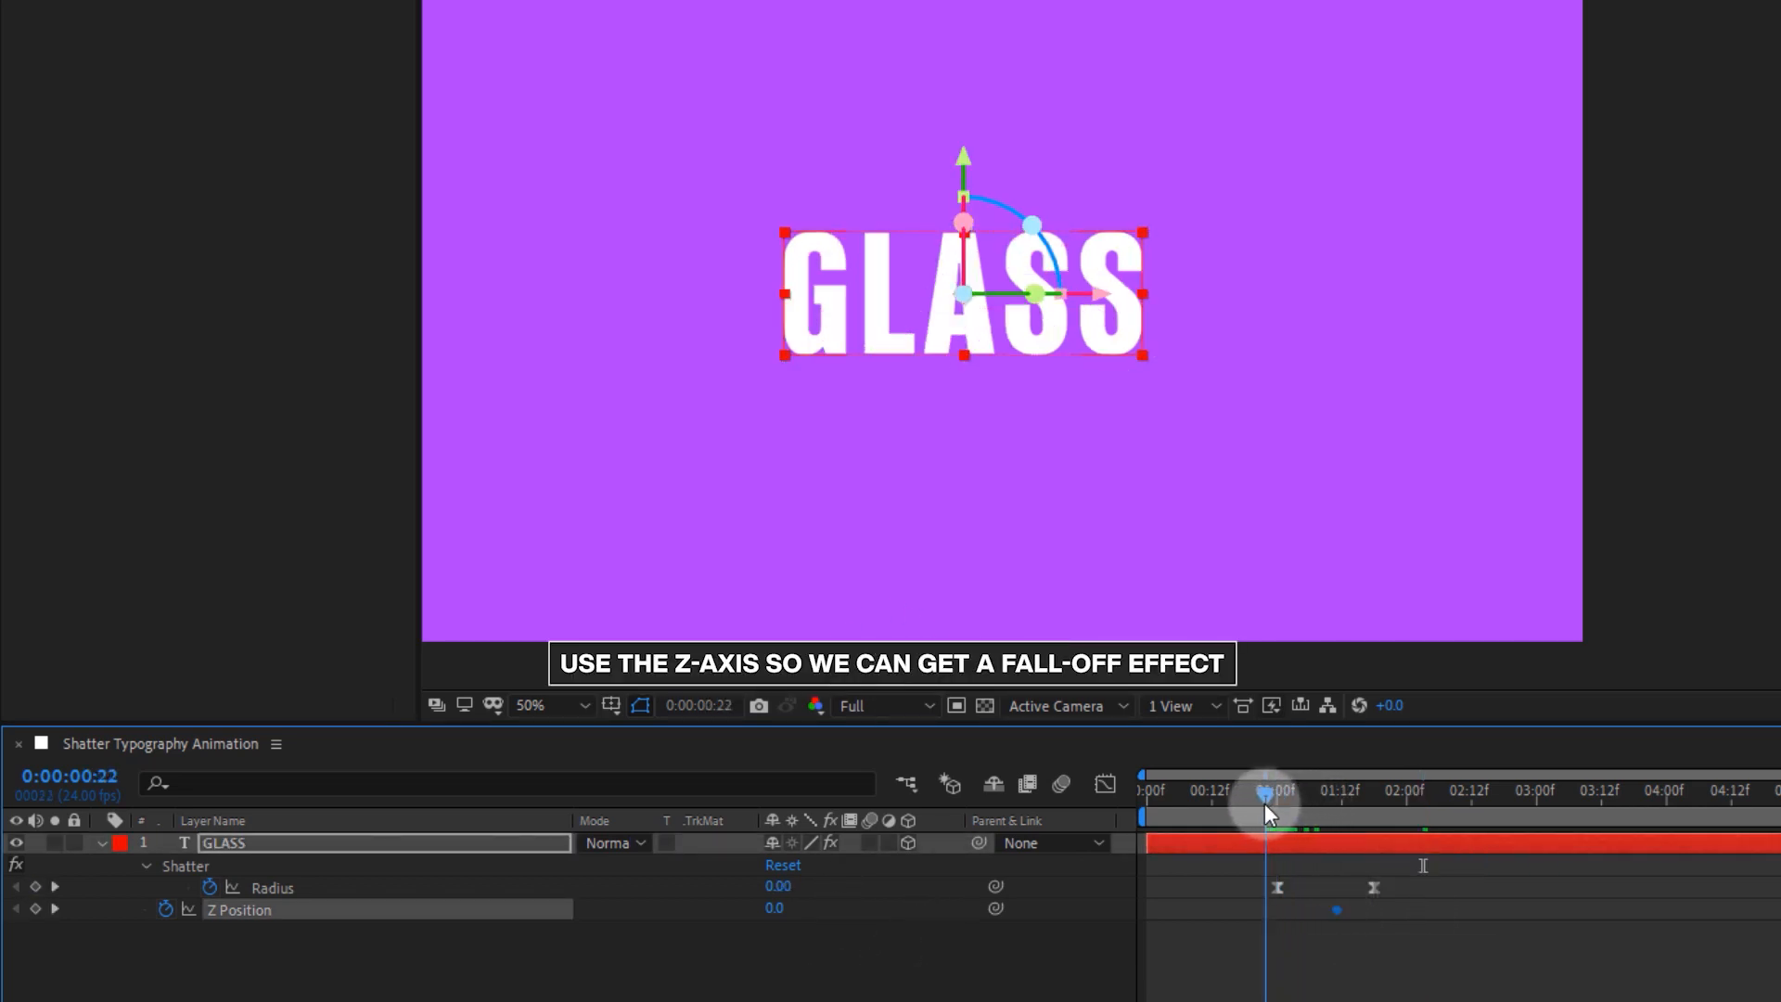
pyautogui.click(928, 920)
pyautogui.moveTo(776, 908); pyautogui.dragTo(609, 931)
pyautogui.moveTo(1105, 554); pyautogui.dragTo(1388, 556)
pyautogui.moveTo(821, 911); pyautogui.dragTo(627, 932)
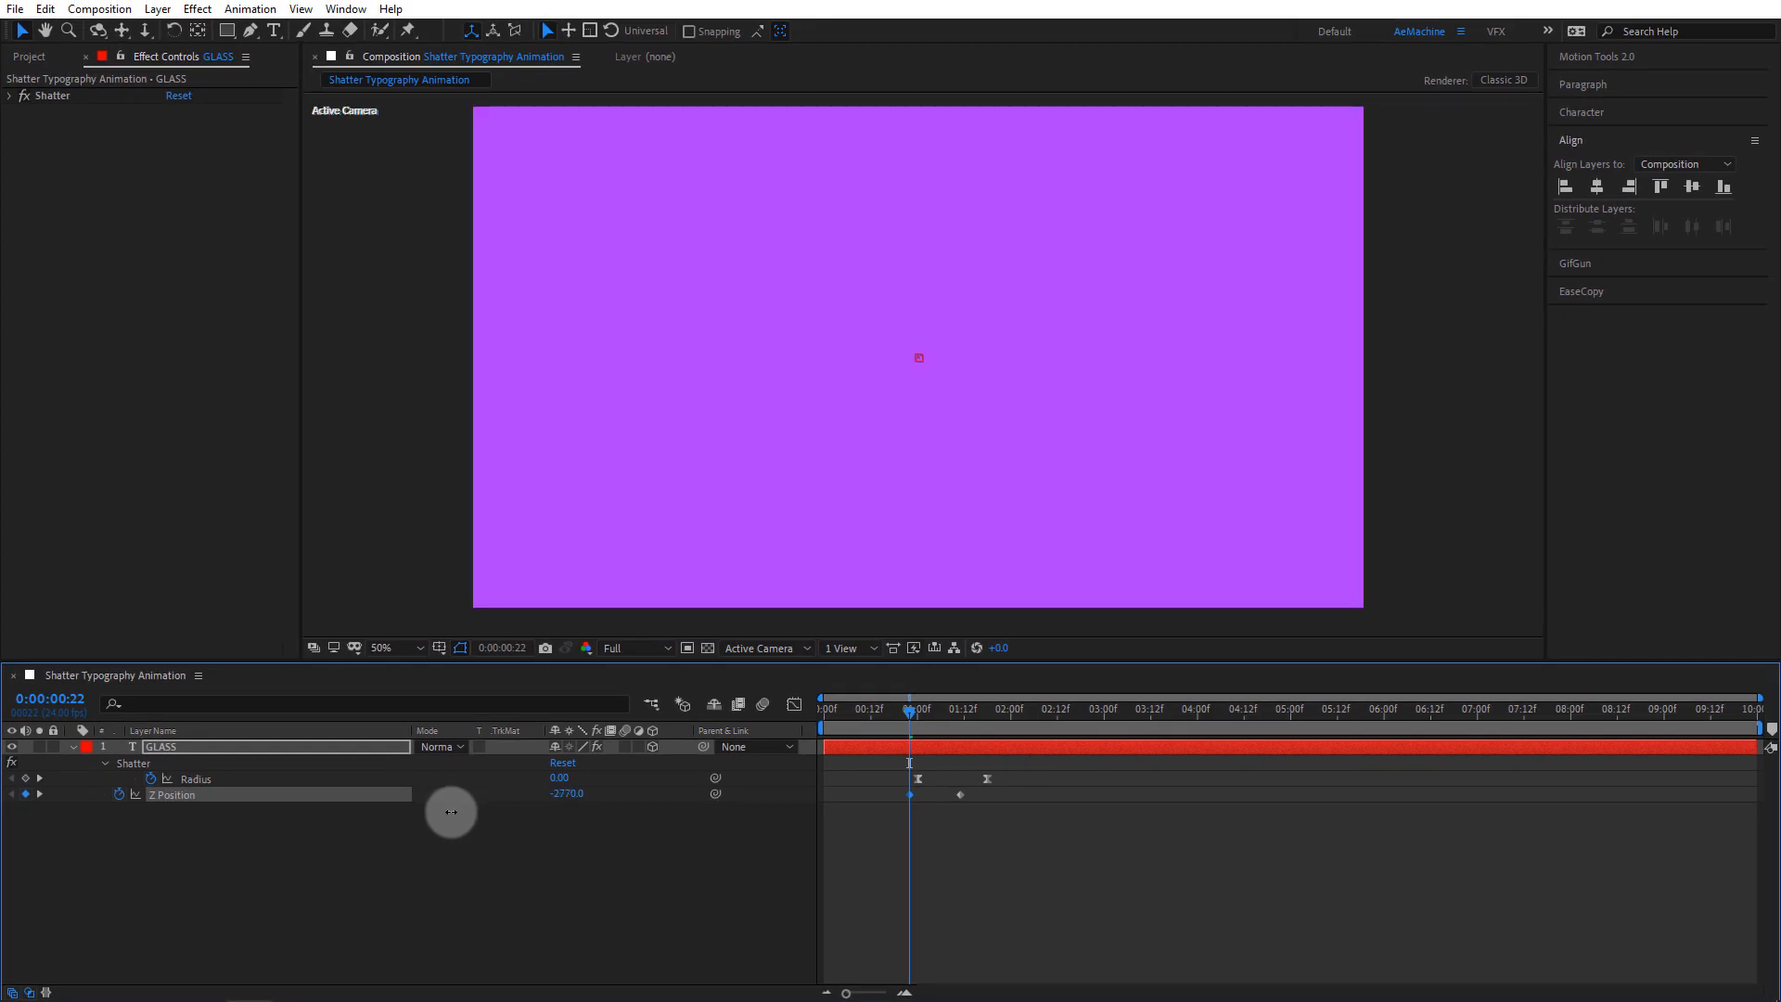
pyautogui.press('space')
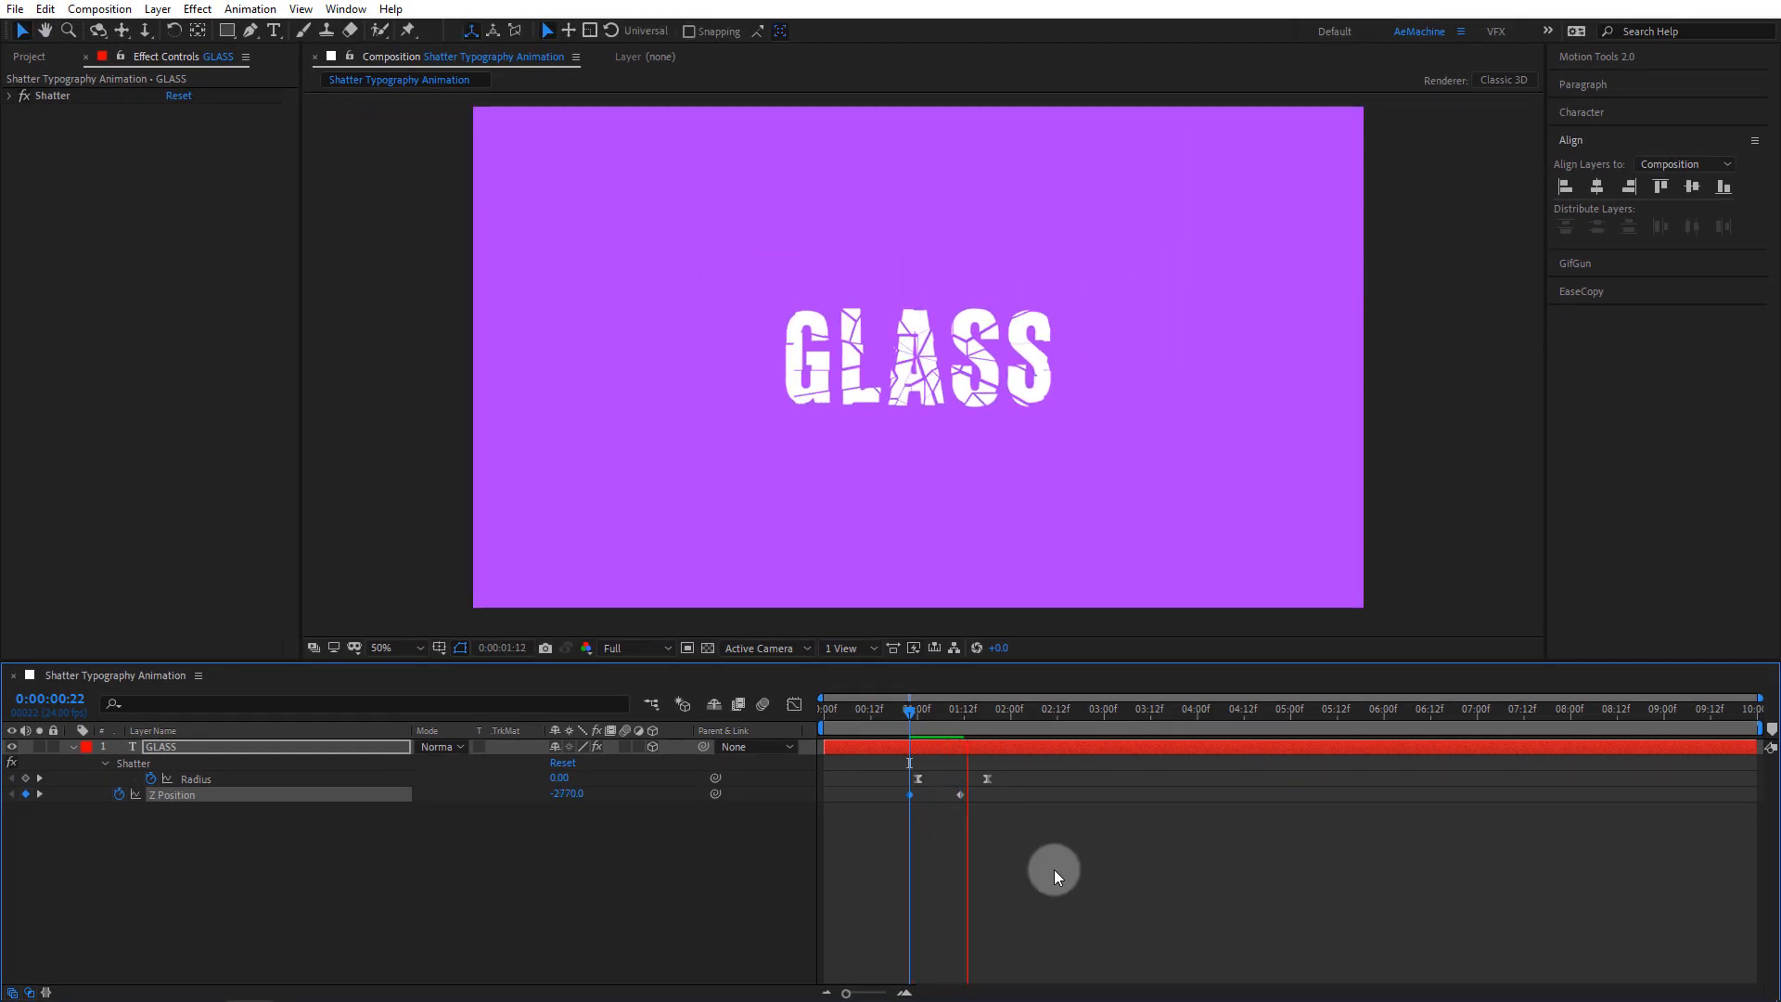
# - Easy-ease the Z Position keyframes, shape the value curve to rise fast and settle slowly, and preview the result
pyautogui.moveTo(987, 801); pyautogui.dragTo(941, 756)
pyautogui.press('F9')
pyautogui.click(795, 704)
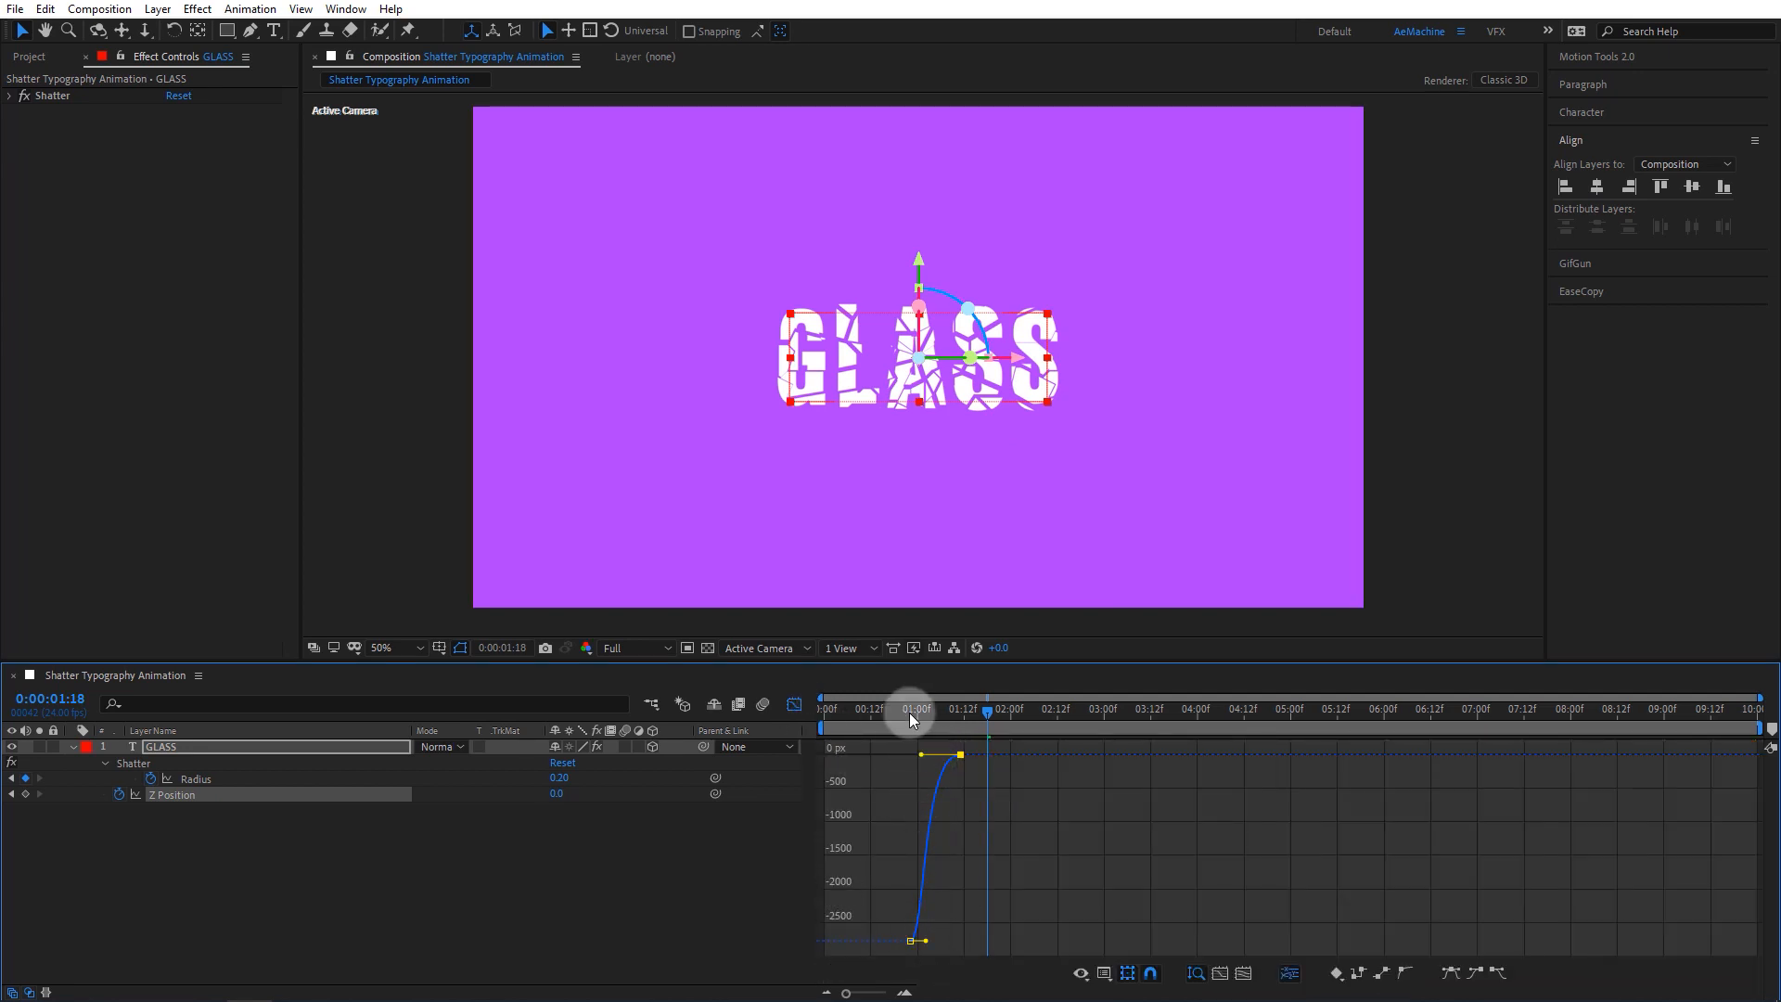
pyautogui.press('space')
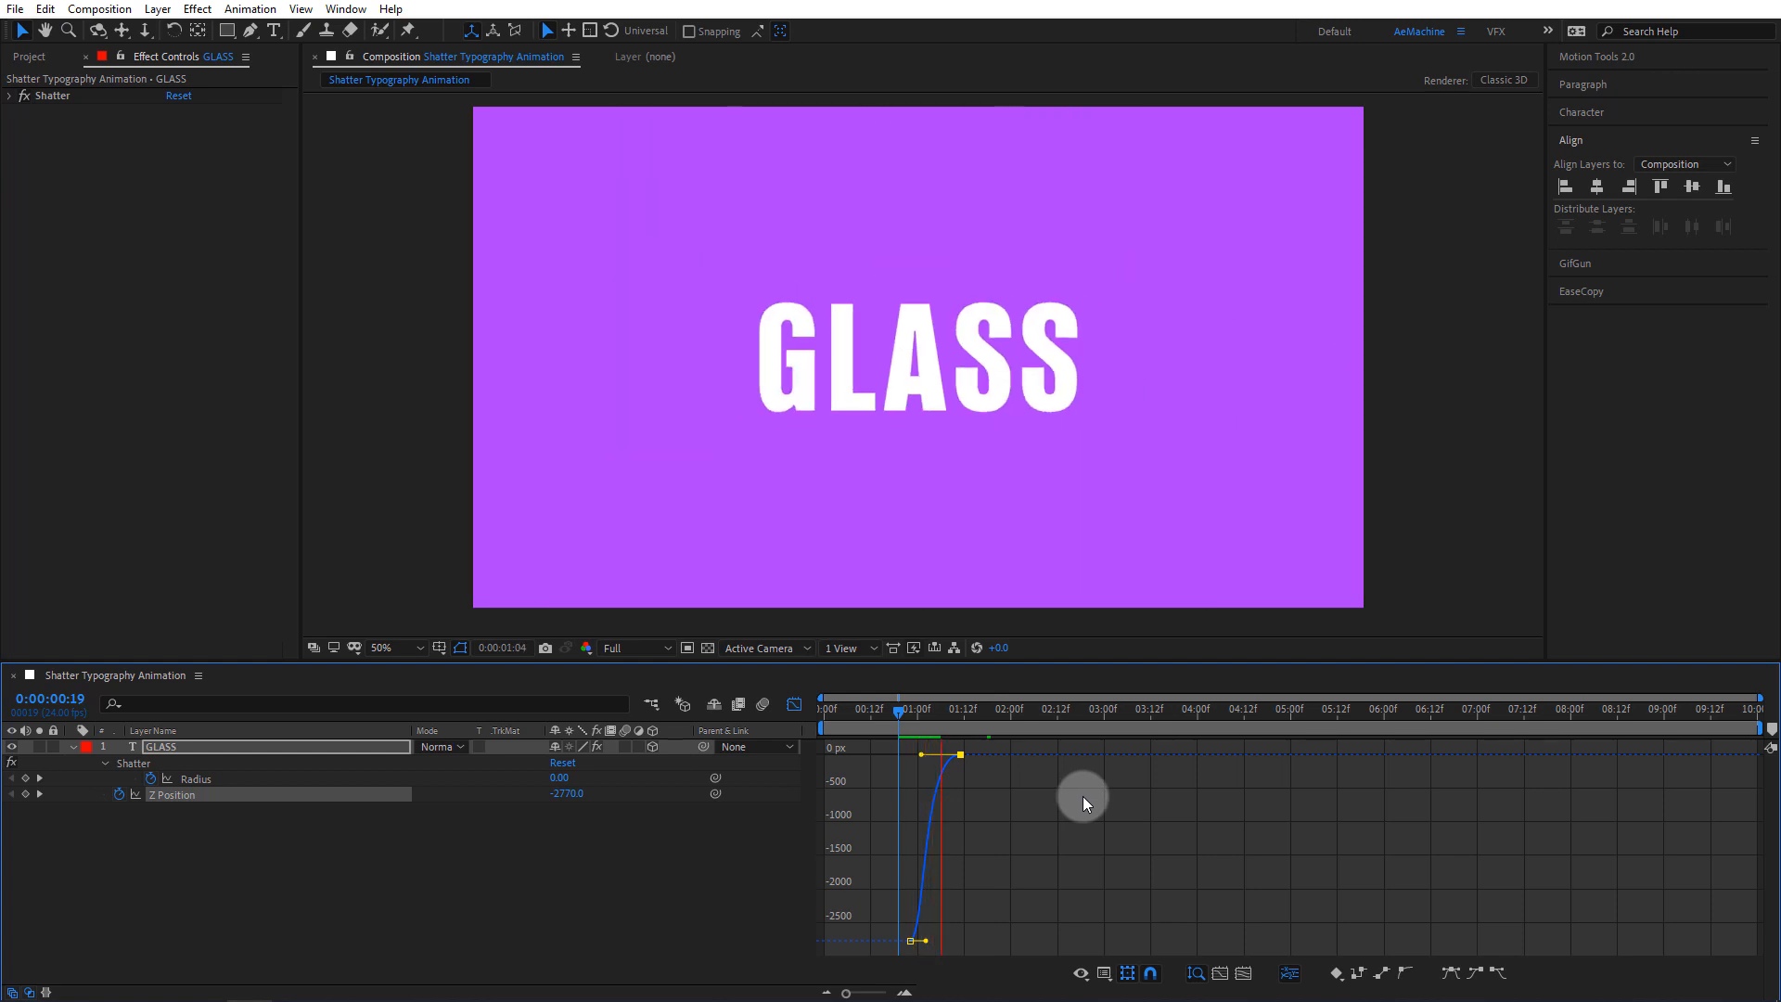
pyautogui.click(887, 711)
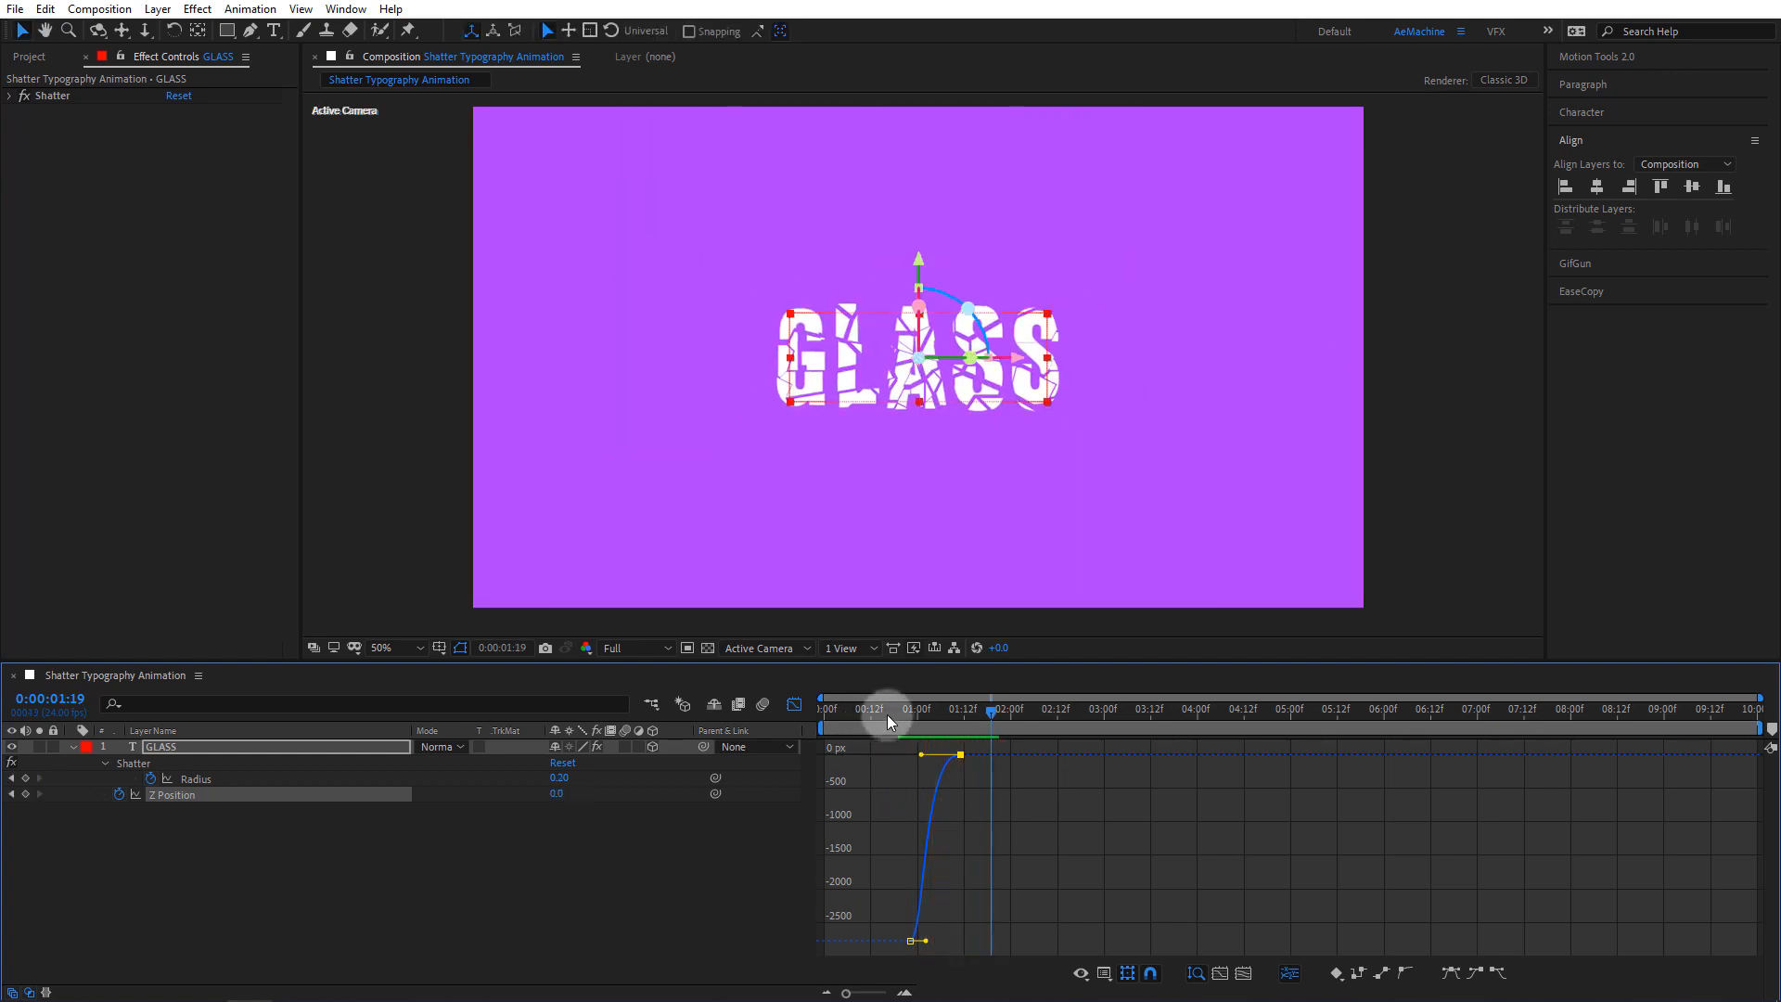
pyautogui.press('space')
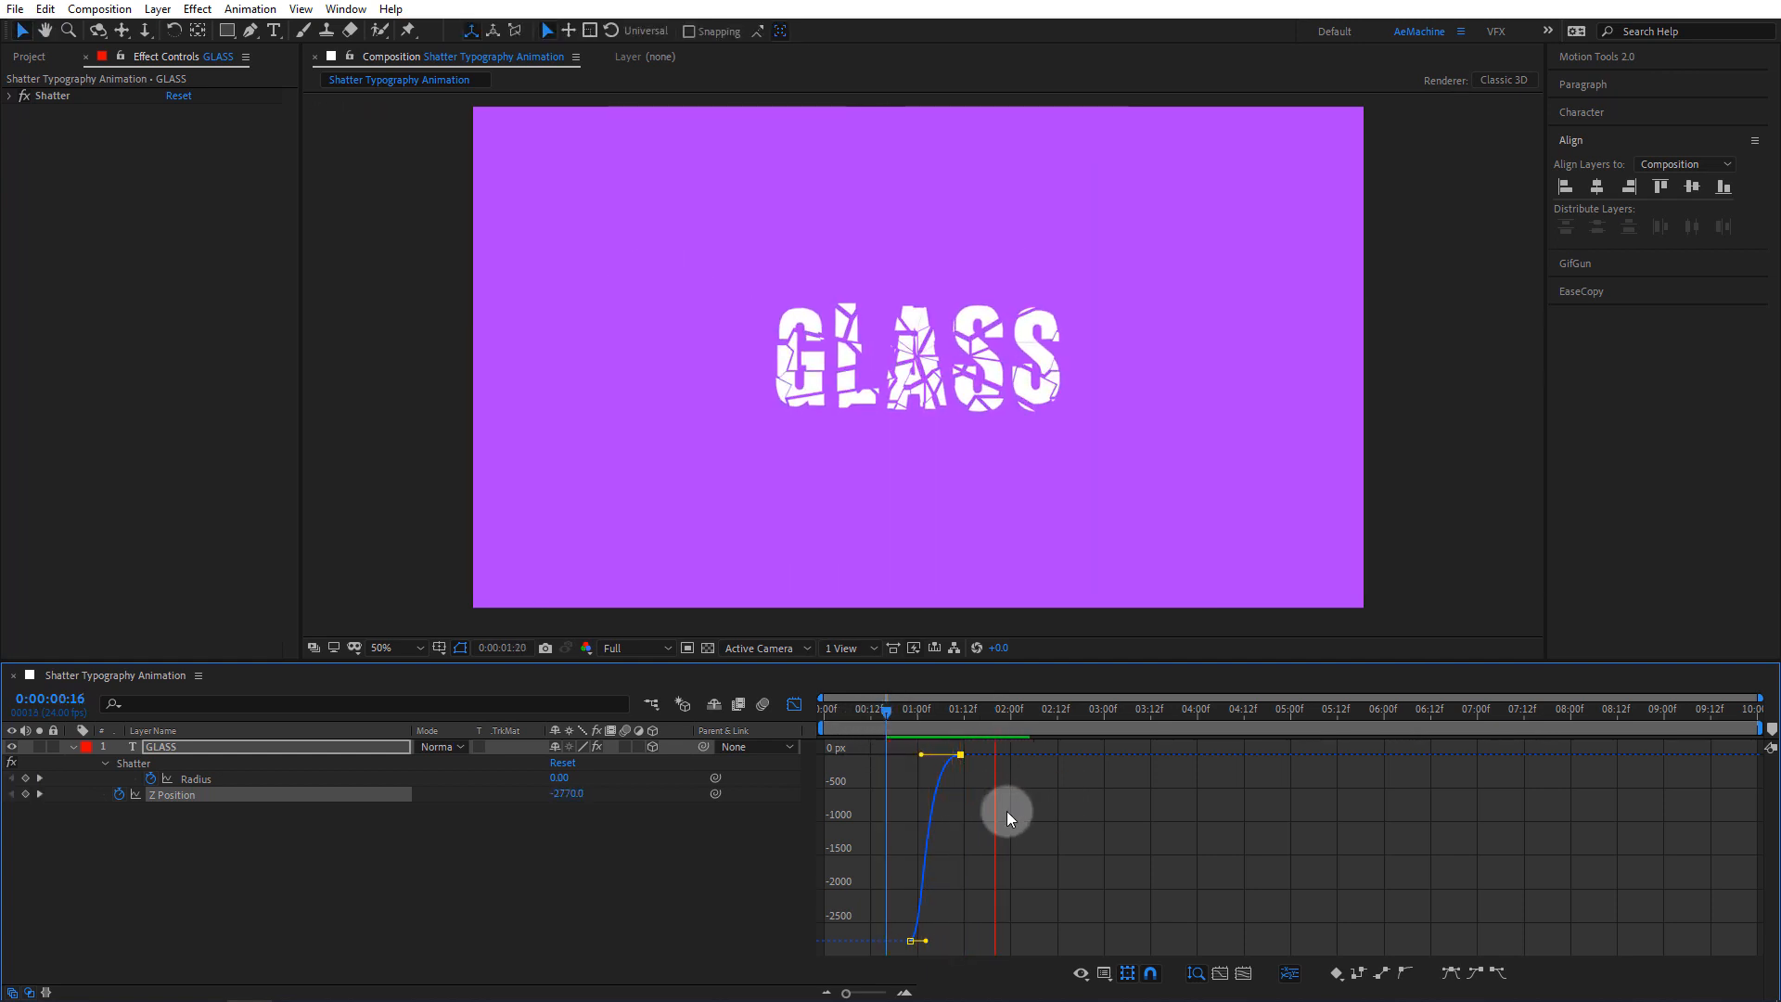
pyautogui.press('space')
# - Set the composition's motion blur samples per frame to 64
pyautogui.rightClick(124, 680)
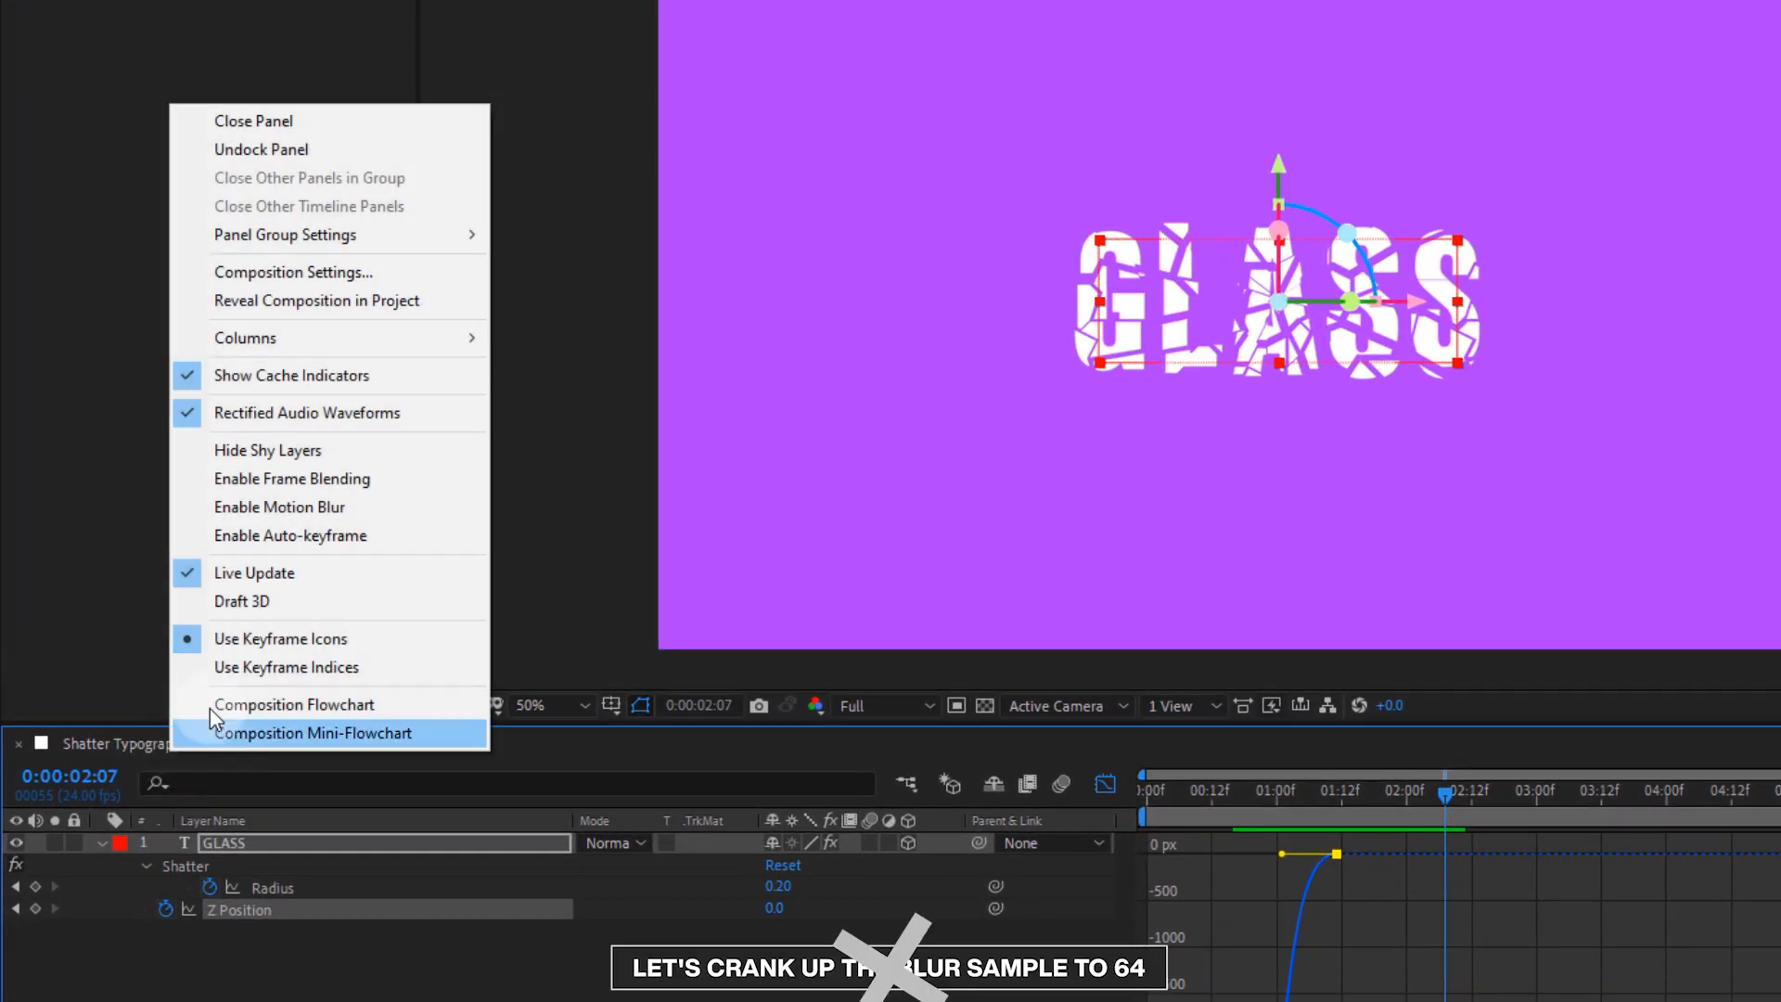
pyautogui.click(293, 272)
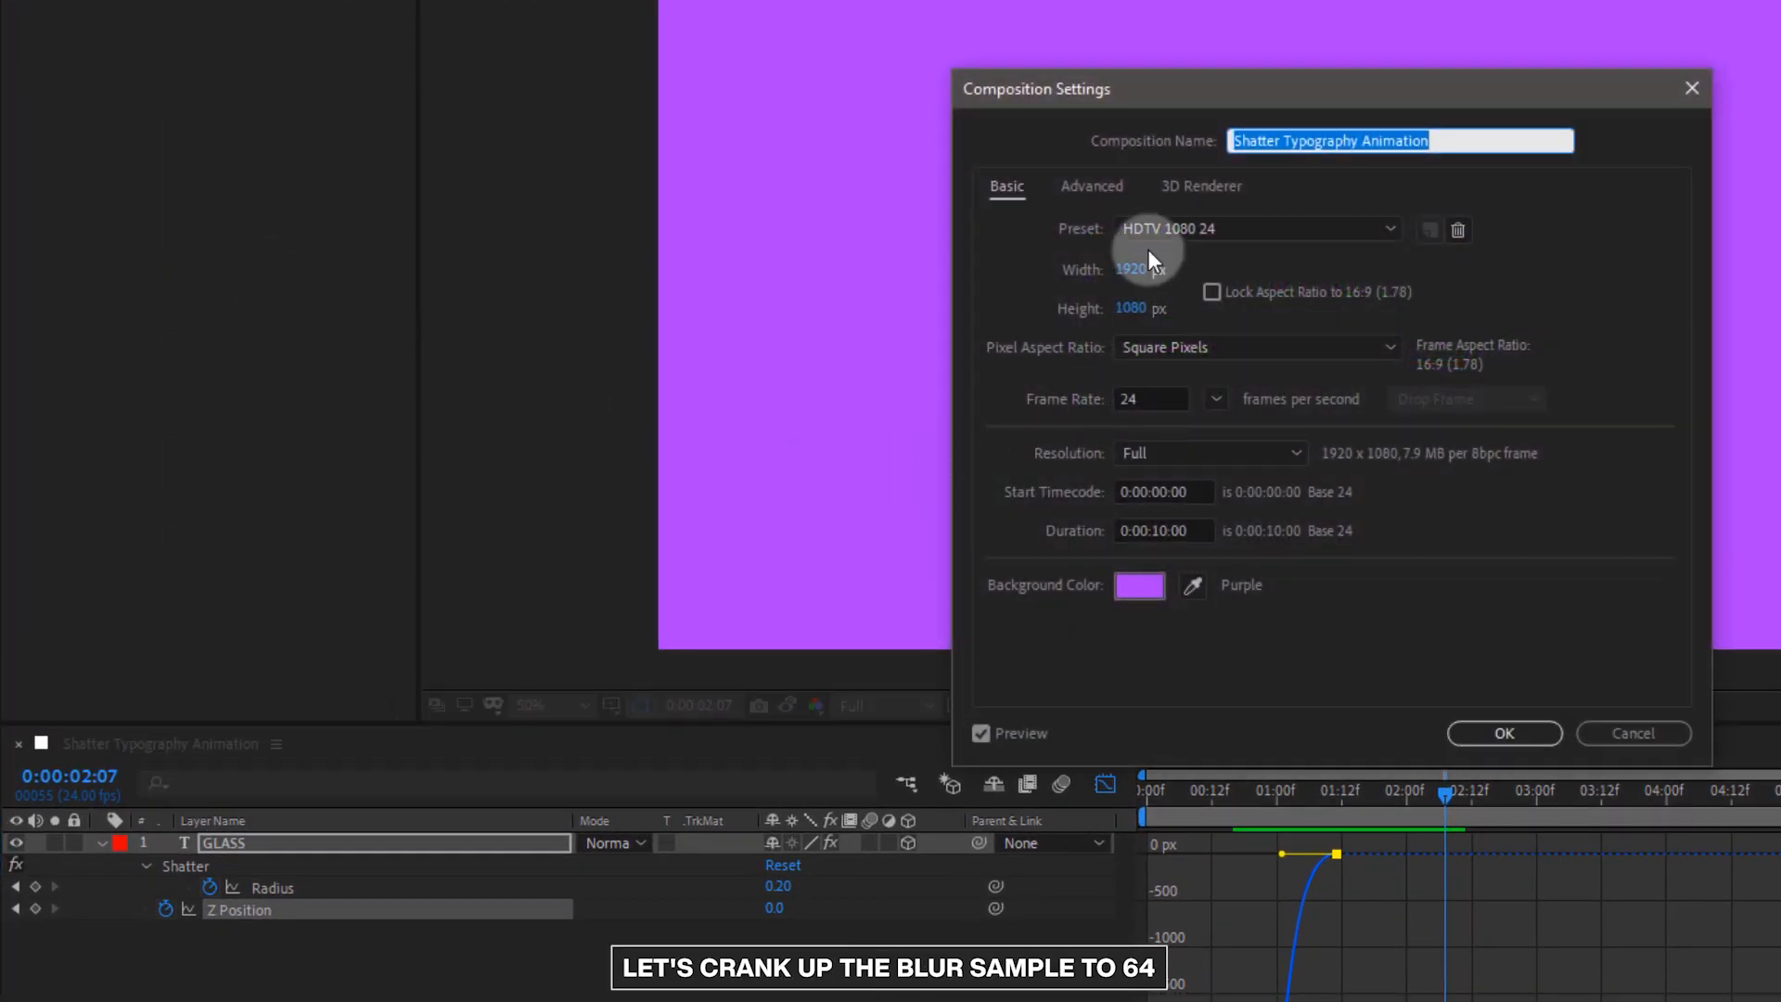
pyautogui.click(1095, 187)
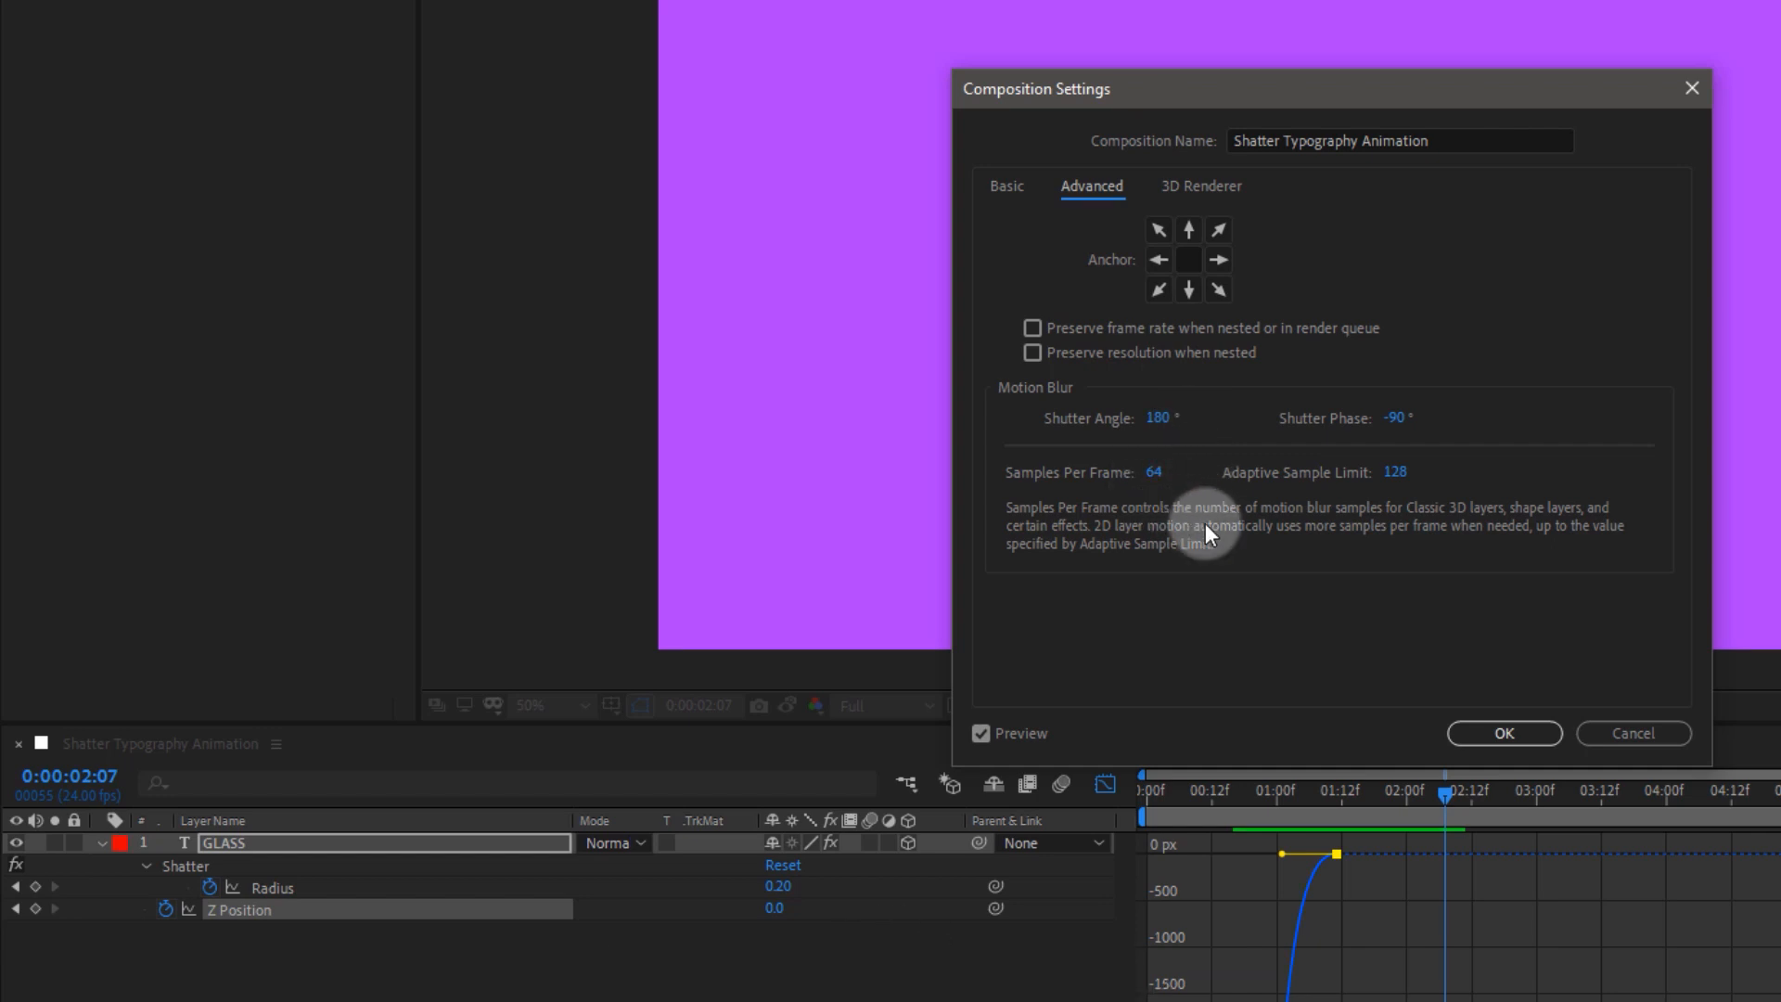
pyautogui.click(1501, 738)
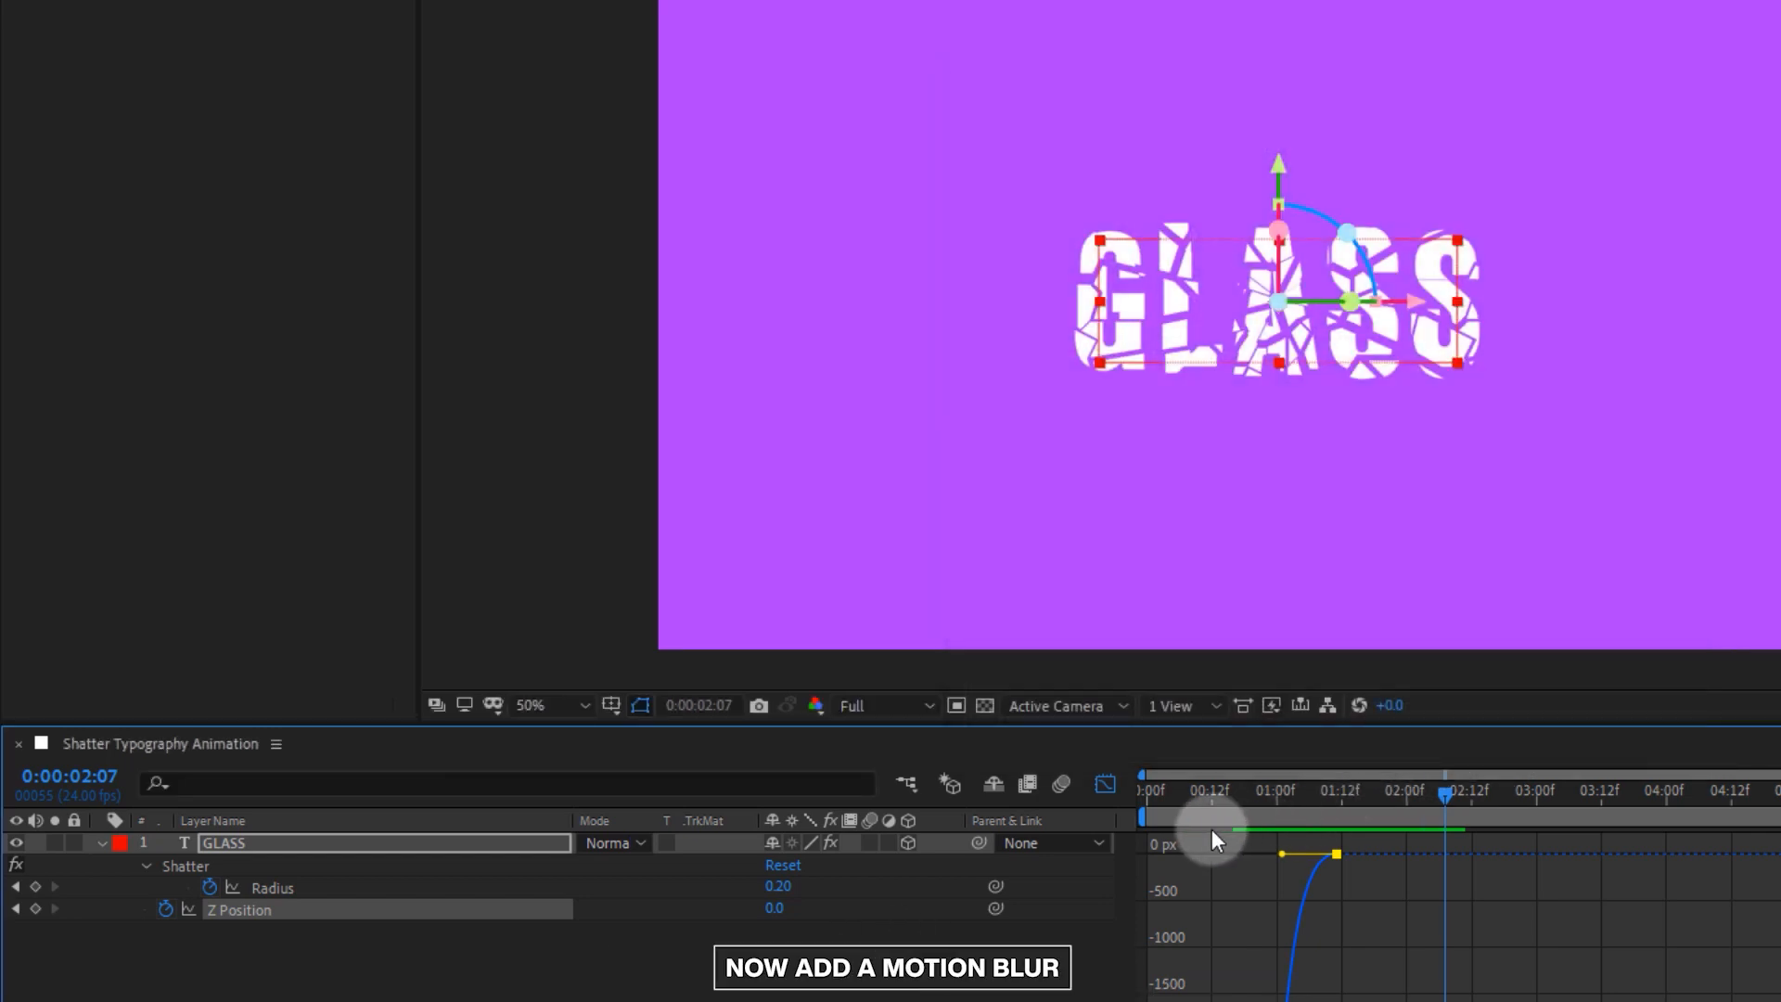
# - Enable motion blur for the GLASS layer and the composition, and preview the animation from 0:00:00:15
pyautogui.click(1100, 790)
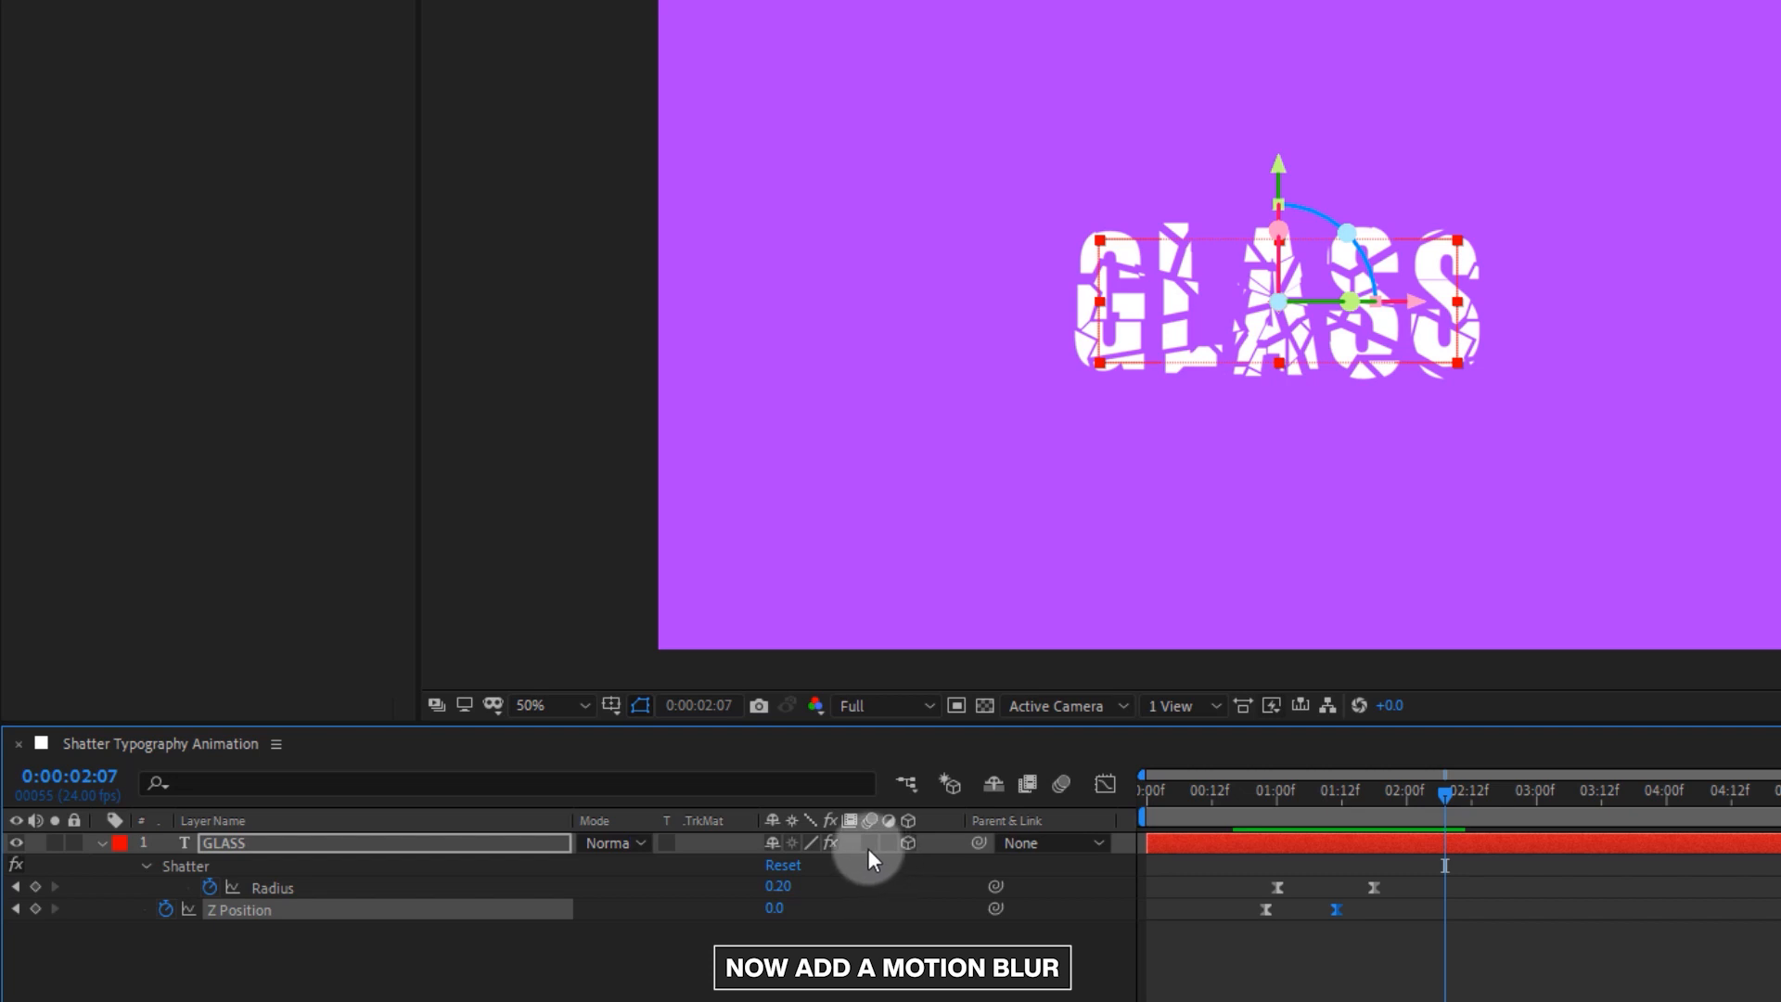
pyautogui.click(870, 847)
pyautogui.click(1061, 783)
pyautogui.click(1228, 794)
pyautogui.click(1278, 907)
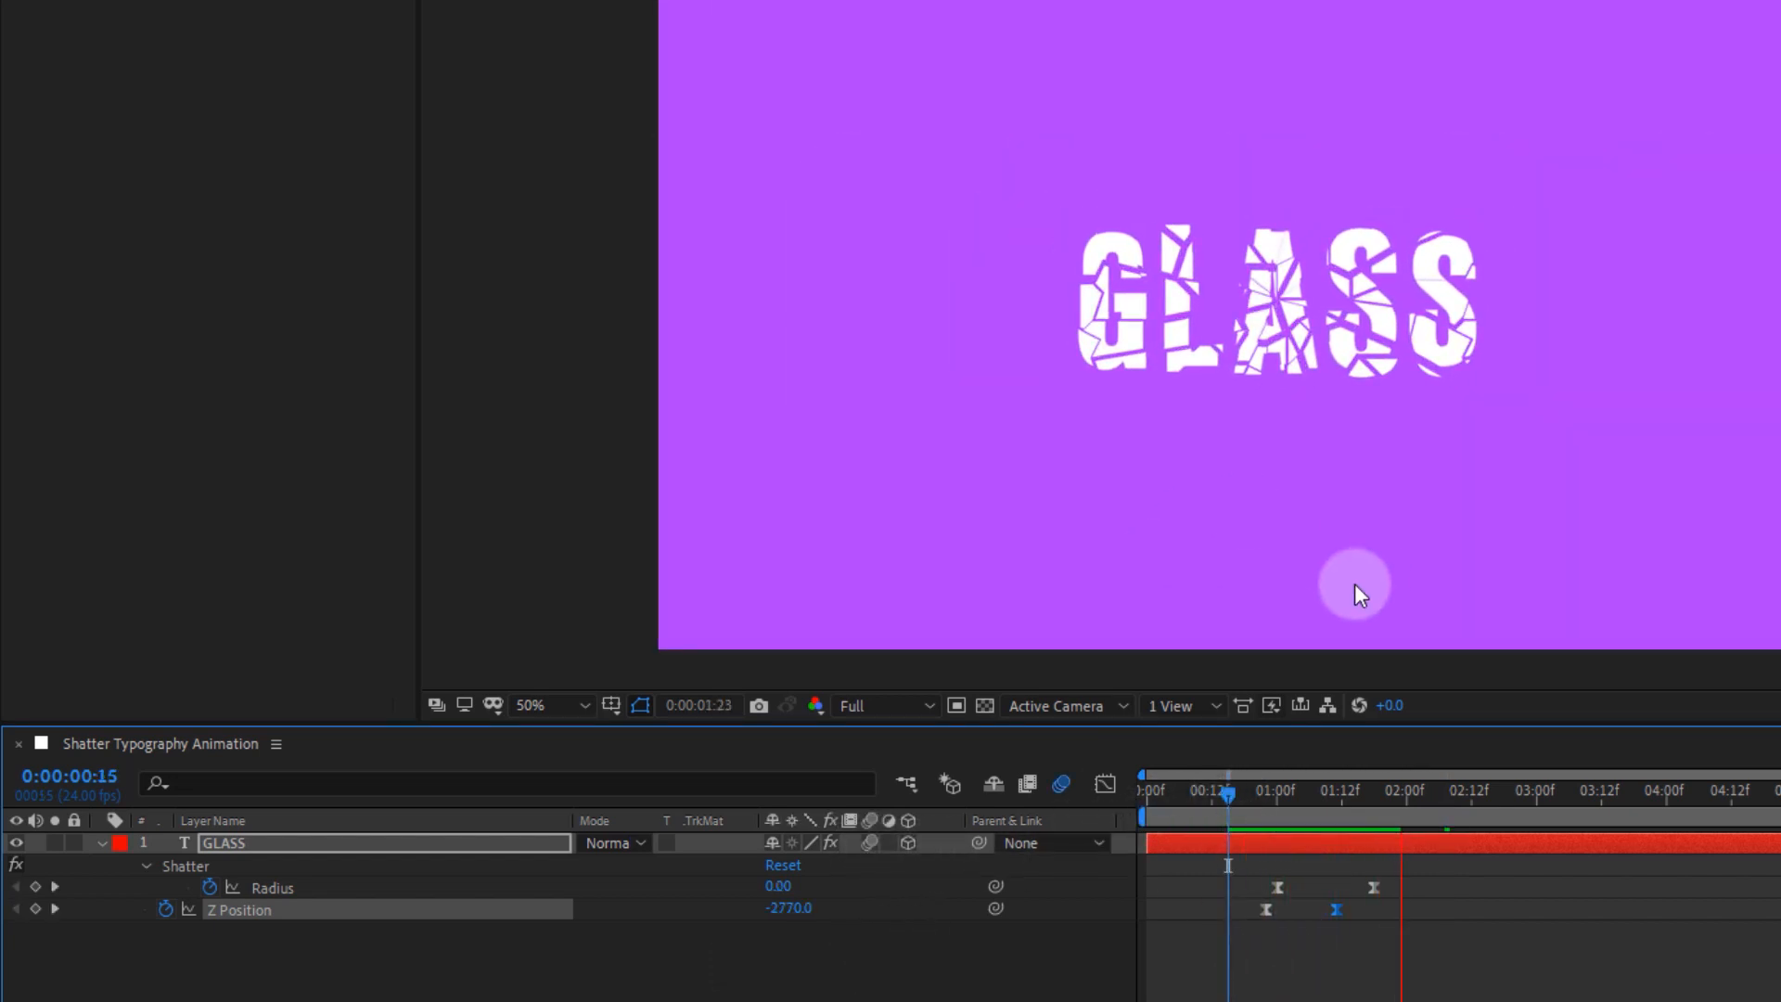
pyautogui.press('space')
# - Lower the preview resolution to Half and apply the Drop Shadow effect to the GLASS layer
pyautogui.click(870, 709)
pyautogui.click(877, 806)
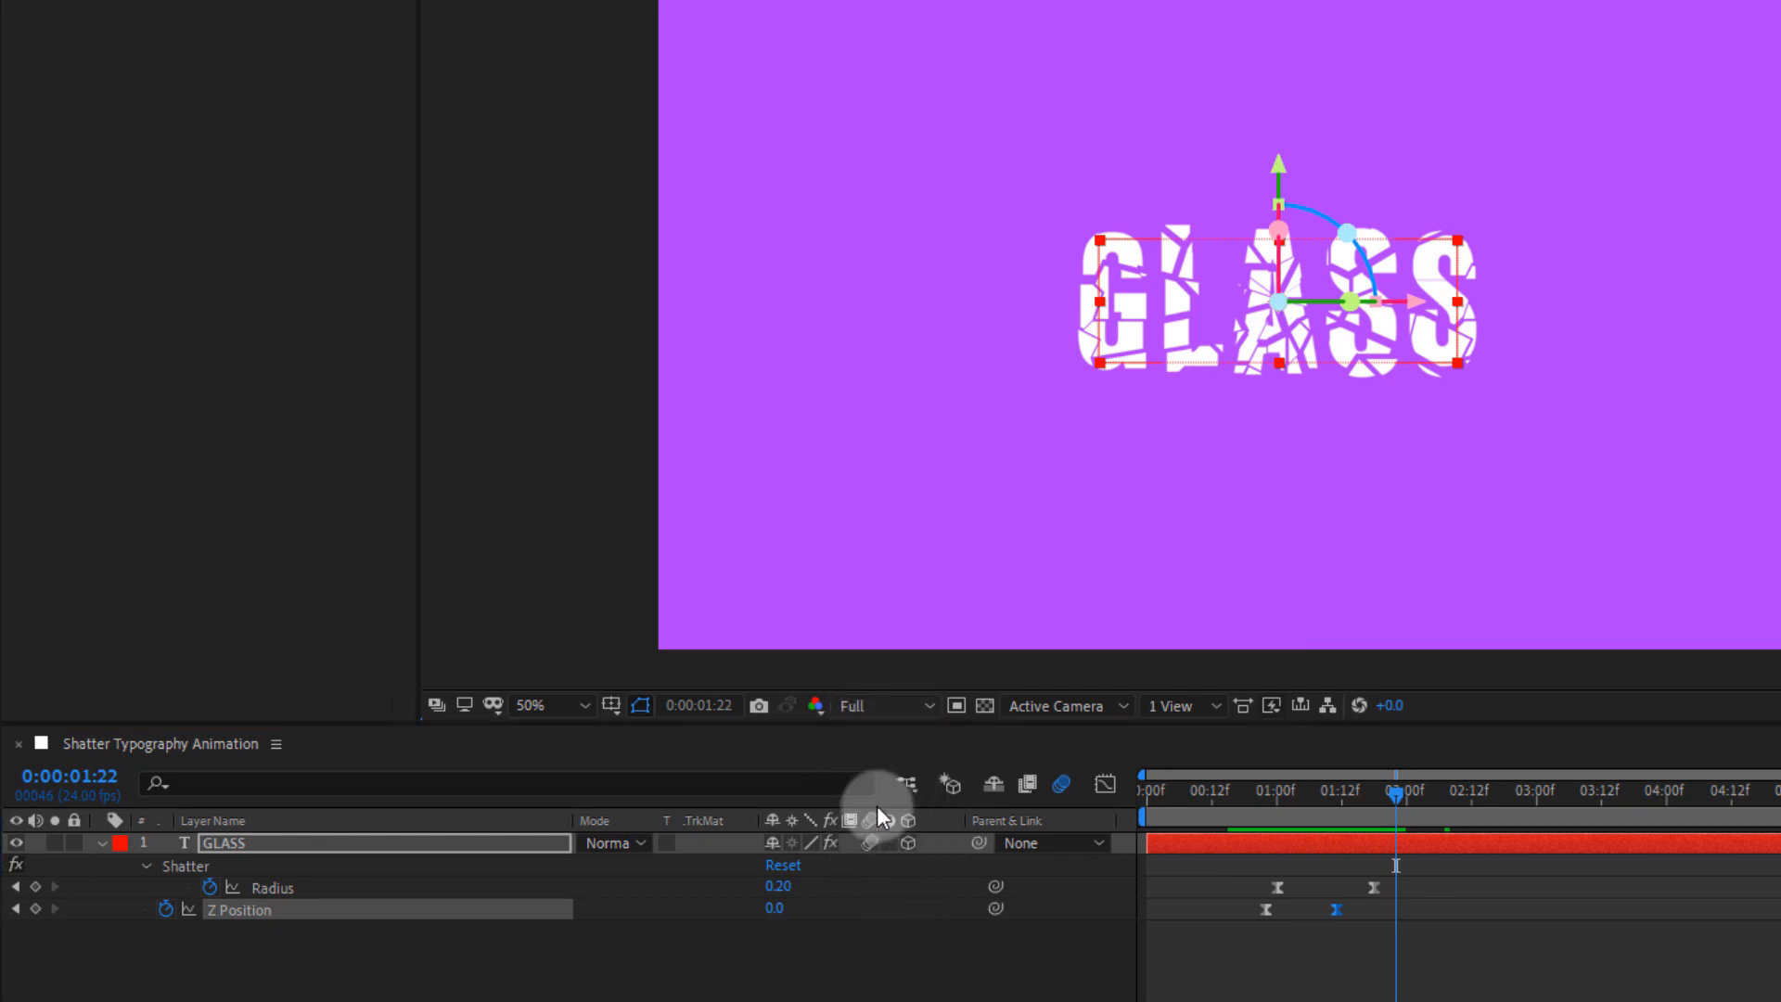
pyautogui.click(327, 843)
pyautogui.hotkey('ctrl', 'space')
pyautogui.write('drop')
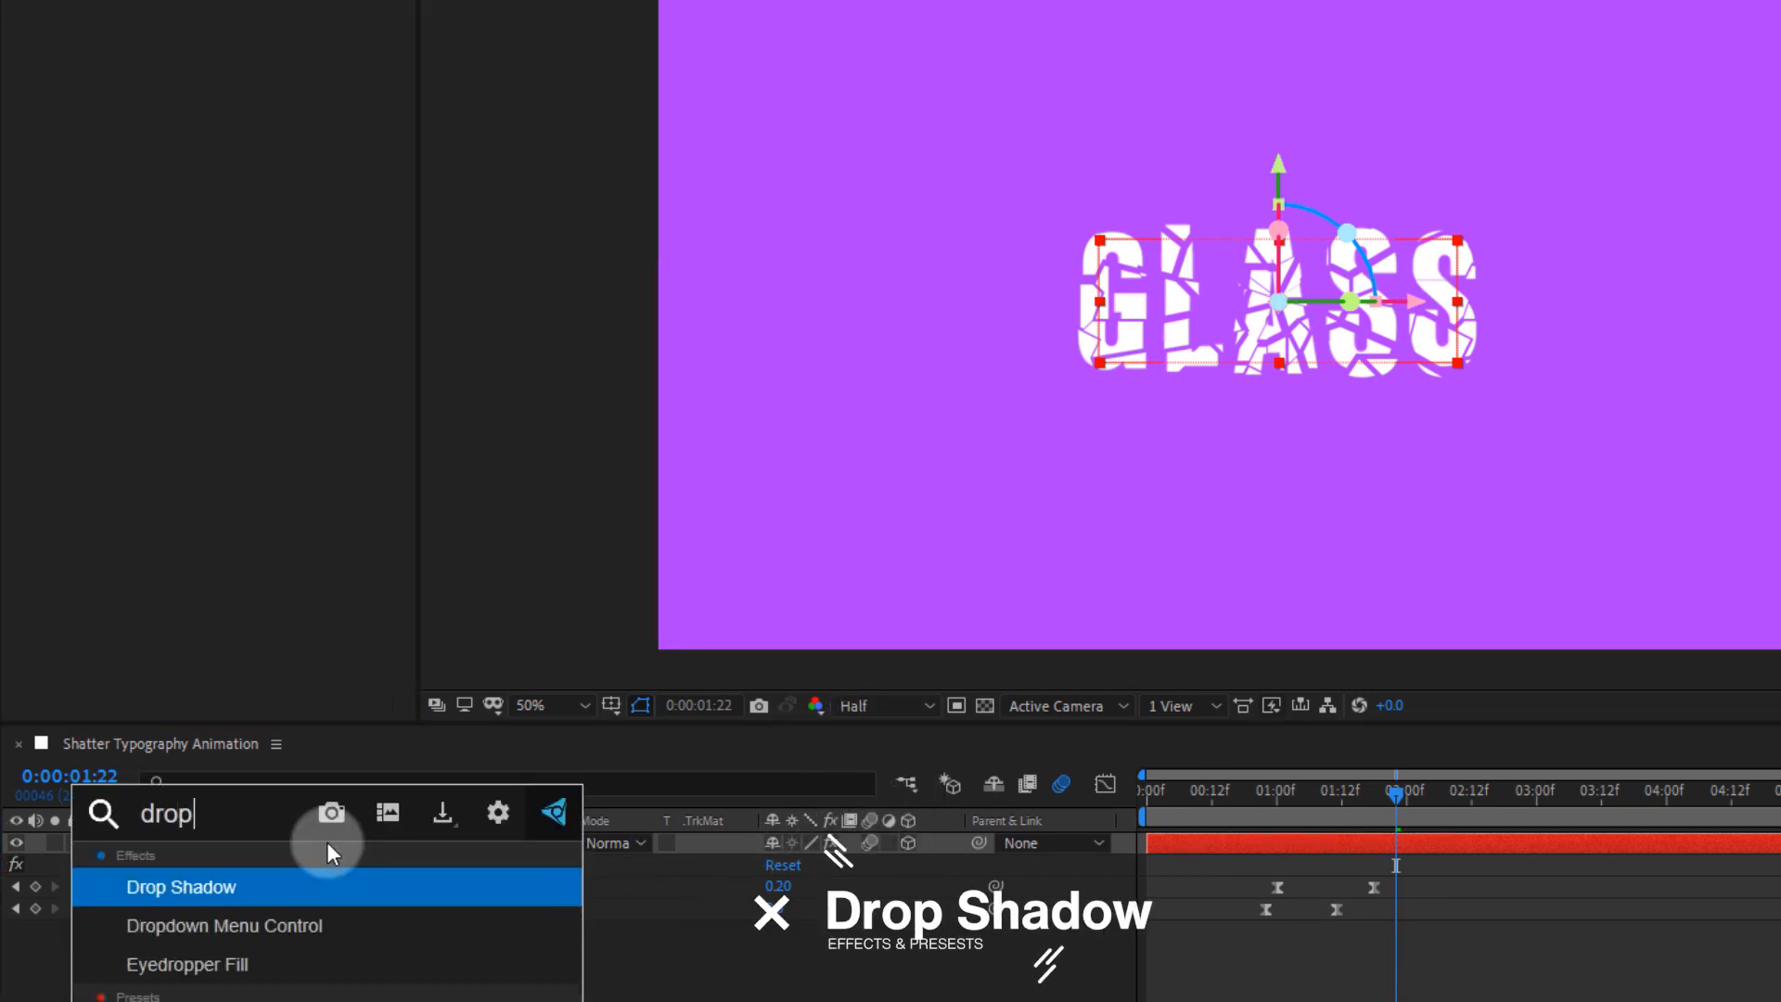
pyautogui.press('Return')
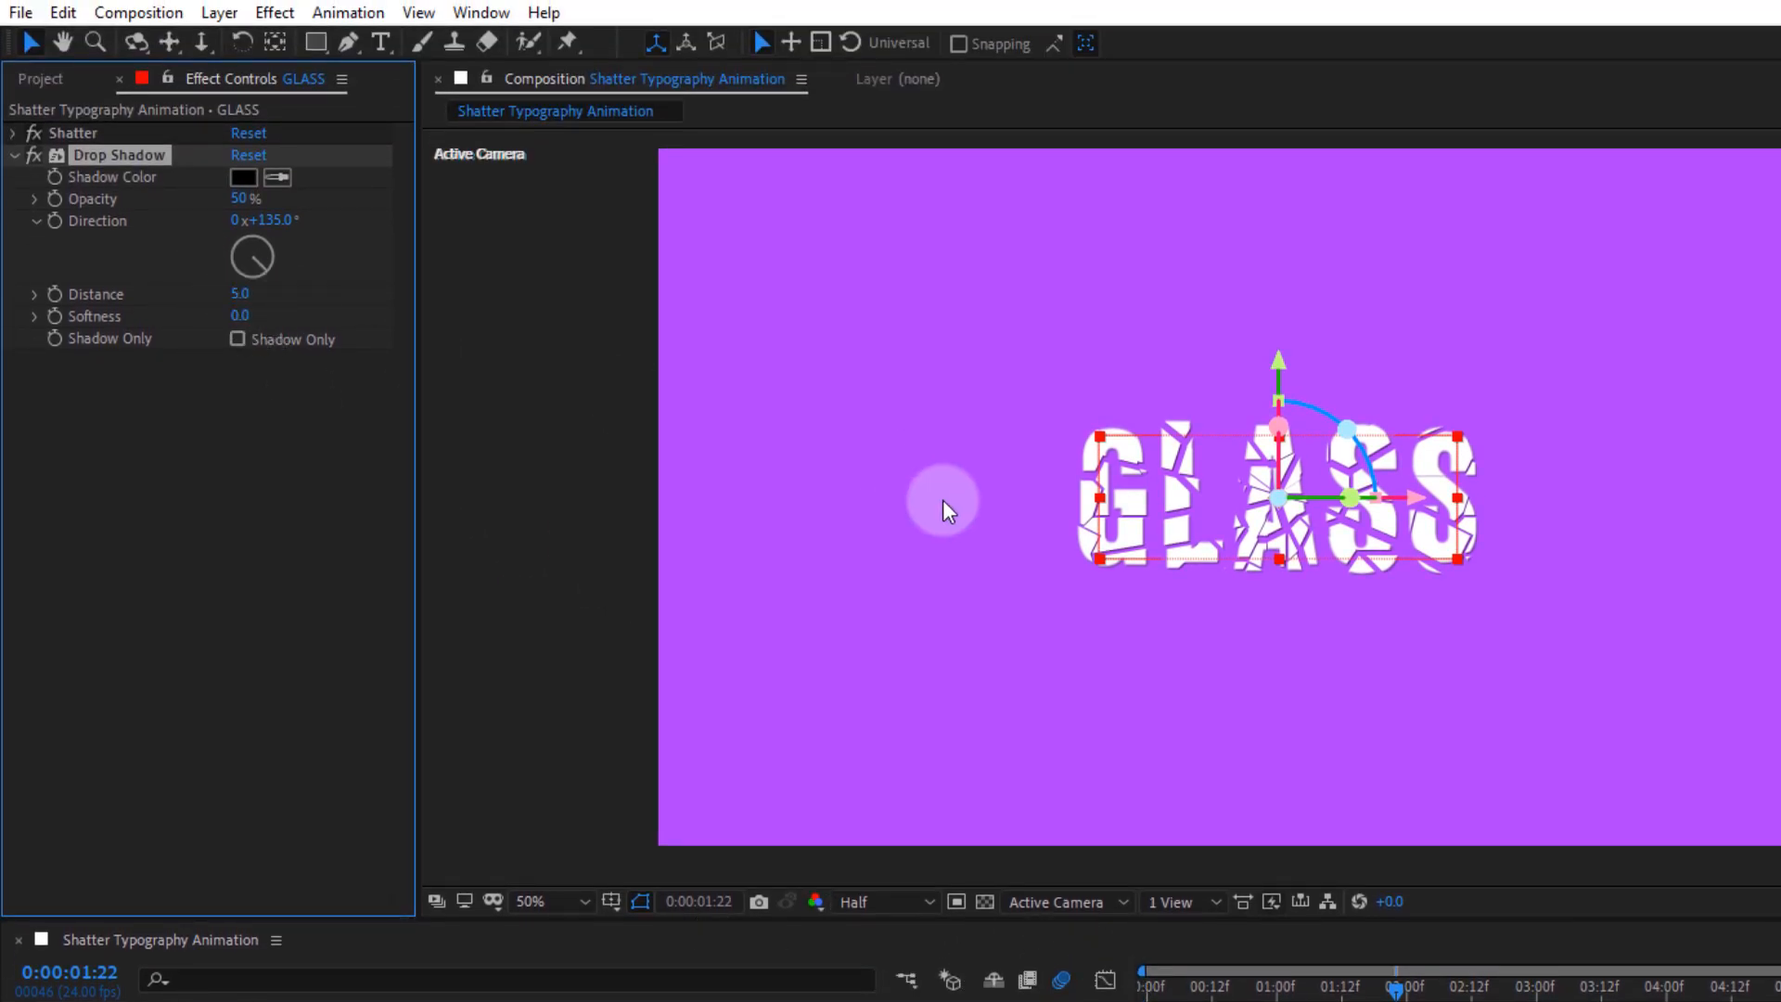
# - Set the Drop Shadow's direction to 148° and softness to 13, with the preview resolution at Full
pyautogui.scroll(2, 1055, 577)
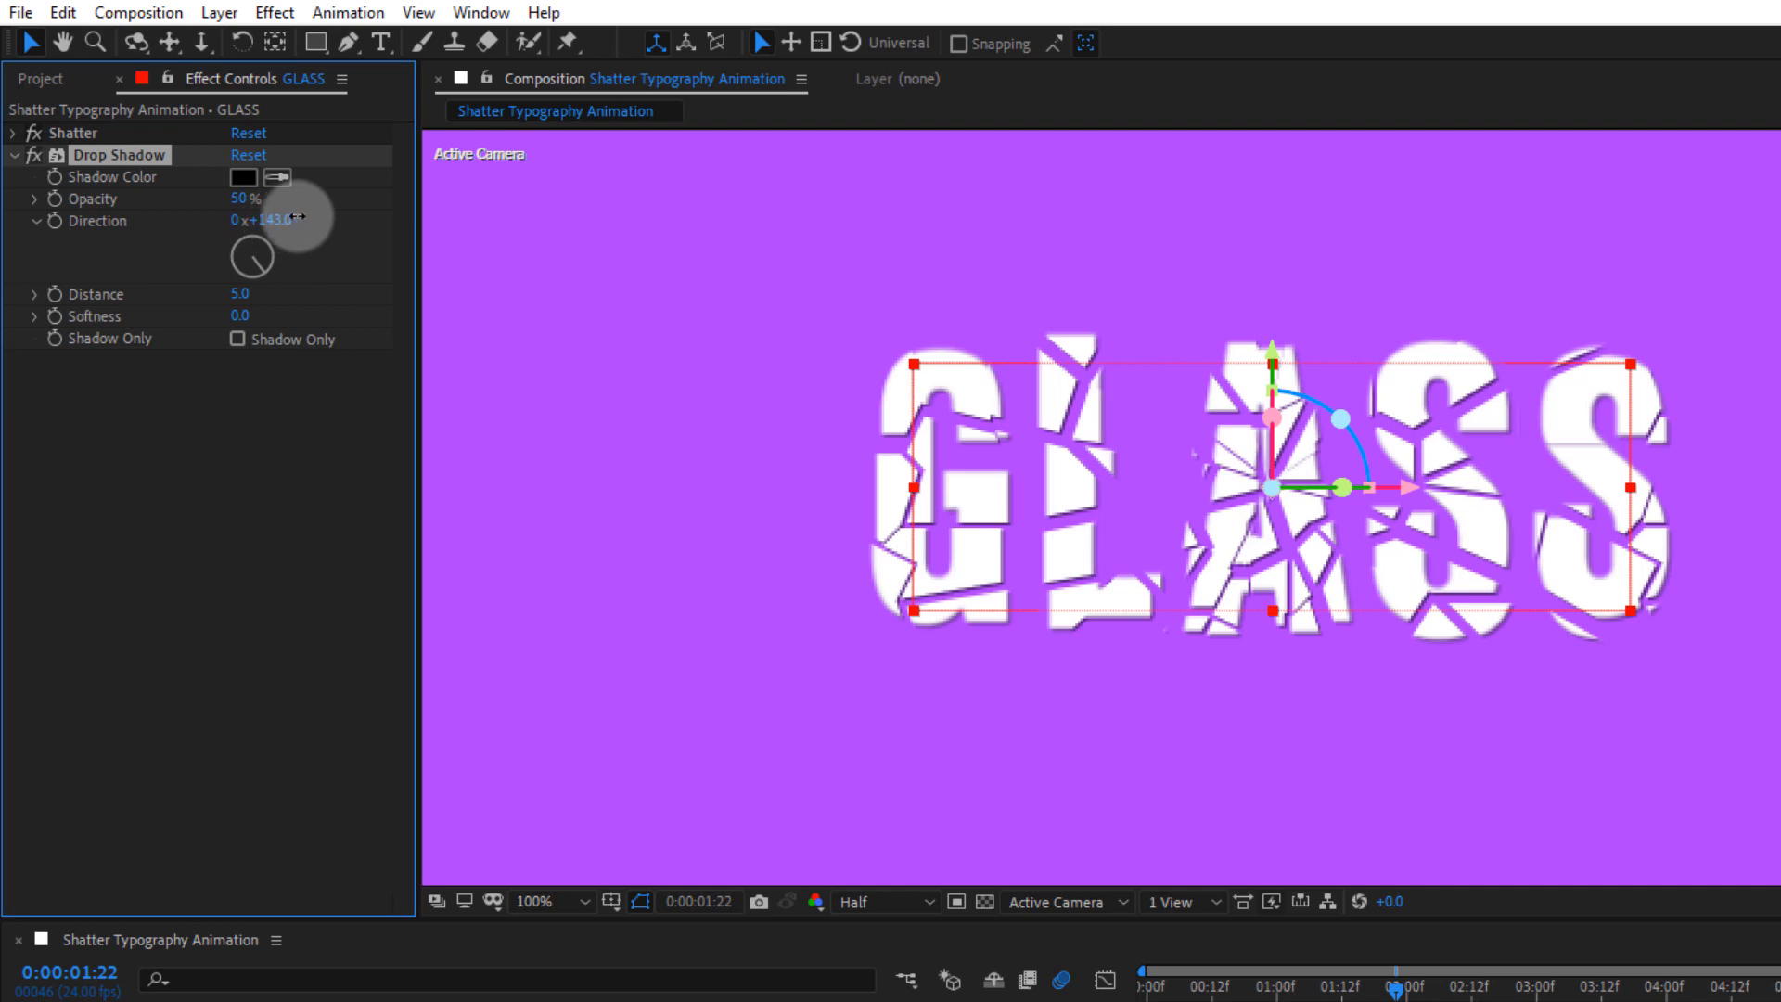
pyautogui.moveTo(297, 216); pyautogui.dragTo(318, 223)
pyautogui.click(863, 904)
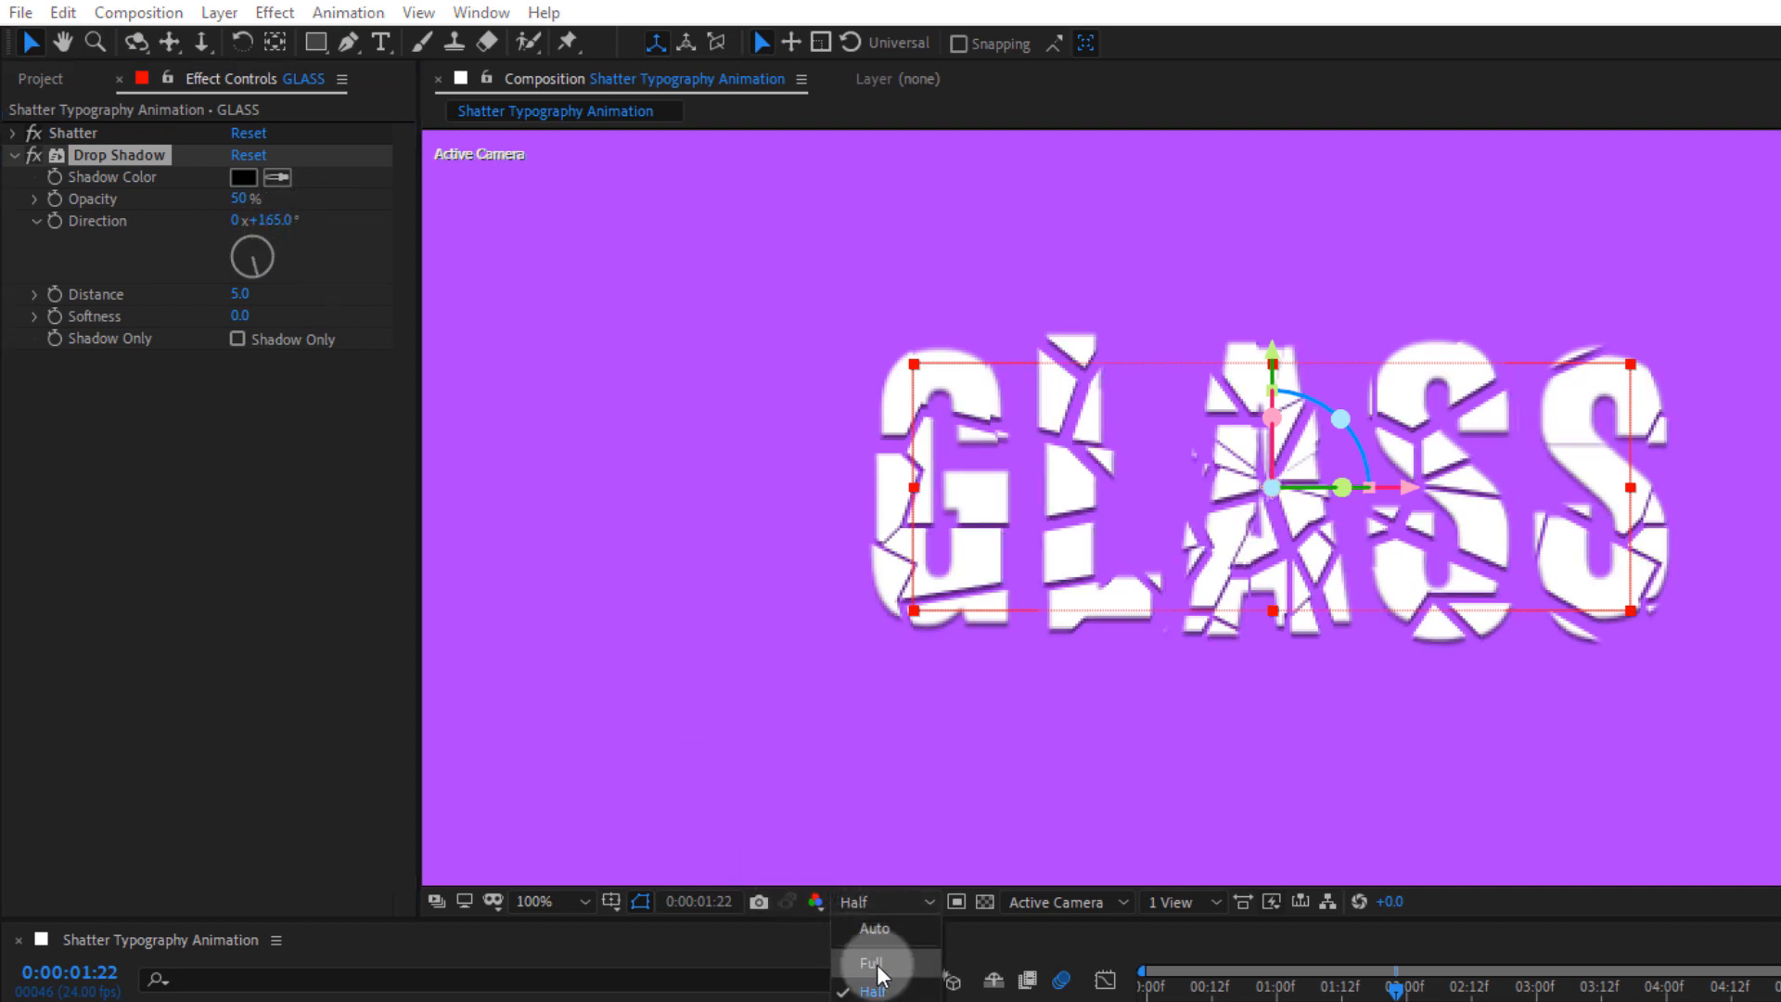
pyautogui.click(877, 974)
pyautogui.moveTo(261, 221); pyautogui.dragTo(248, 222)
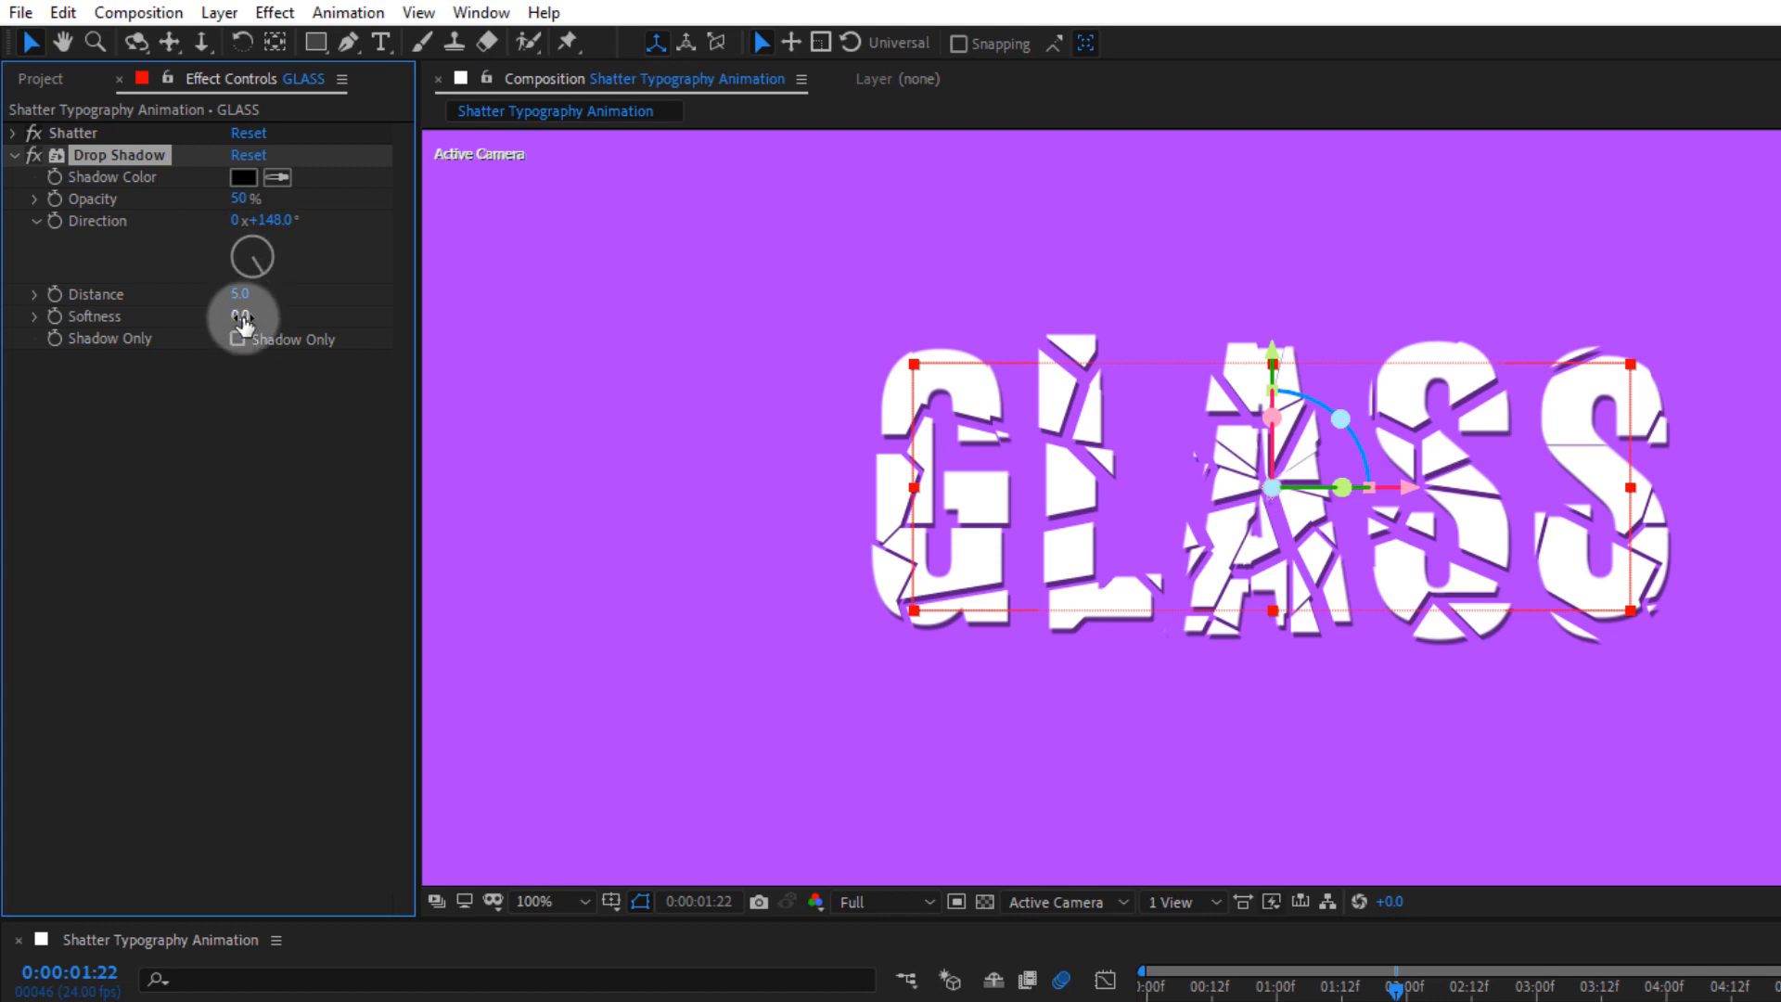
pyautogui.moveTo(263, 318); pyautogui.dragTo(258, 319)
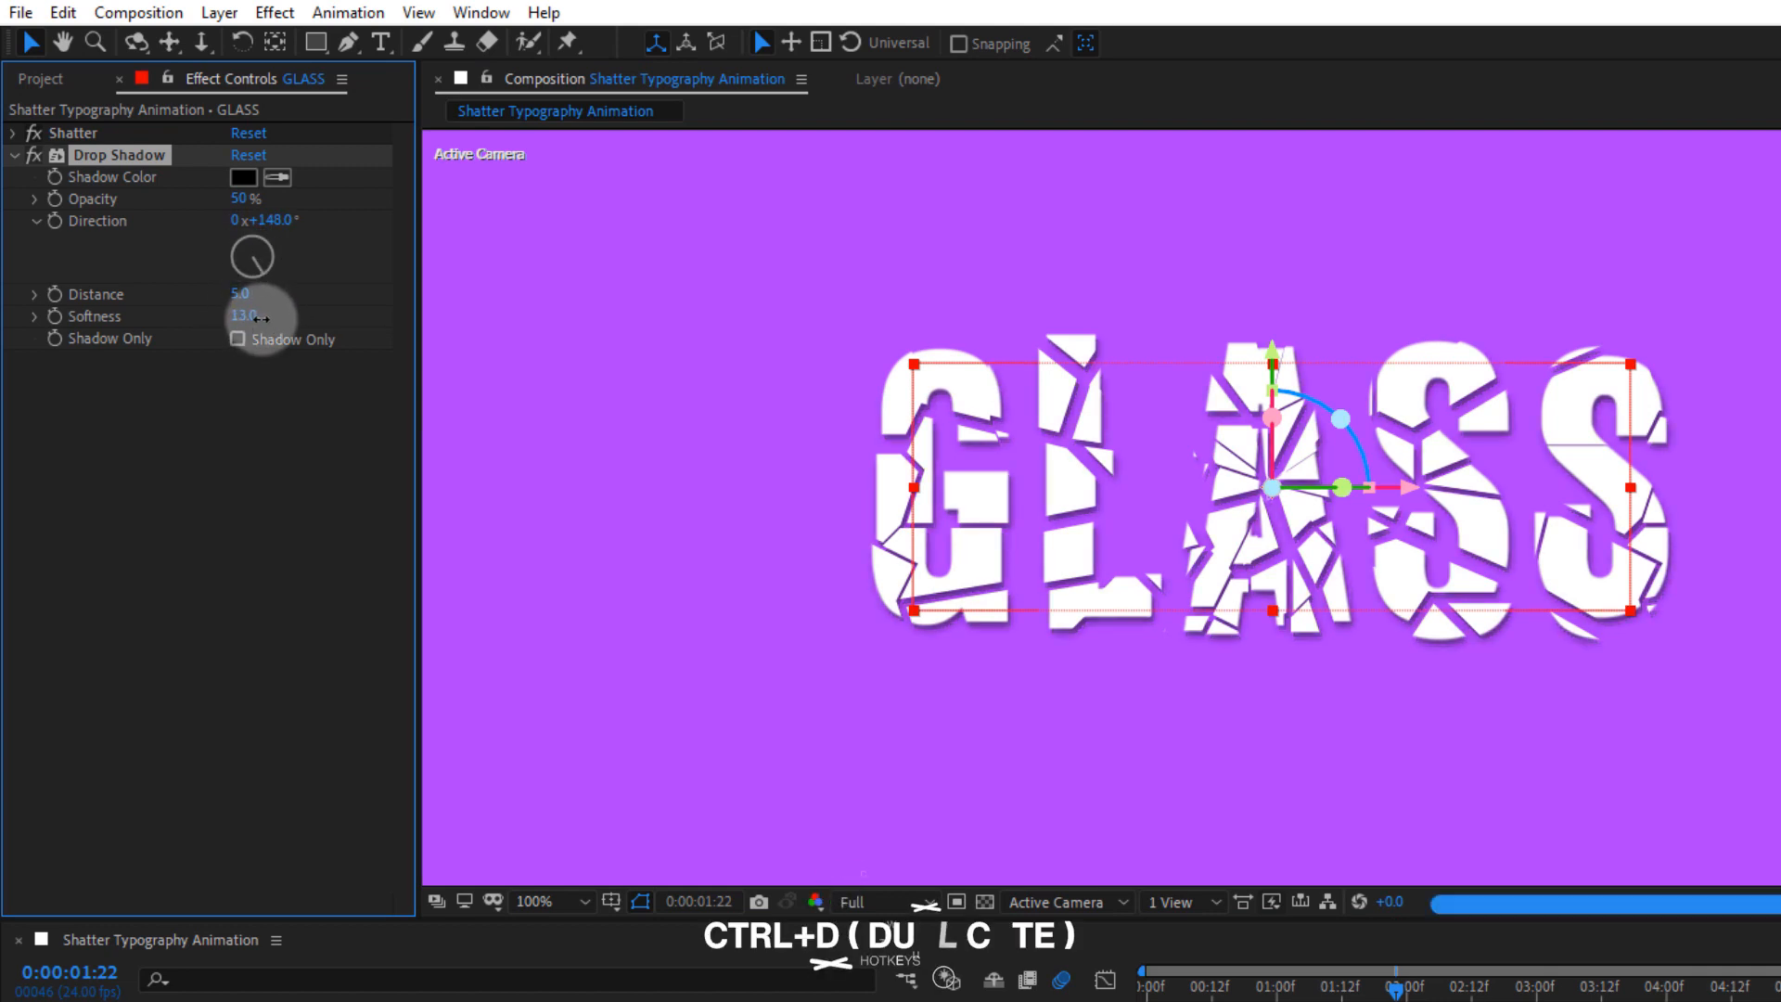
# - Duplicate the Drop Shadow effect and give the copy a distance of 9, softness of 30 and opacity of 31%
pyautogui.hotkey('ctrl', 'd')
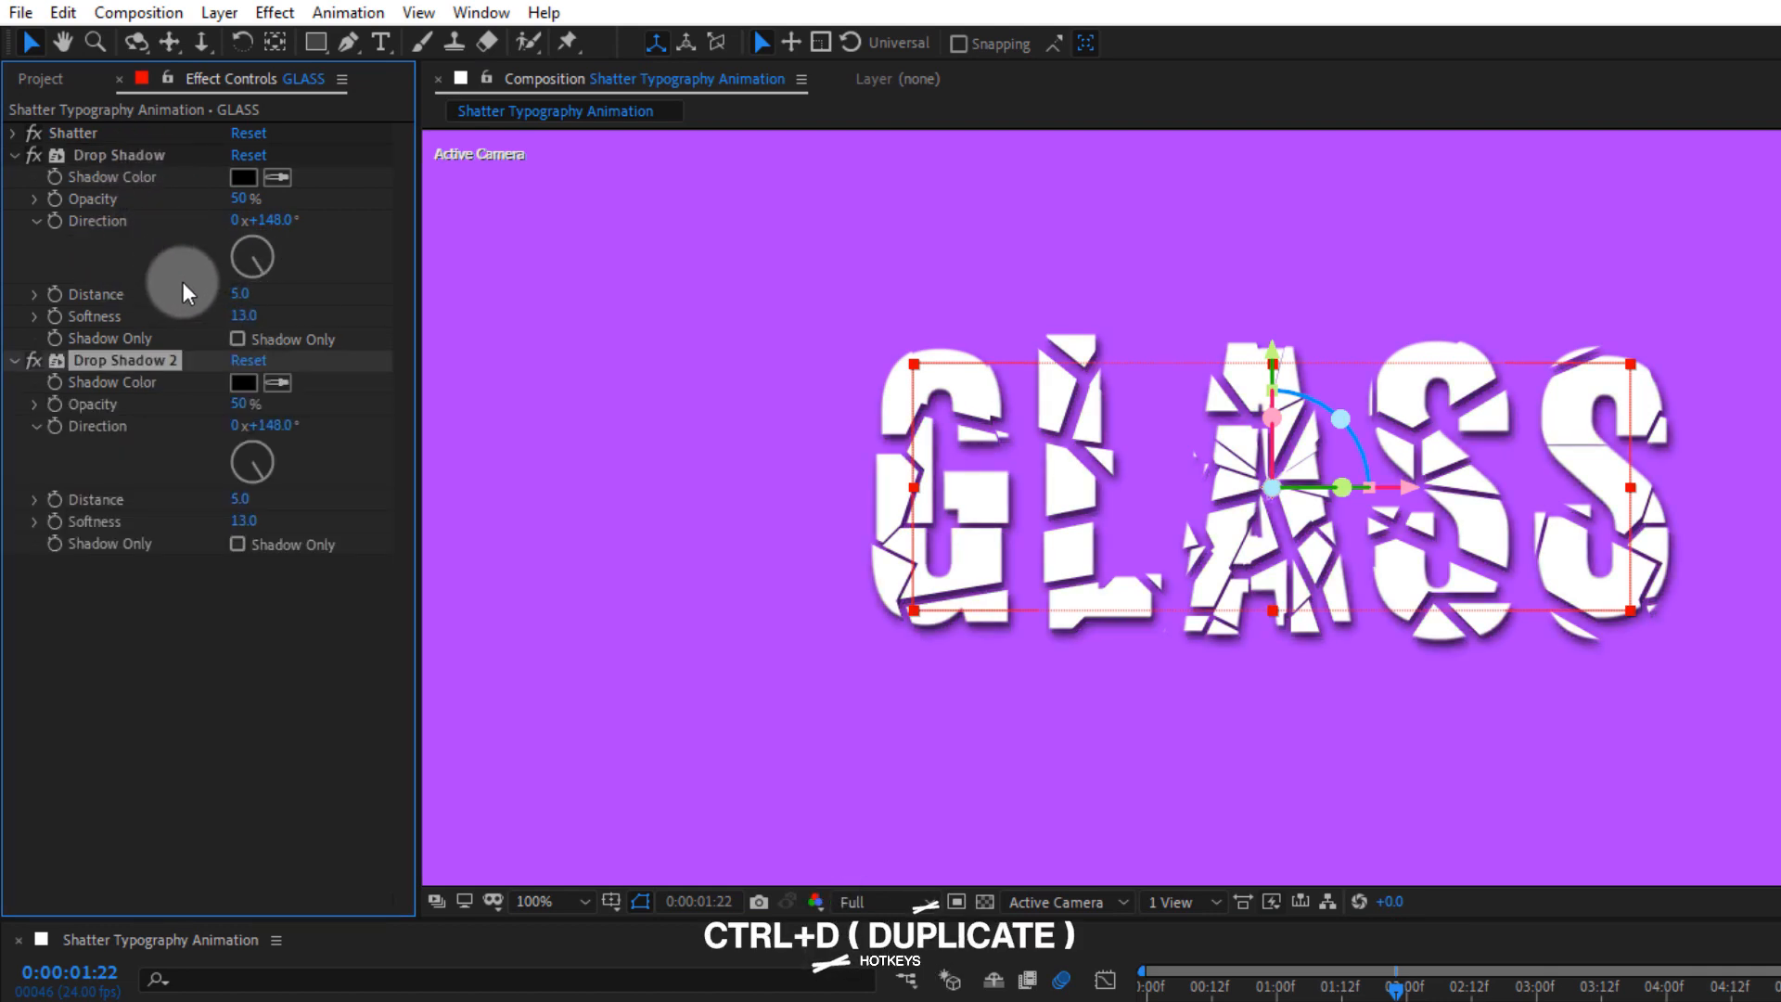
pyautogui.moveTo(239, 498); pyautogui.dragTo(250, 523)
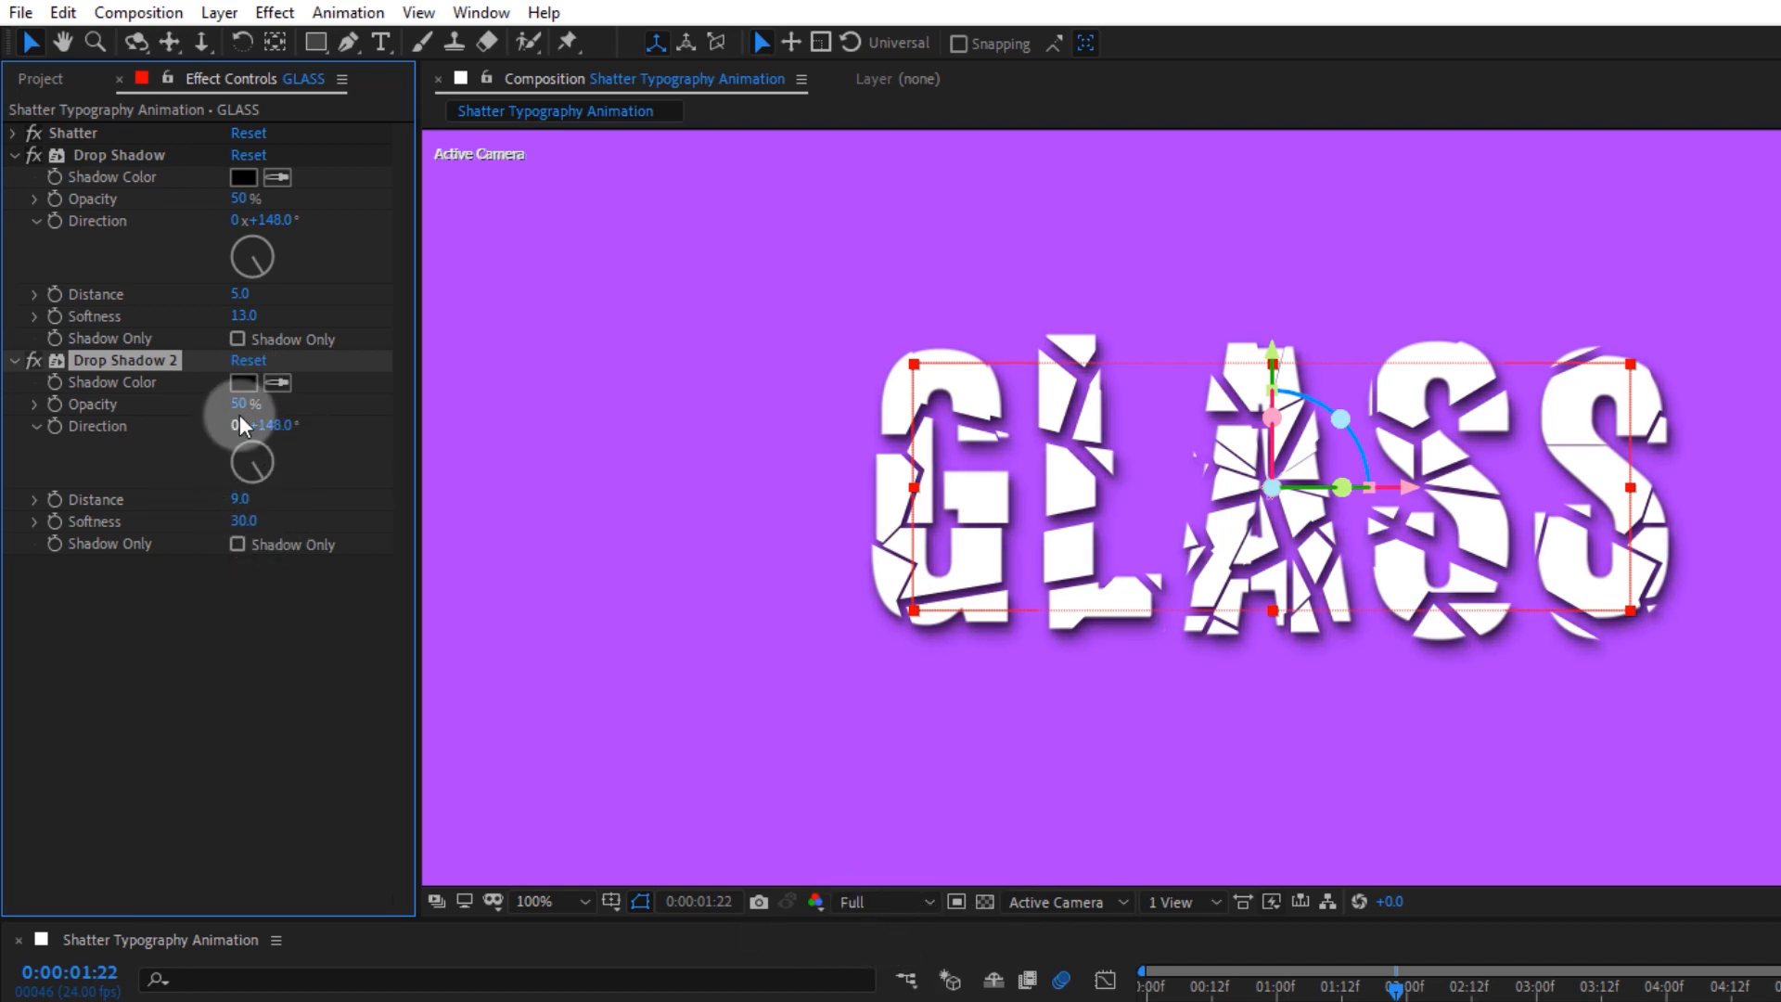
pyautogui.moveTo(200, 408); pyautogui.dragTo(177, 410)
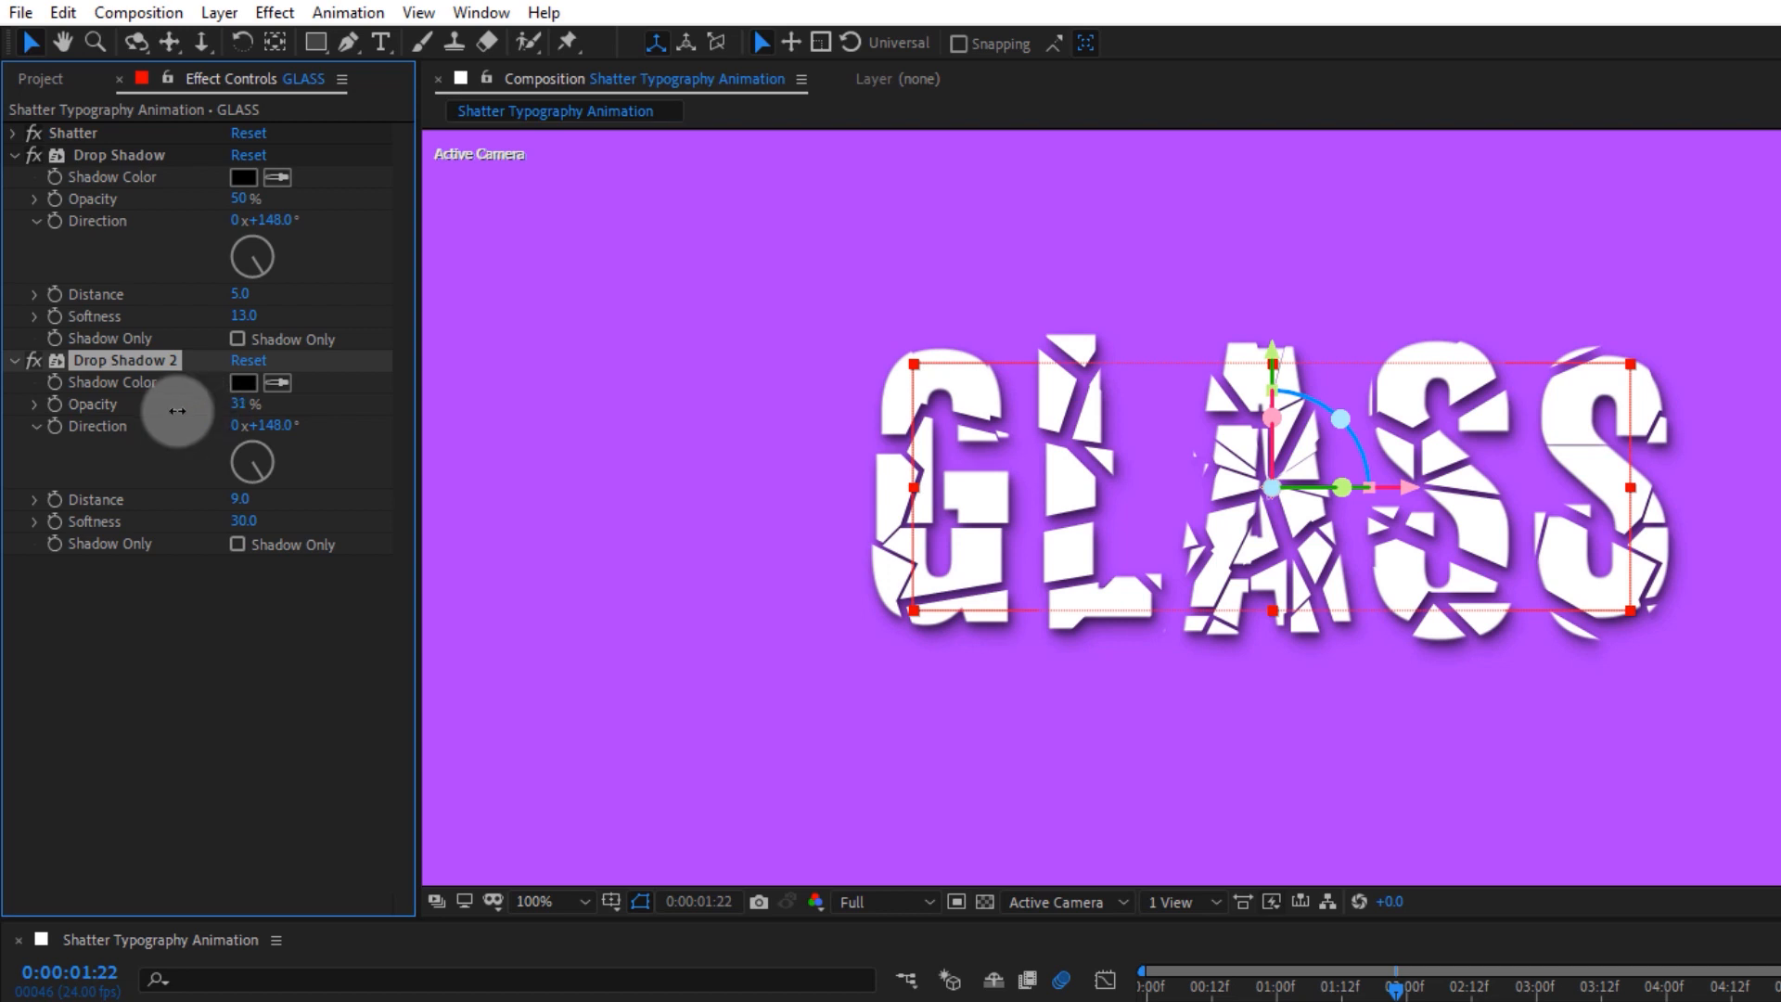
# - Keyframe the opacity of both Drop Shadow effects at 0:00:01:22 and show the GLASS layer's keyframed properties
pyautogui.scroll(-2, 1046, 702)
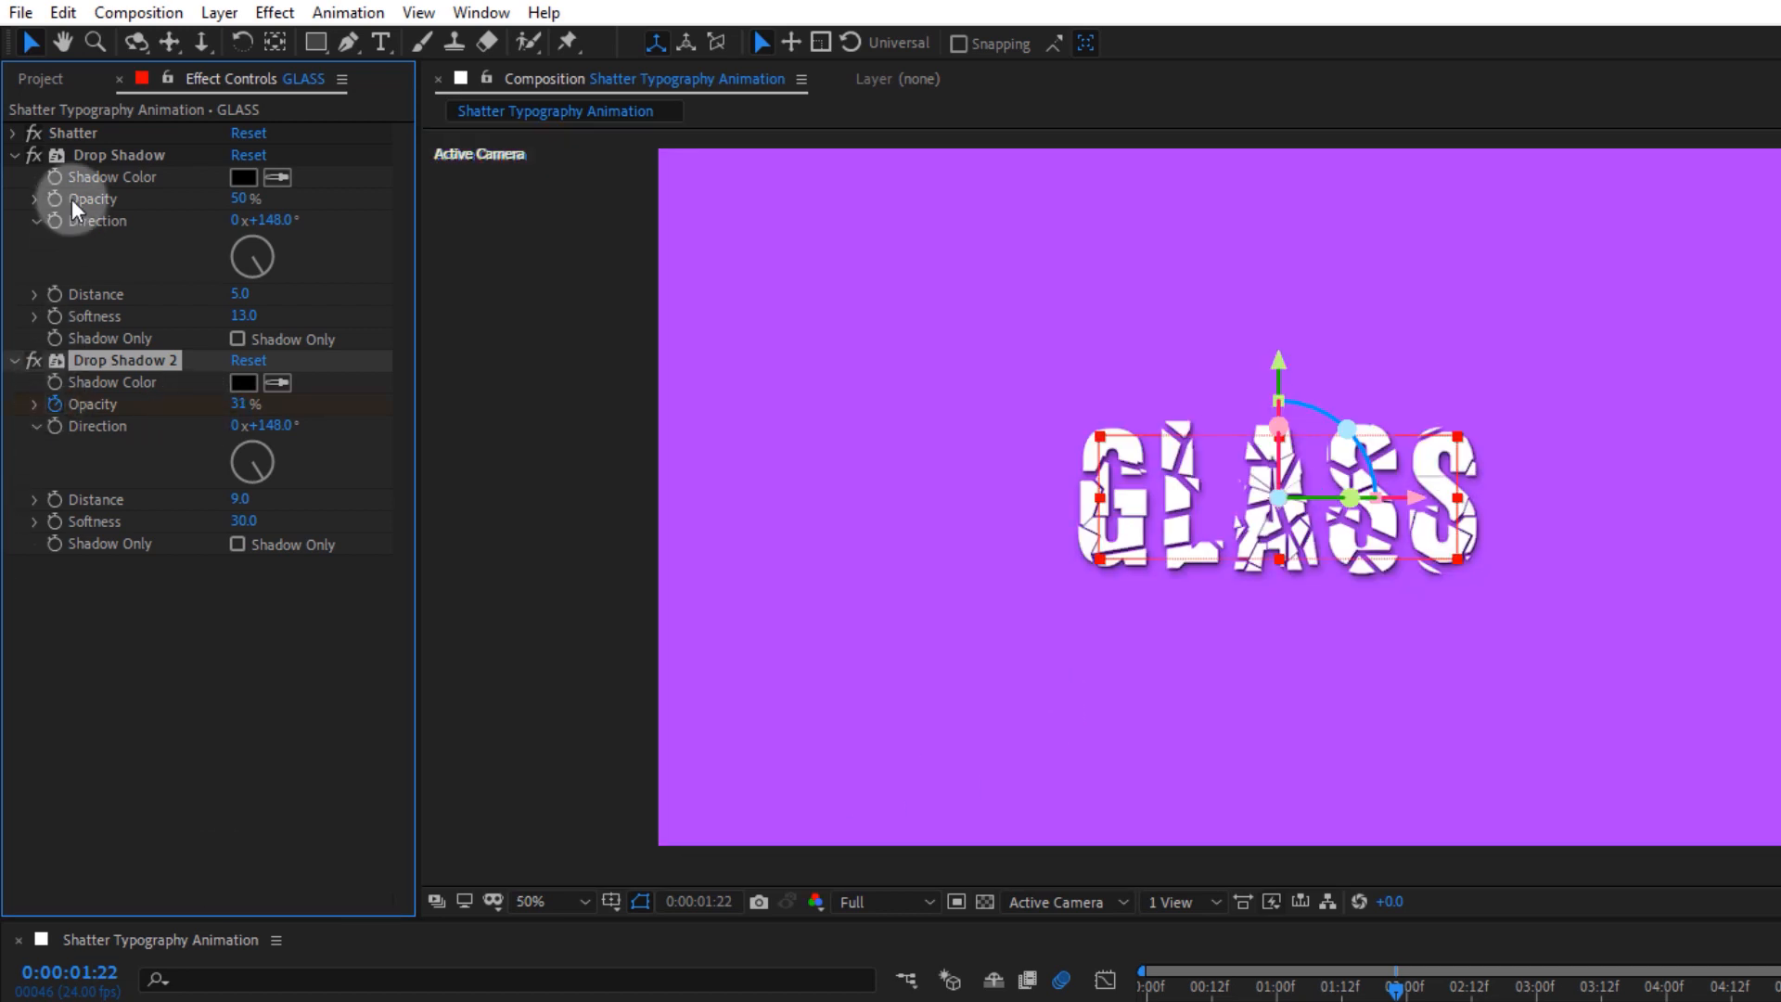
pyautogui.press('u')
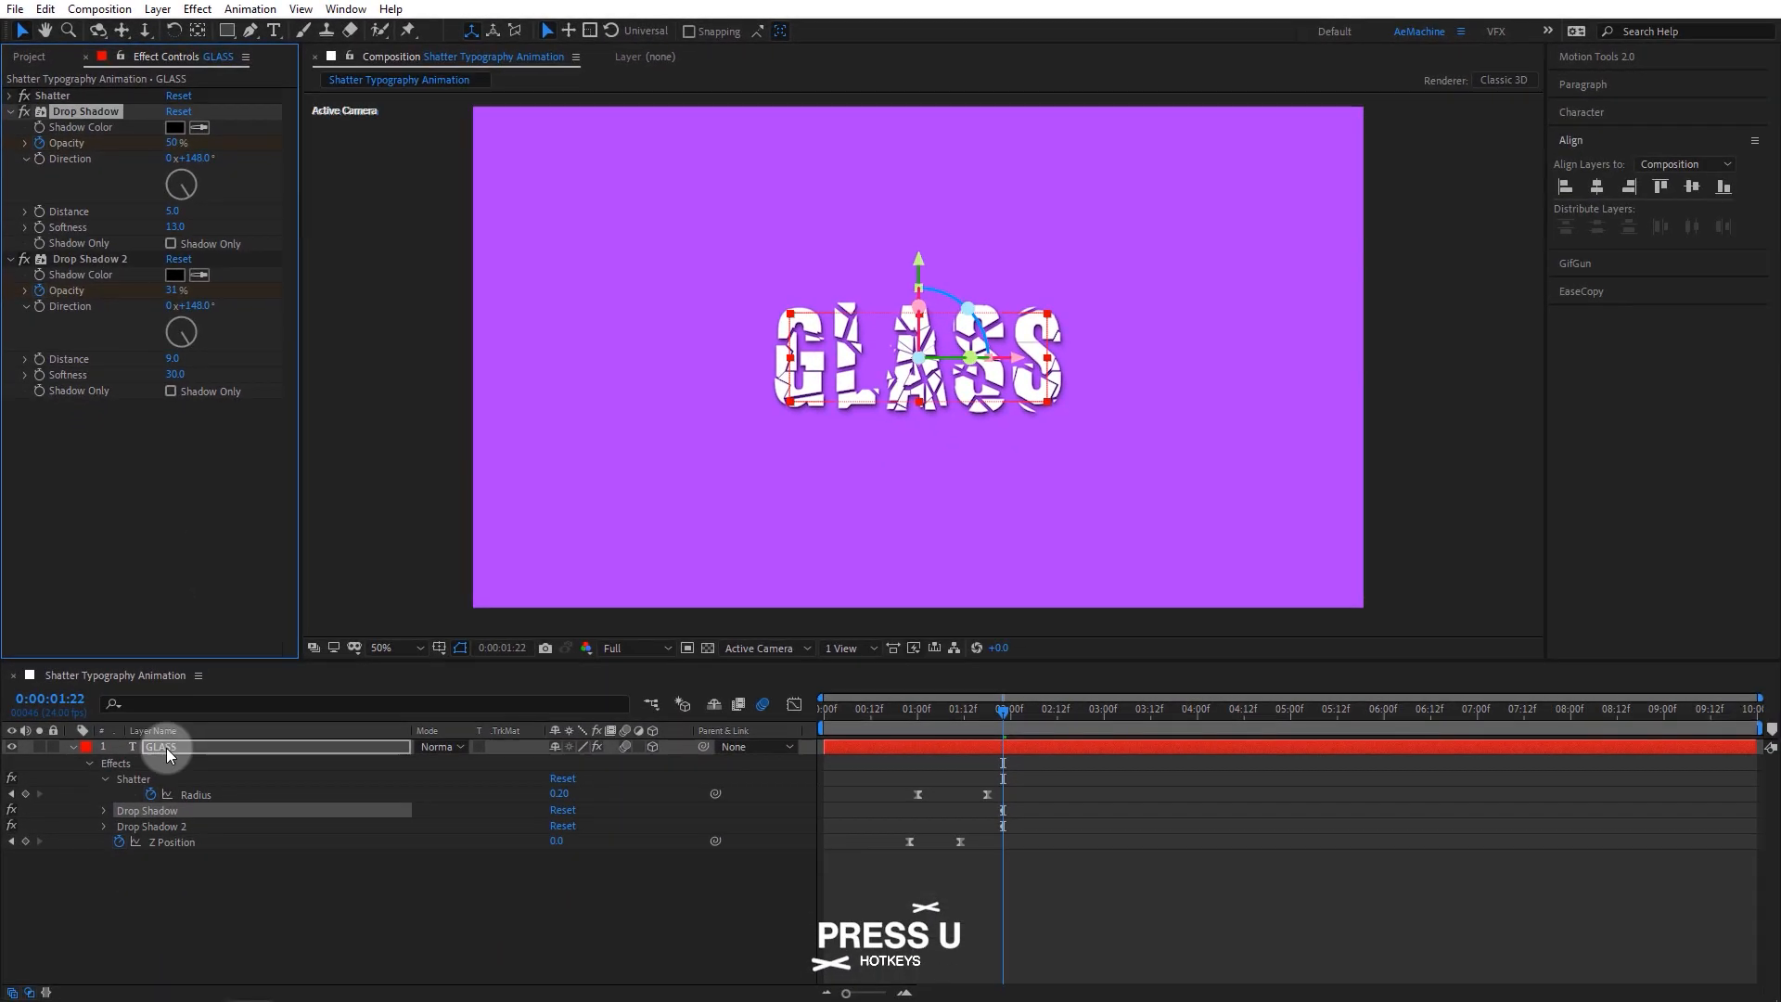
pyautogui.press('u')
pyautogui.press('u')
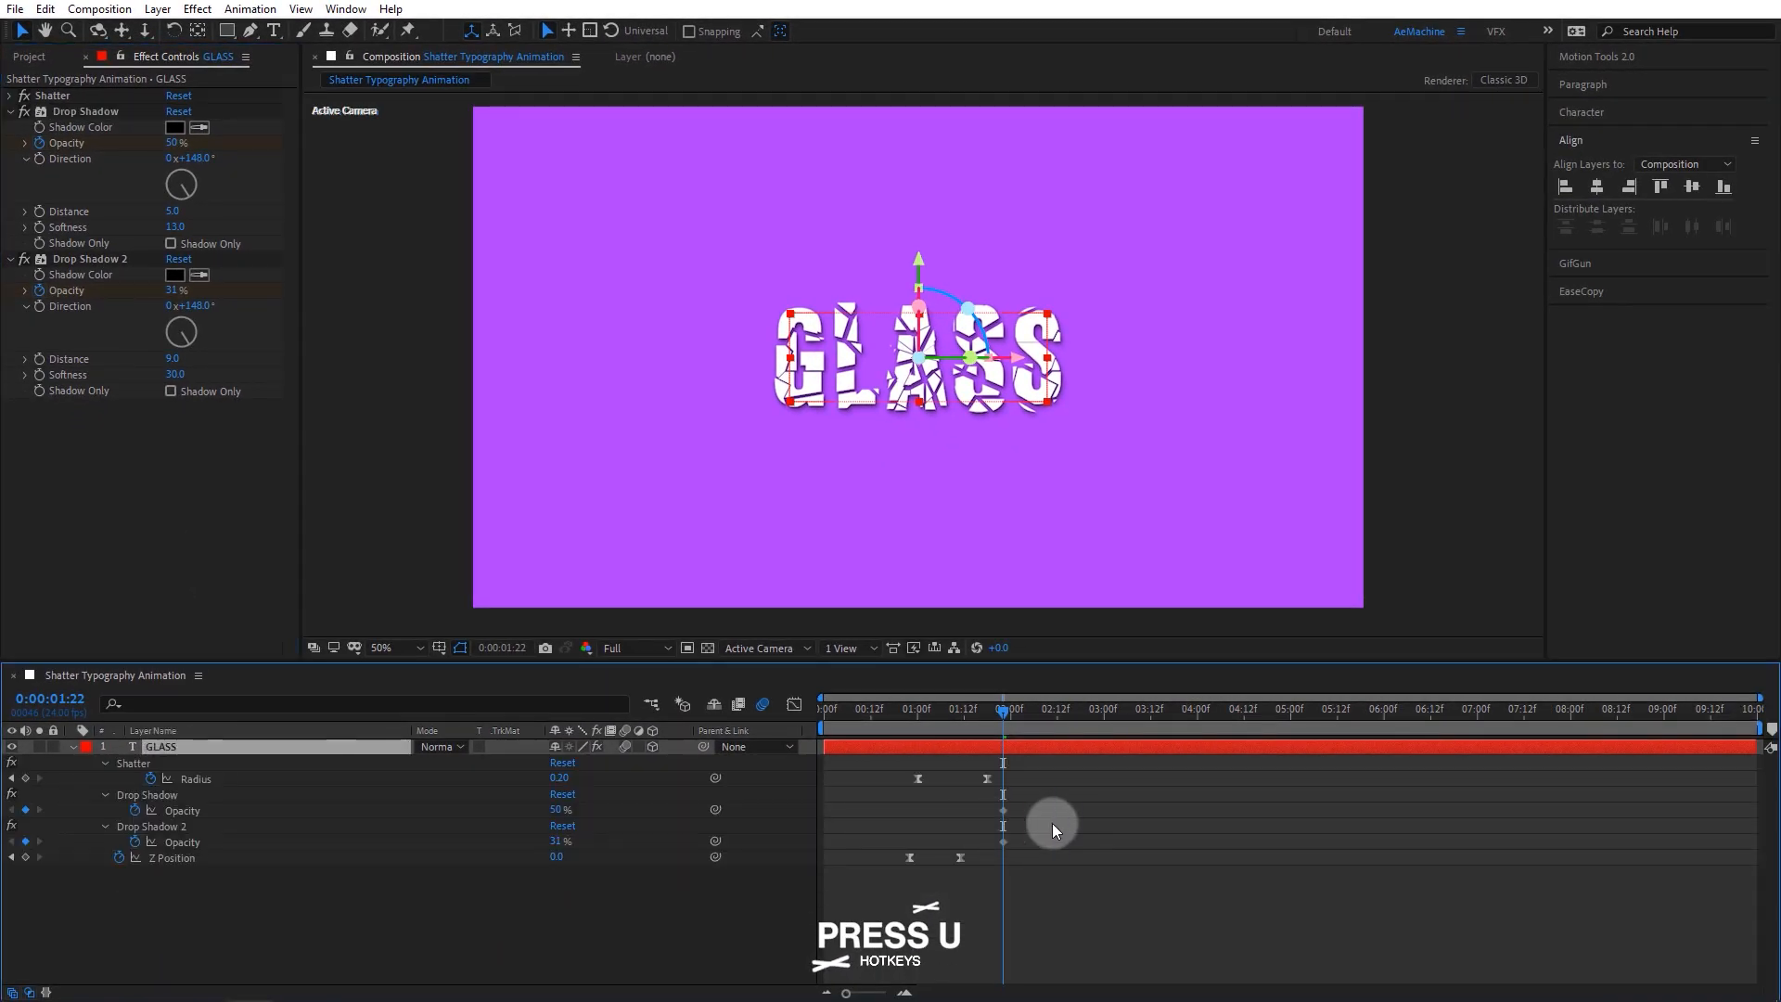
# - Move the opacity keyframes of both Drop Shadow effects to 0:00:01:09
pyautogui.moveTo(1052, 814); pyautogui.dragTo(950, 846)
pyautogui.click(932, 711)
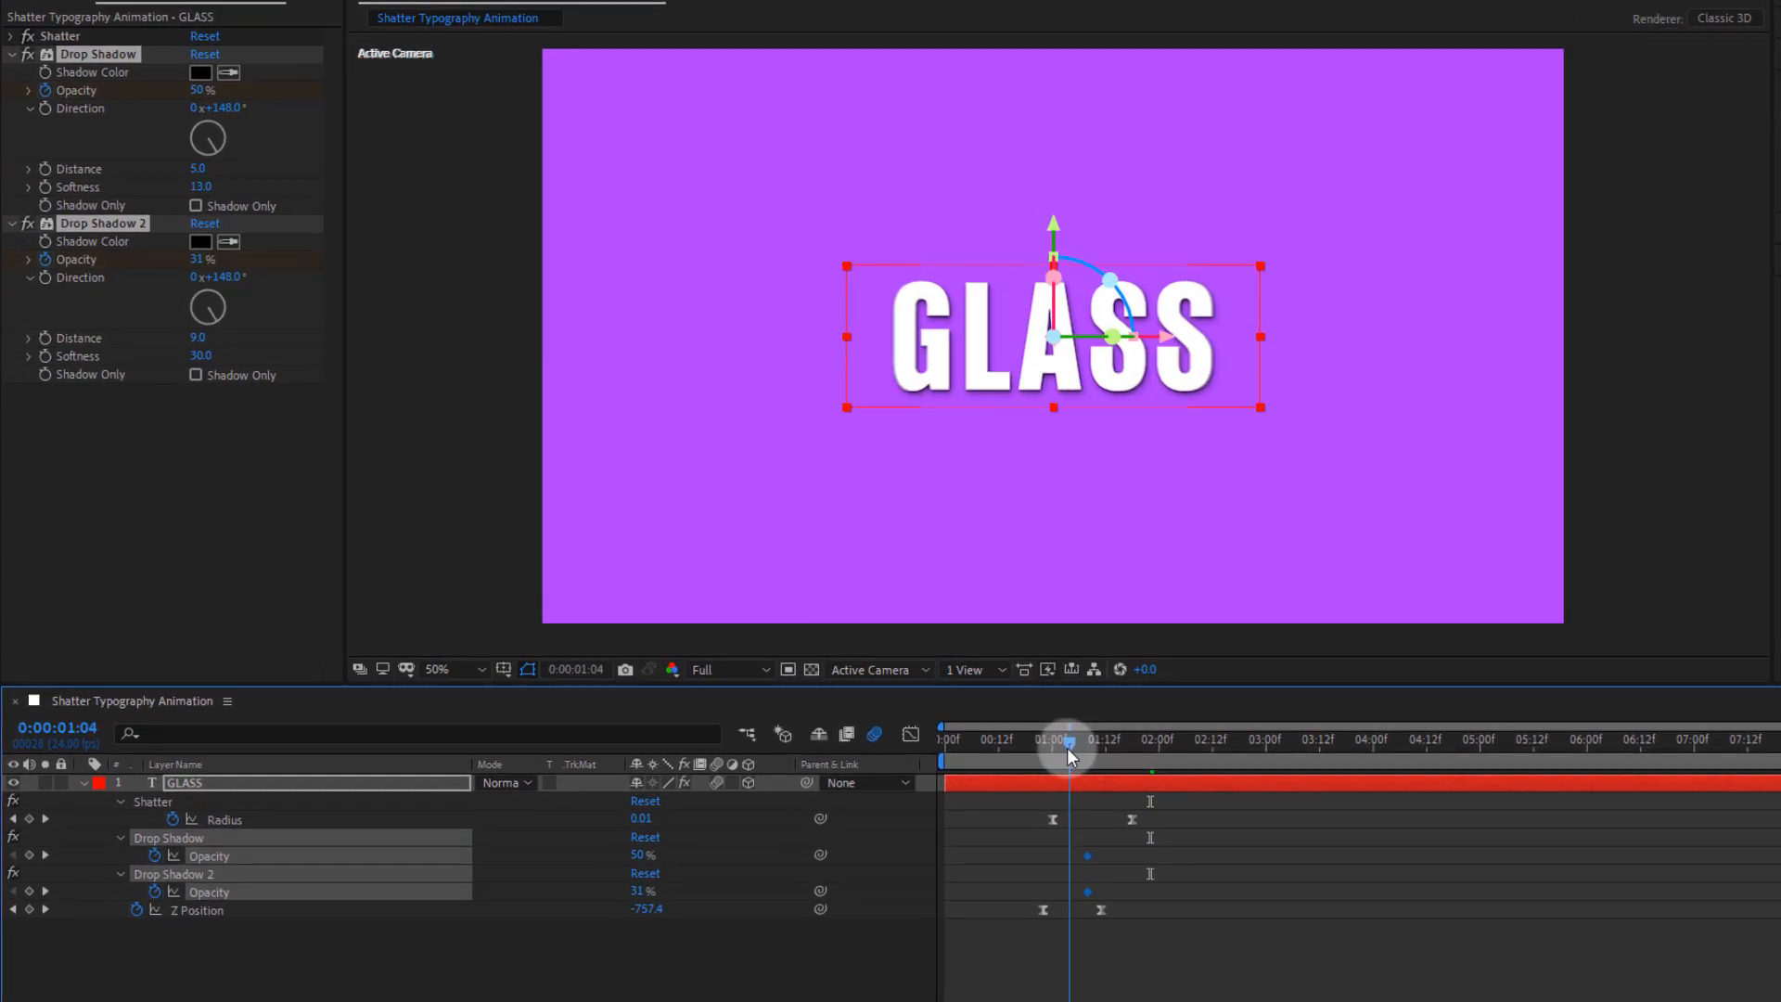
pyautogui.moveTo(1067, 748); pyautogui.dragTo(1177, 778)
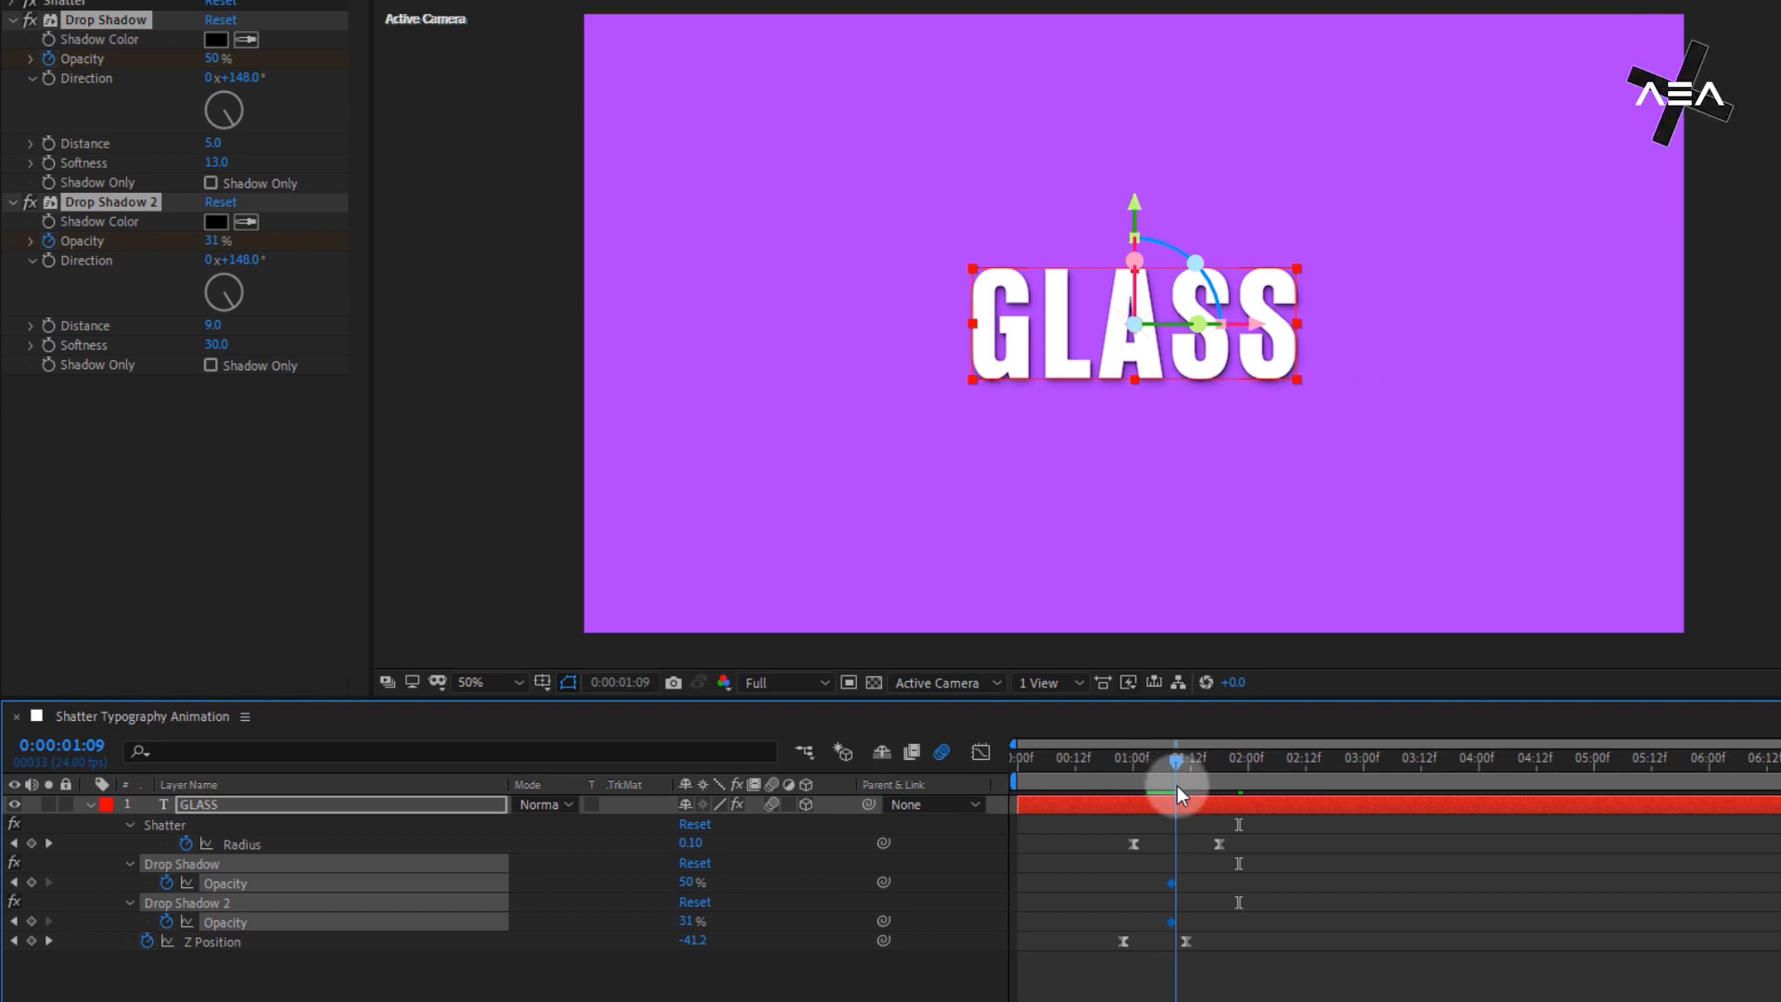
pyautogui.click(1172, 881)
pyautogui.moveTo(1173, 882); pyautogui.dragTo(1177, 882)
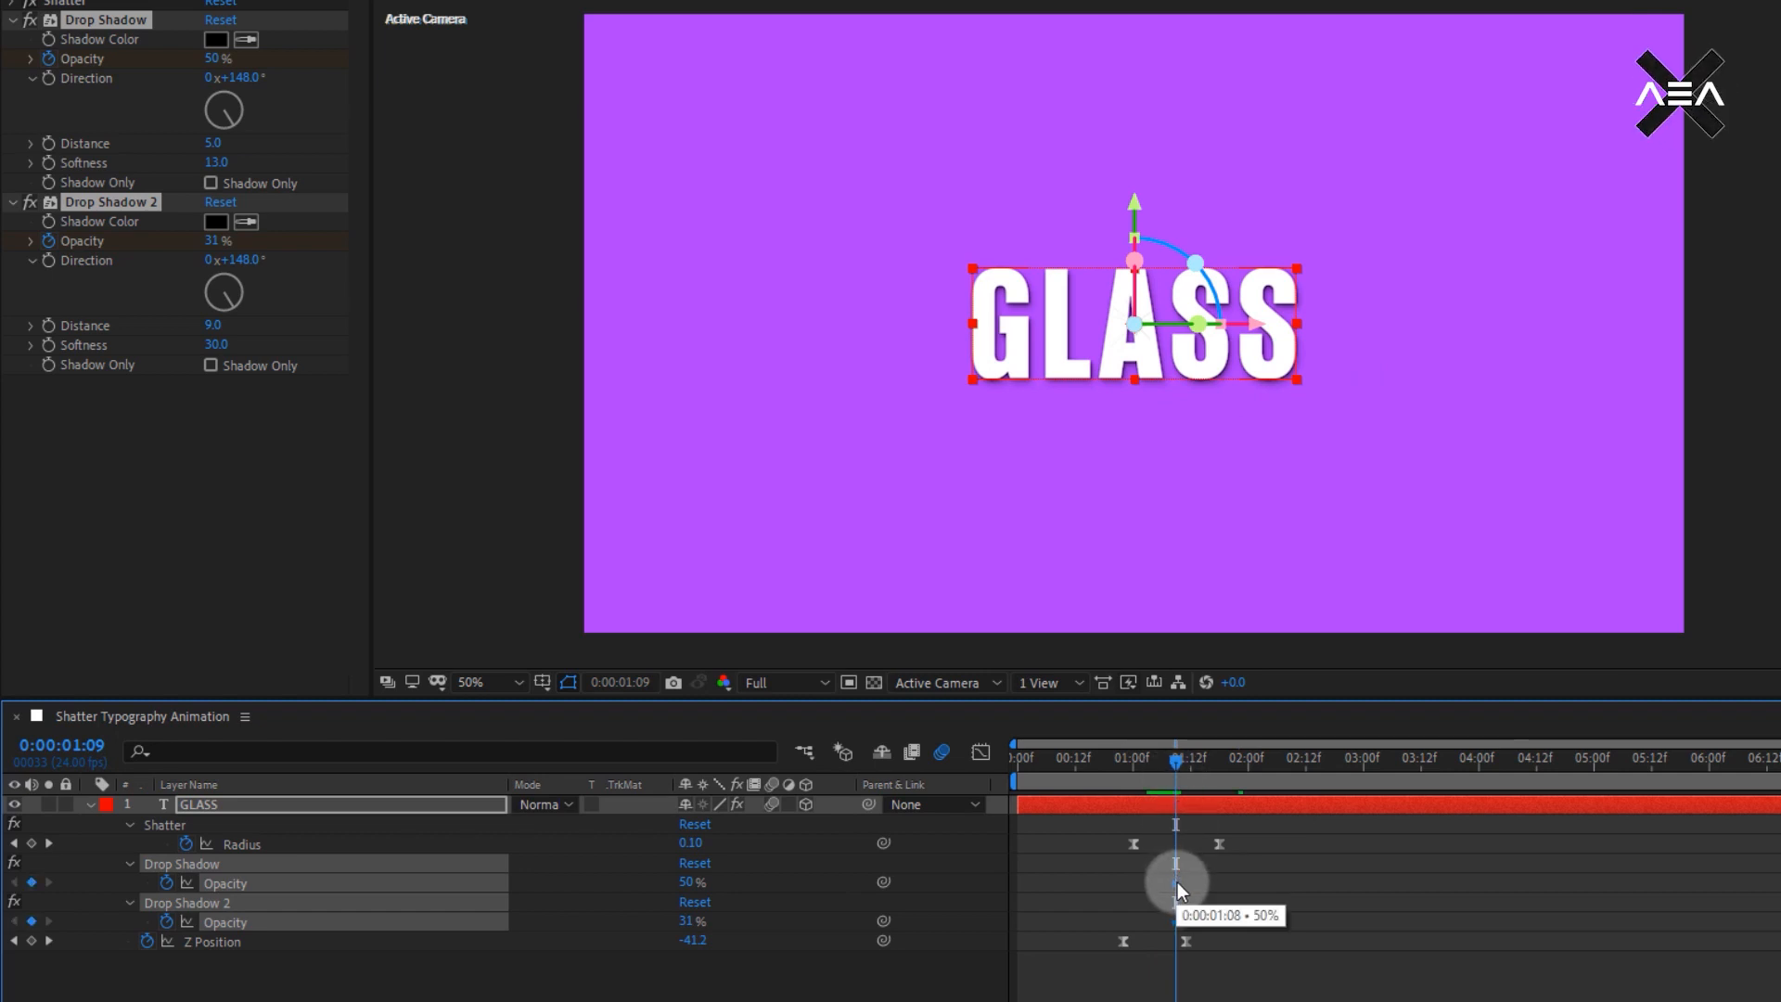
# - Set both Drop Shadow opacities to 0% at 0:00:01:08 and preview the contact shadow
pyautogui.press('pageup')
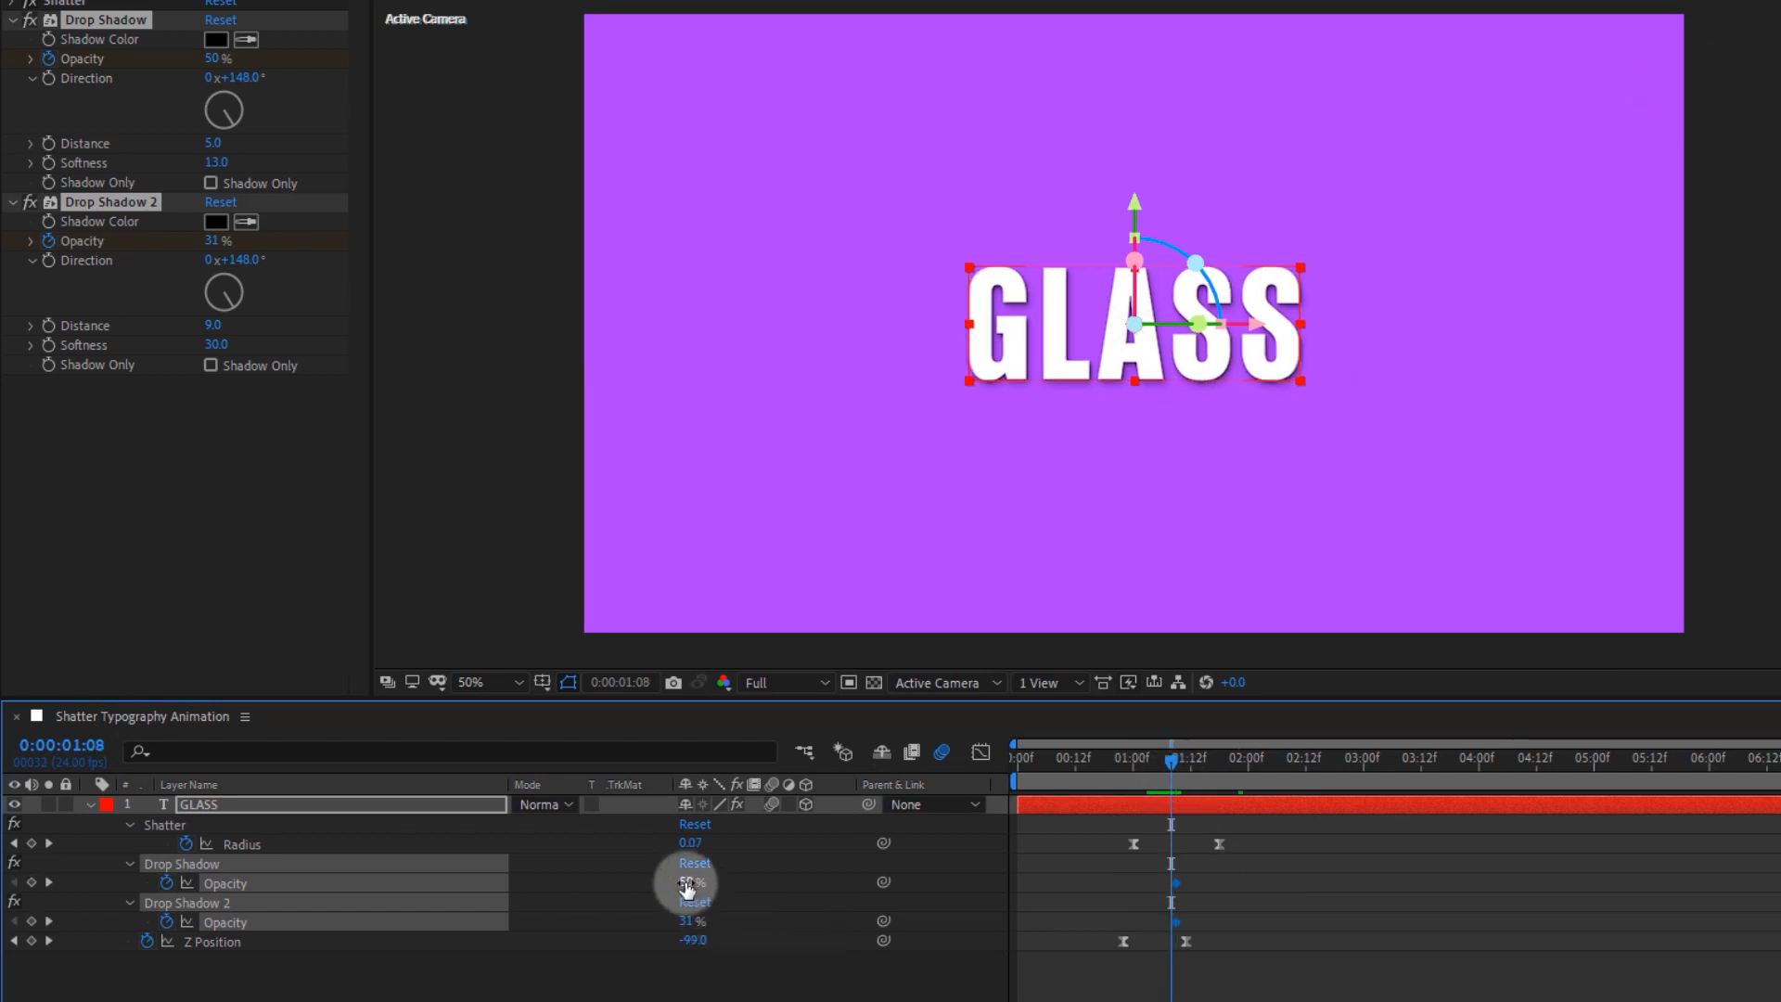
pyautogui.write('0')
pyautogui.click(777, 885)
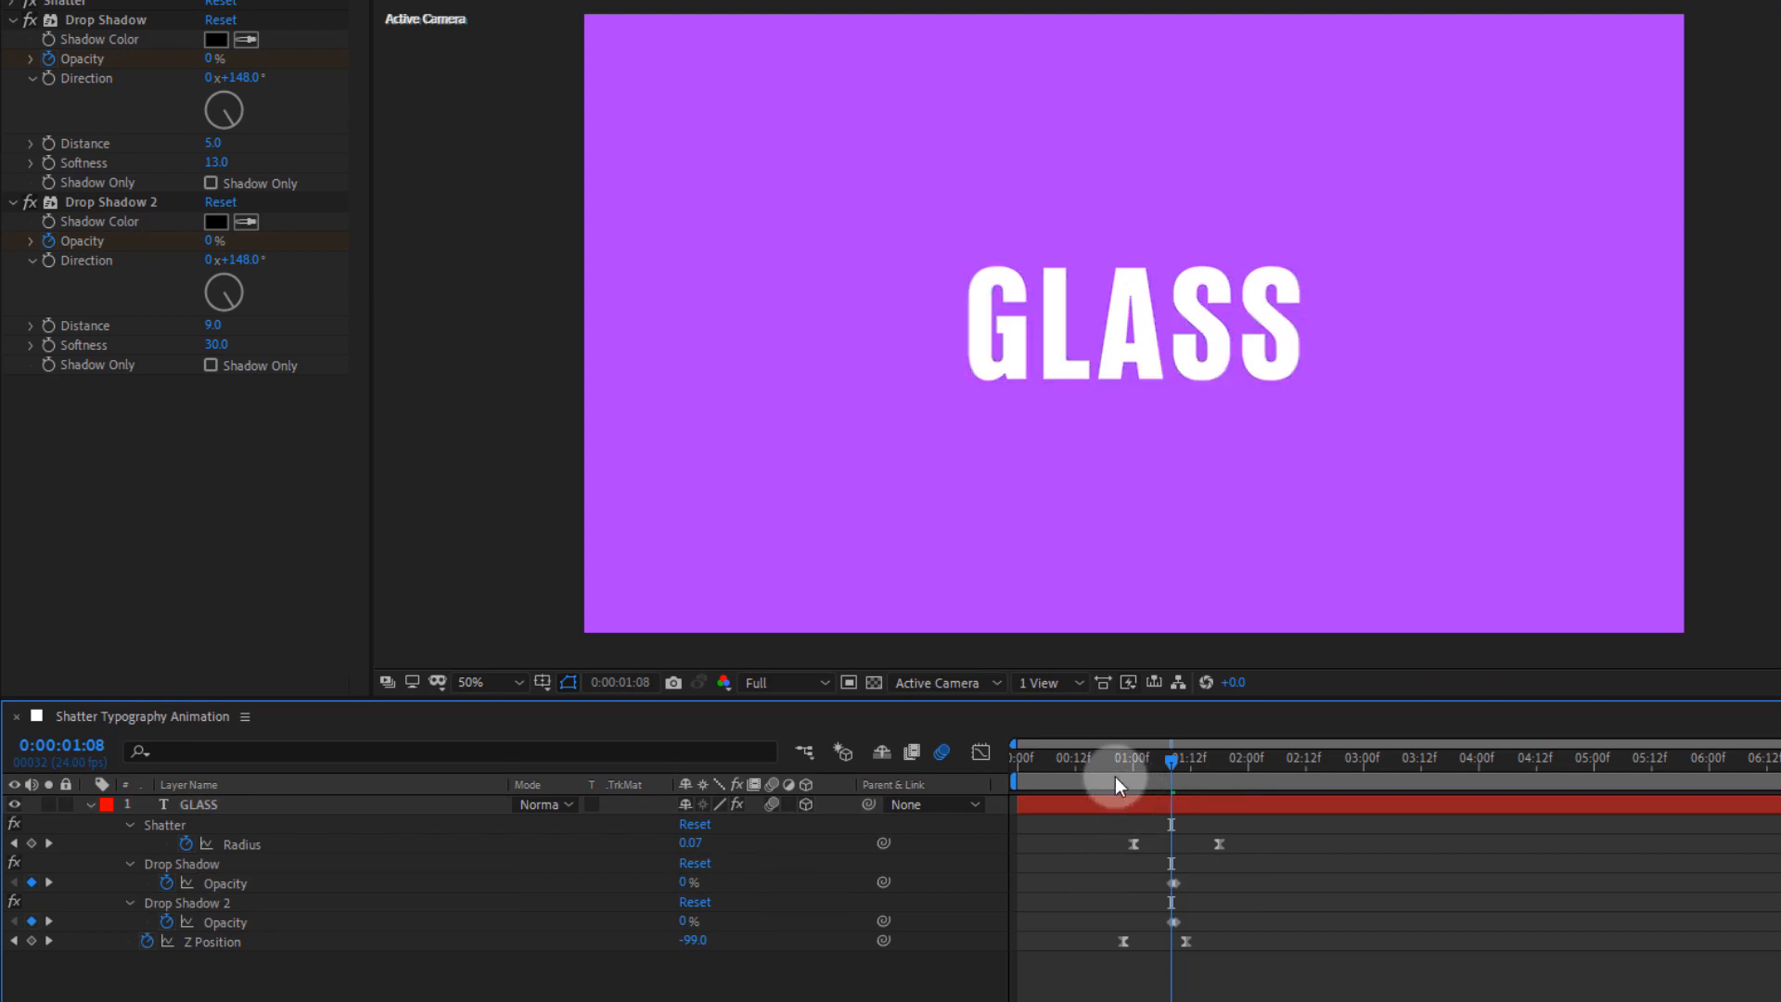
pyautogui.press('space')
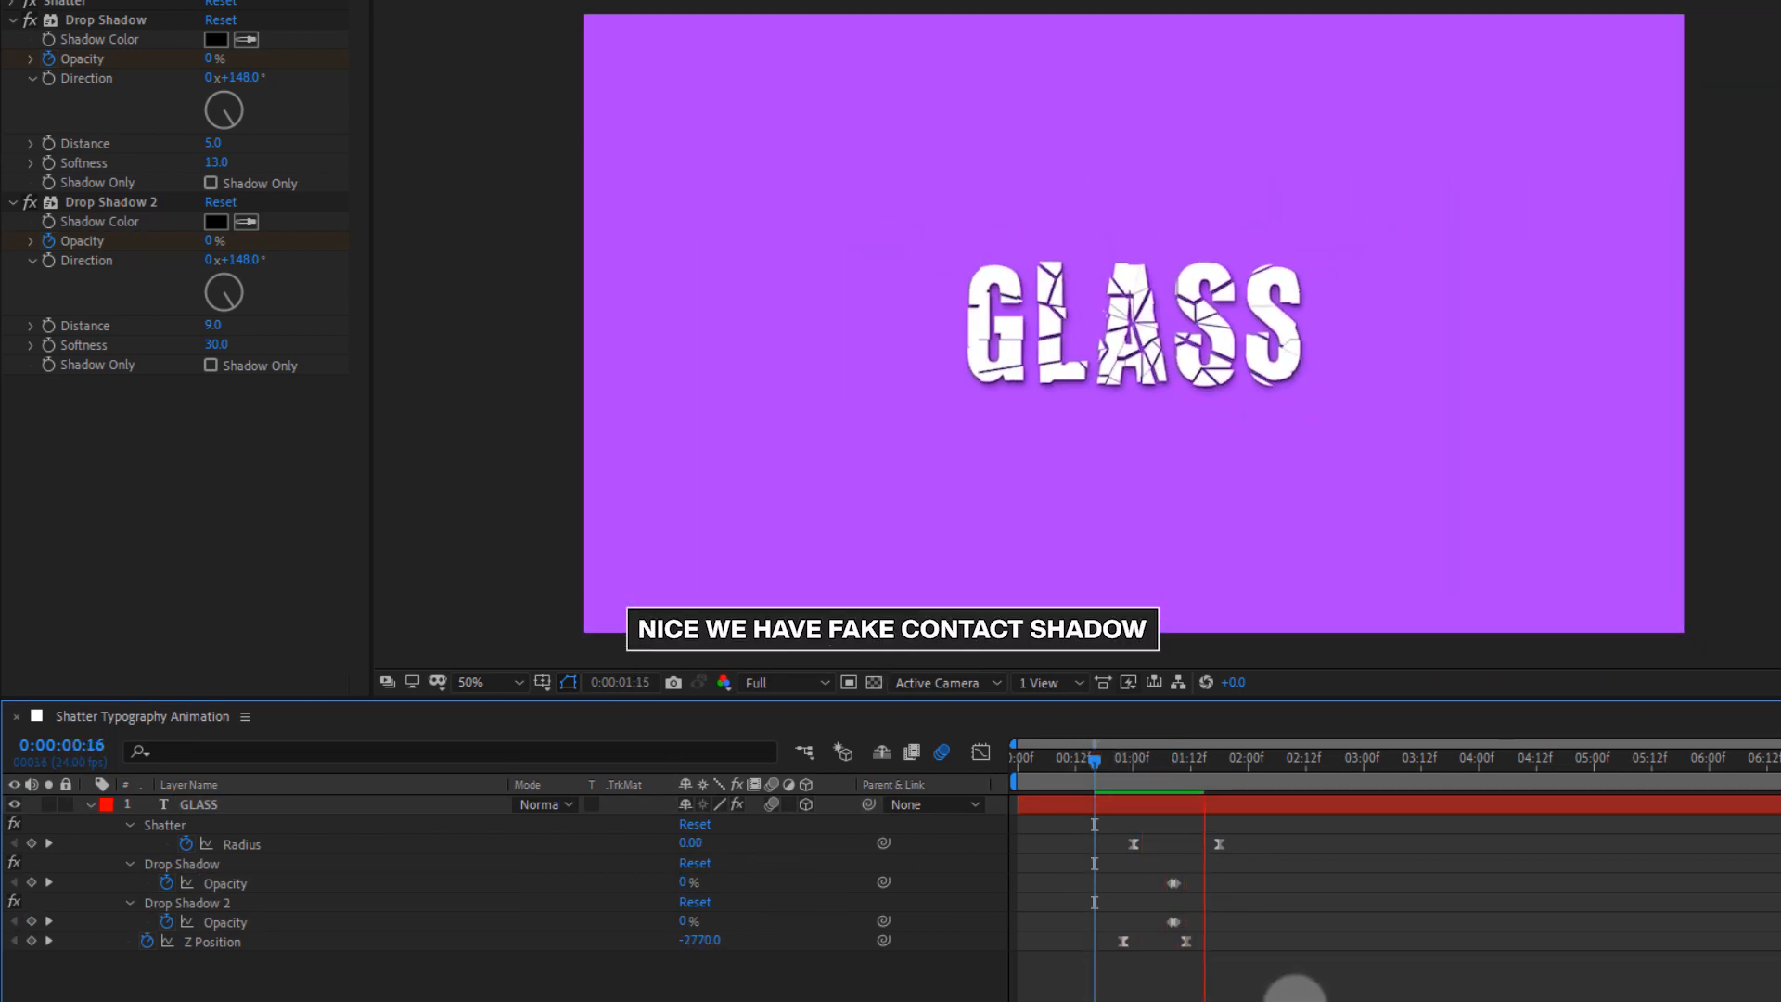
pyautogui.press('space')
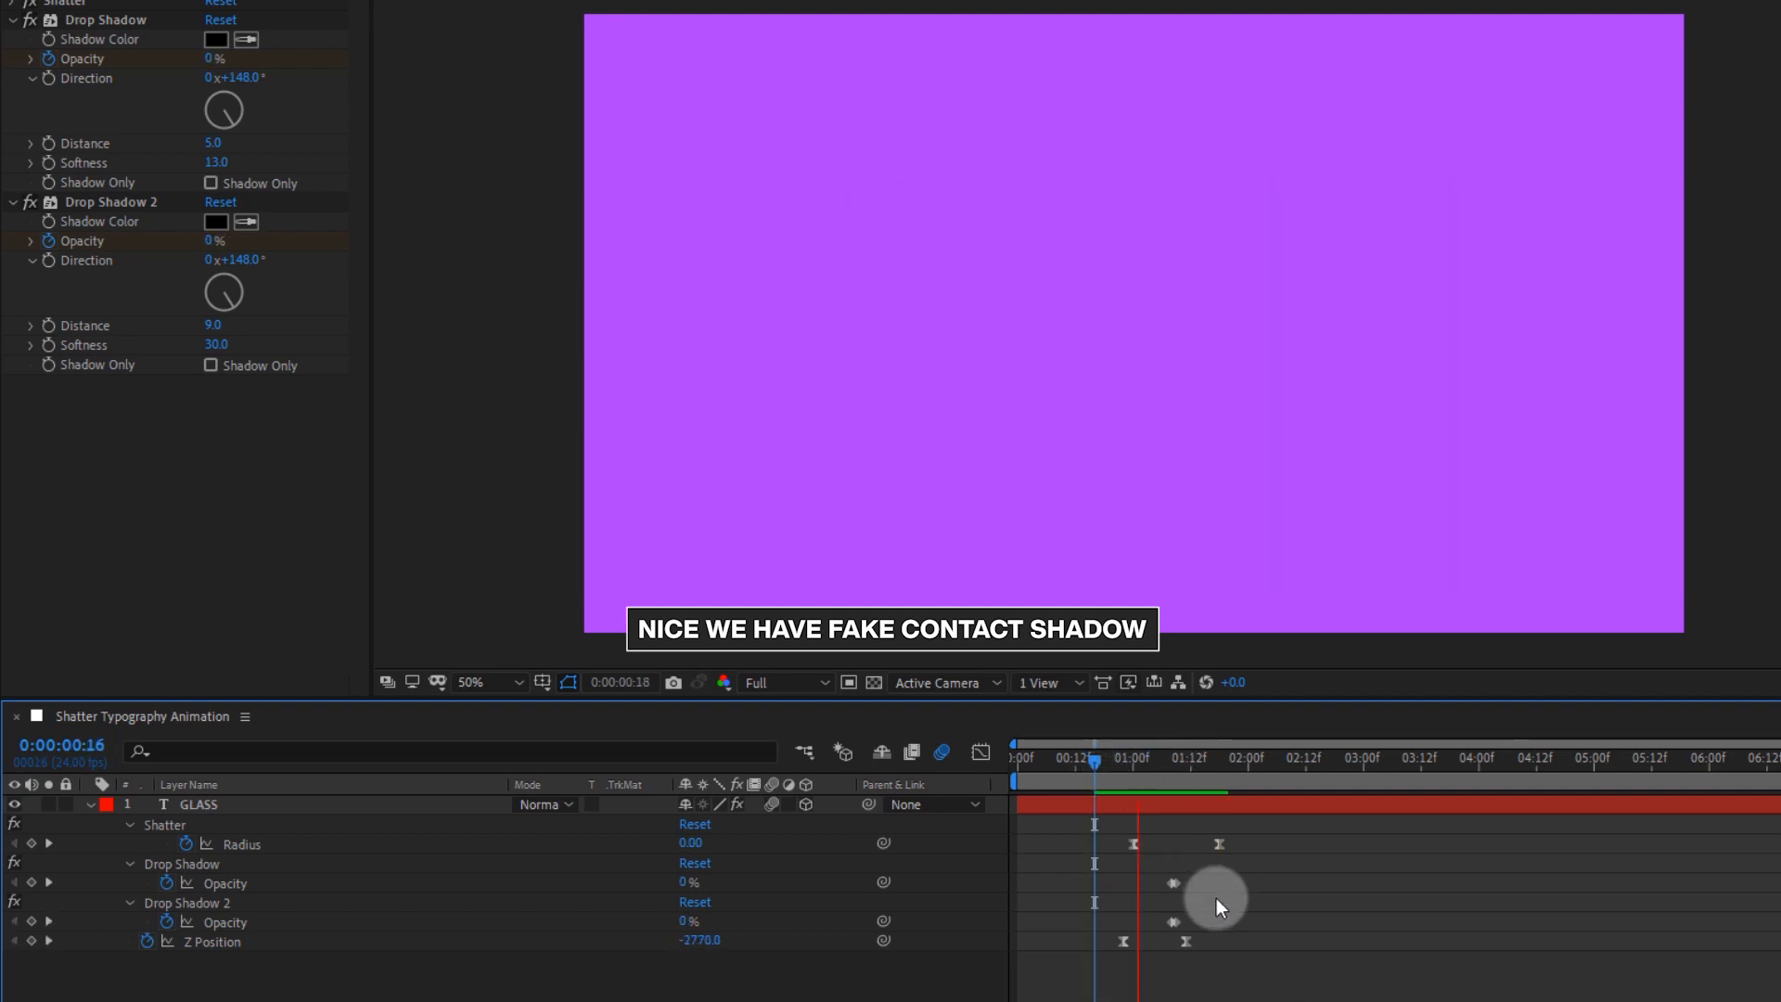
pyautogui.click(980, 703)
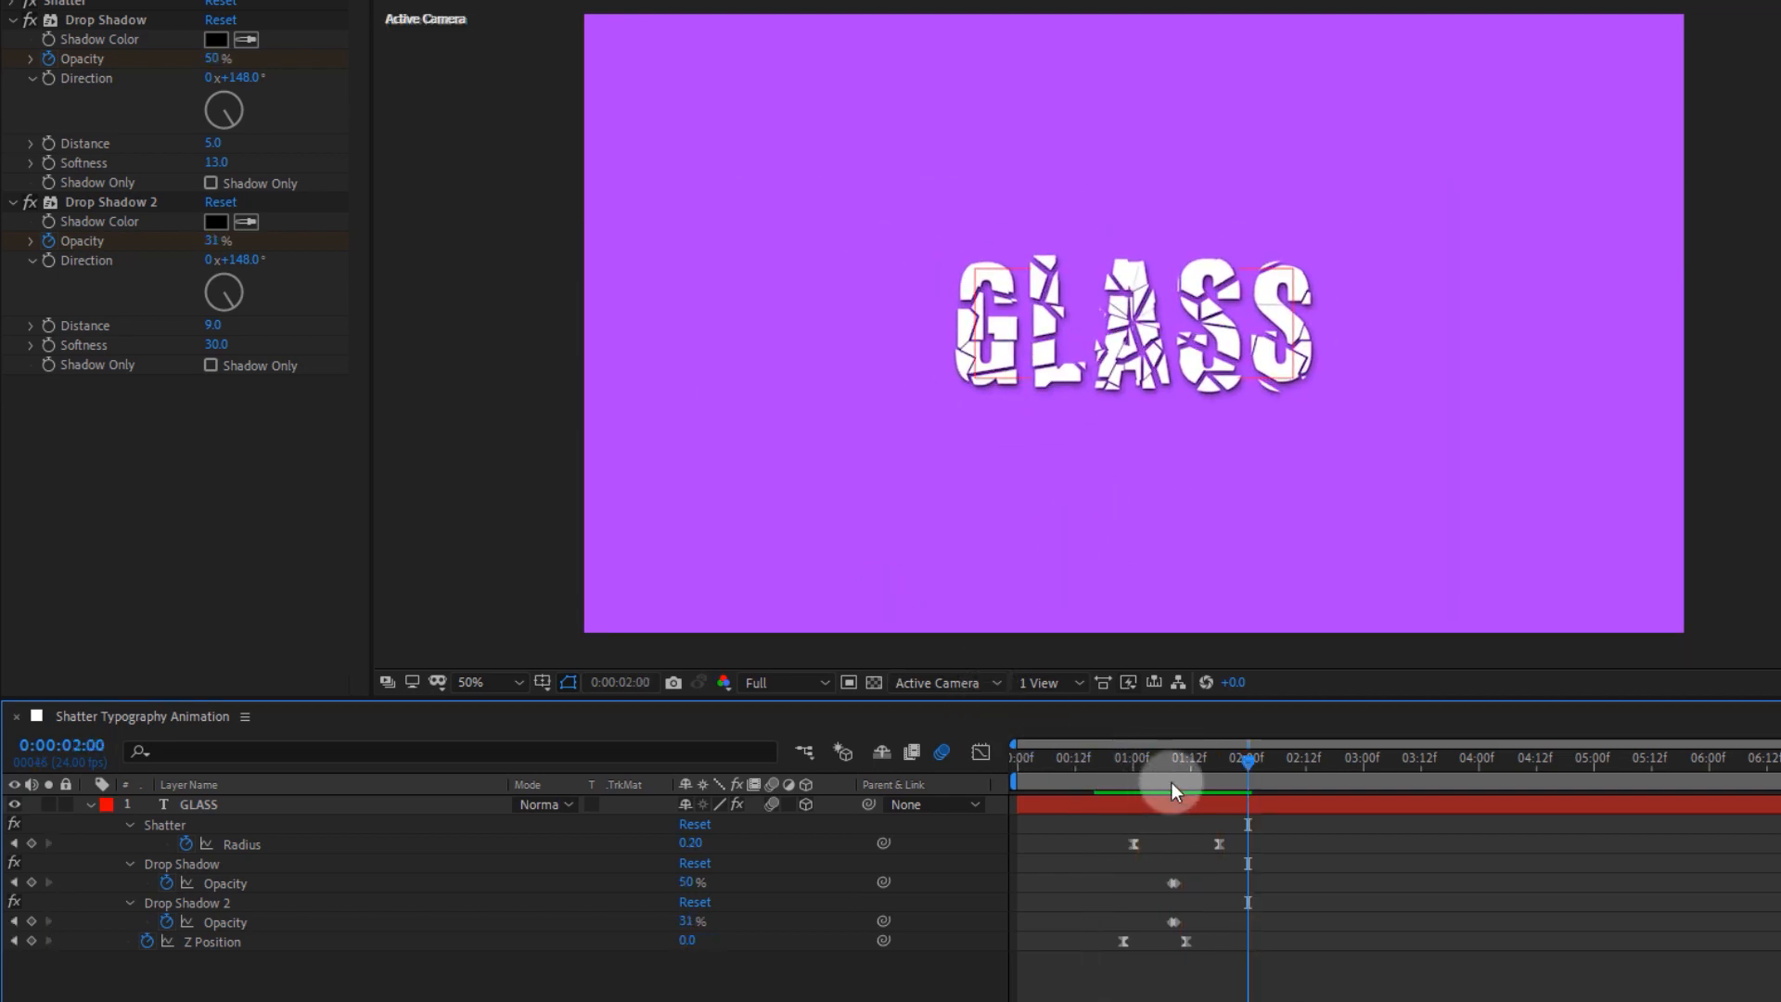
# - Add a Bevel and Emboss layer style to the GLASS layer and show its settings
pyautogui.click(91, 804)
pyautogui.rightClick(212, 805)
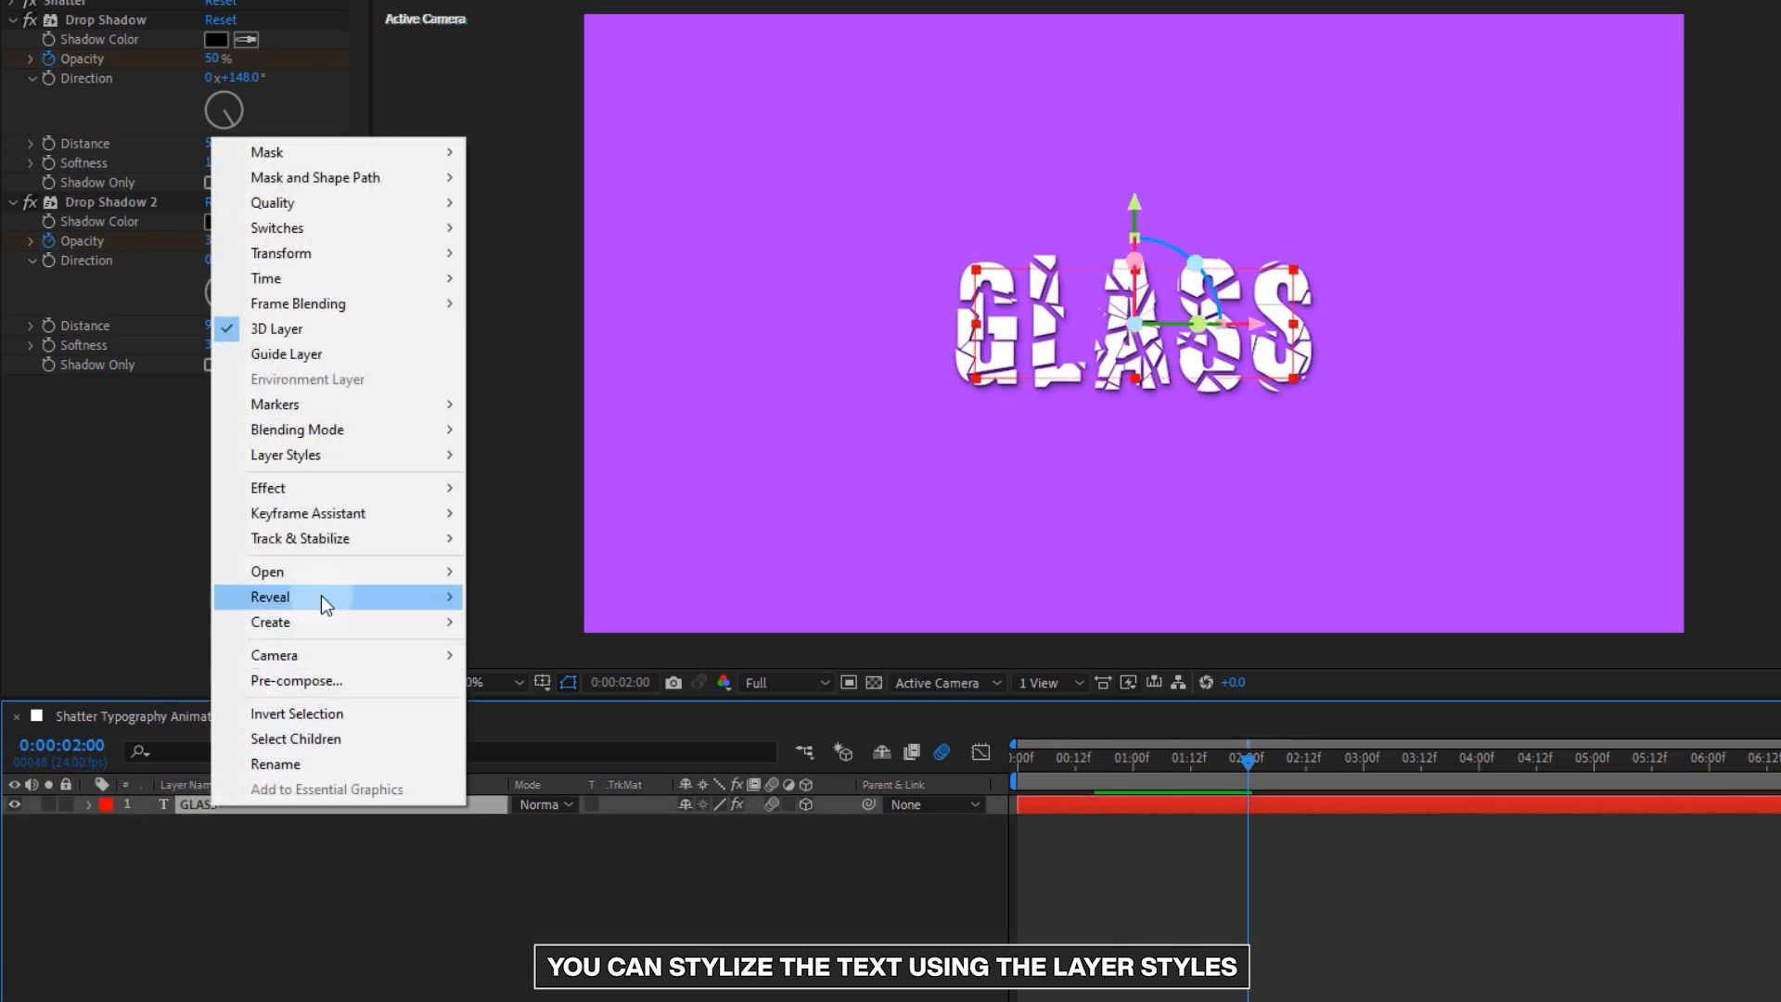
pyautogui.moveTo(321, 458)
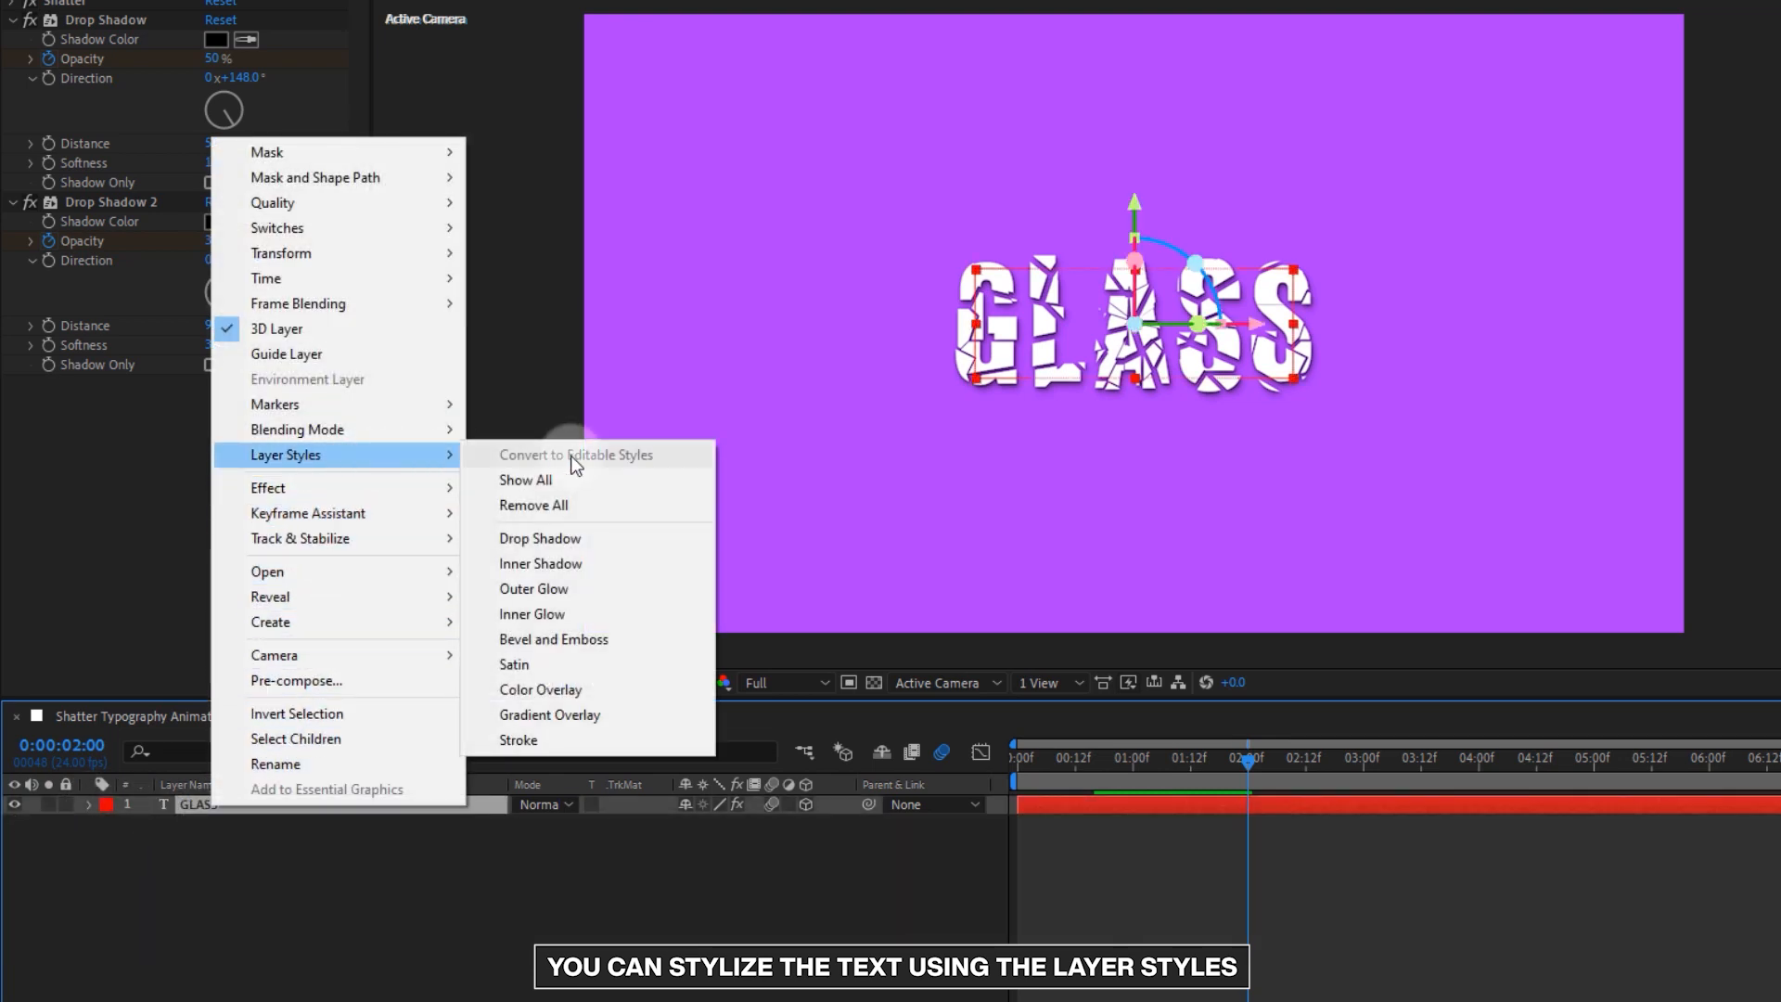
pyautogui.click(573, 640)
pyautogui.press('.')
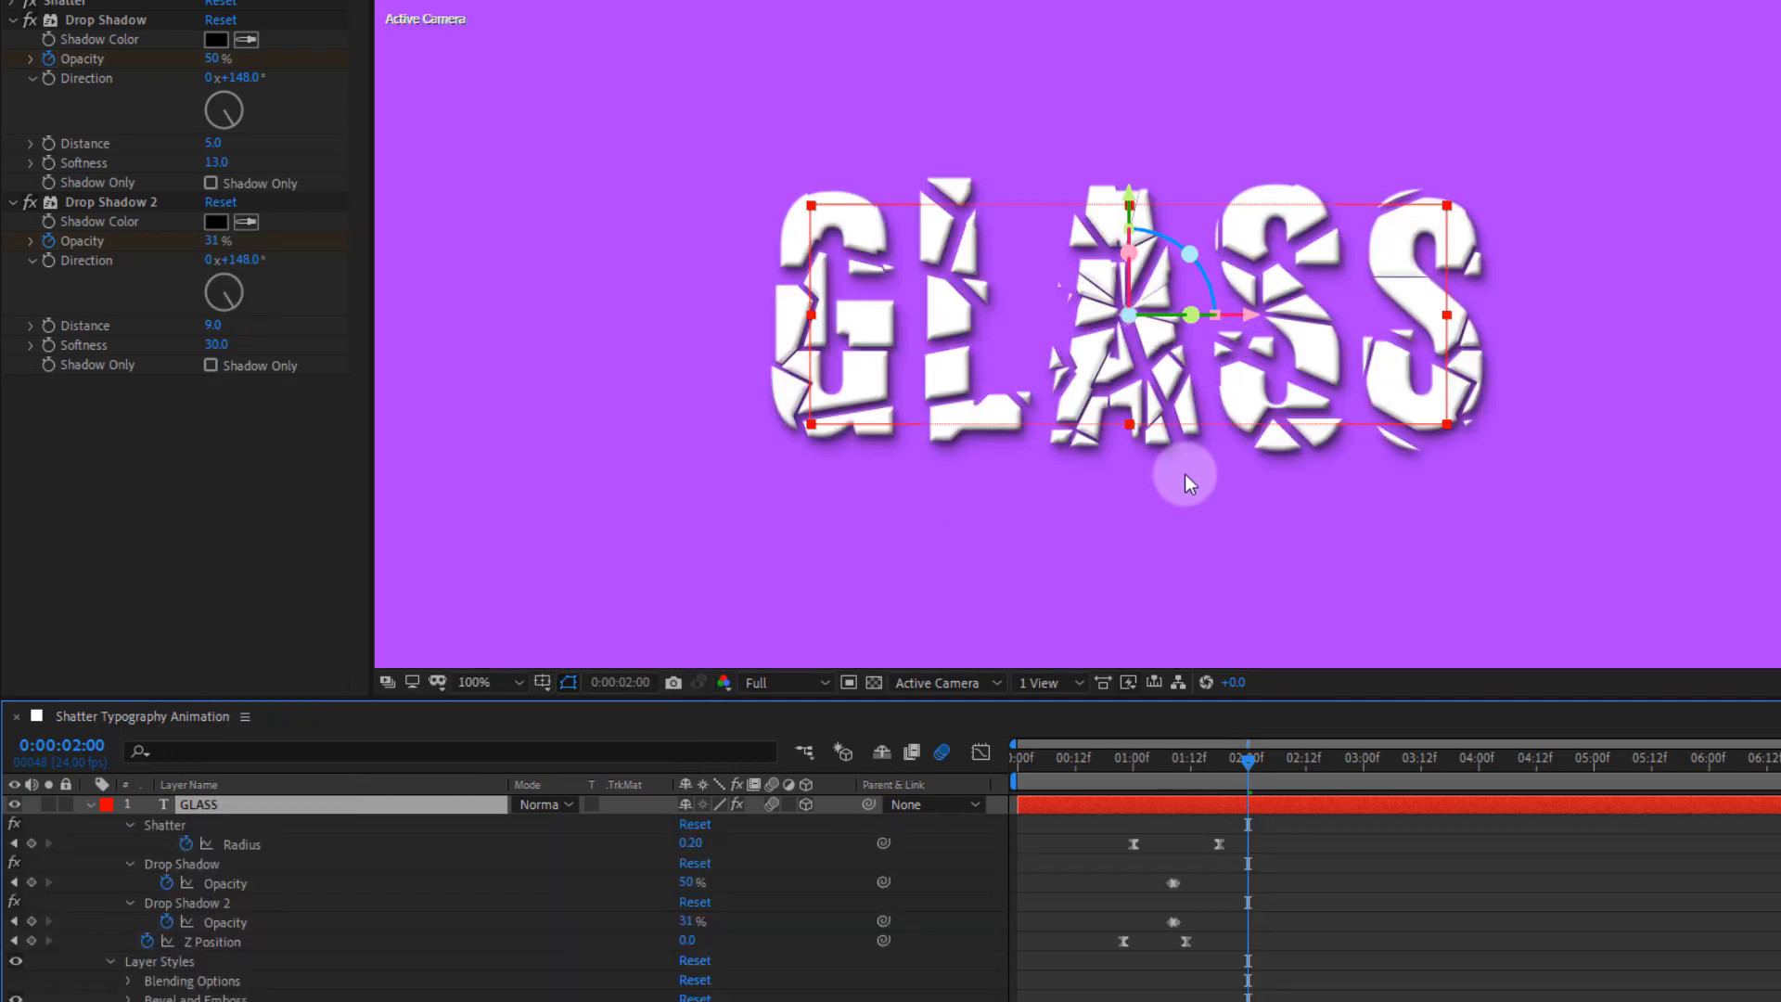
pyautogui.scroll(-3, 281, 927)
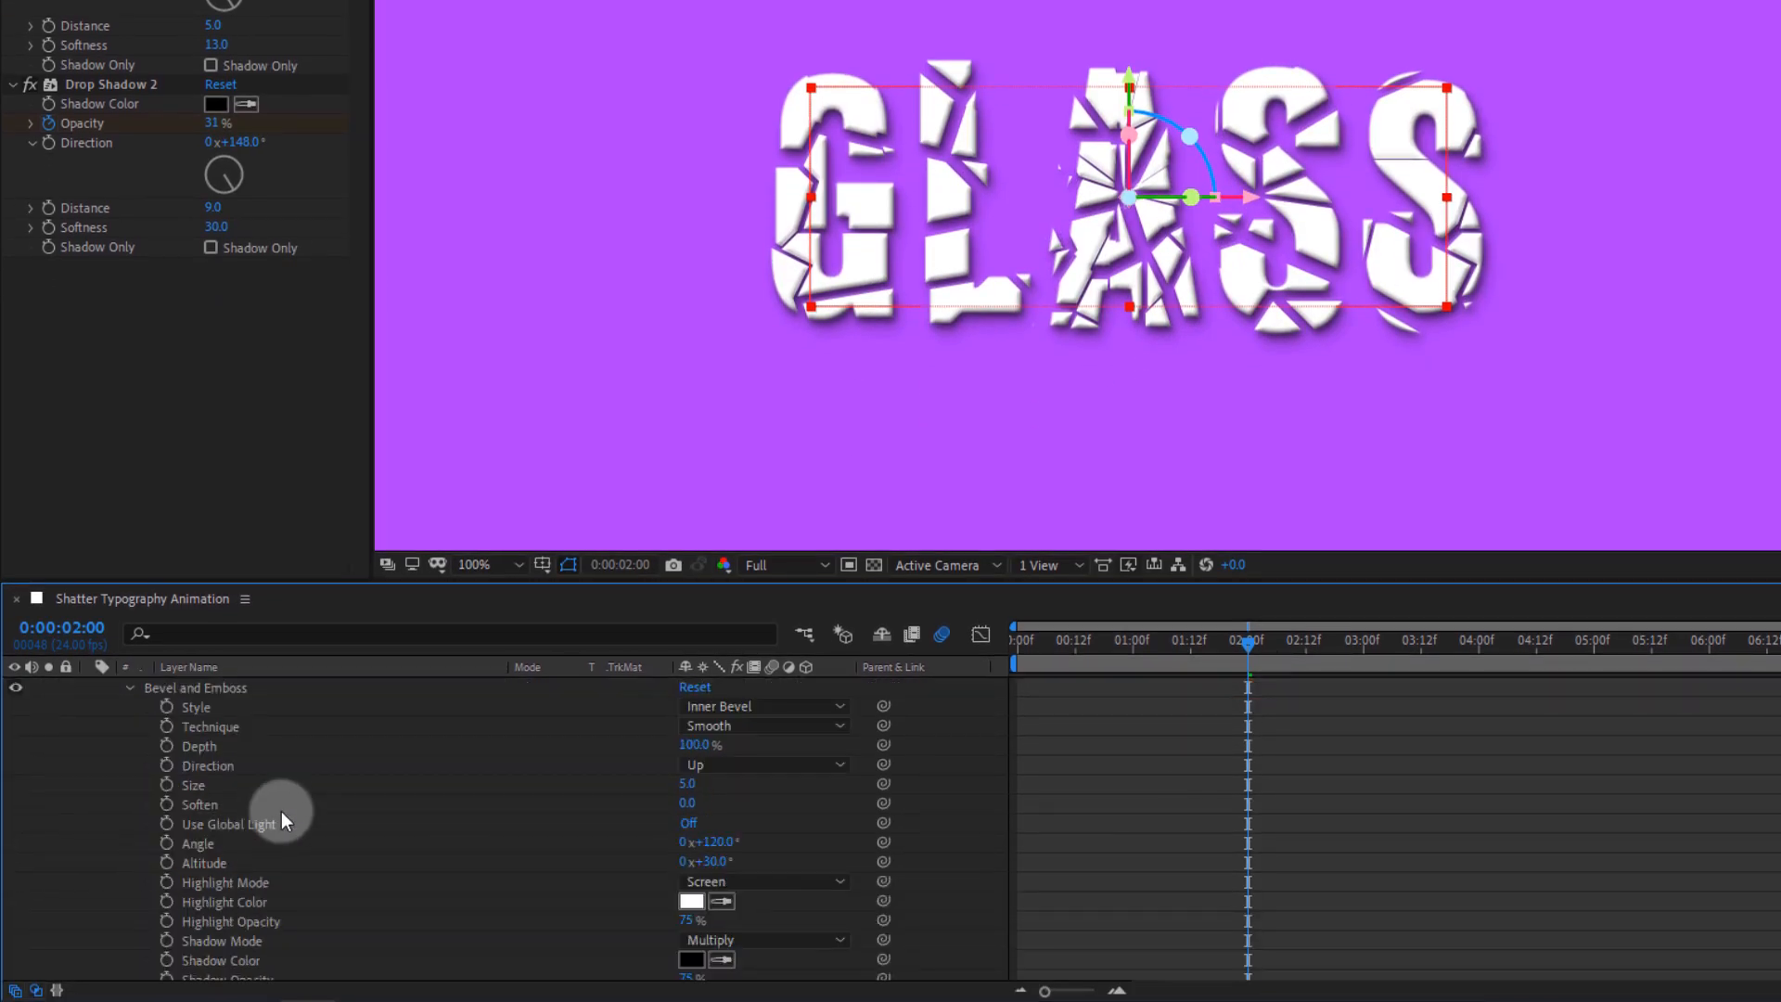
# - Set the Bevel and Emboss technique to Chisel Soft and inspect the edges of the shards up close
pyautogui.click(733, 726)
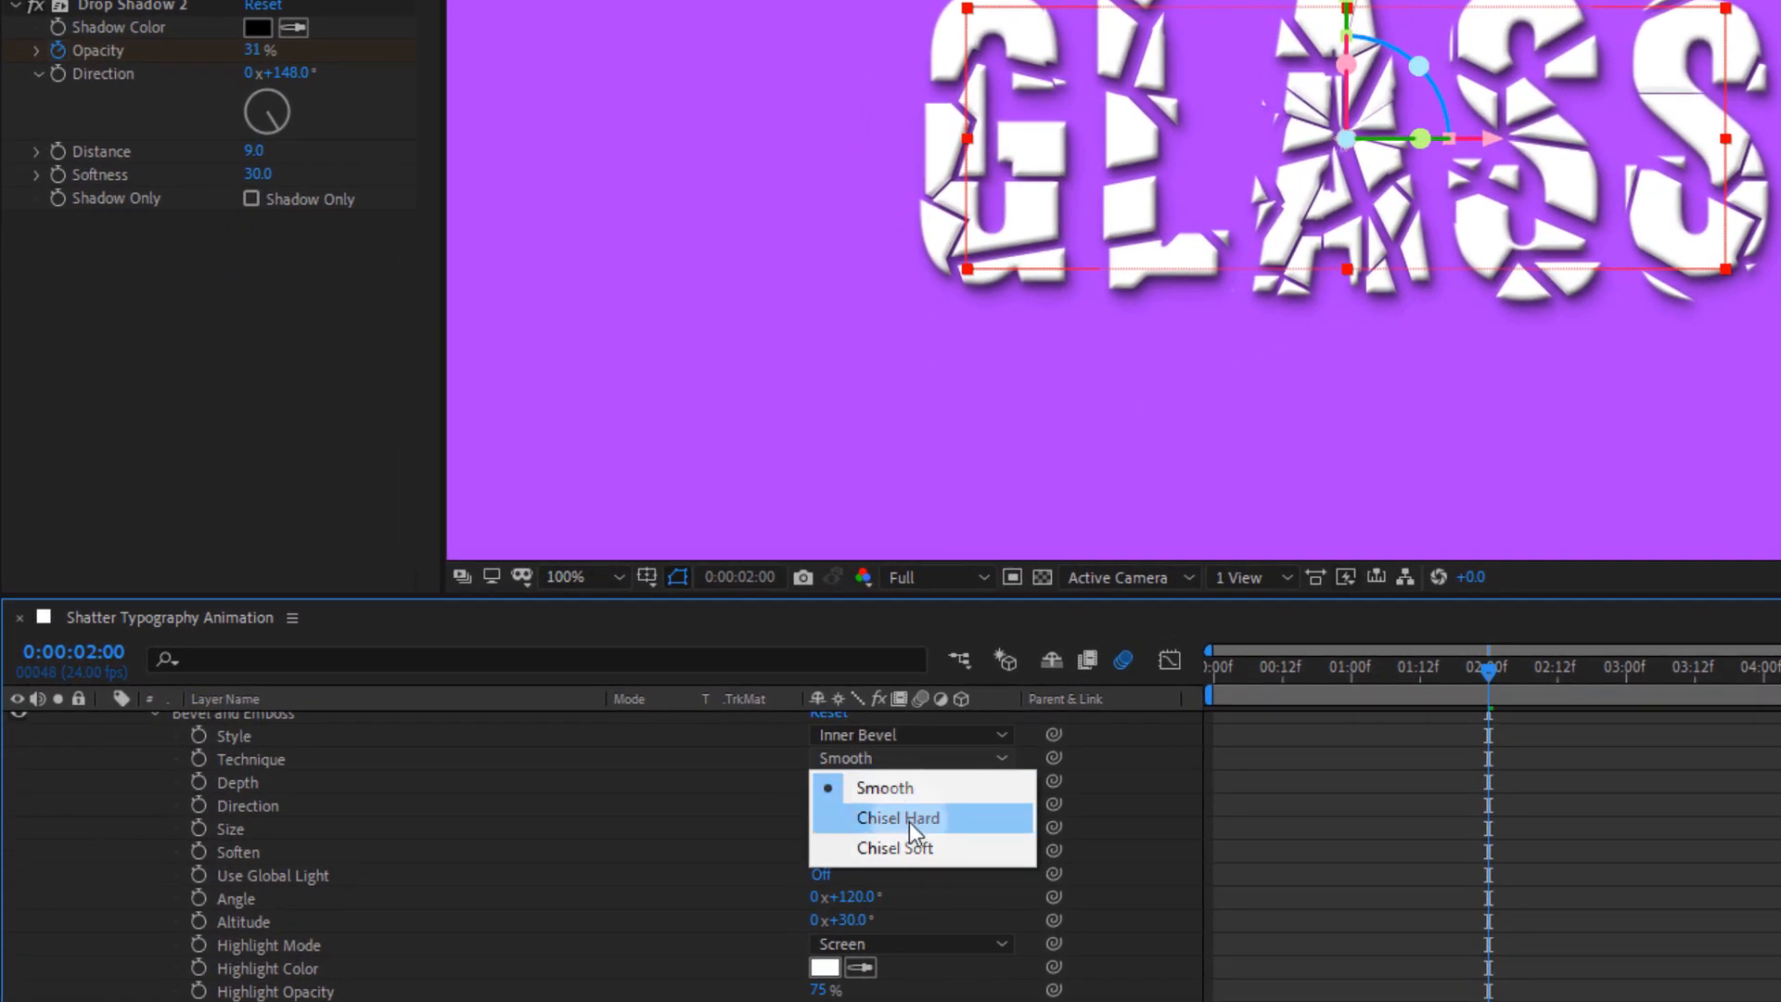
pyautogui.click(915, 852)
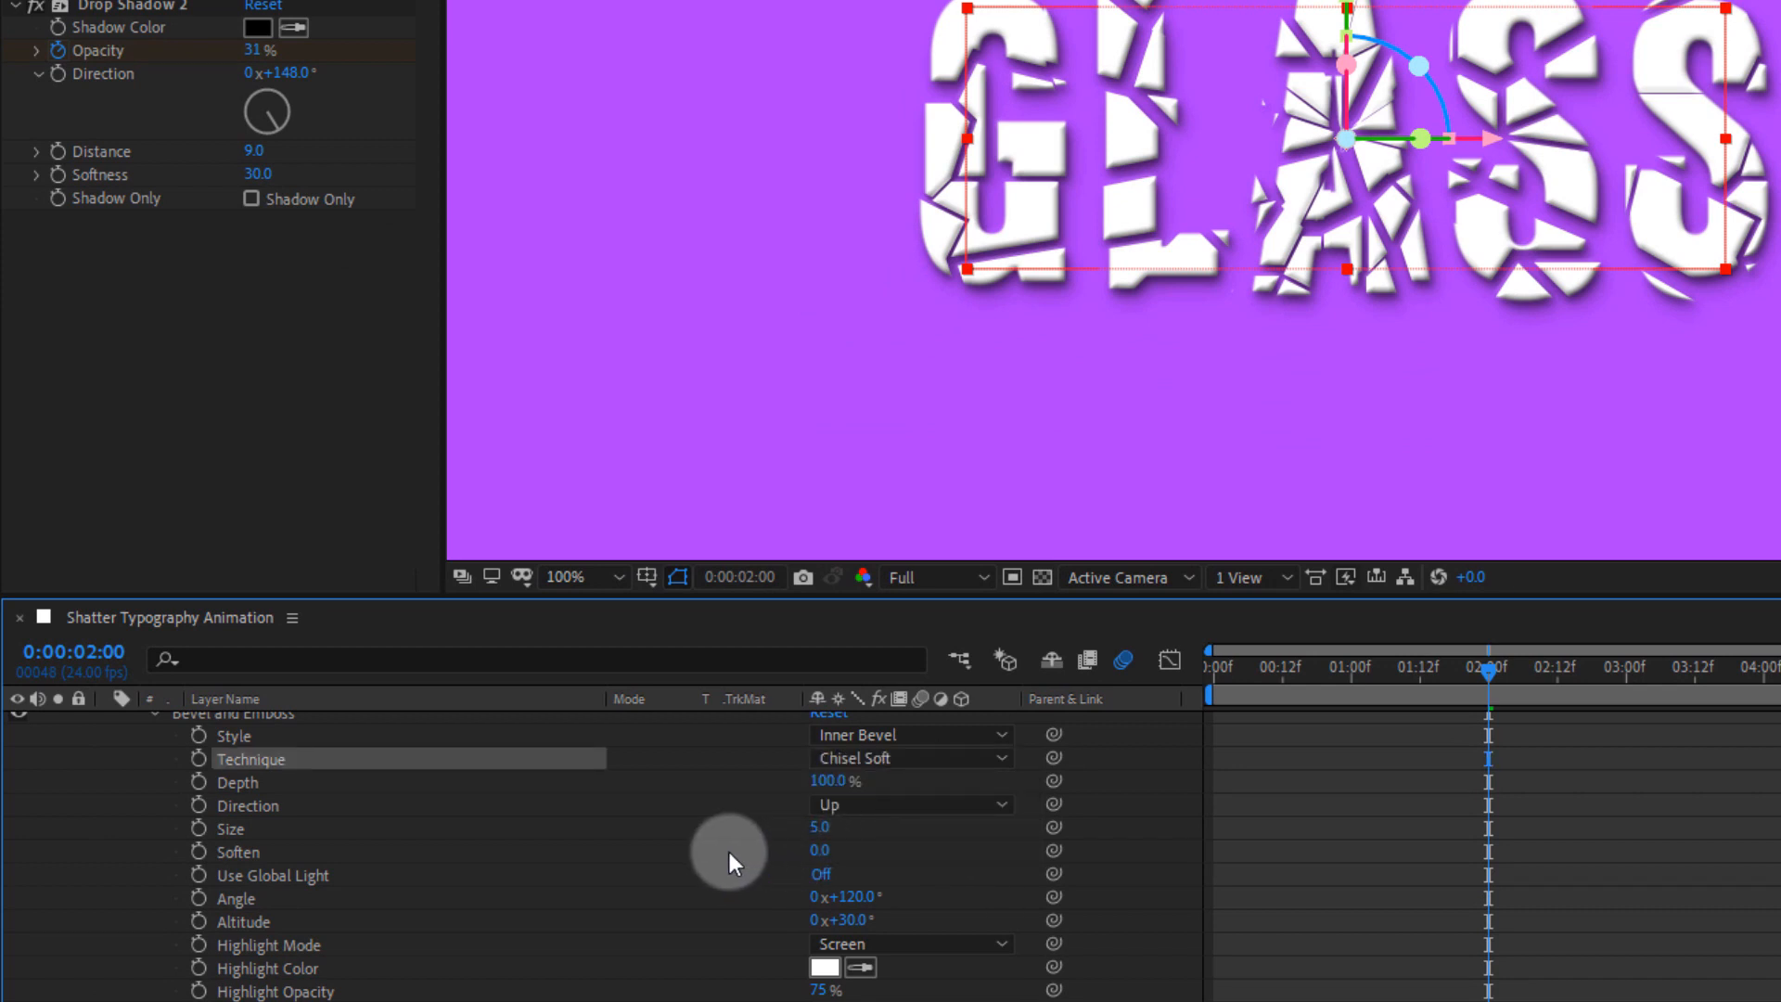
pyautogui.click(694, 855)
pyautogui.scroll(1, 1384, 386)
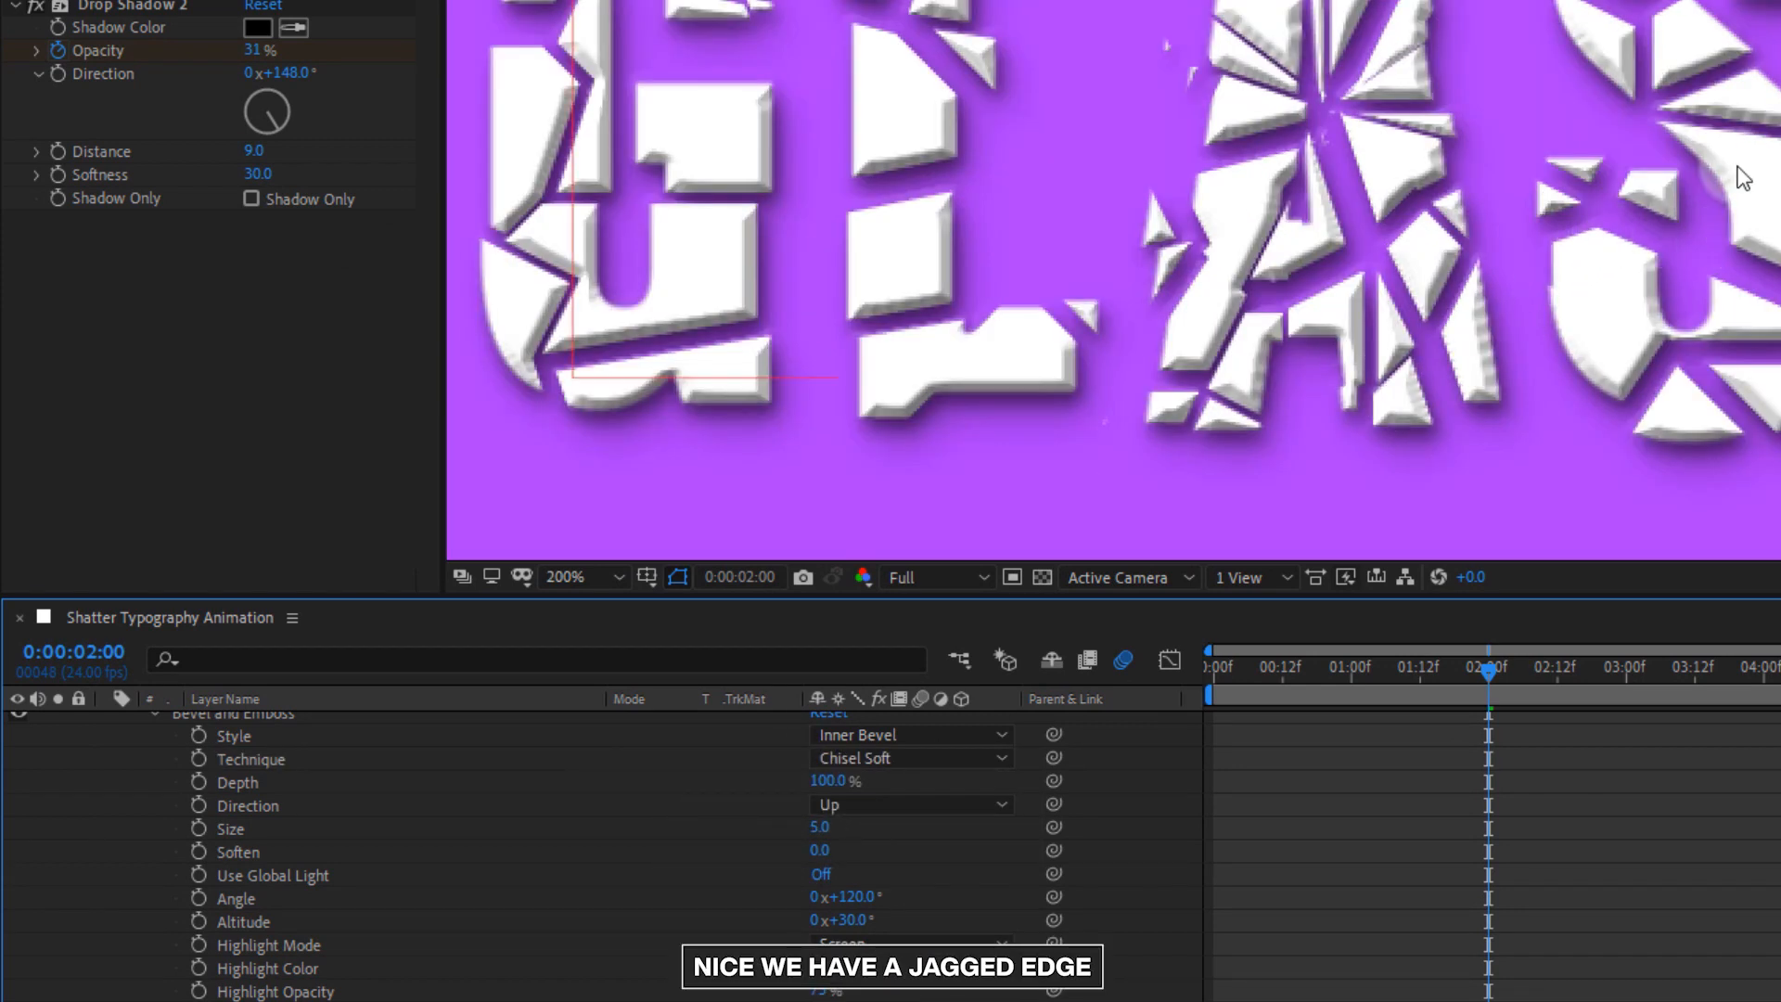
# - Try the Chisel Hard and Smooth techniques on the bevel, and return it to Chisel Soft
pyautogui.click(894, 765)
pyautogui.click(913, 820)
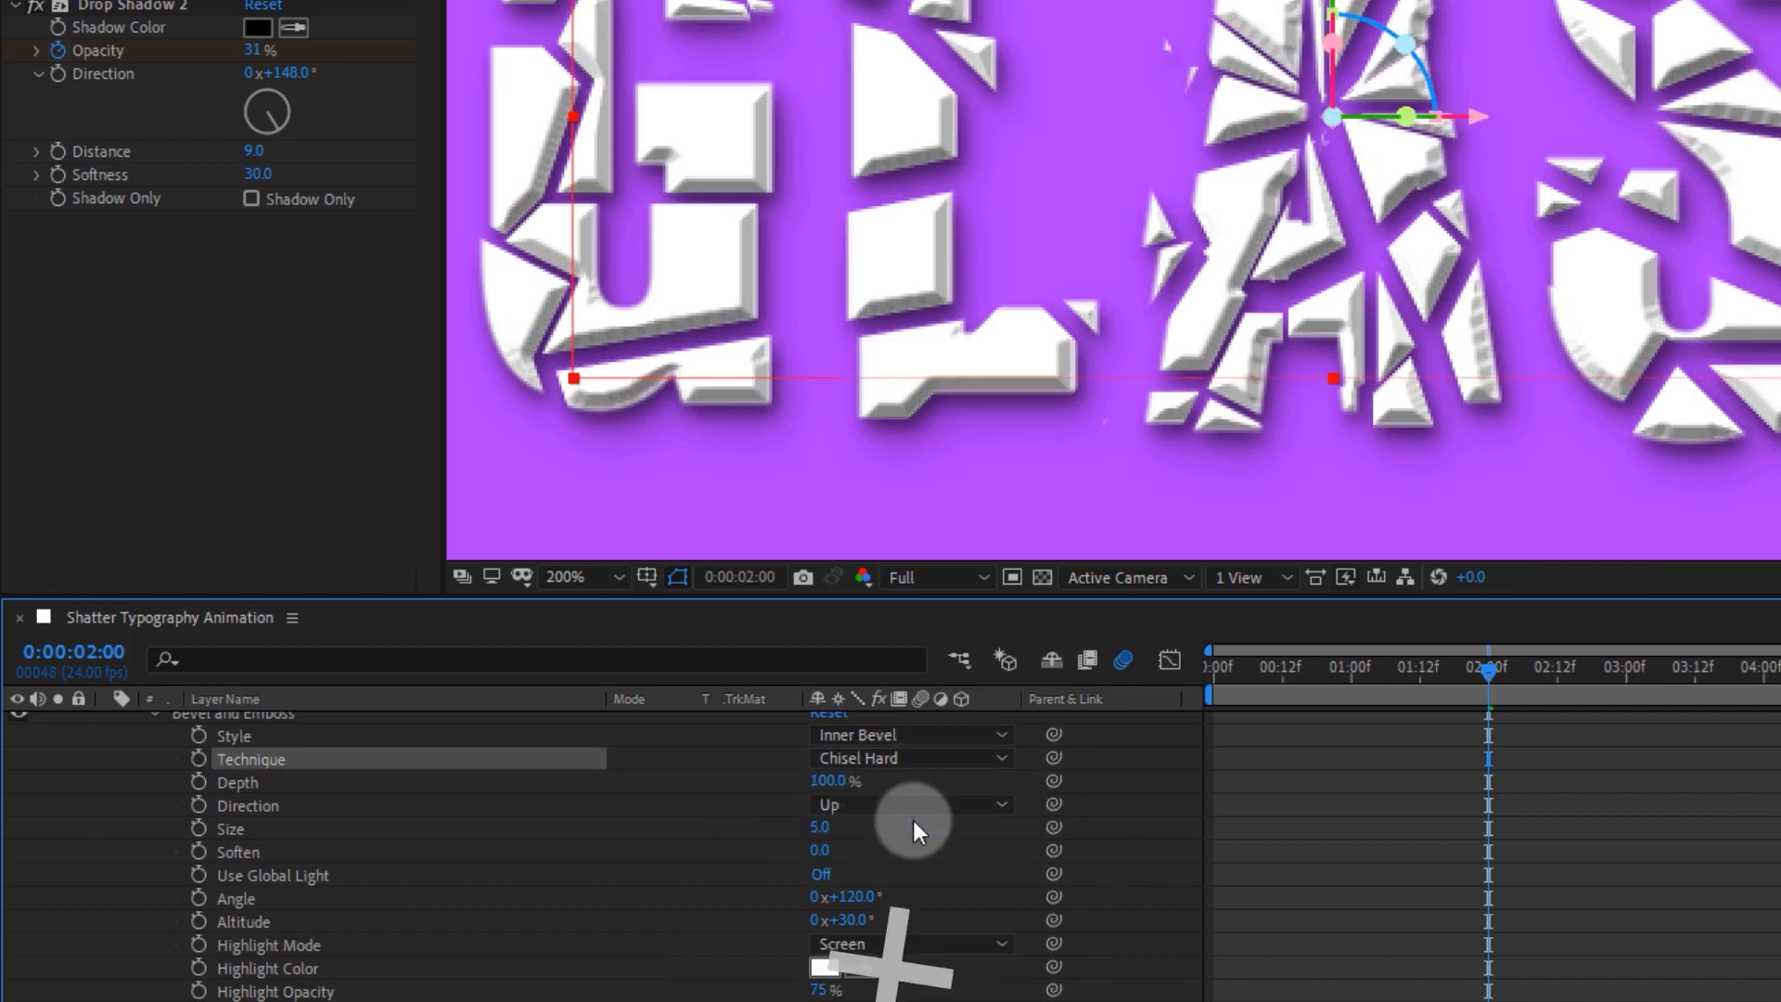
pyautogui.click(892, 759)
pyautogui.click(894, 783)
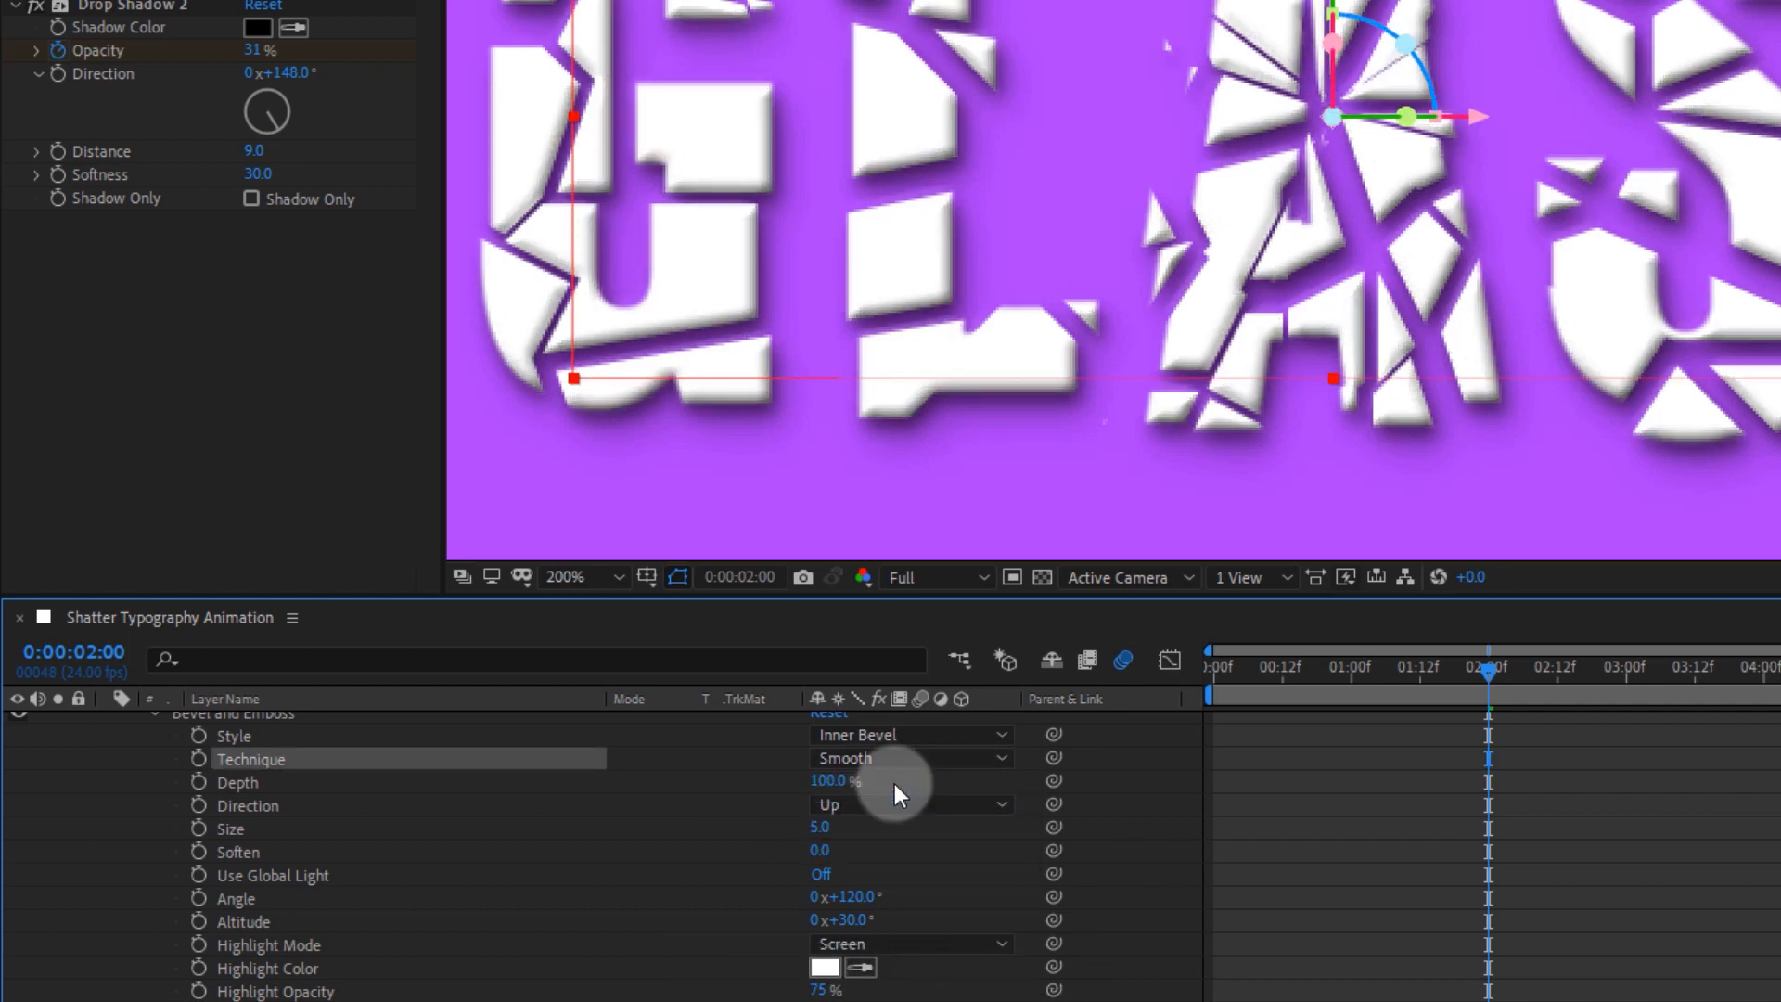
pyautogui.click(895, 763)
pyautogui.click(896, 849)
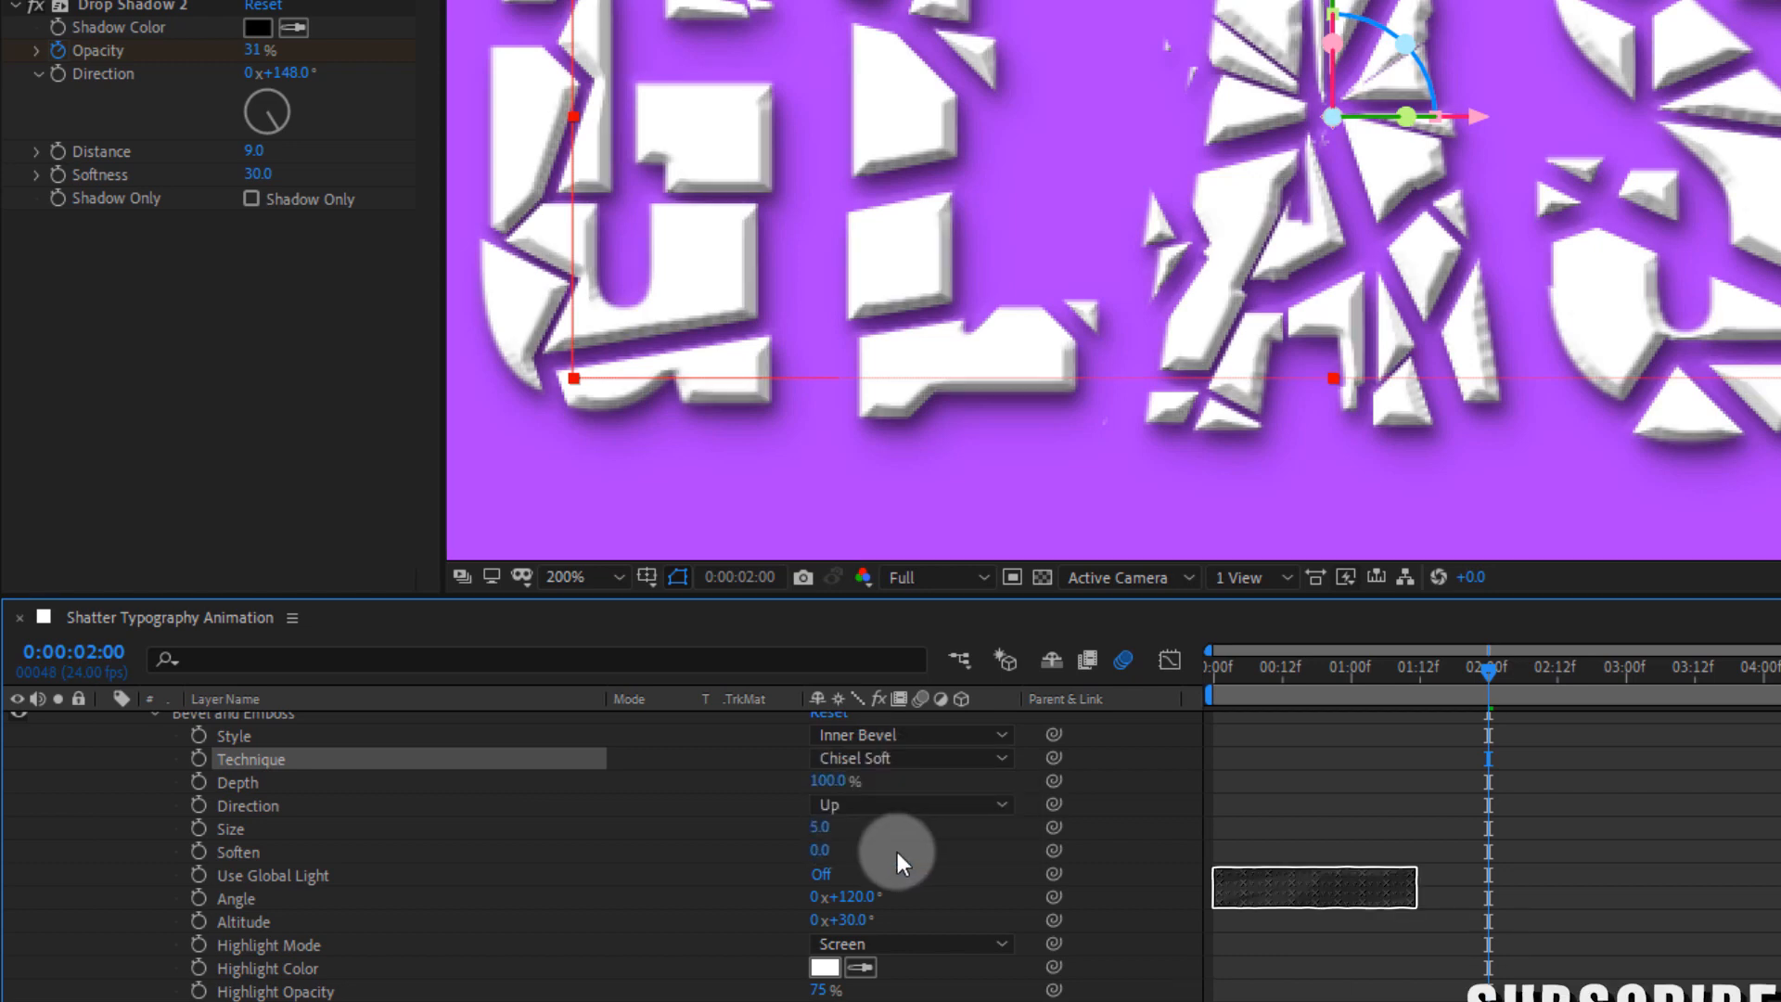
# - Set the Bevel and Emboss size to 3 and check the whole word
pyautogui.click(819, 826)
pyautogui.write('3')
pyautogui.press('Return')
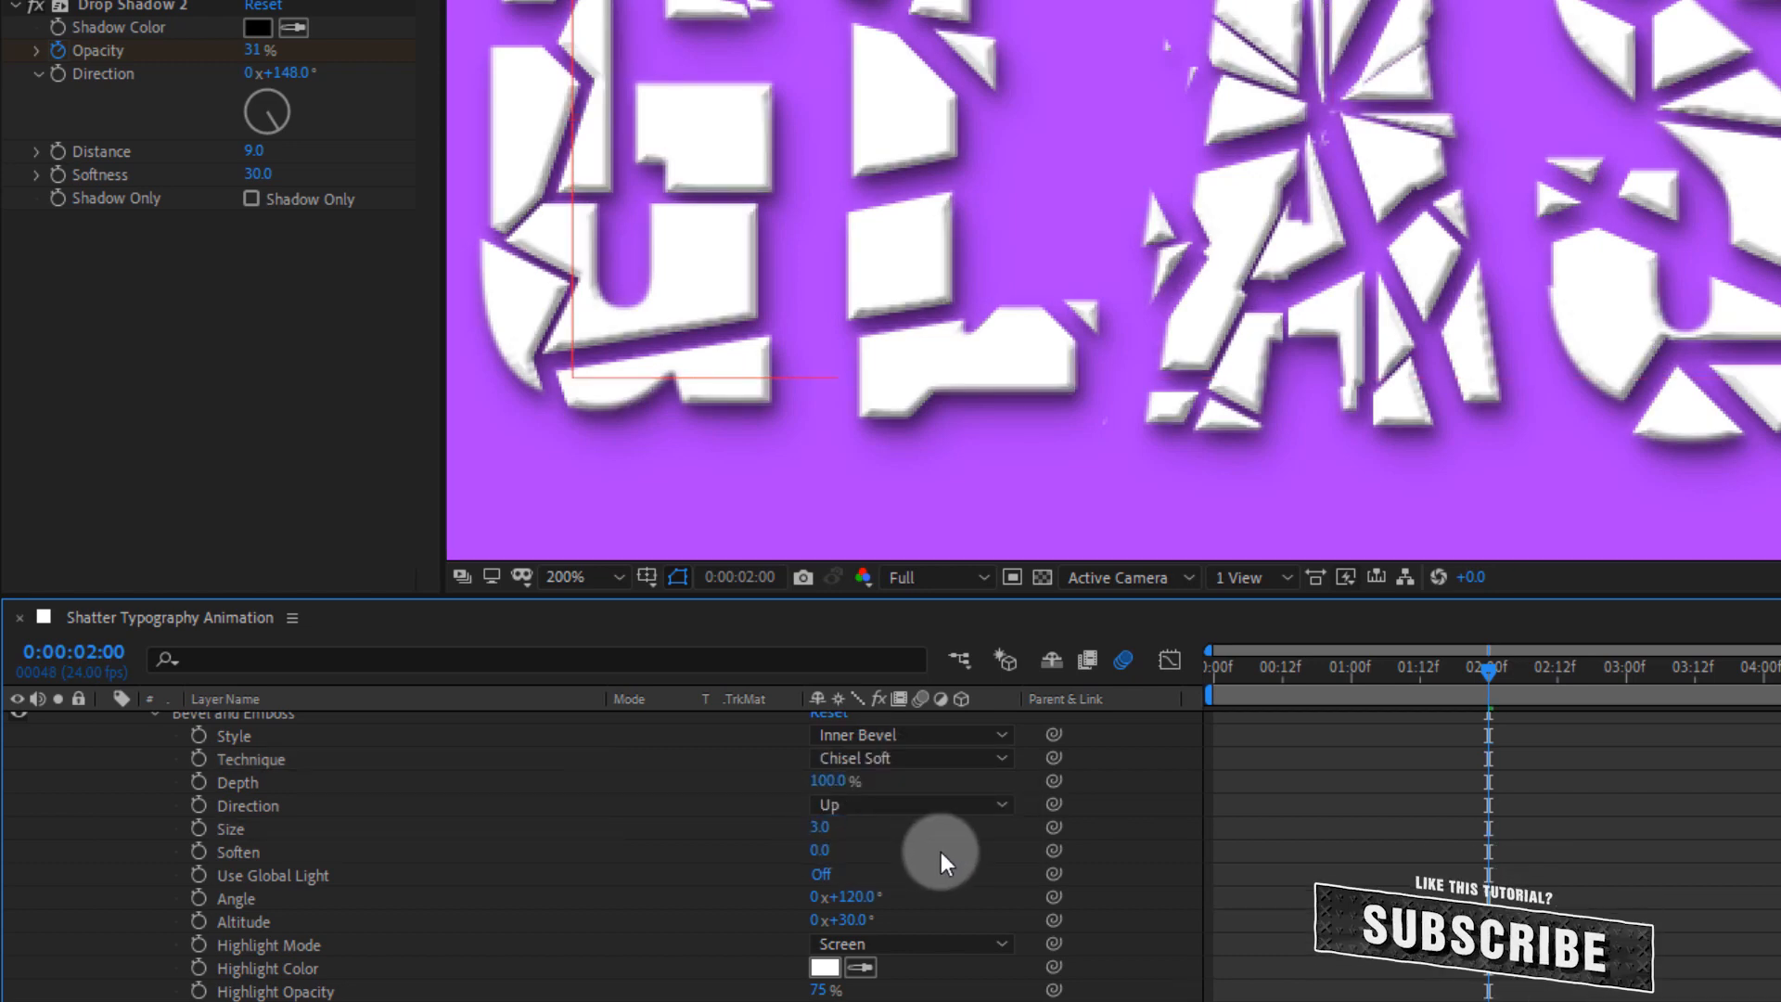
pyautogui.scroll(-1, 1332, 360)
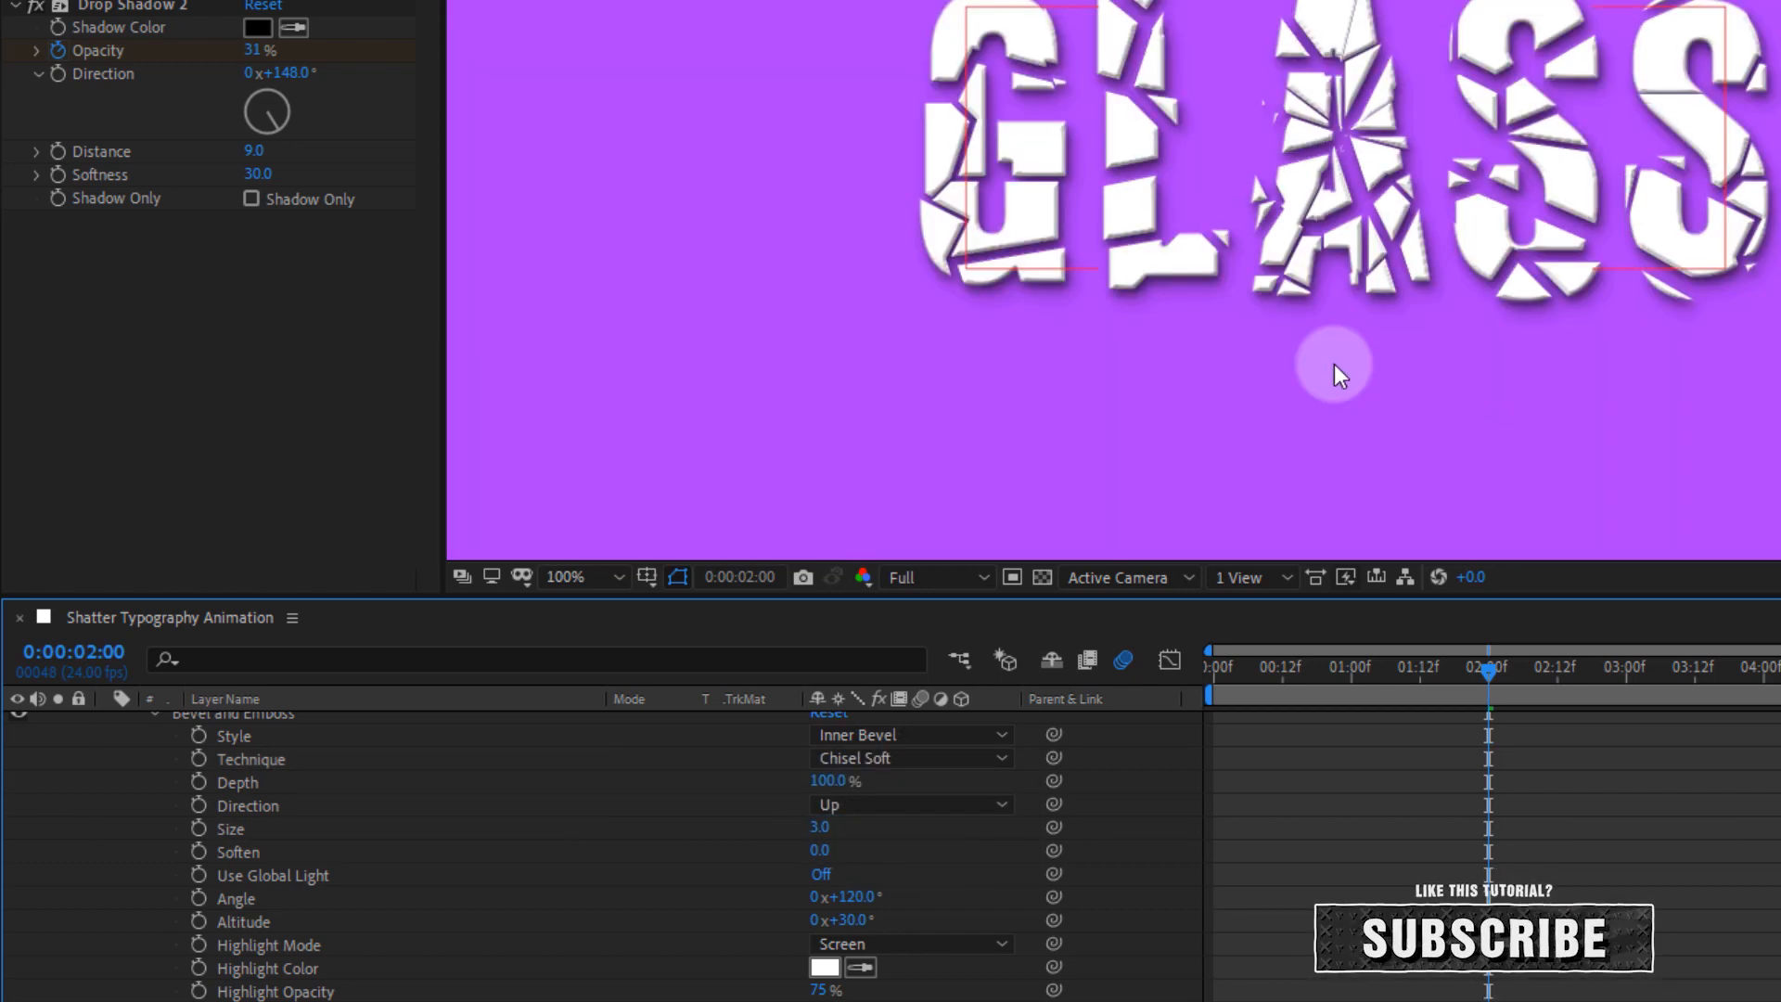
# - Set the Bevel and Emboss size to 4 and check the bevel on the whole word
pyautogui.scroll(1, 1265, 362)
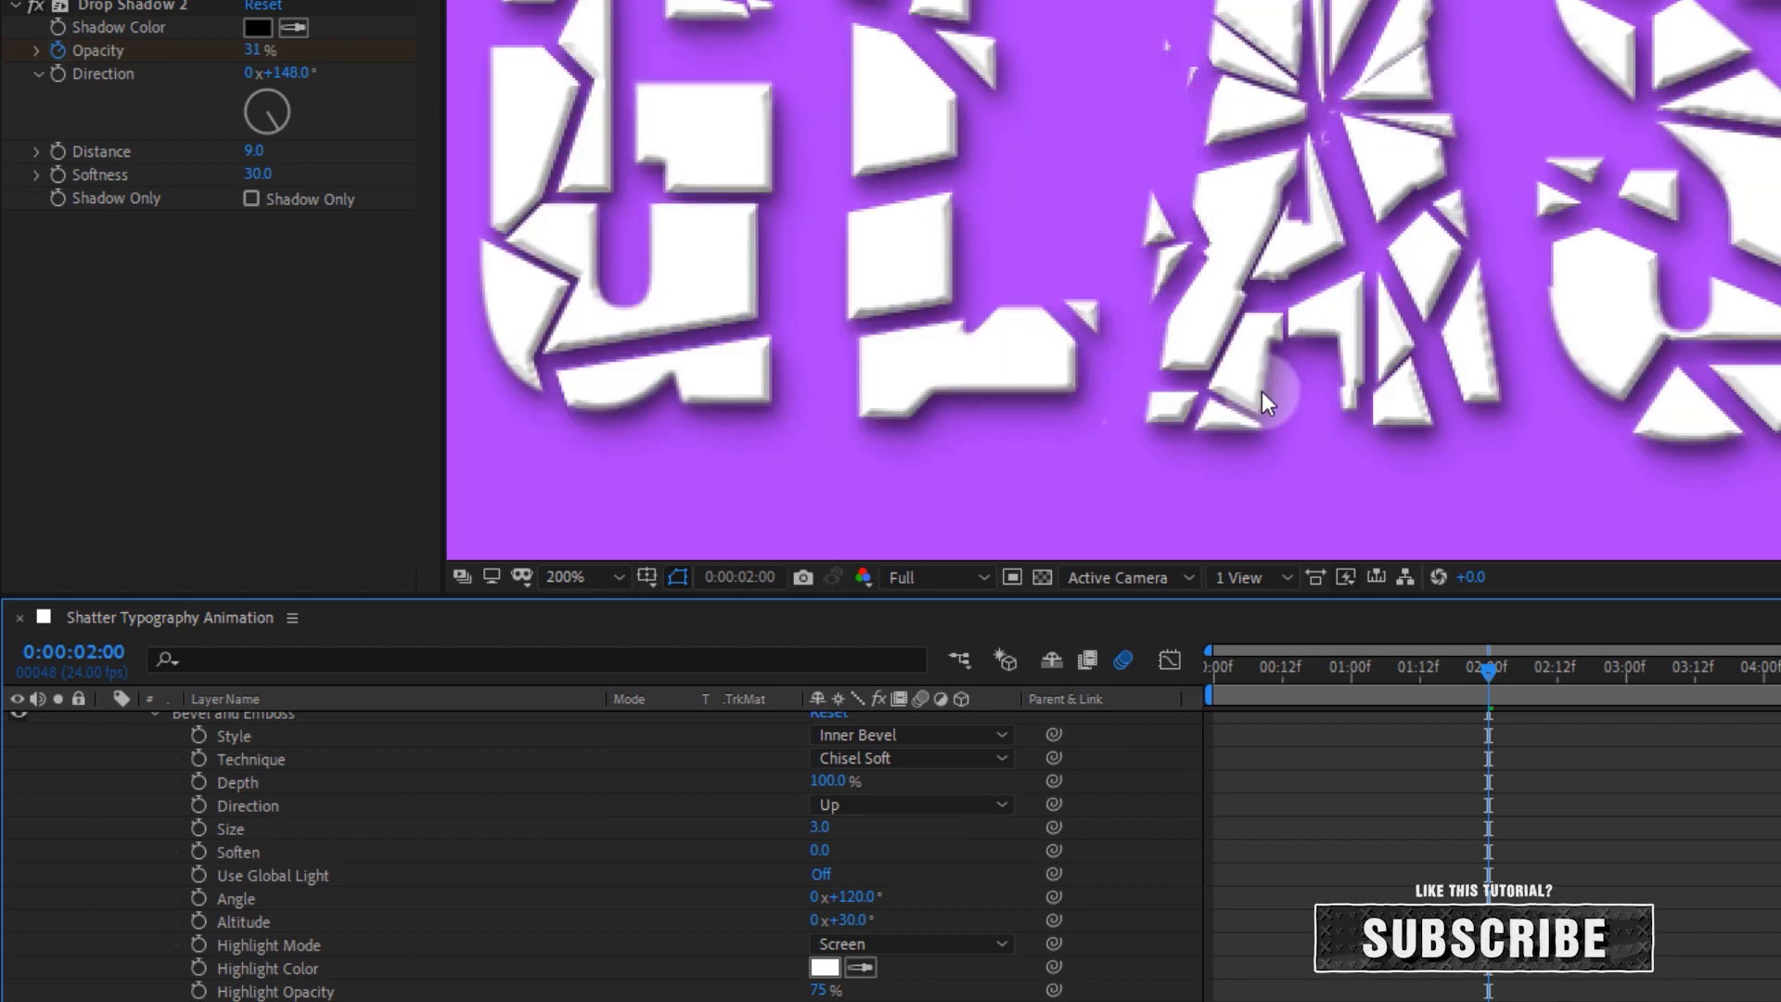
pyautogui.click(821, 831)
pyautogui.write('4')
pyautogui.press('Return')
pyautogui.scroll(-1, 1680, 327)
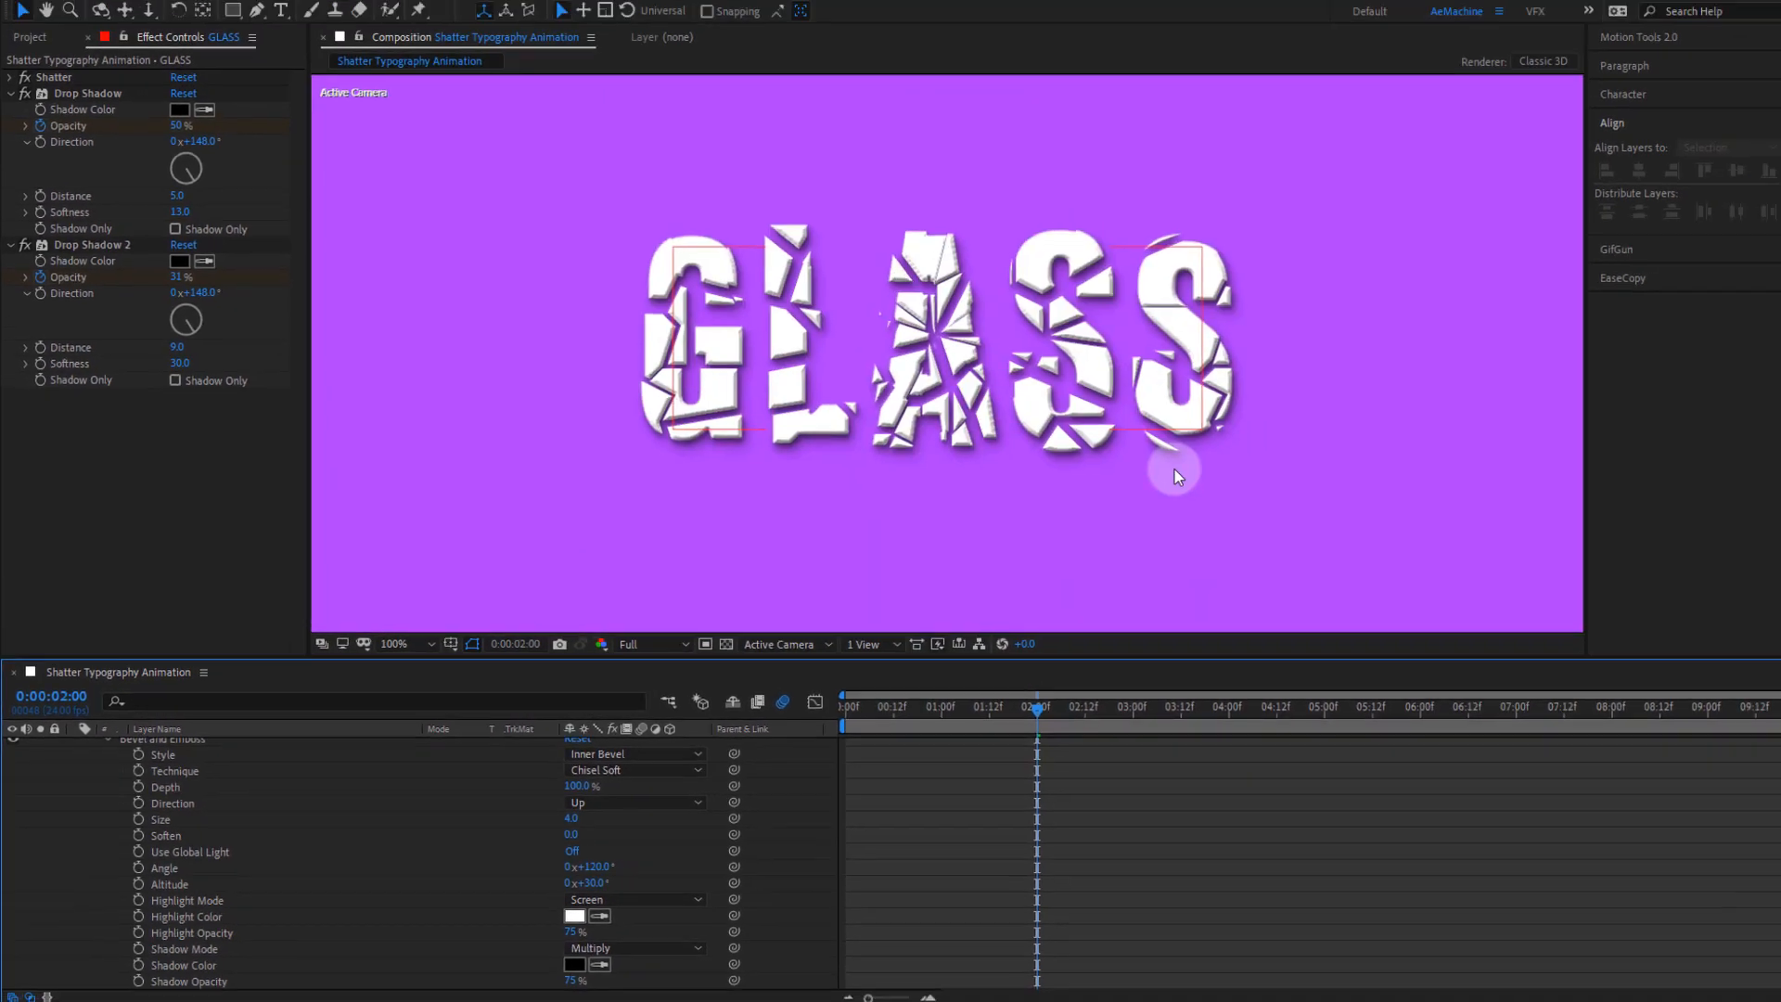
pyautogui.scroll(-1, 978, 483)
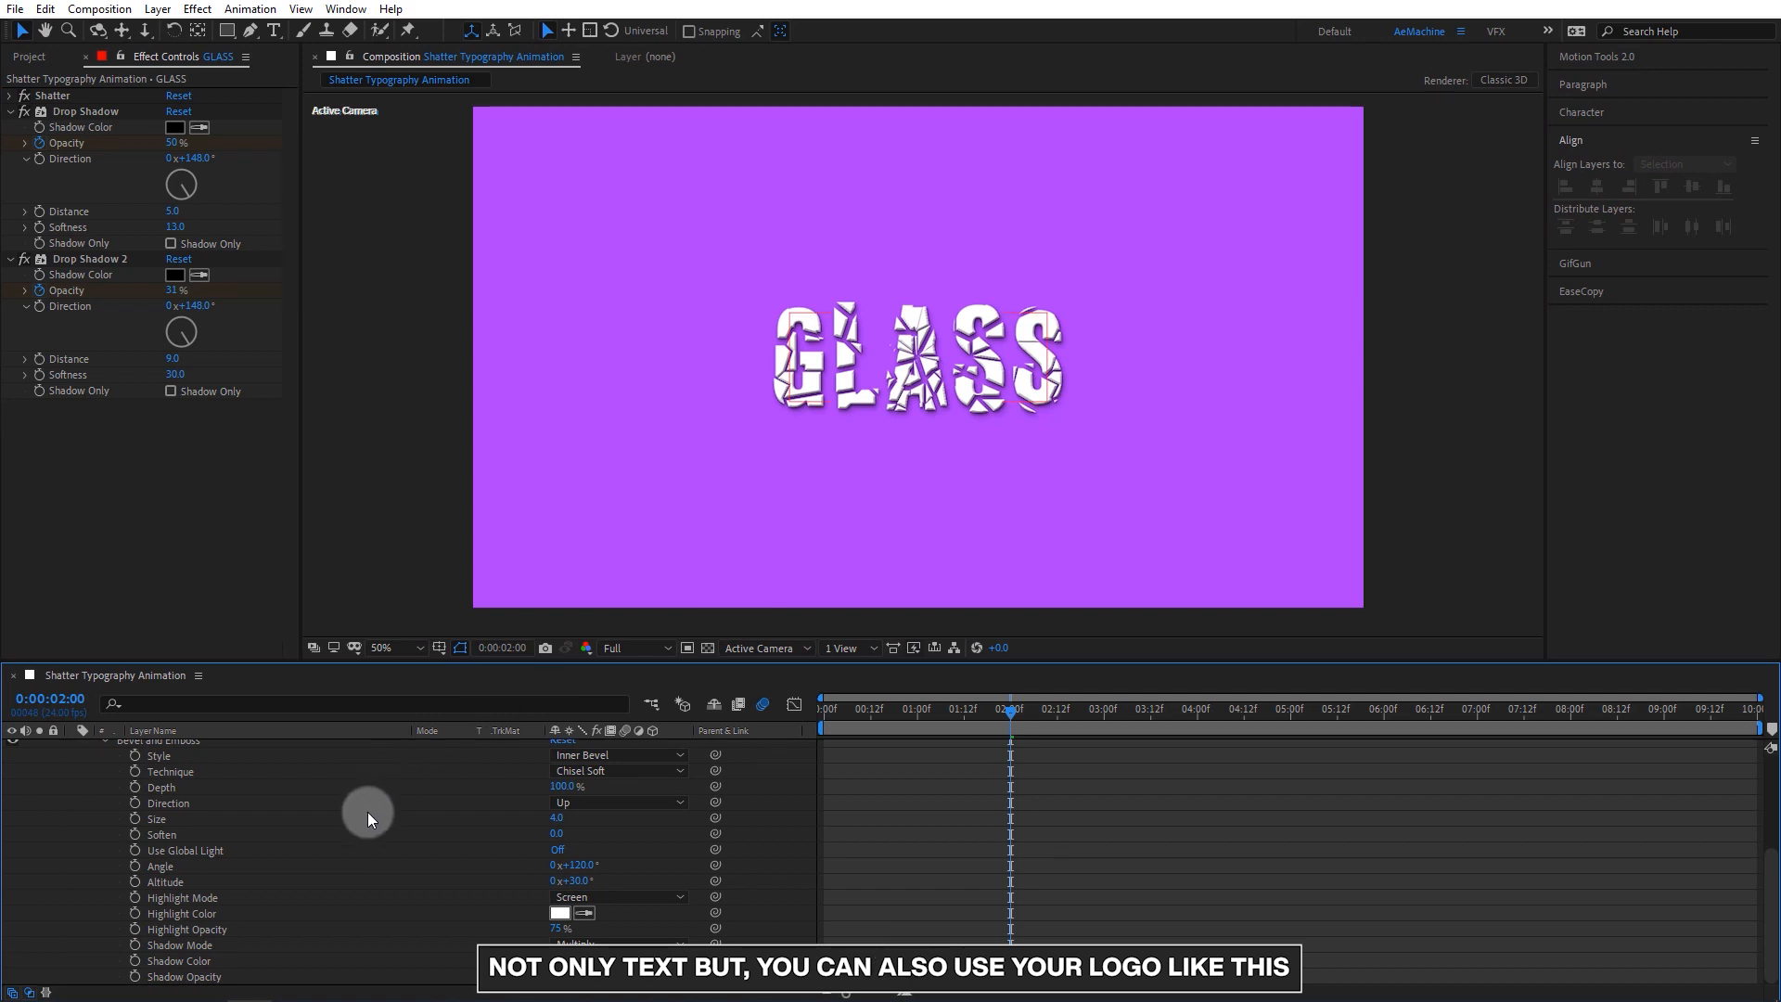
# - Collapse the GLASS layer's properties and end the work area at 0:00:04:00
pyautogui.scroll(4, 361, 821)
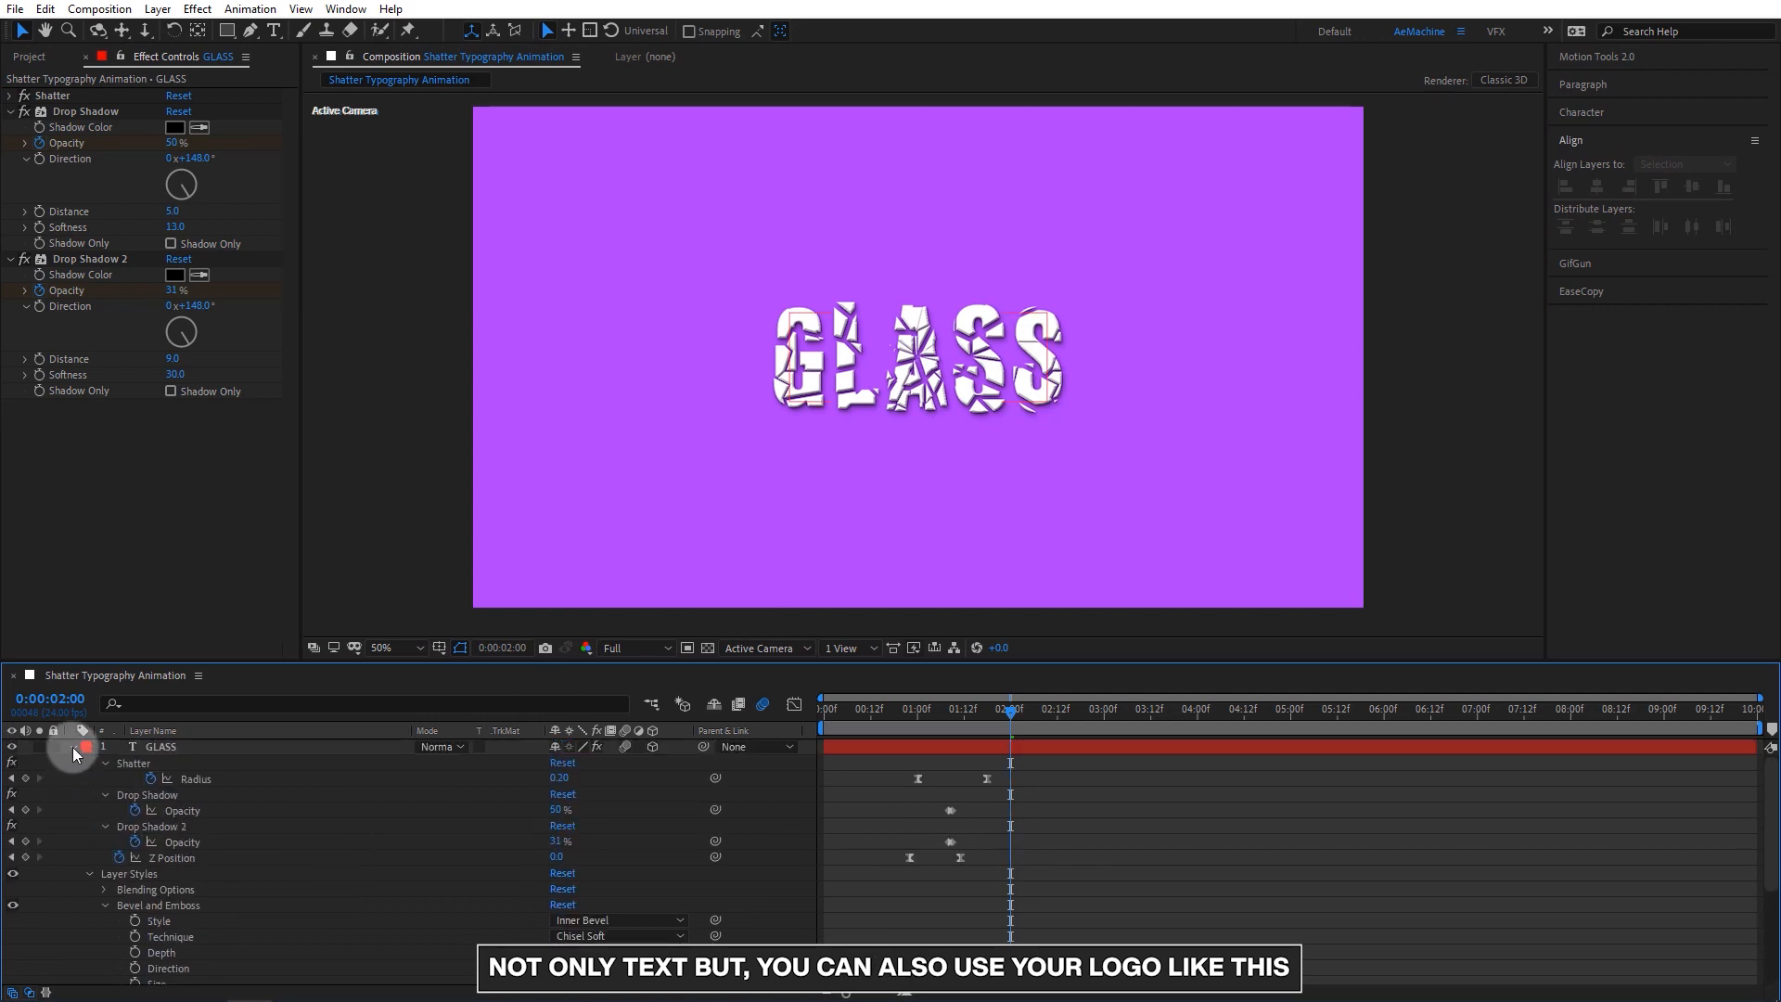
pyautogui.click(72, 748)
pyautogui.click(1194, 726)
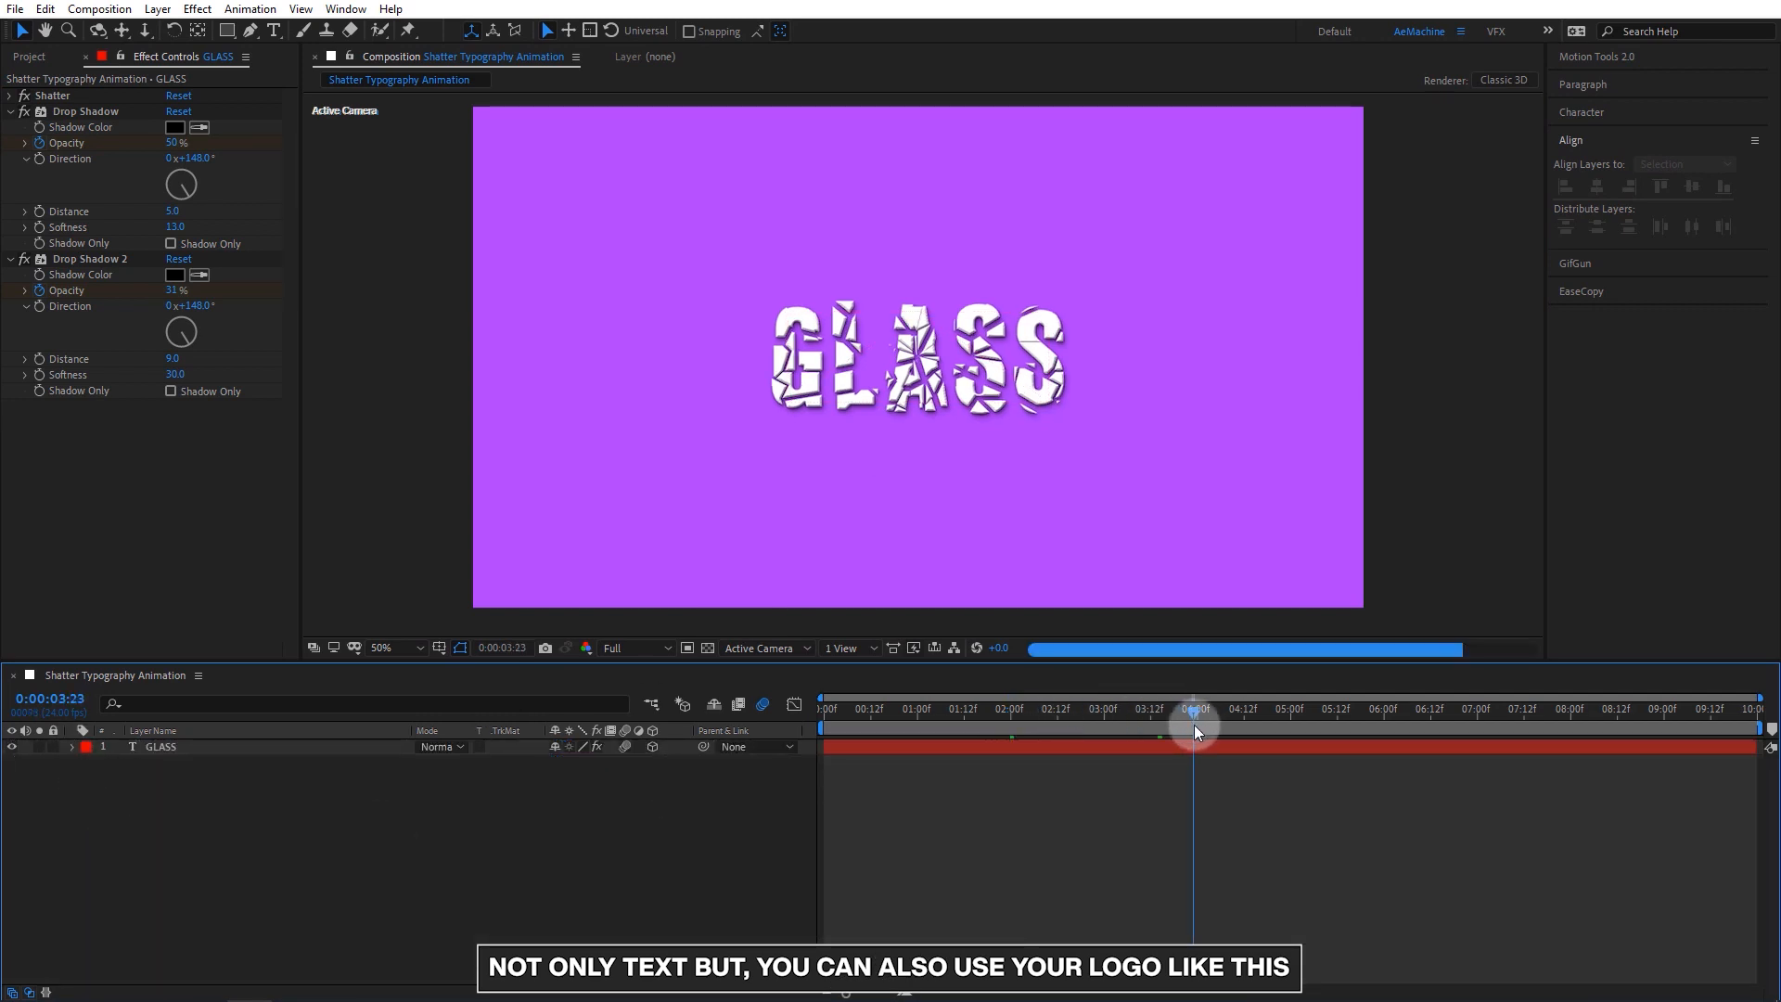
pyautogui.press('n')
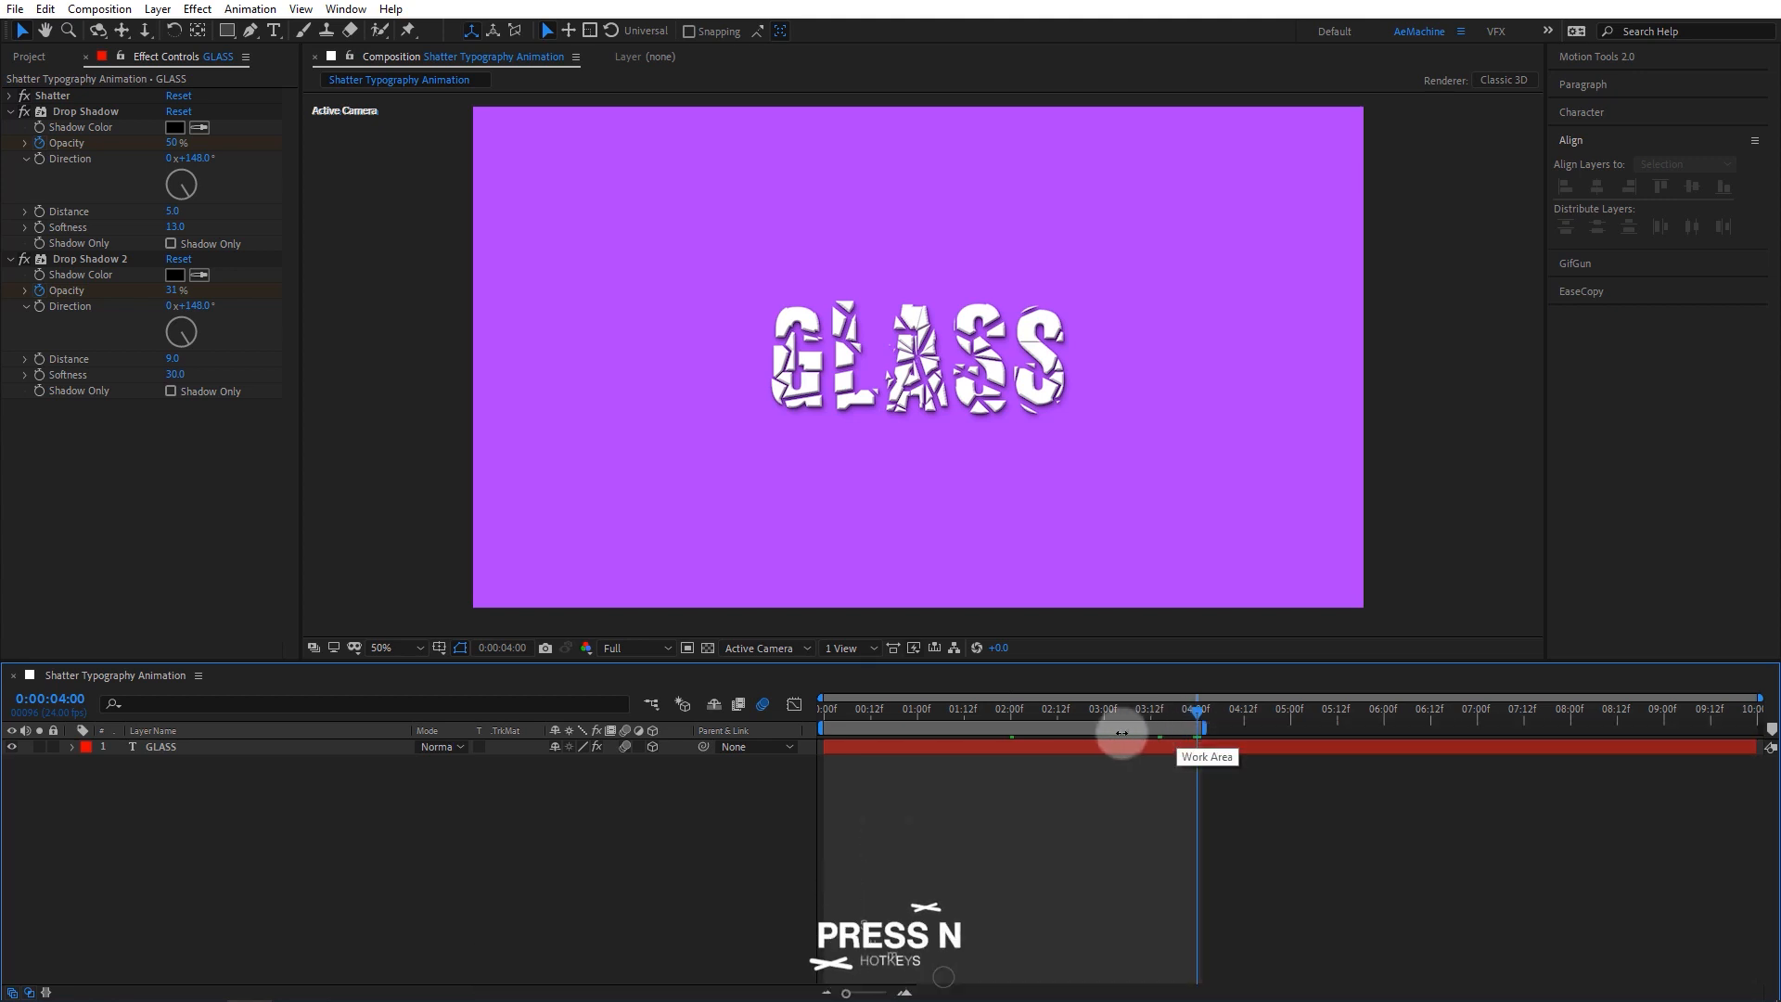
# - Return to the first frame and show the project's items in place of the effect settings
pyautogui.press('Home')
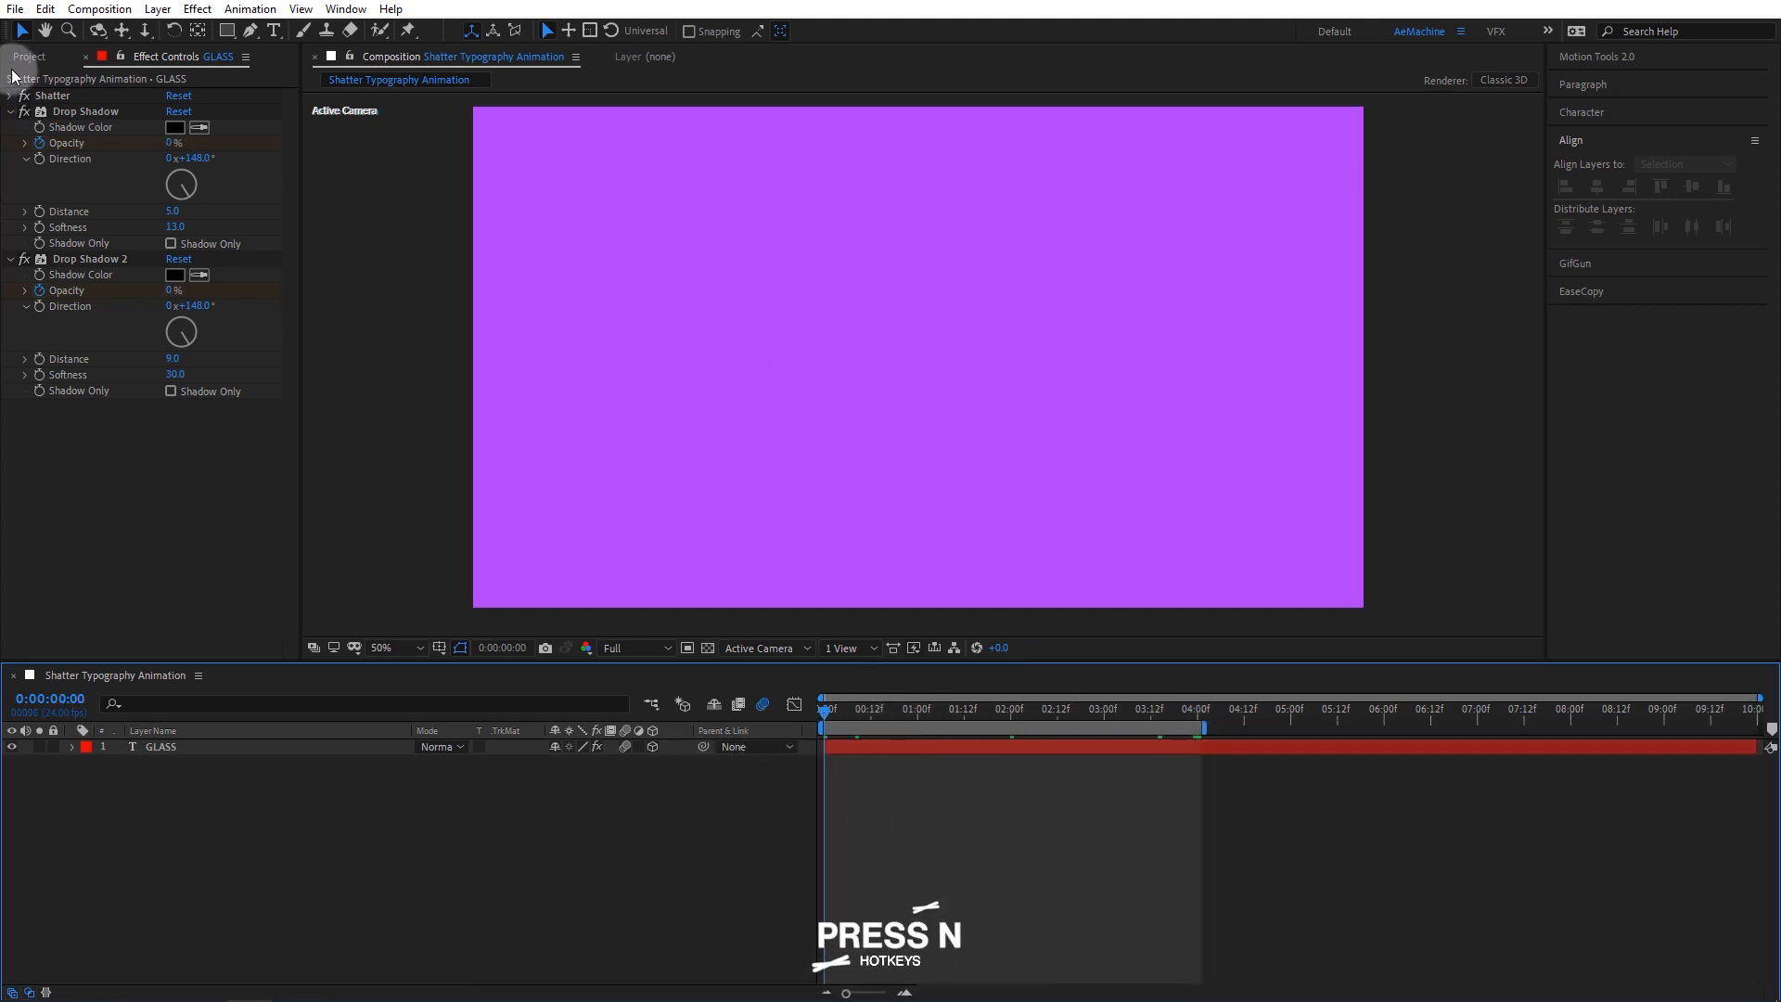
pyautogui.click(21, 58)
pyautogui.click(103, 436)
pyautogui.click(1355, 405)
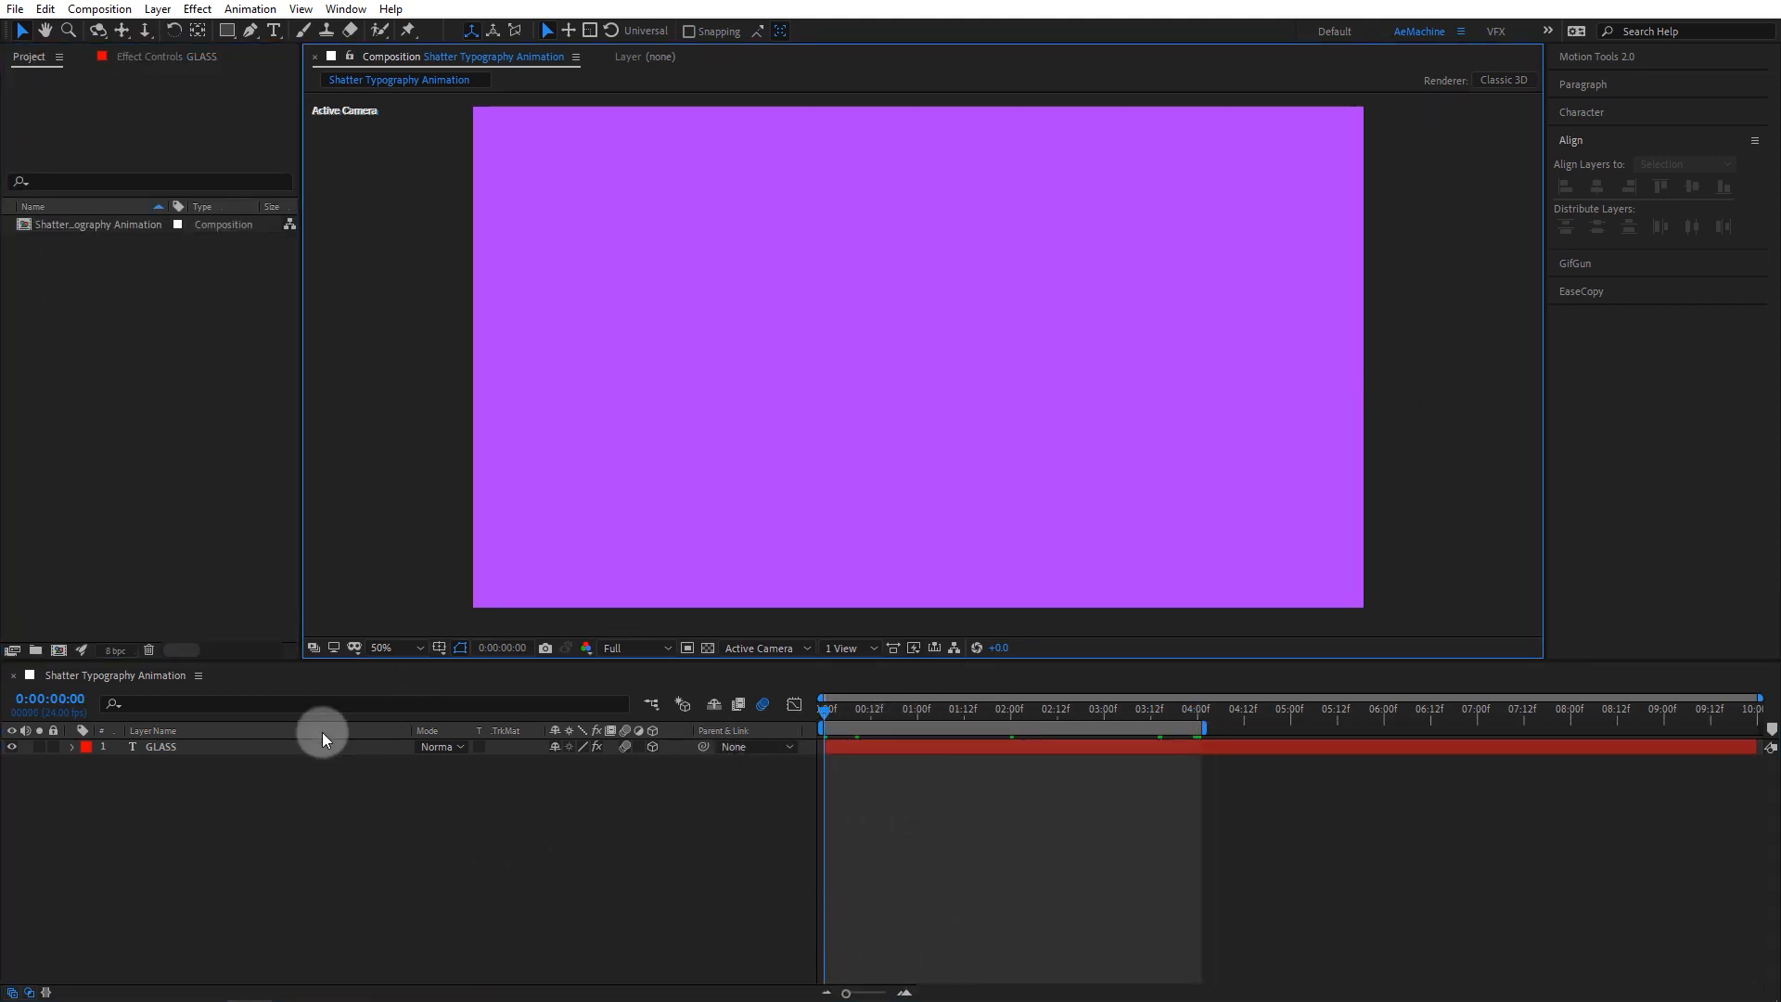
# - Go to 0:00:01:11 in the shattering and replace the word GLASS with TEXT
pyautogui.moveTo(937, 722); pyautogui.dragTo(960, 722)
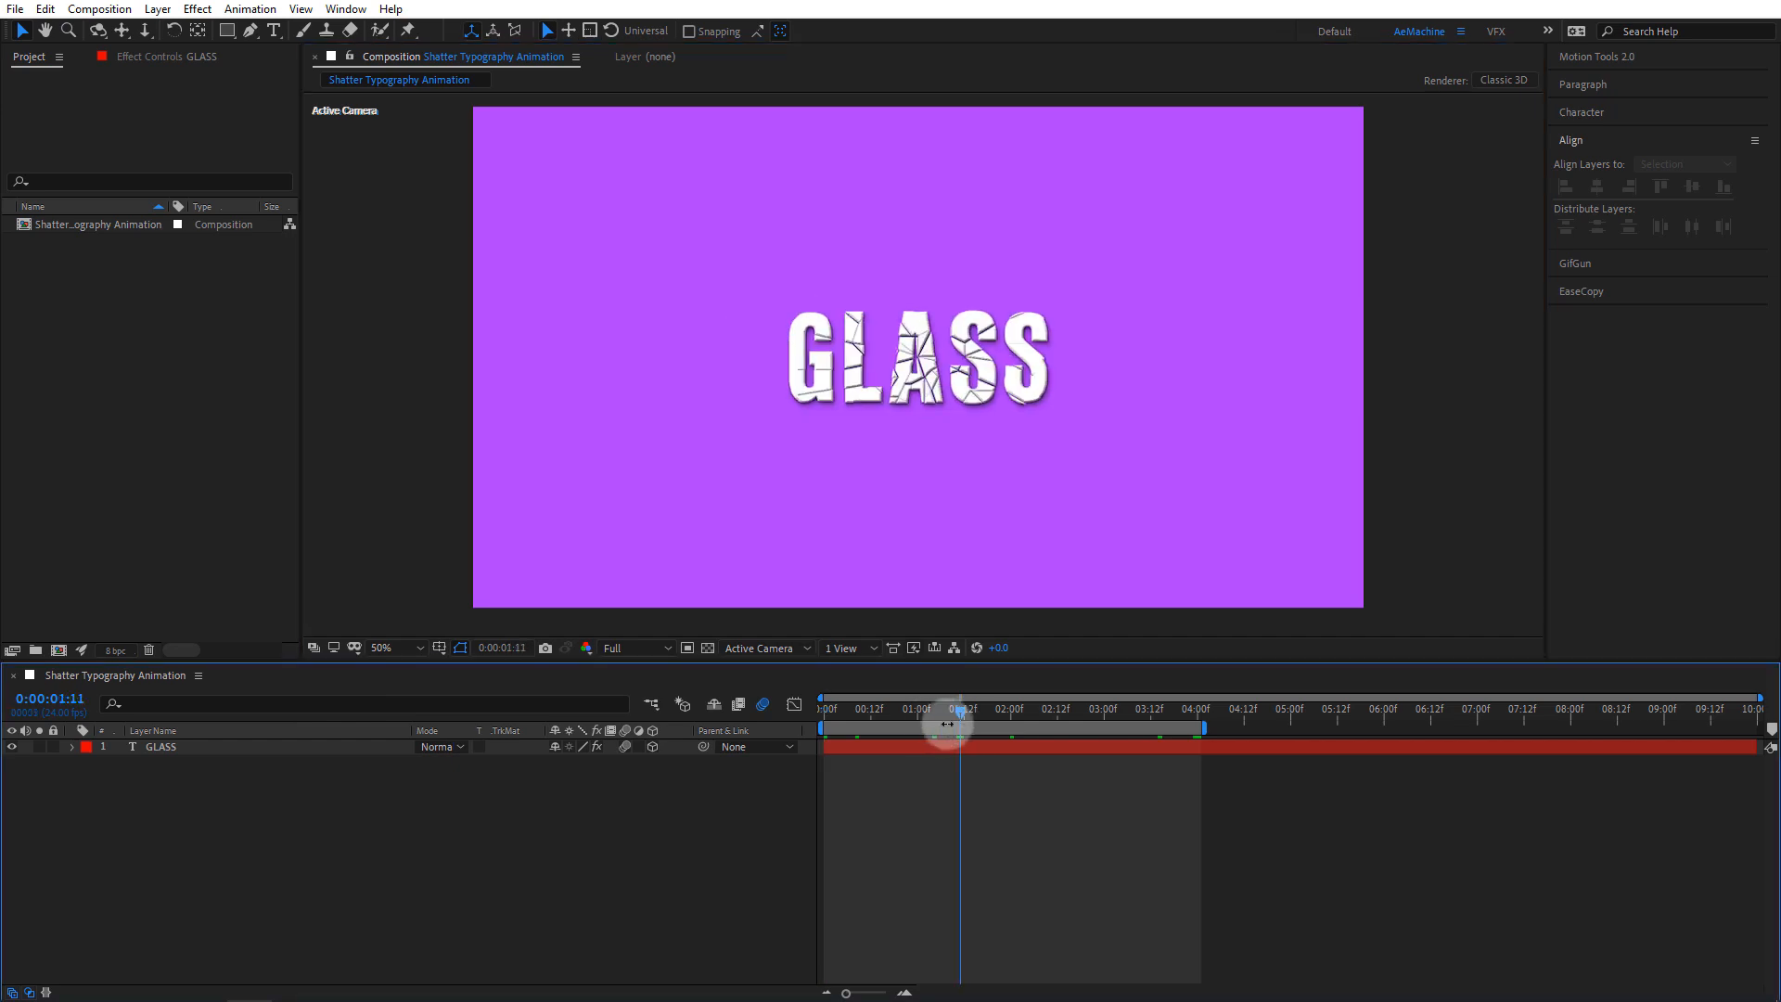
pyautogui.doubleClick(186, 750)
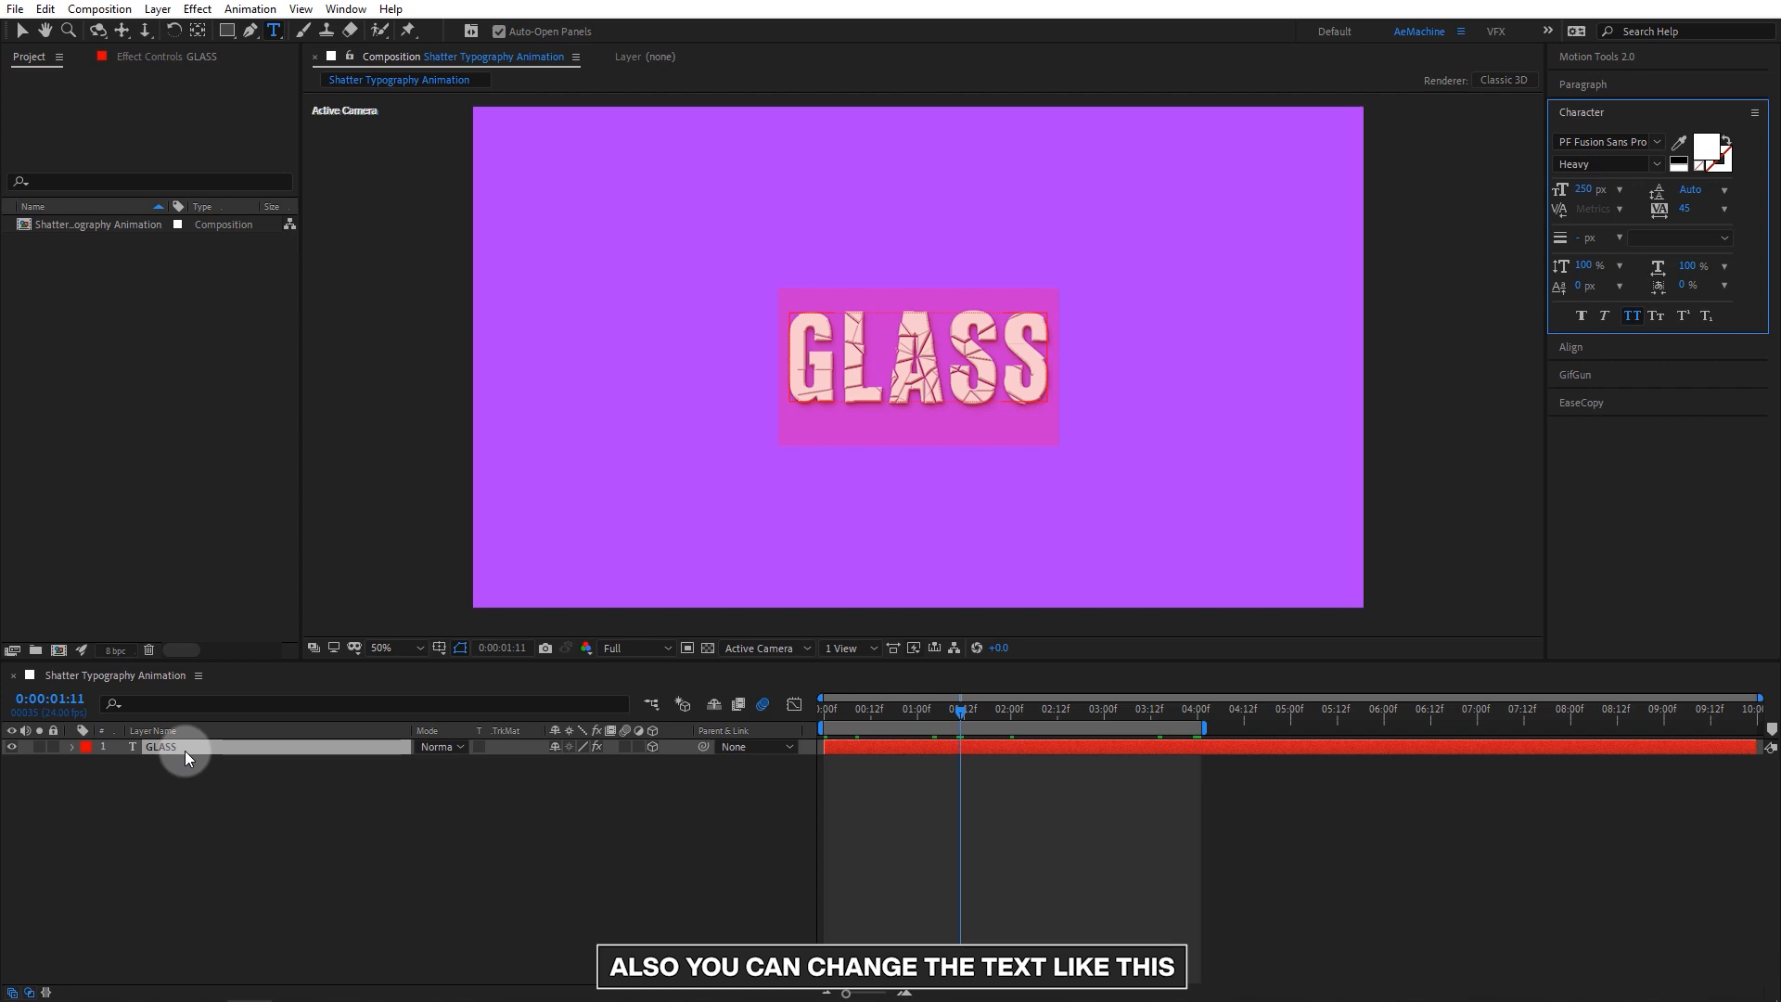
pyautogui.write('TEXT')
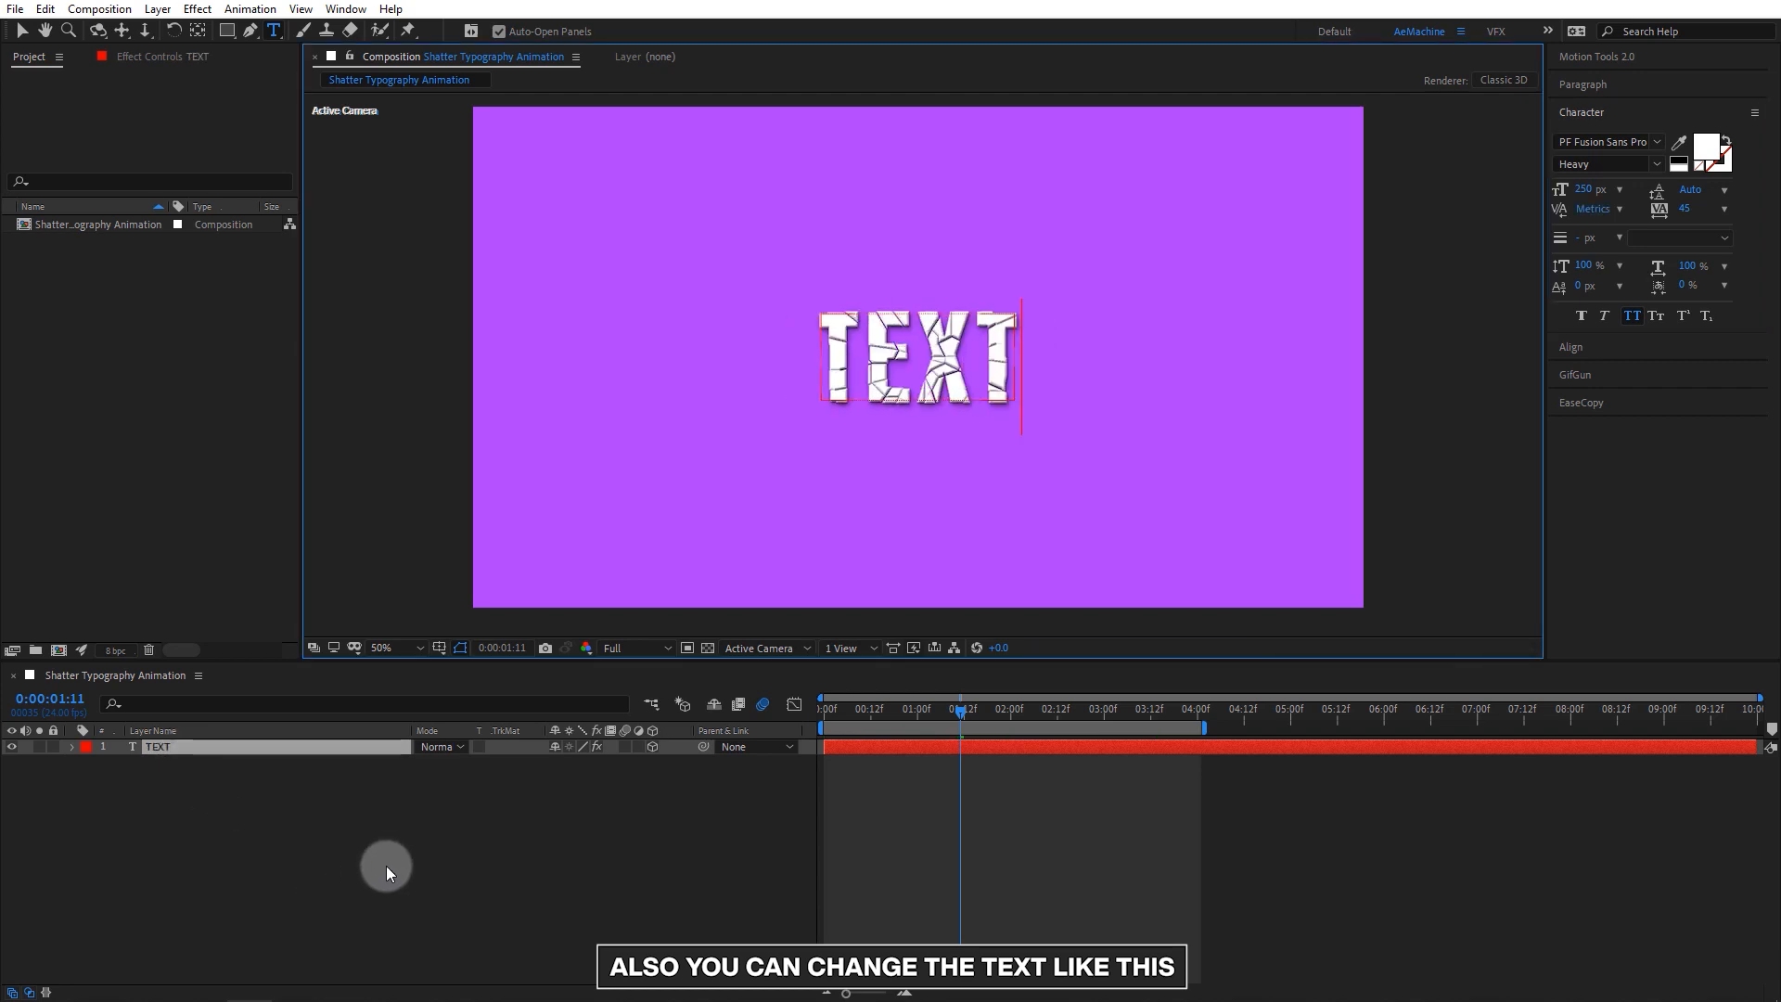
pyautogui.click(386, 865)
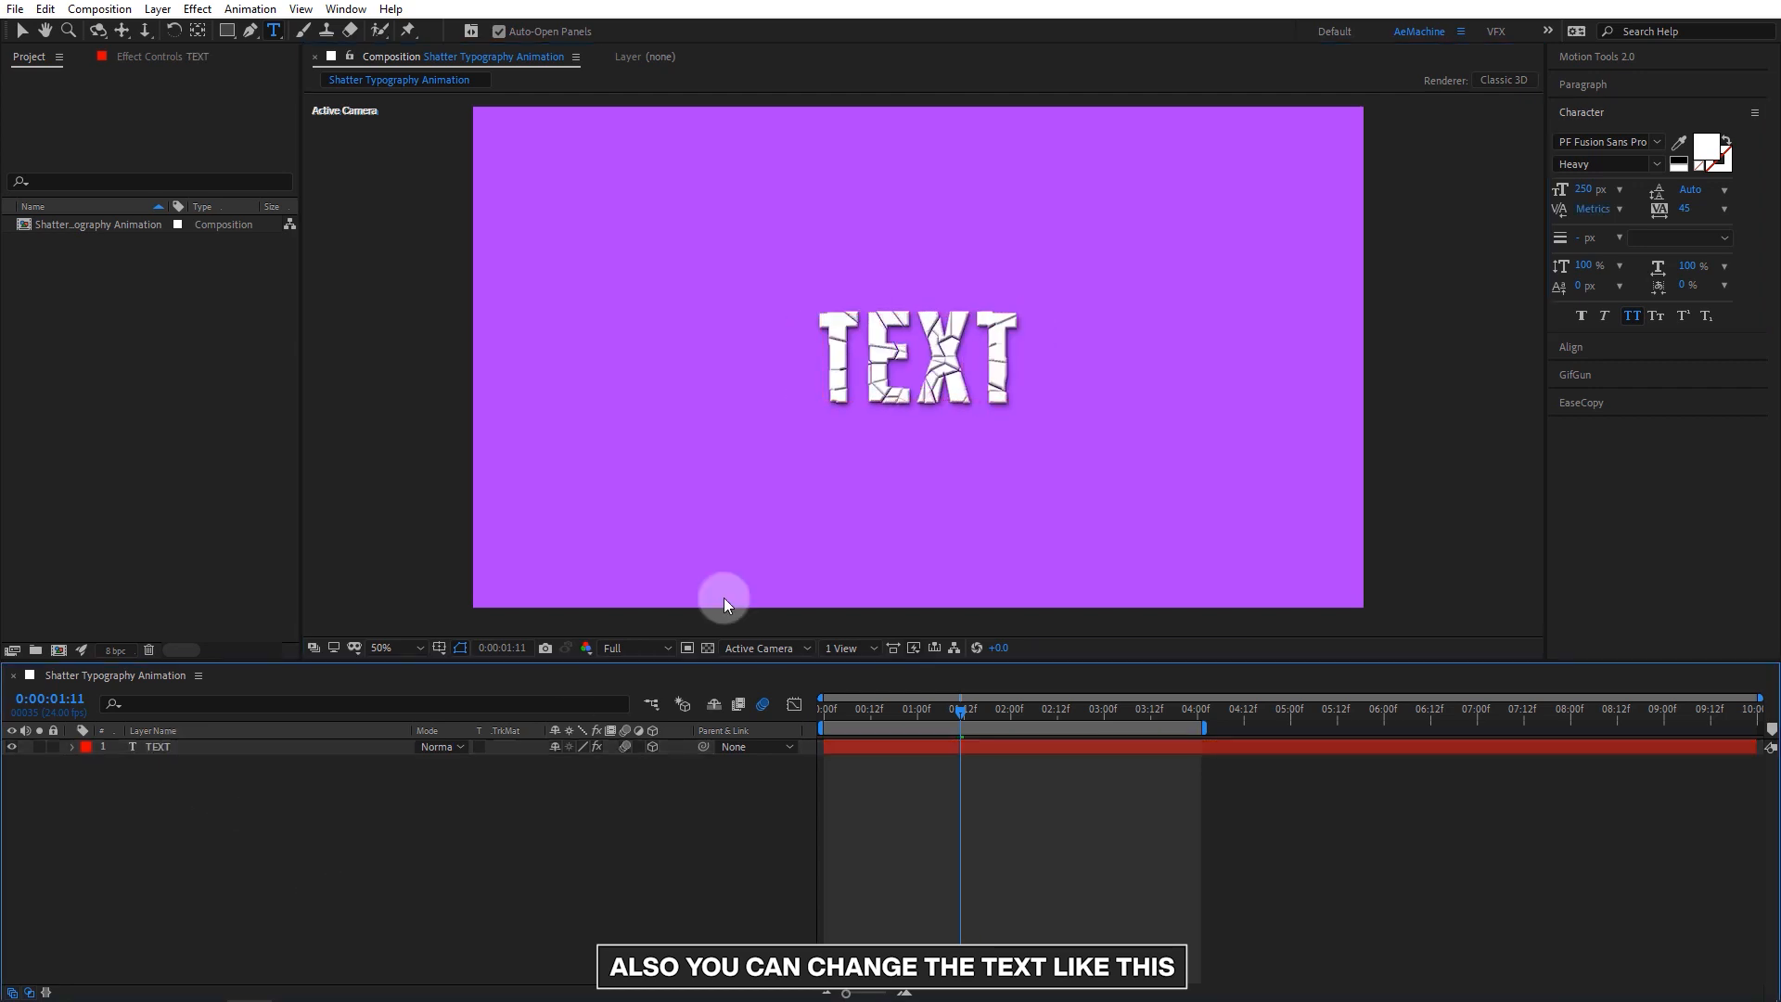
# - Change the text layer's wording back to GLASS
pyautogui.doubleClick(171, 743)
pyautogui.write('GLA')
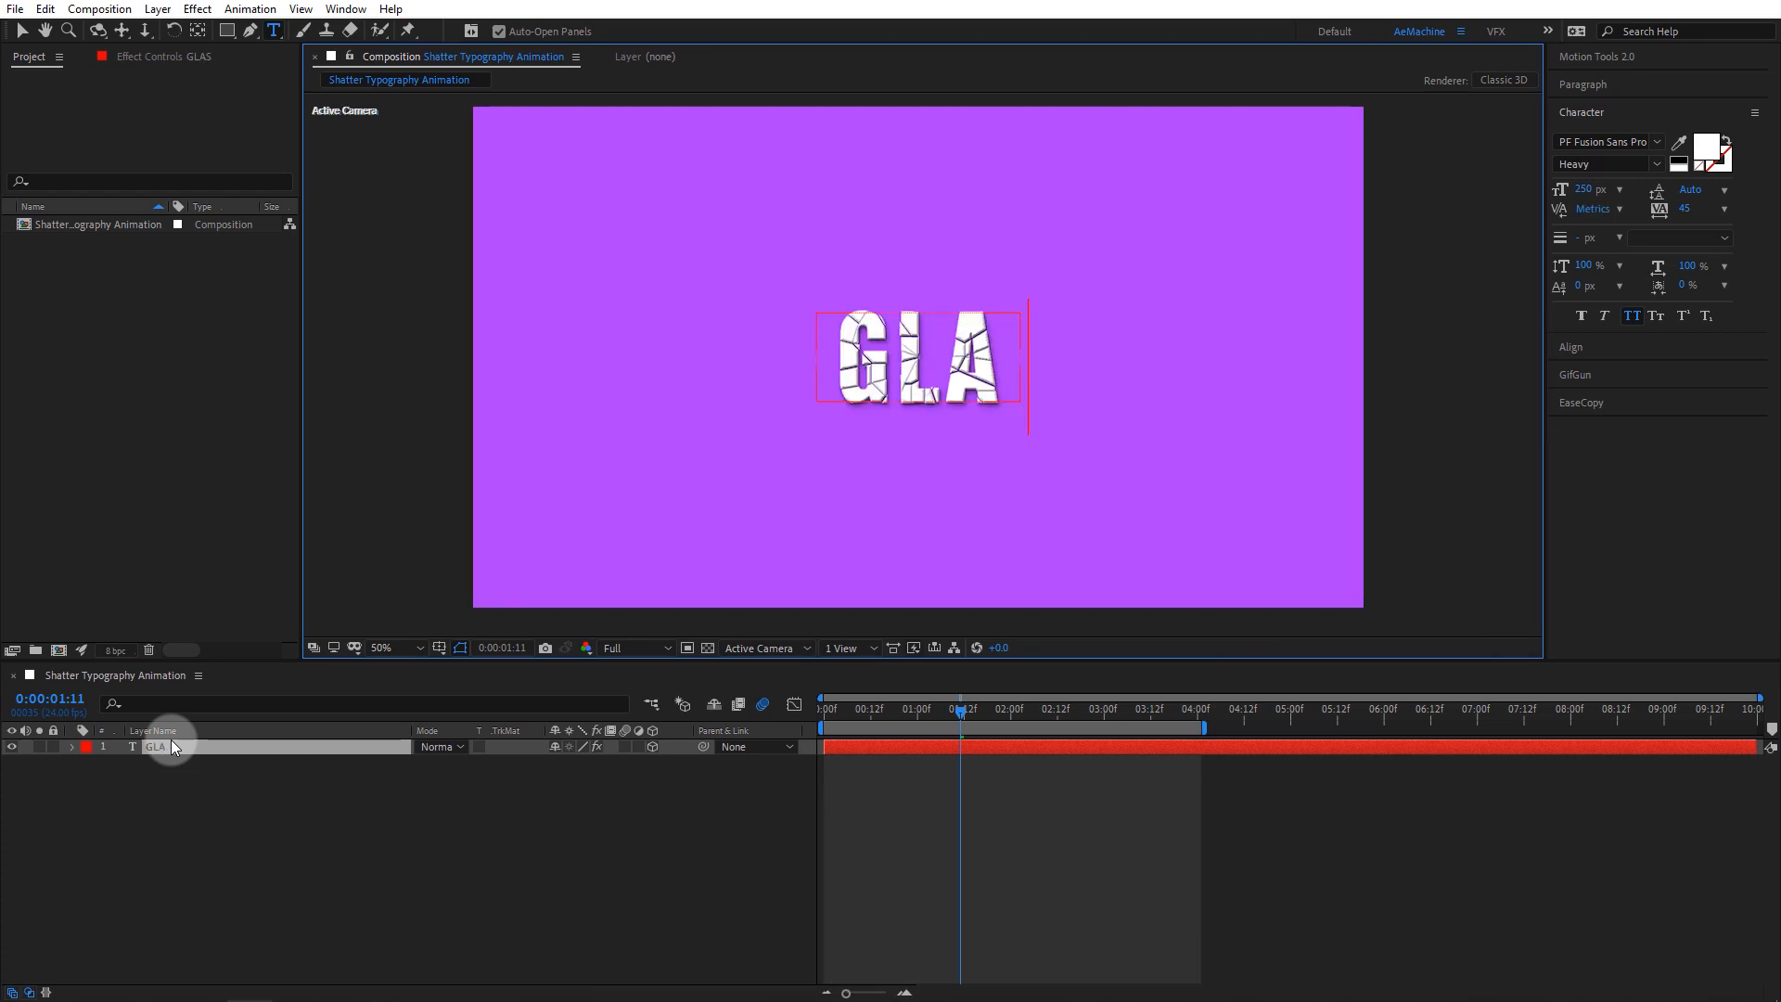
pyautogui.write('SS')
pyautogui.click(240, 869)
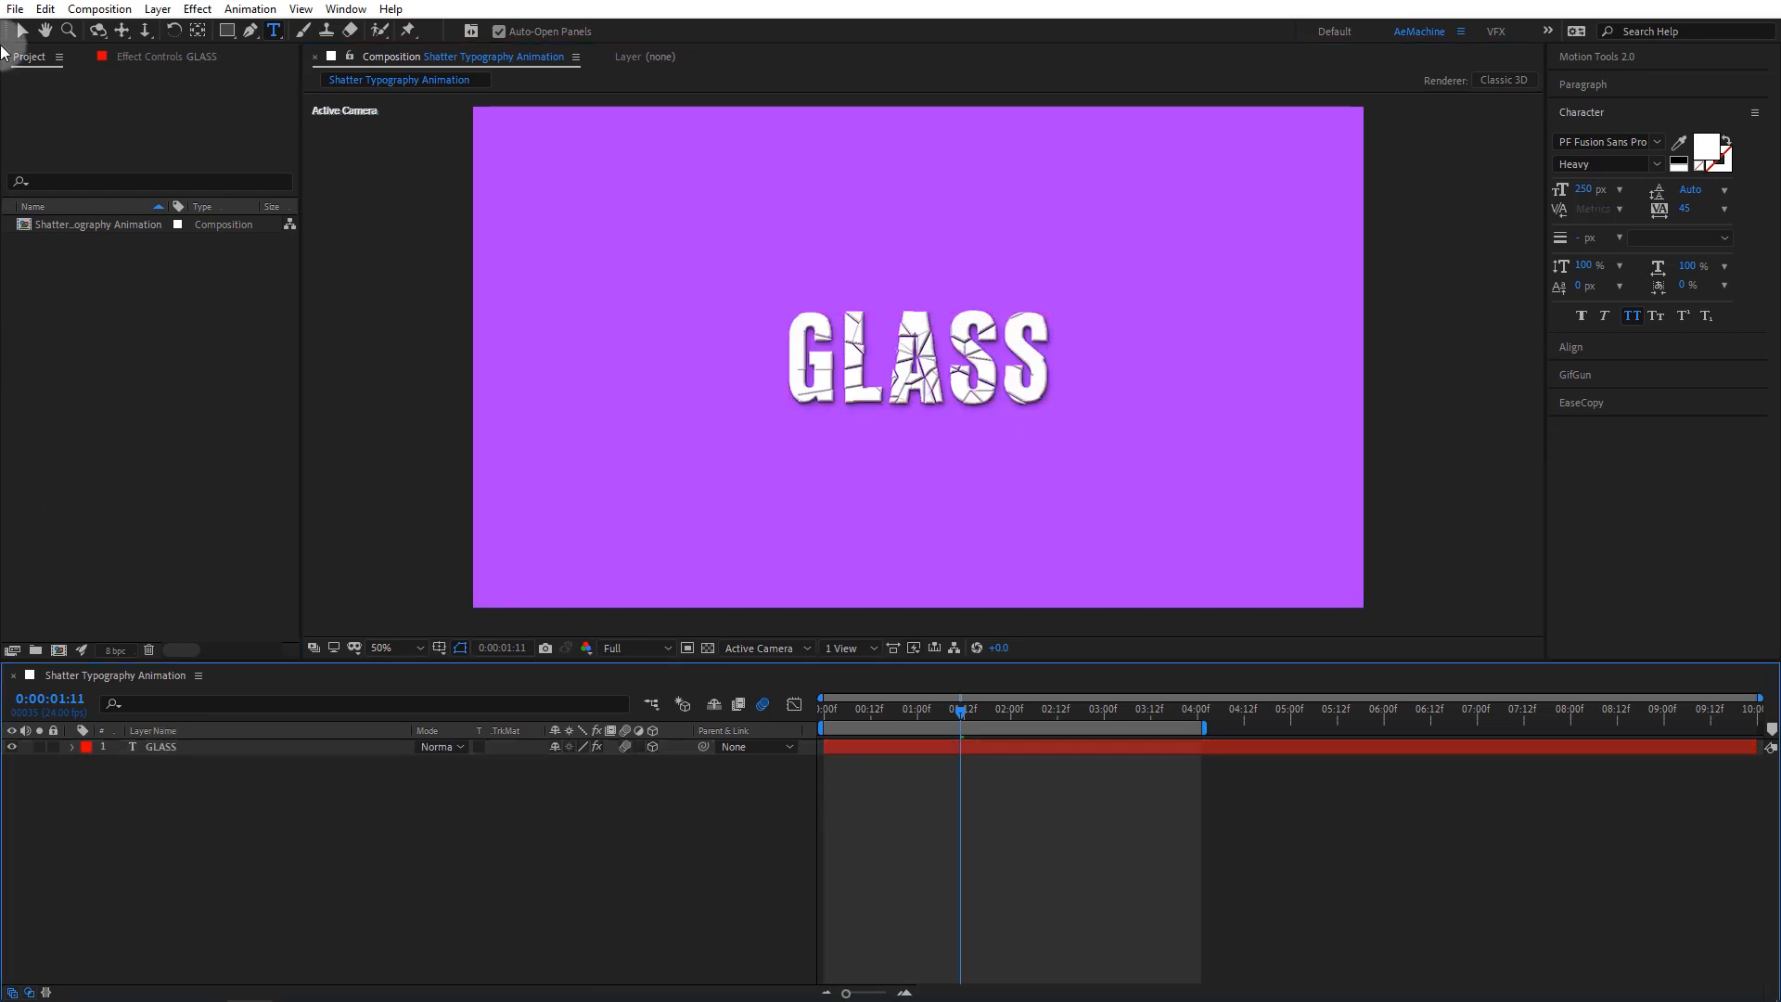
# - Switch to the Selection tool and preview the finished shatter animation from the first frame
pyautogui.click(18, 34)
pyautogui.moveTo(844, 709); pyautogui.dragTo(820, 714)
pyautogui.click(599, 806)
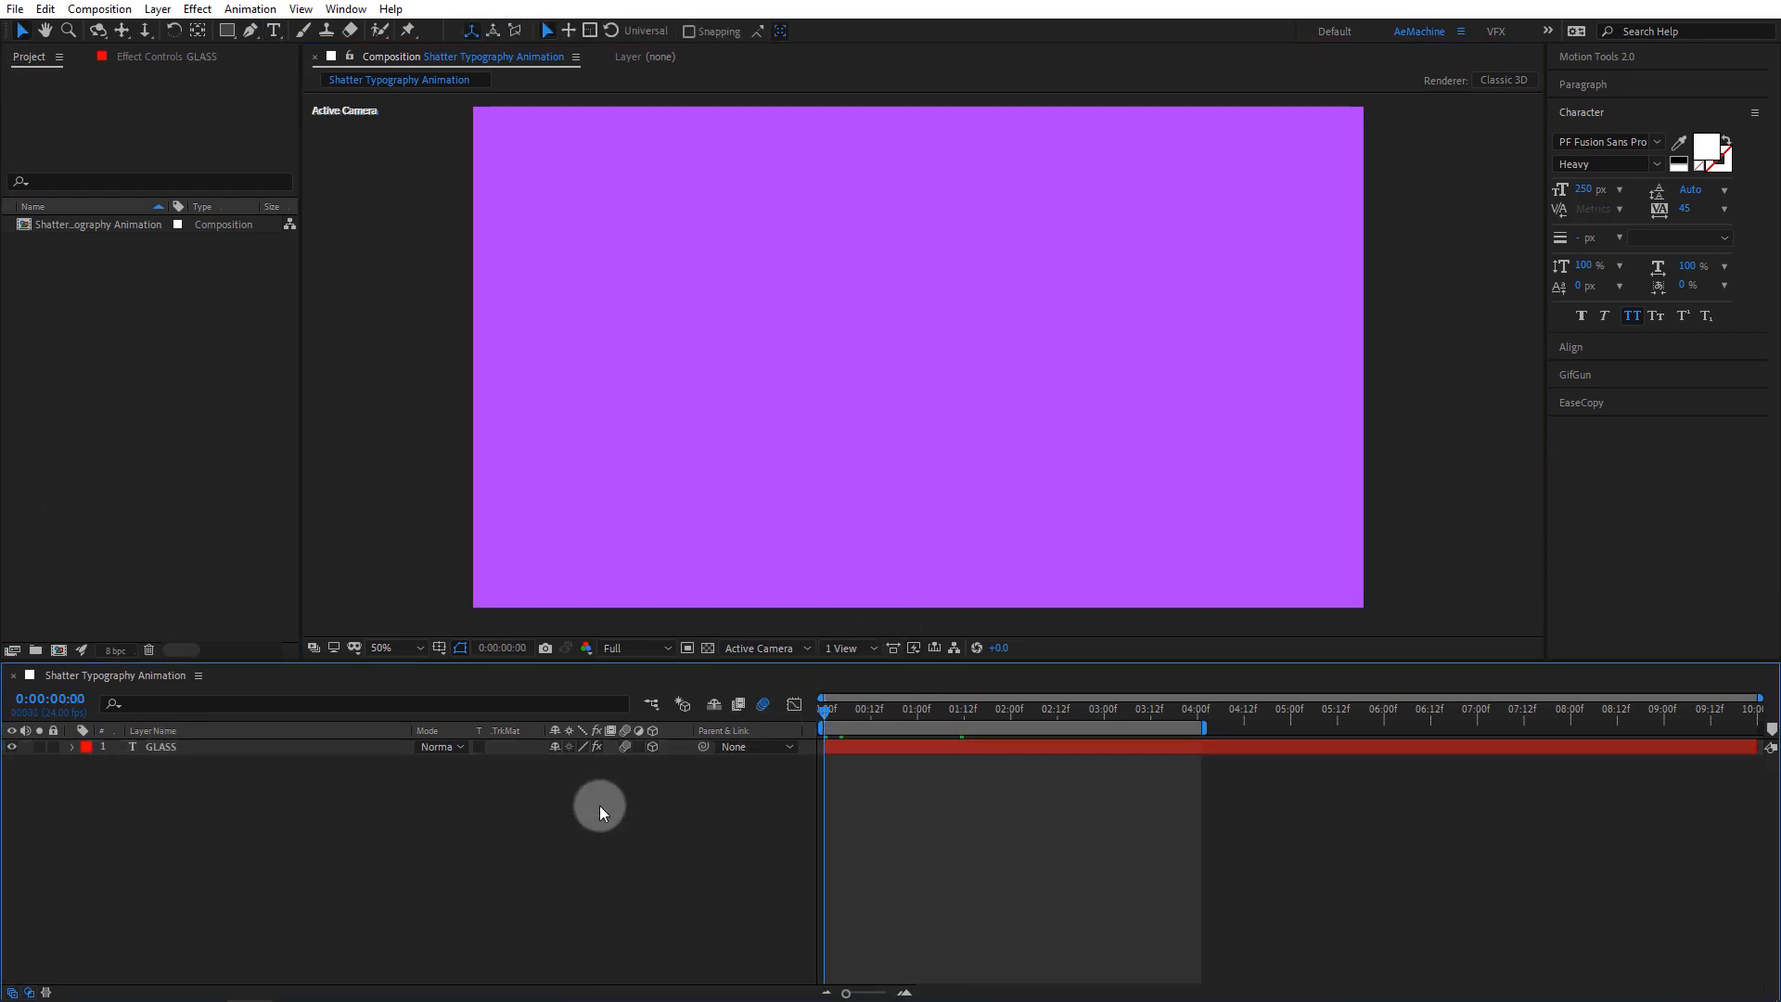
pyautogui.press('space')
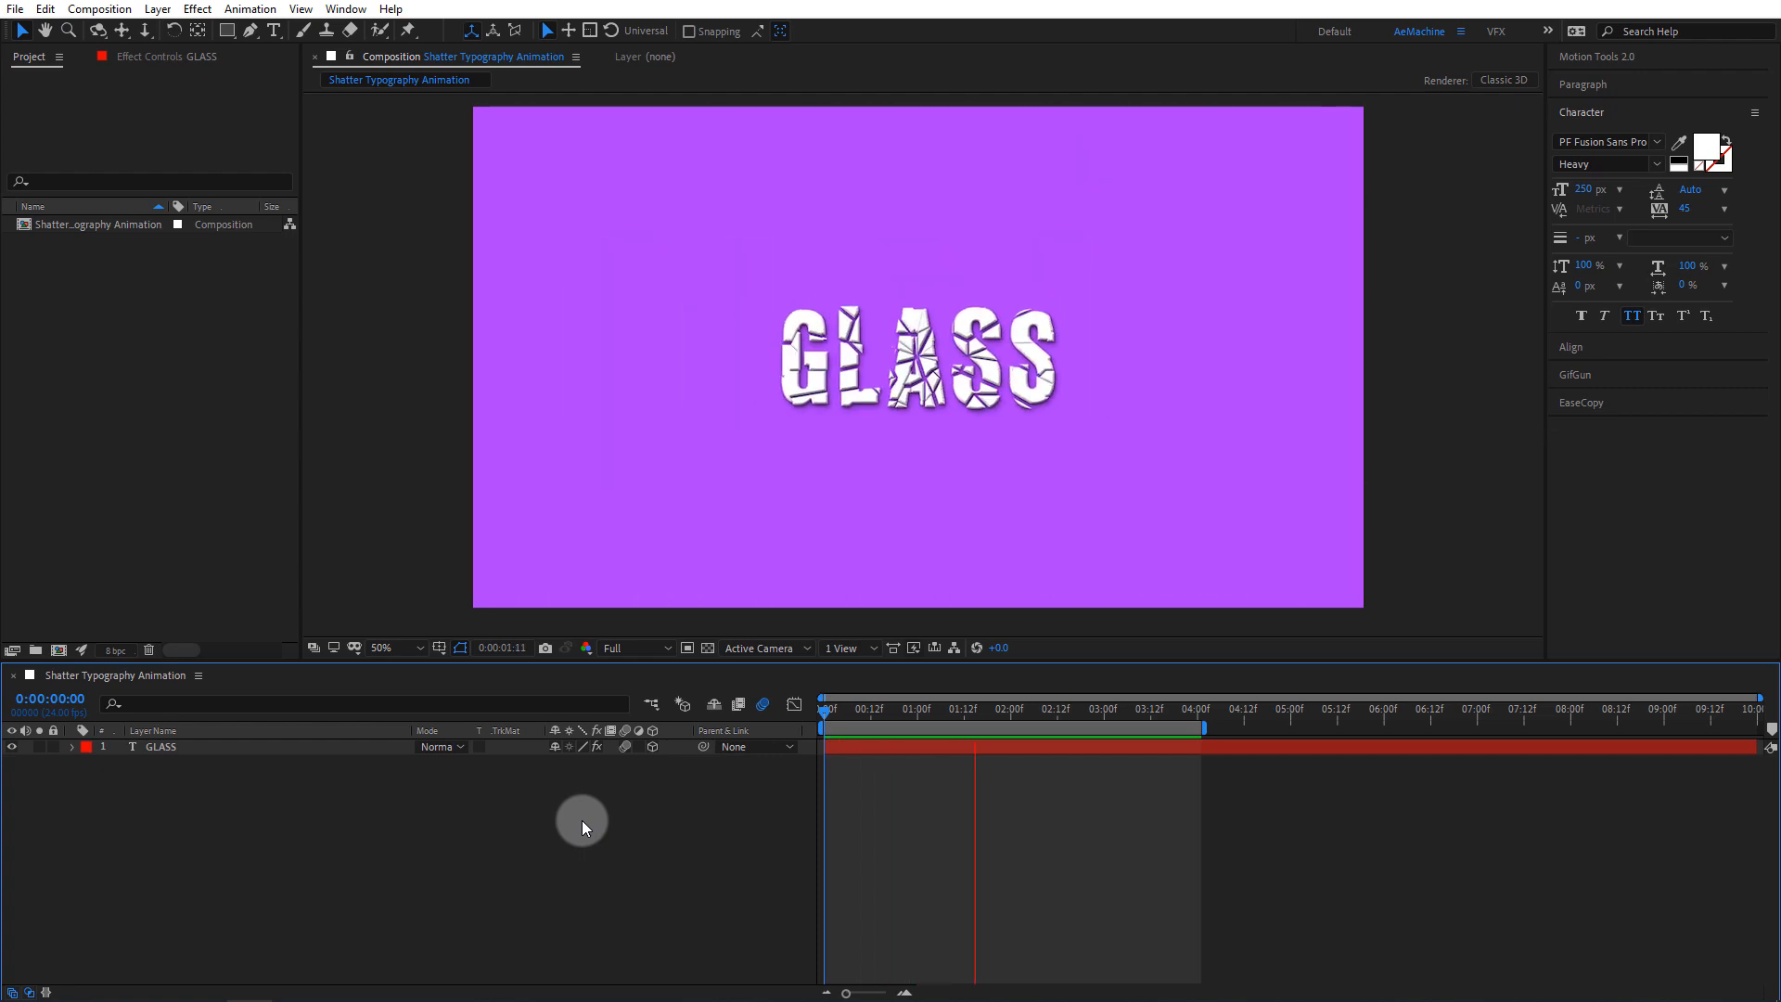